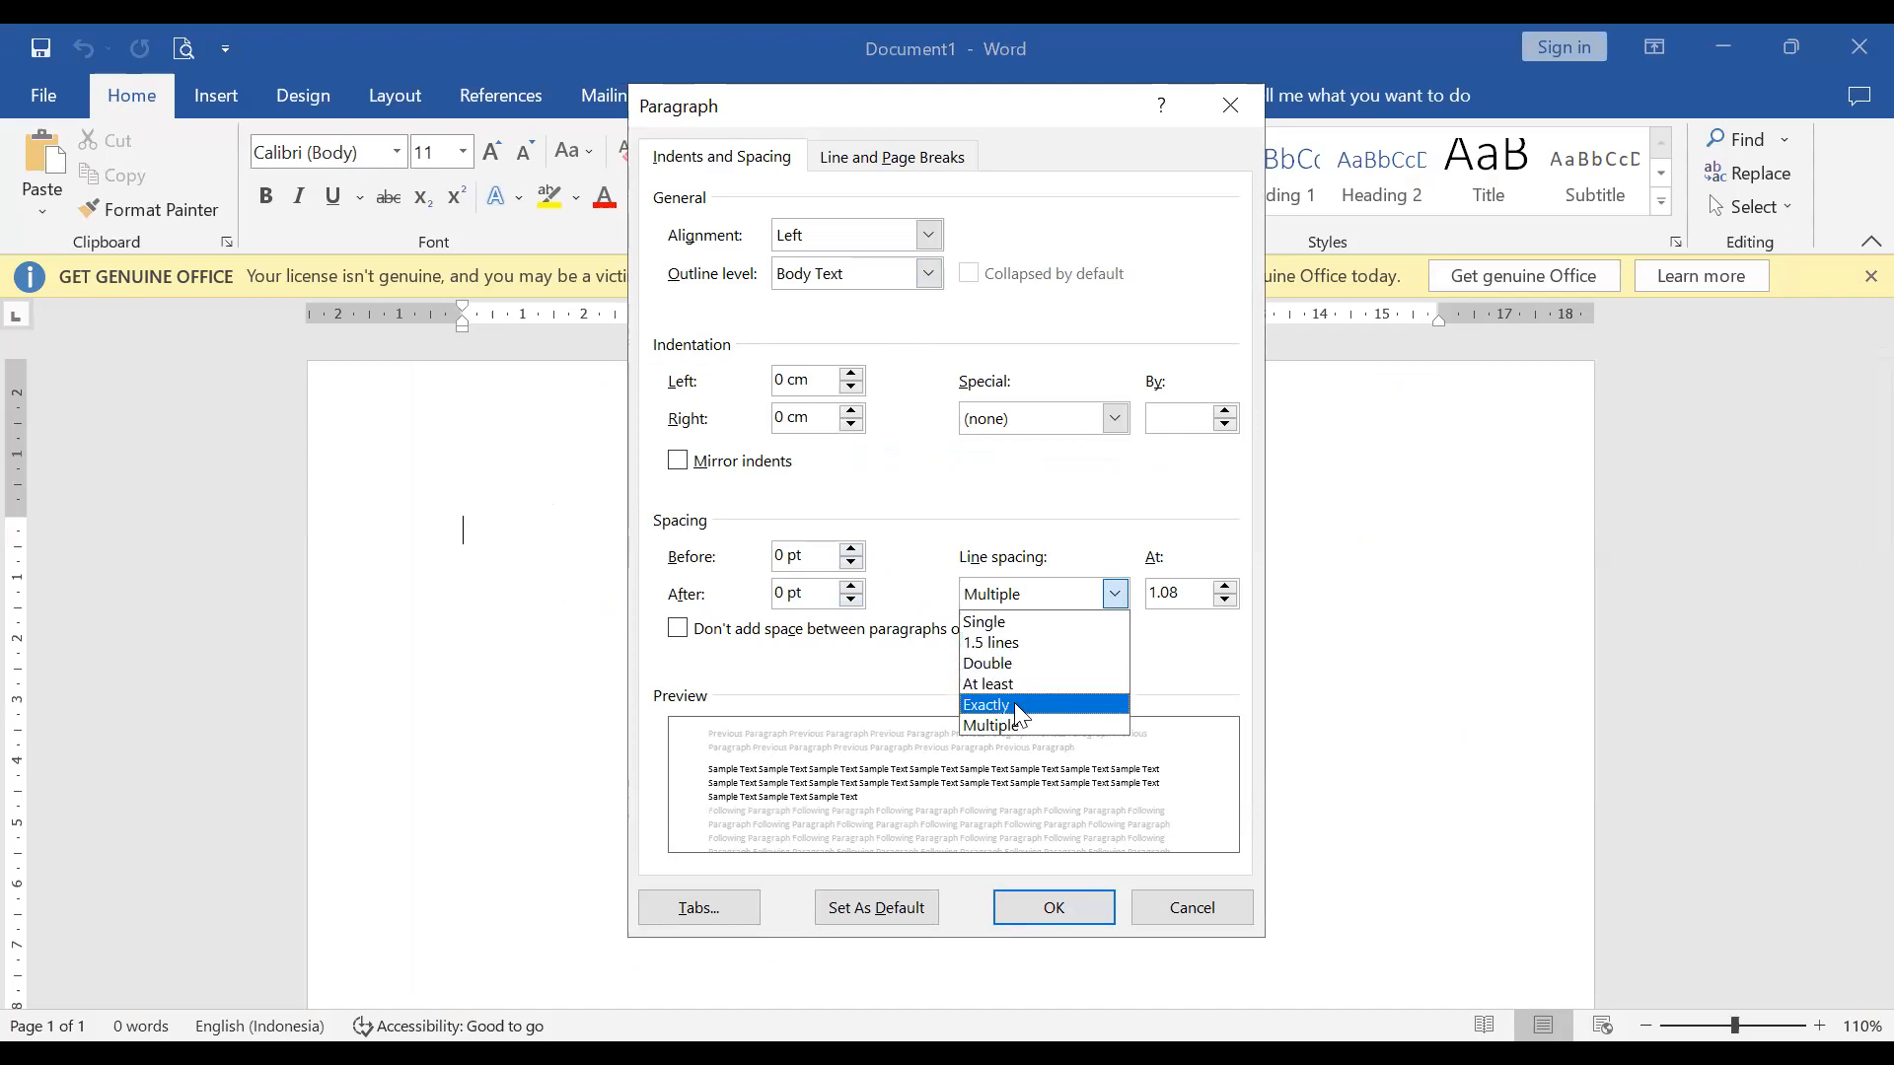
Set the paragraph line spacing to Double and apply the paragraph settings
{"action": "left_click", "coordinate": [1018, 667]}
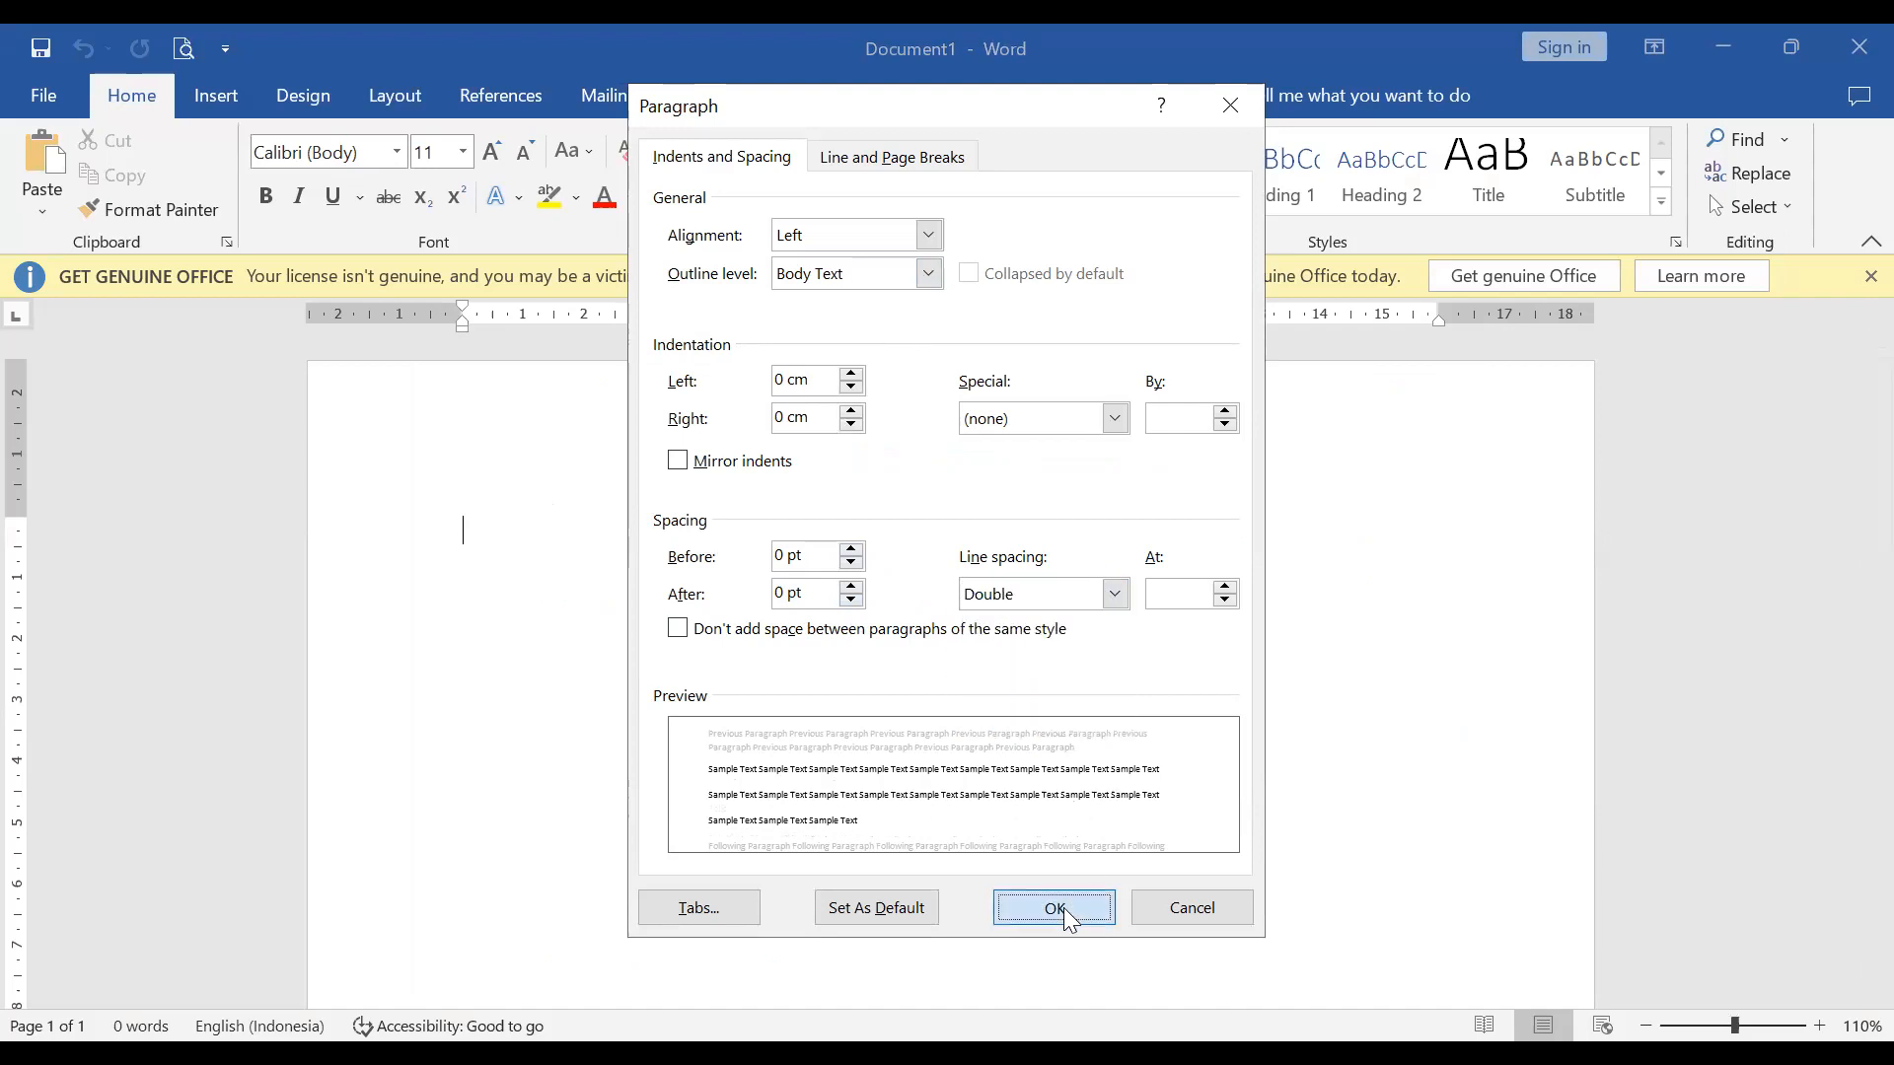
{"action": "left_click", "coordinate": [1063, 907]}
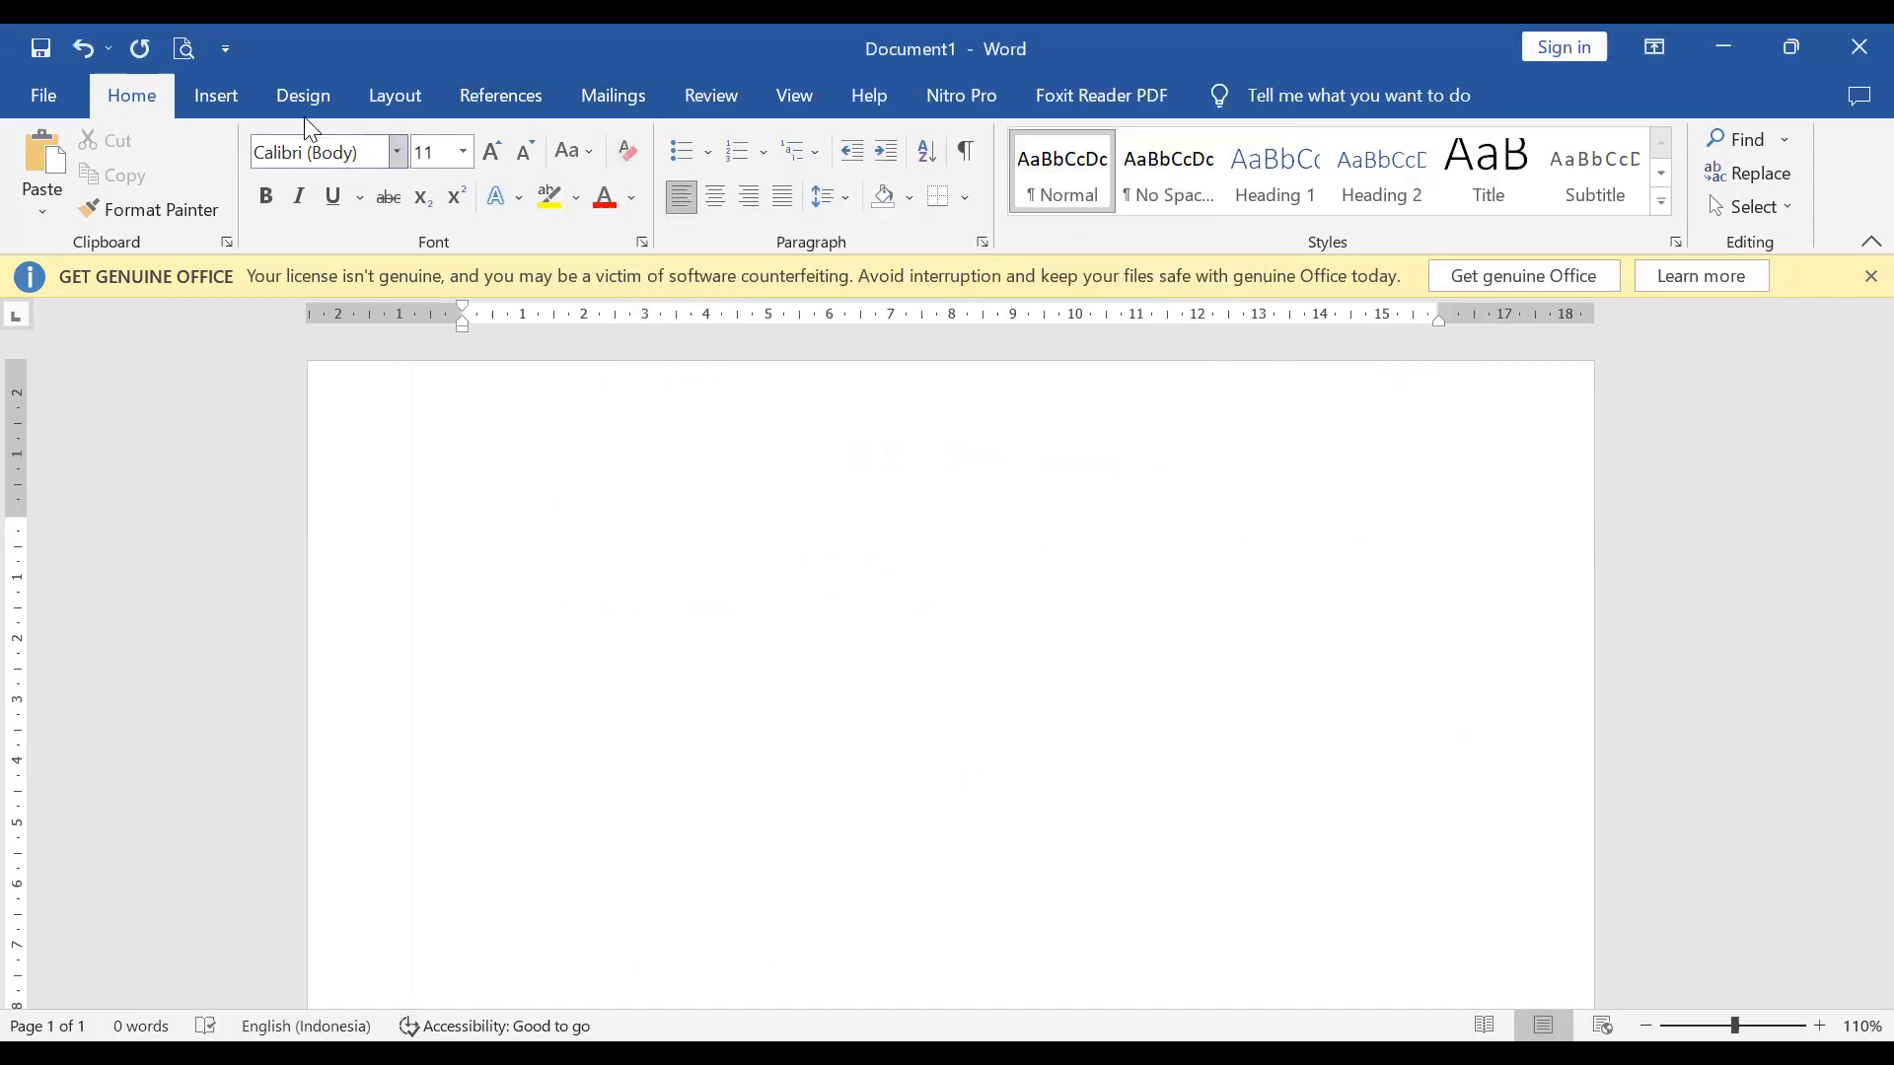
Insert a new blank equation on the empty page
{"action": "left_click", "coordinate": [232, 101]}
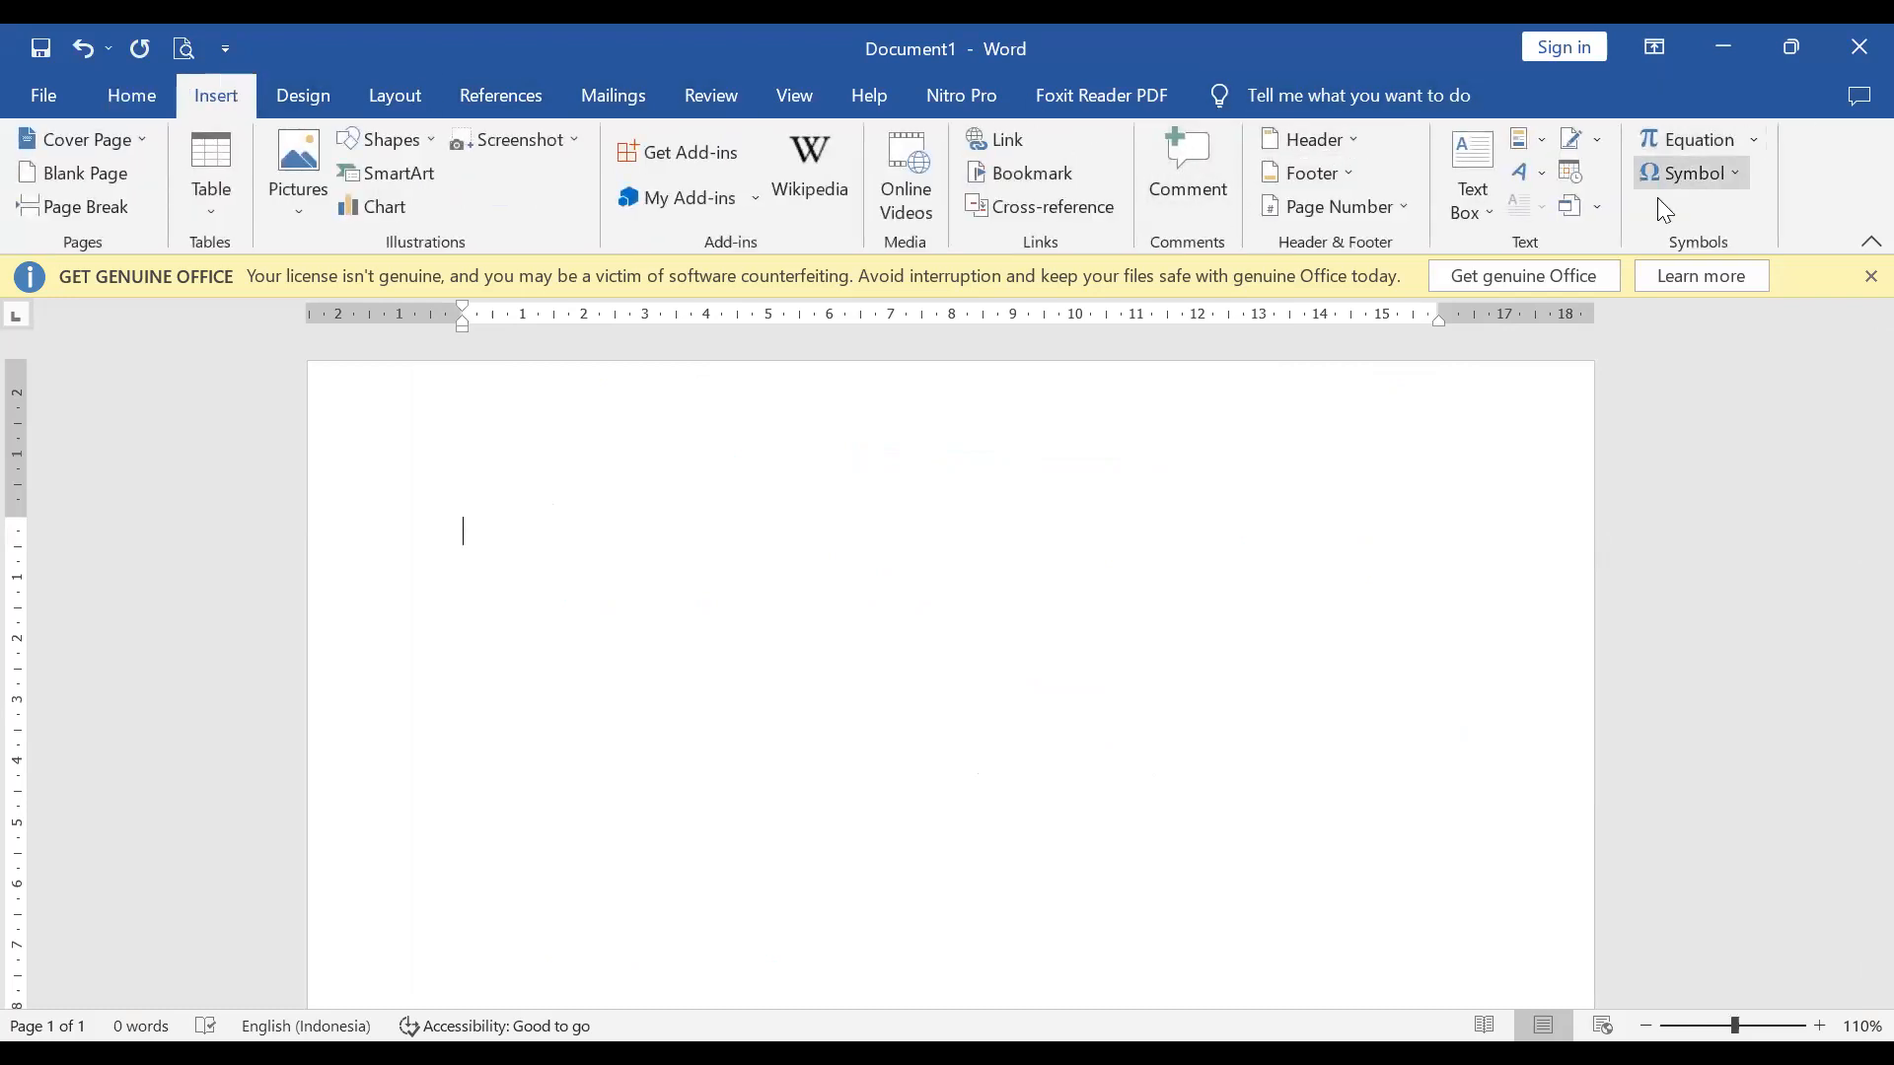
{"action": "left_click", "coordinate": [1820, 1026]}
{"action": "left_click", "coordinate": [1820, 1026]}
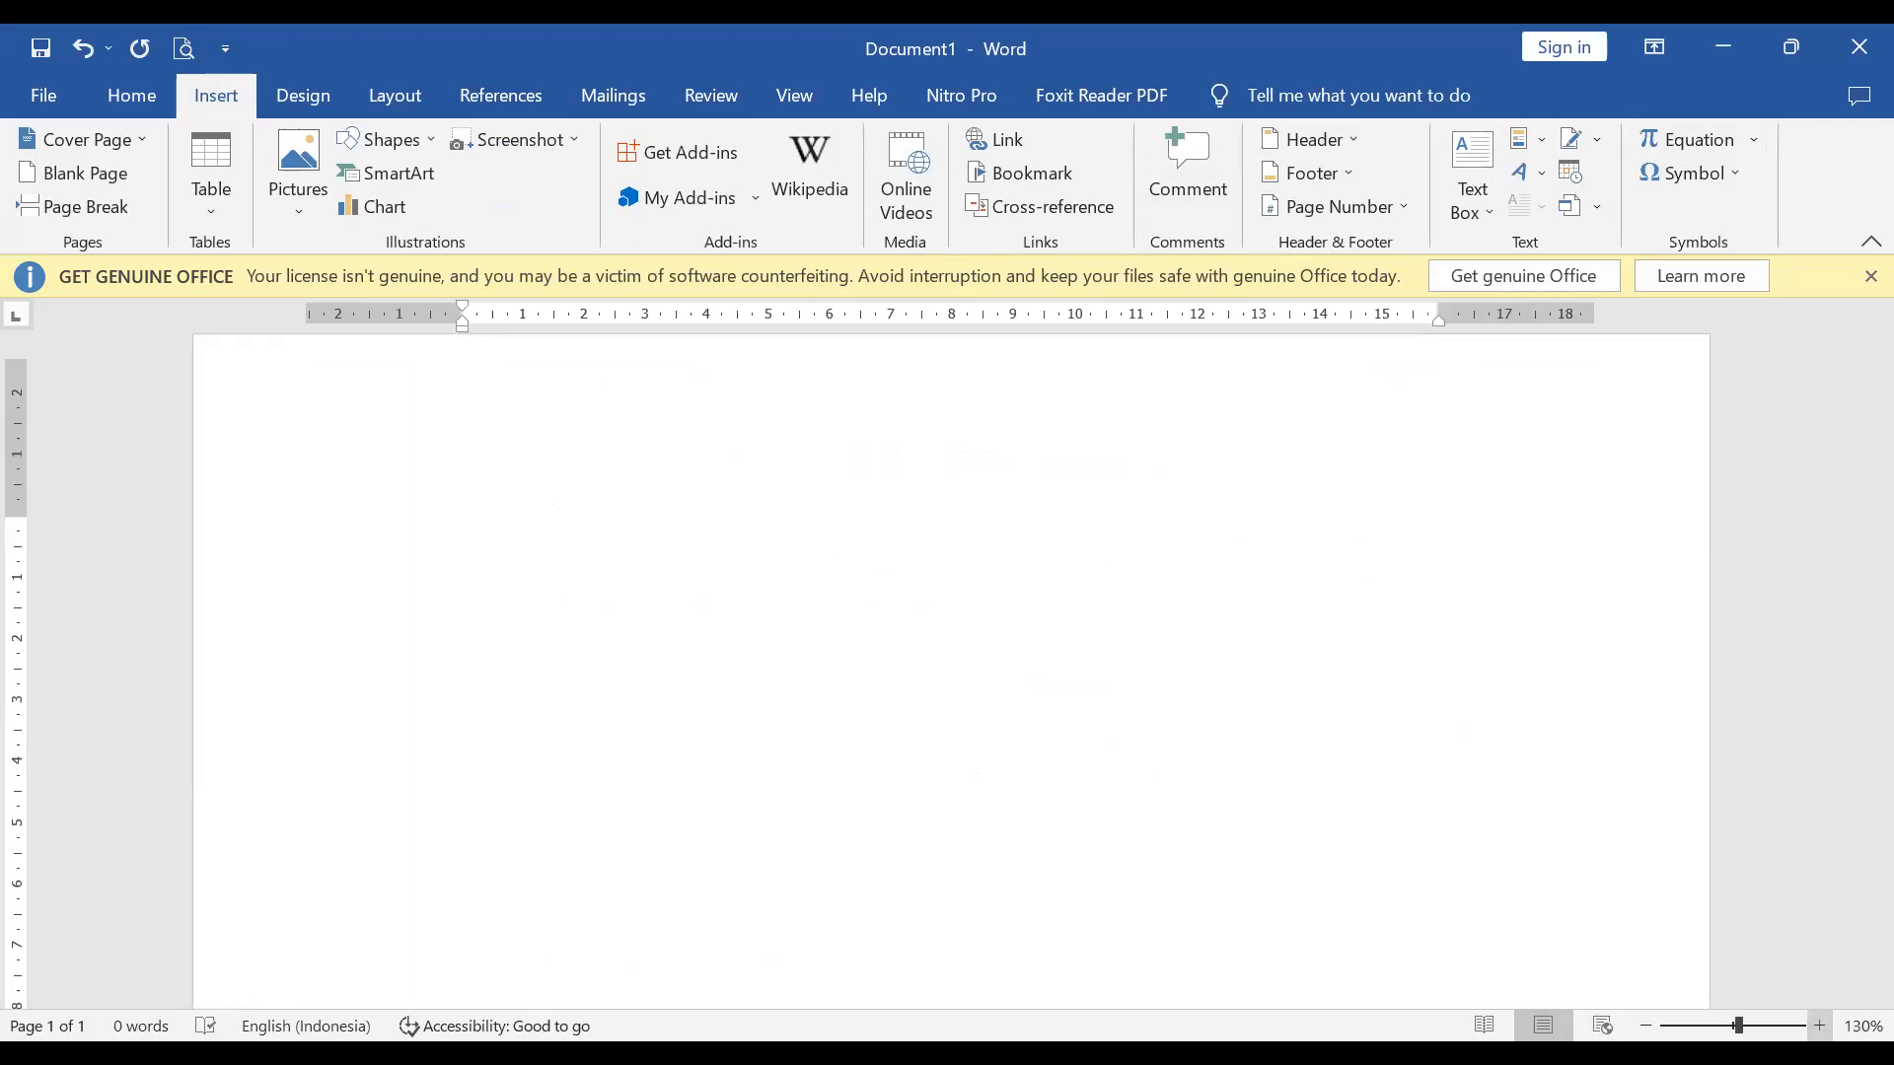
{"action": "left_click", "coordinate": [1820, 1025]}
{"action": "left_click", "coordinate": [1681, 145]}
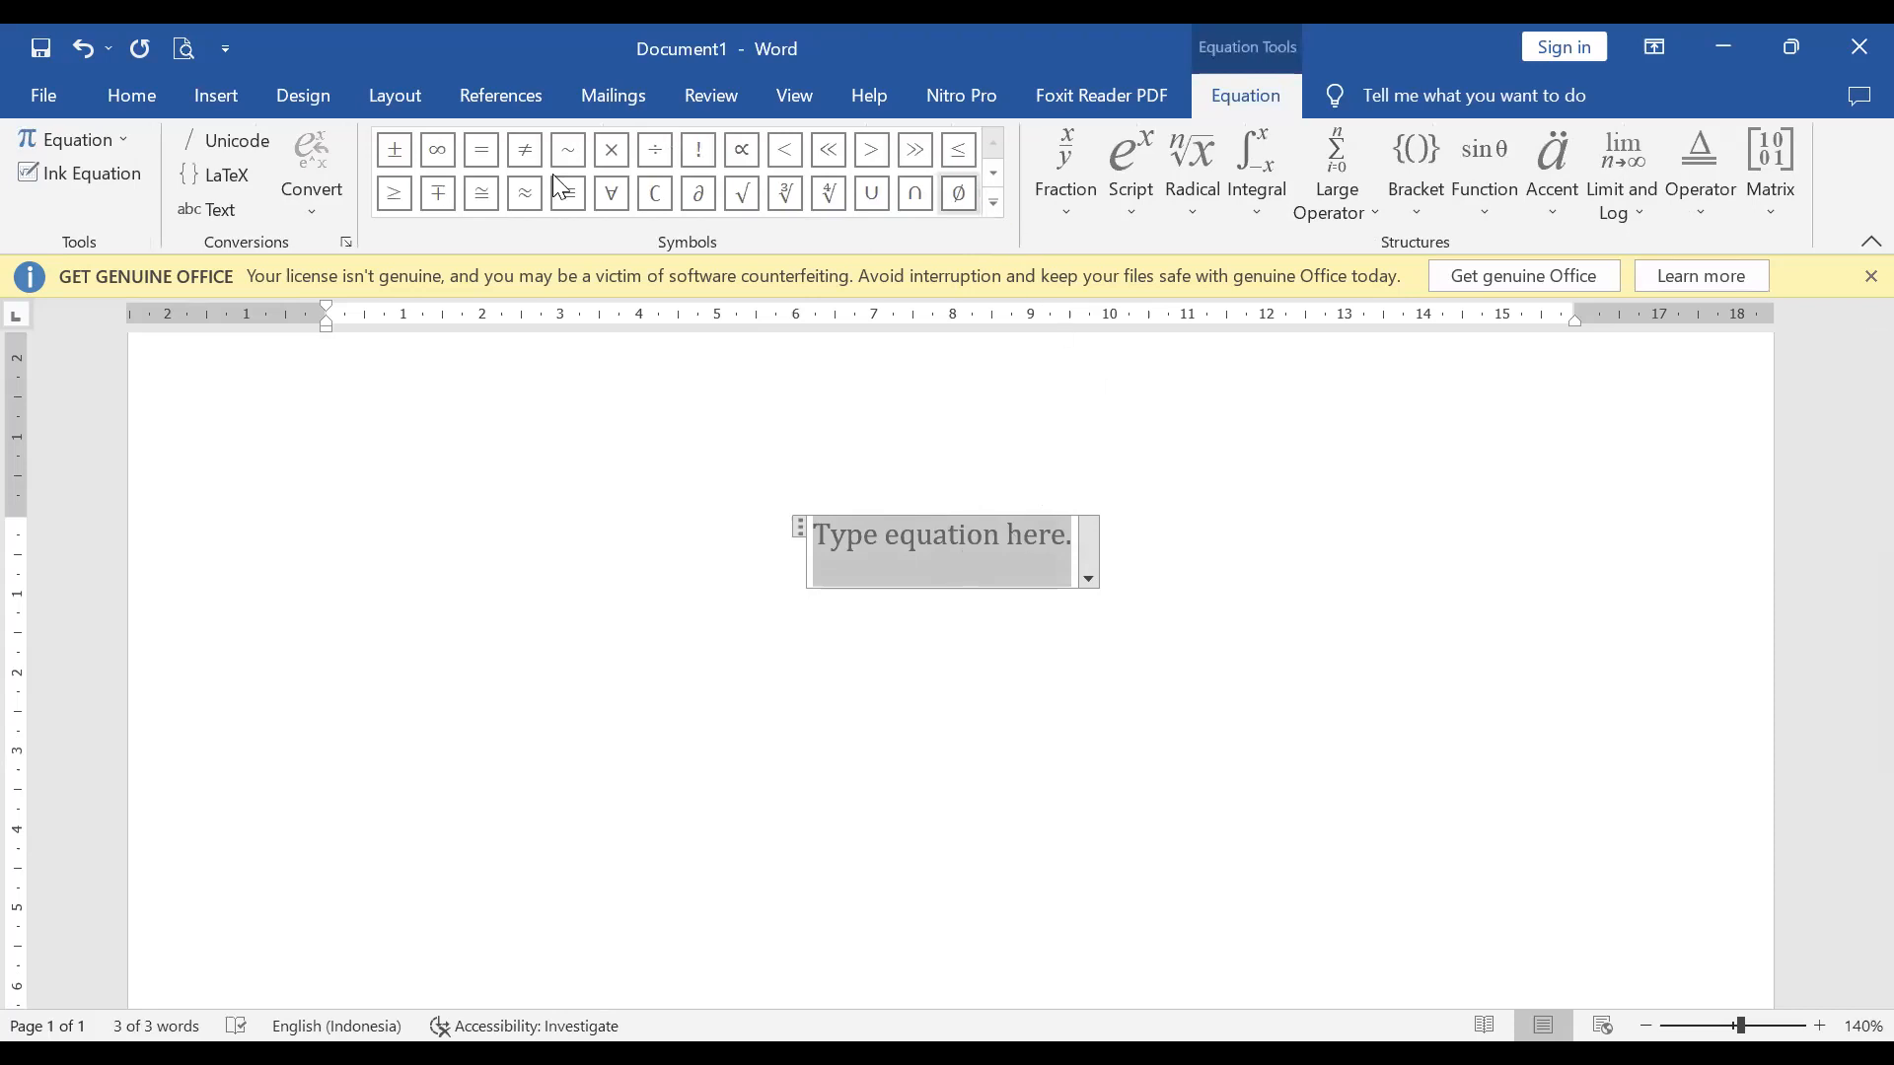
Enter Y with subscript t and an equals sign in the equation, followed by an empty subscript structure
{"action": "left_click", "coordinate": [1142, 219]}
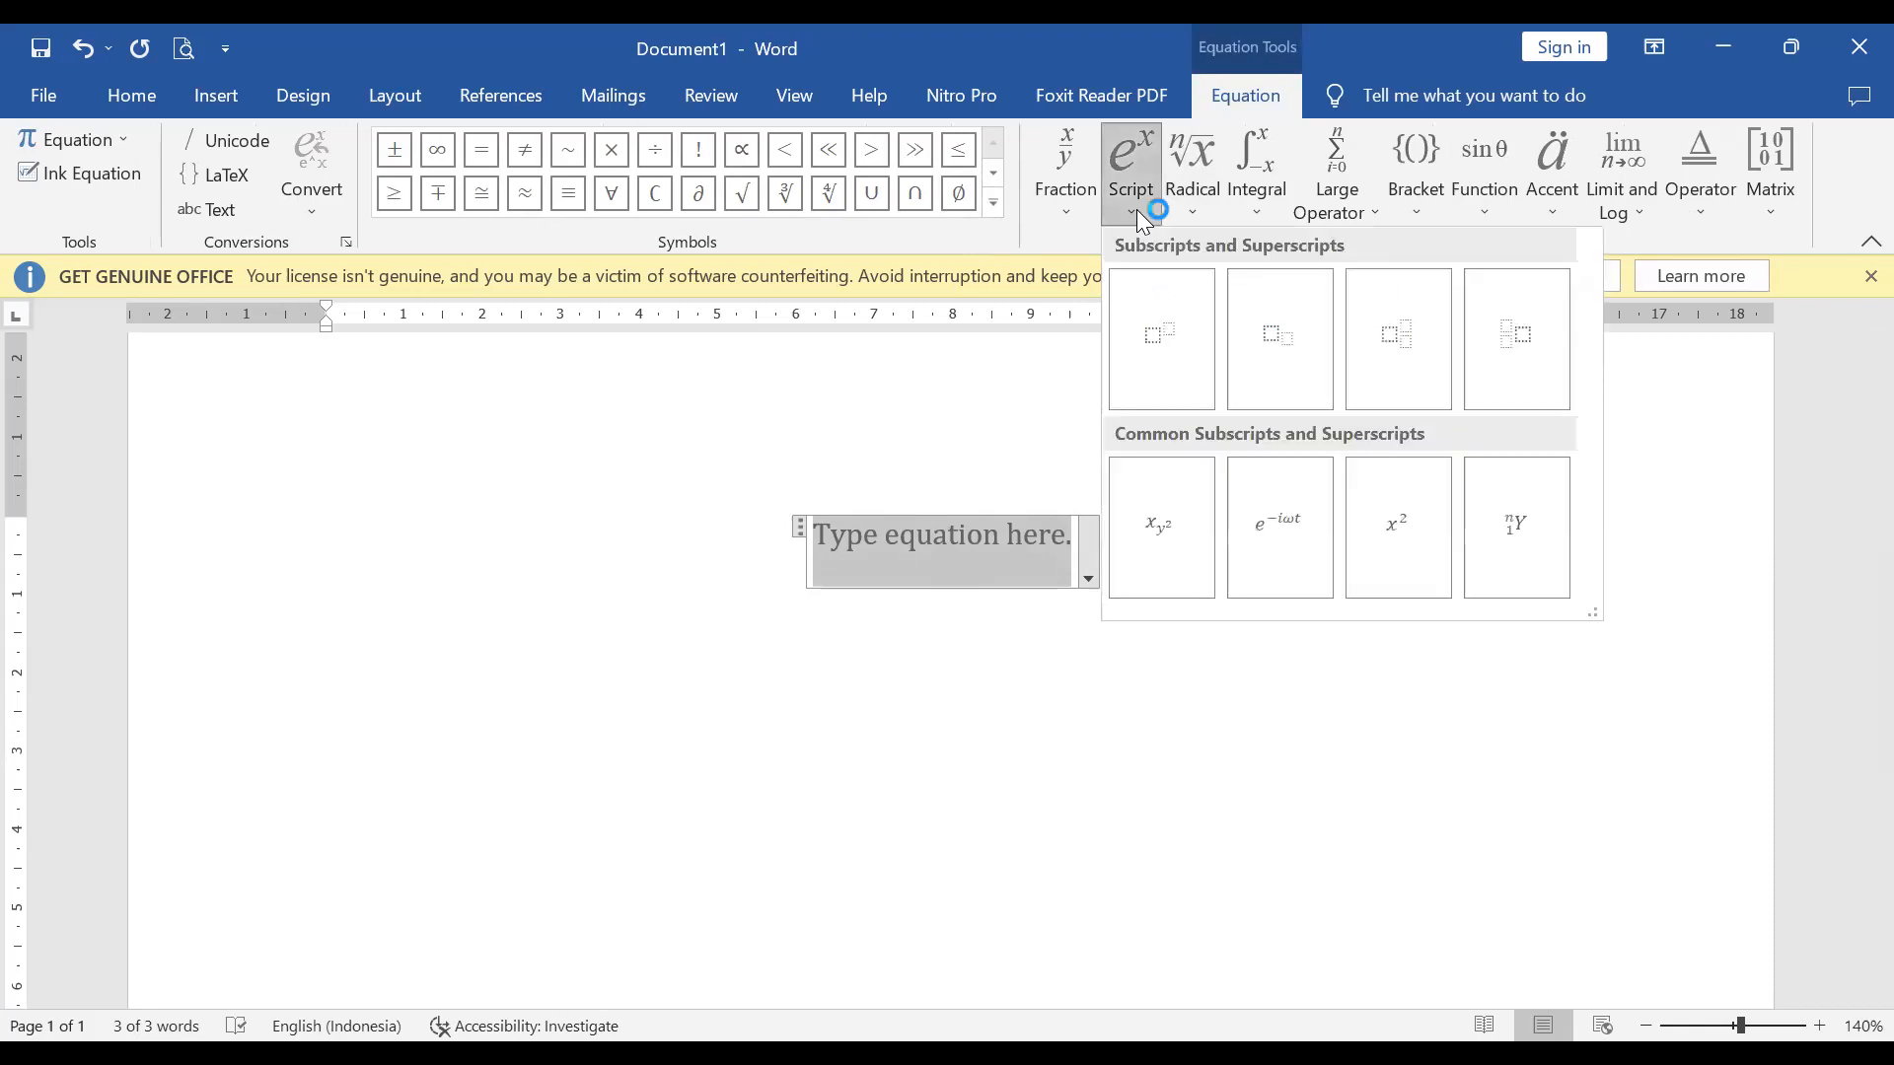
{"action": "left_click", "coordinate": [1075, 213]}
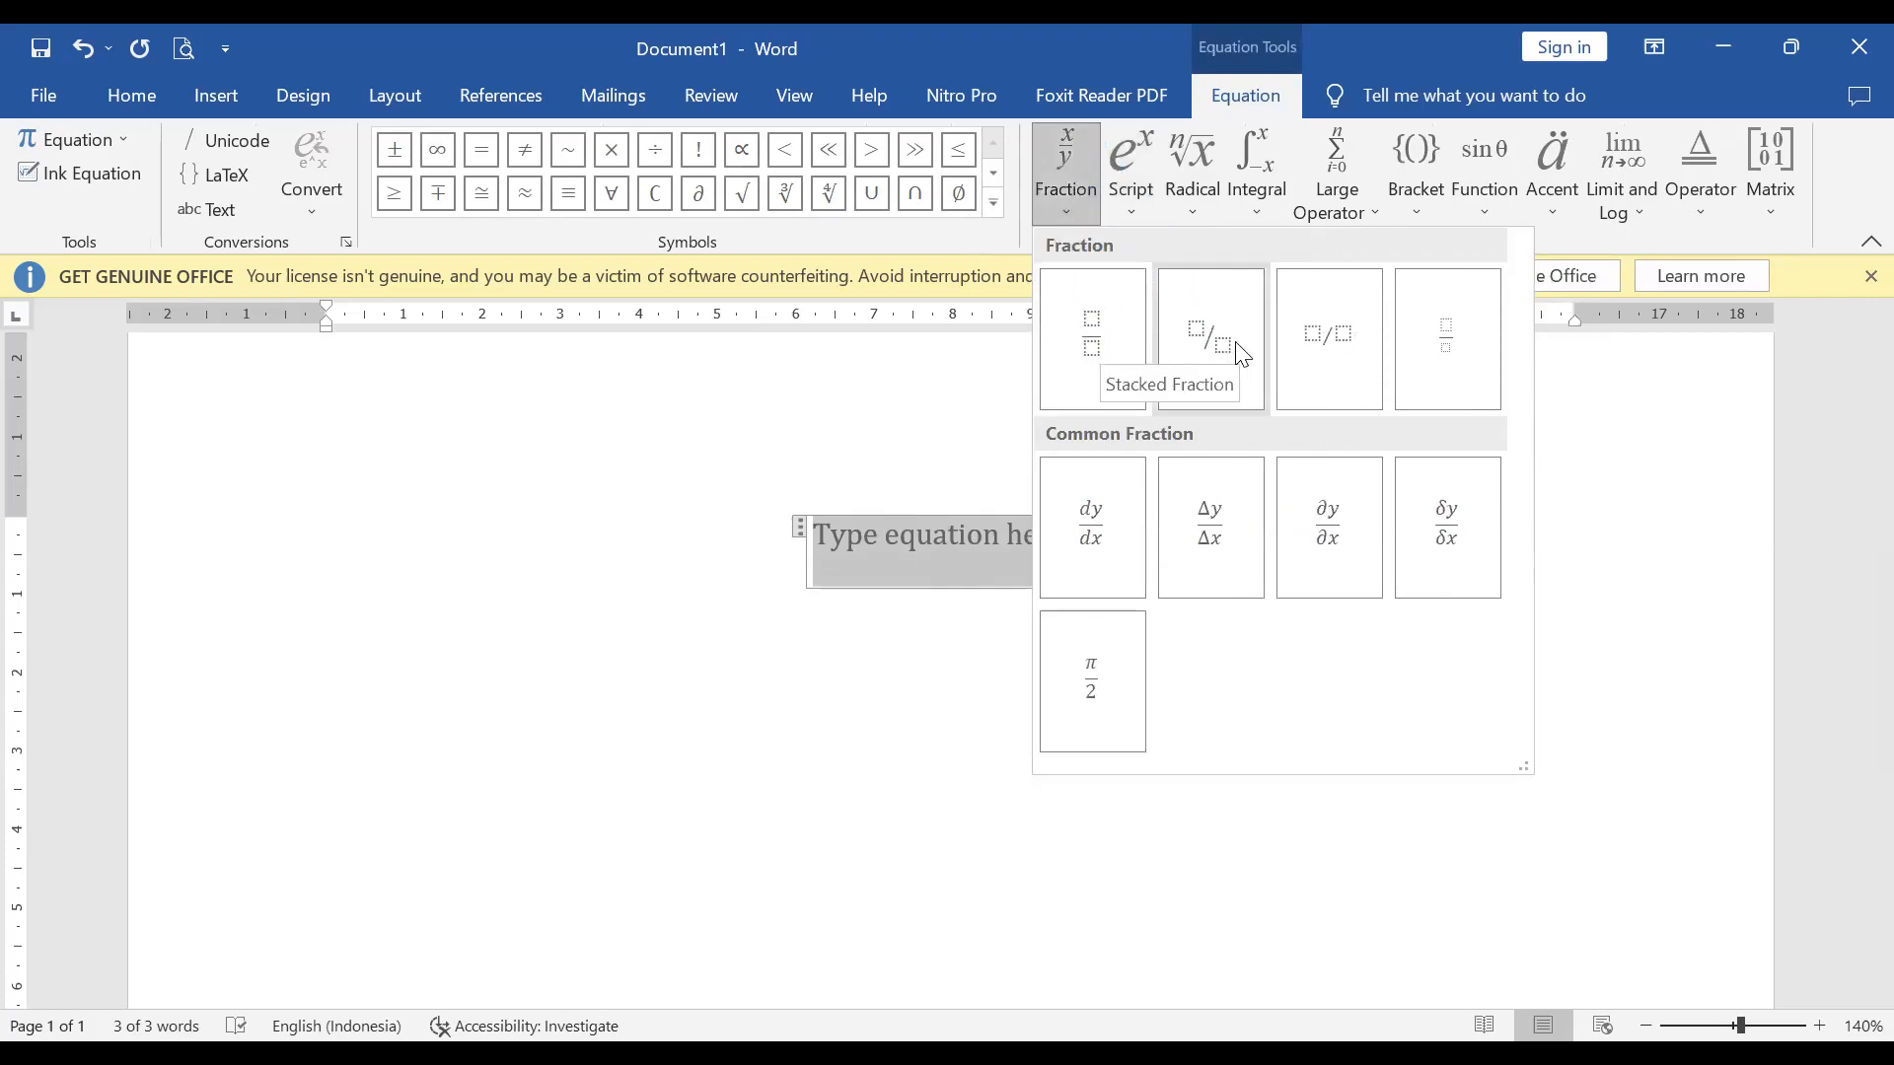
{"action": "left_click", "coordinate": [1164, 219]}
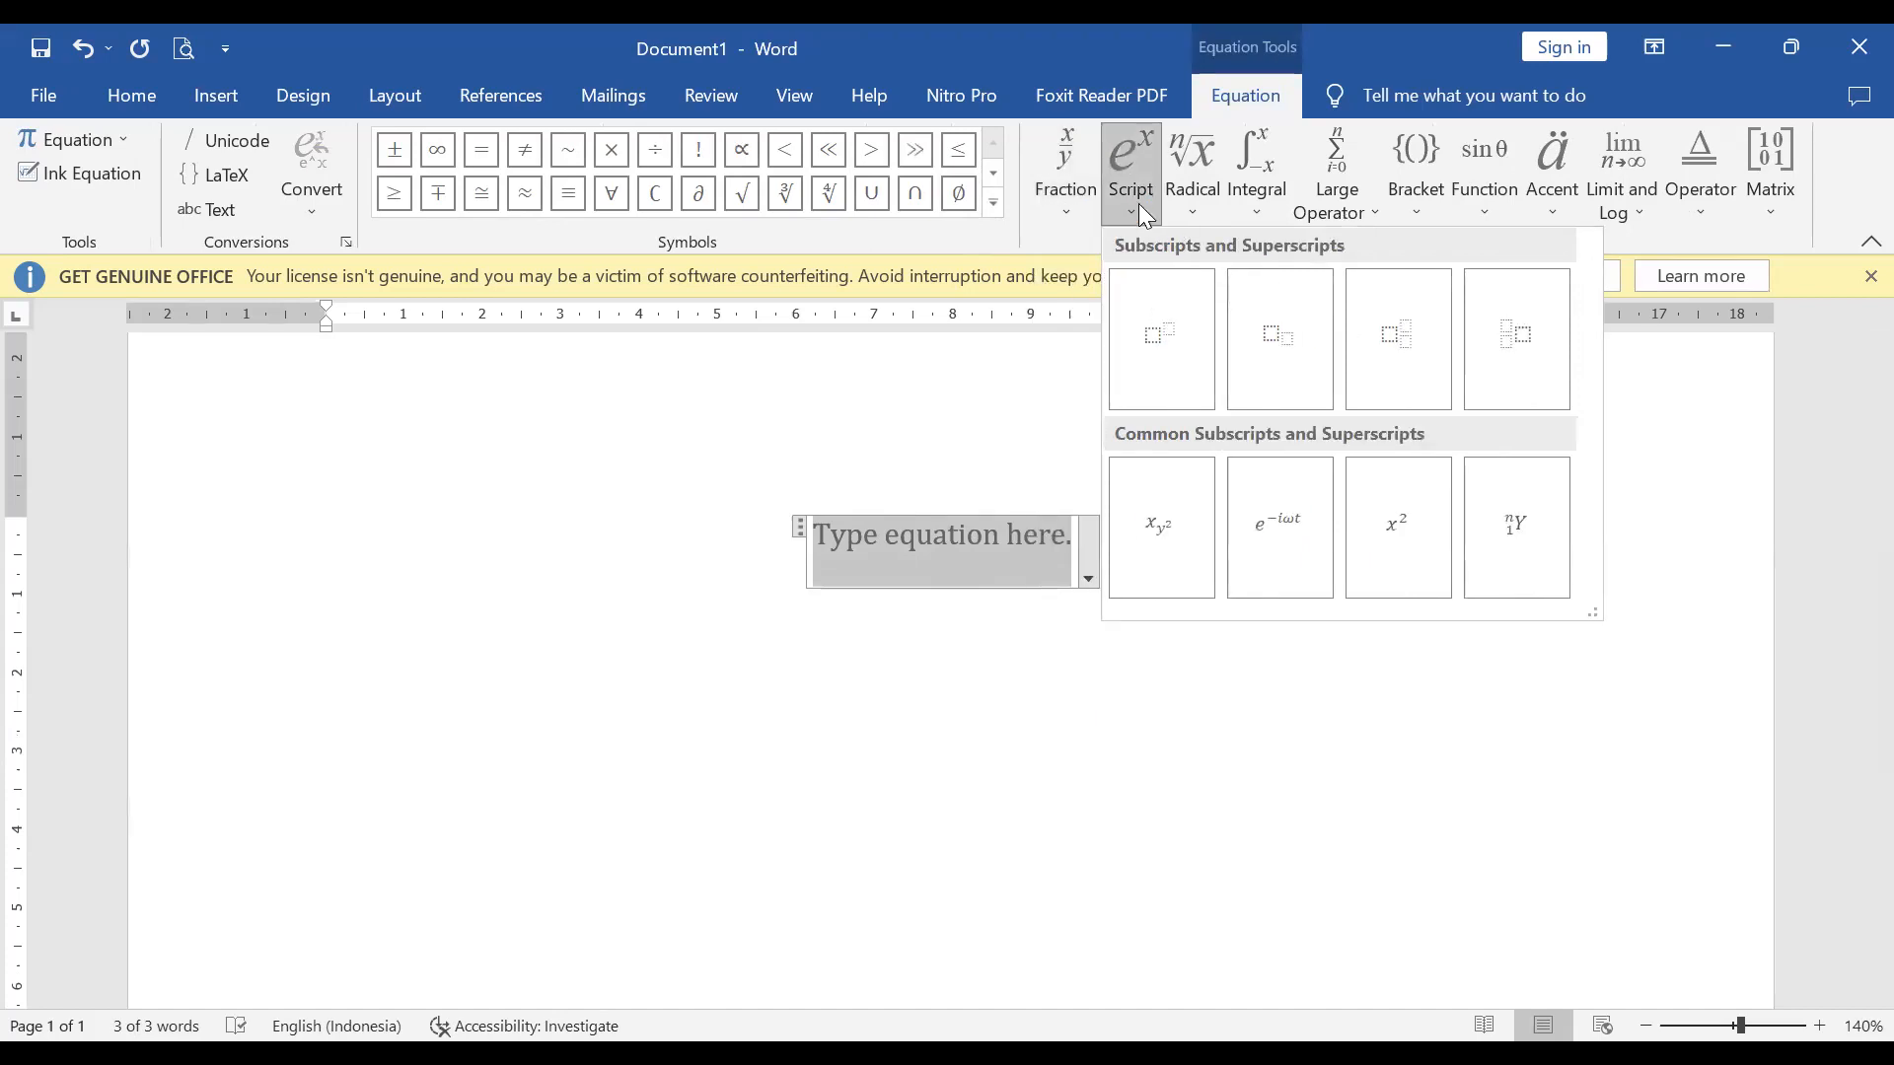
{"action": "left_click", "coordinate": [1283, 352]}
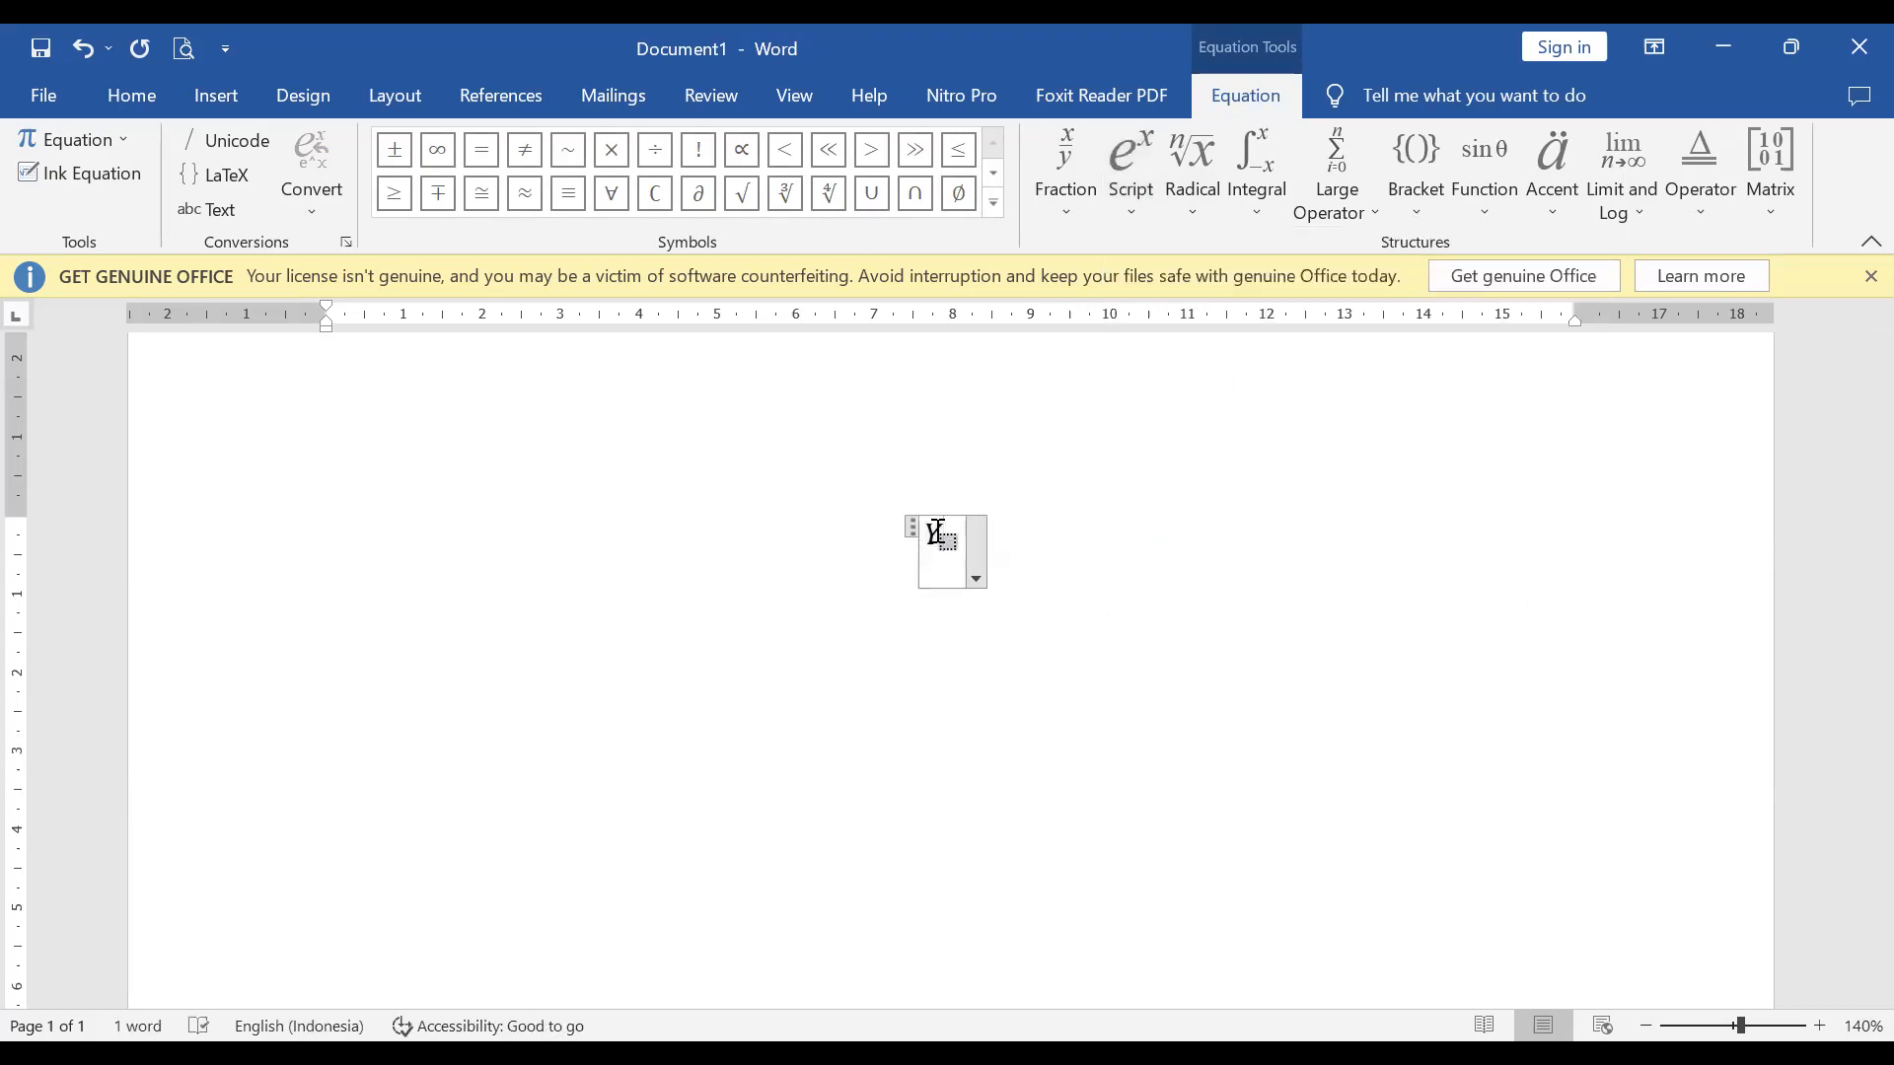
{"action": "type", "text": "t"}
{"action": "key", "text": "Right"}
{"action": "type", "text": "="}
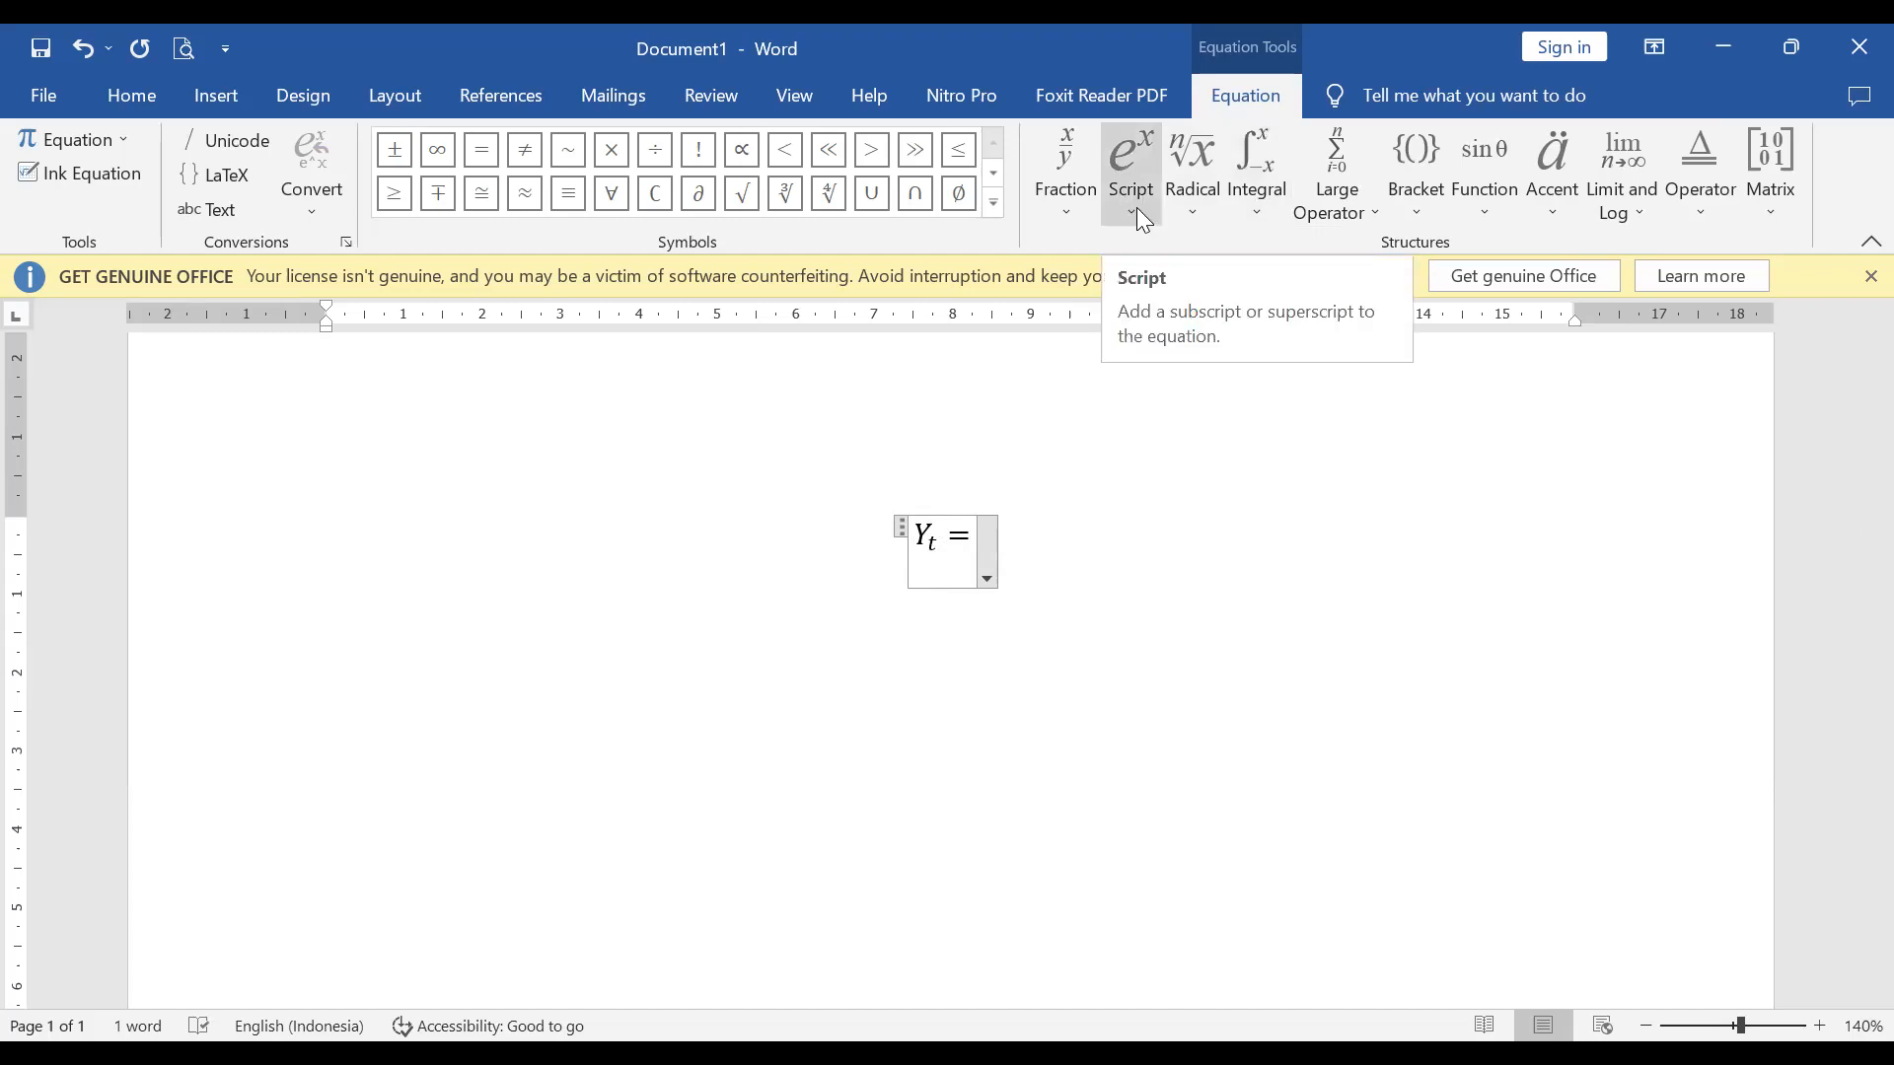
{"action": "left_click", "coordinate": [1137, 207]}
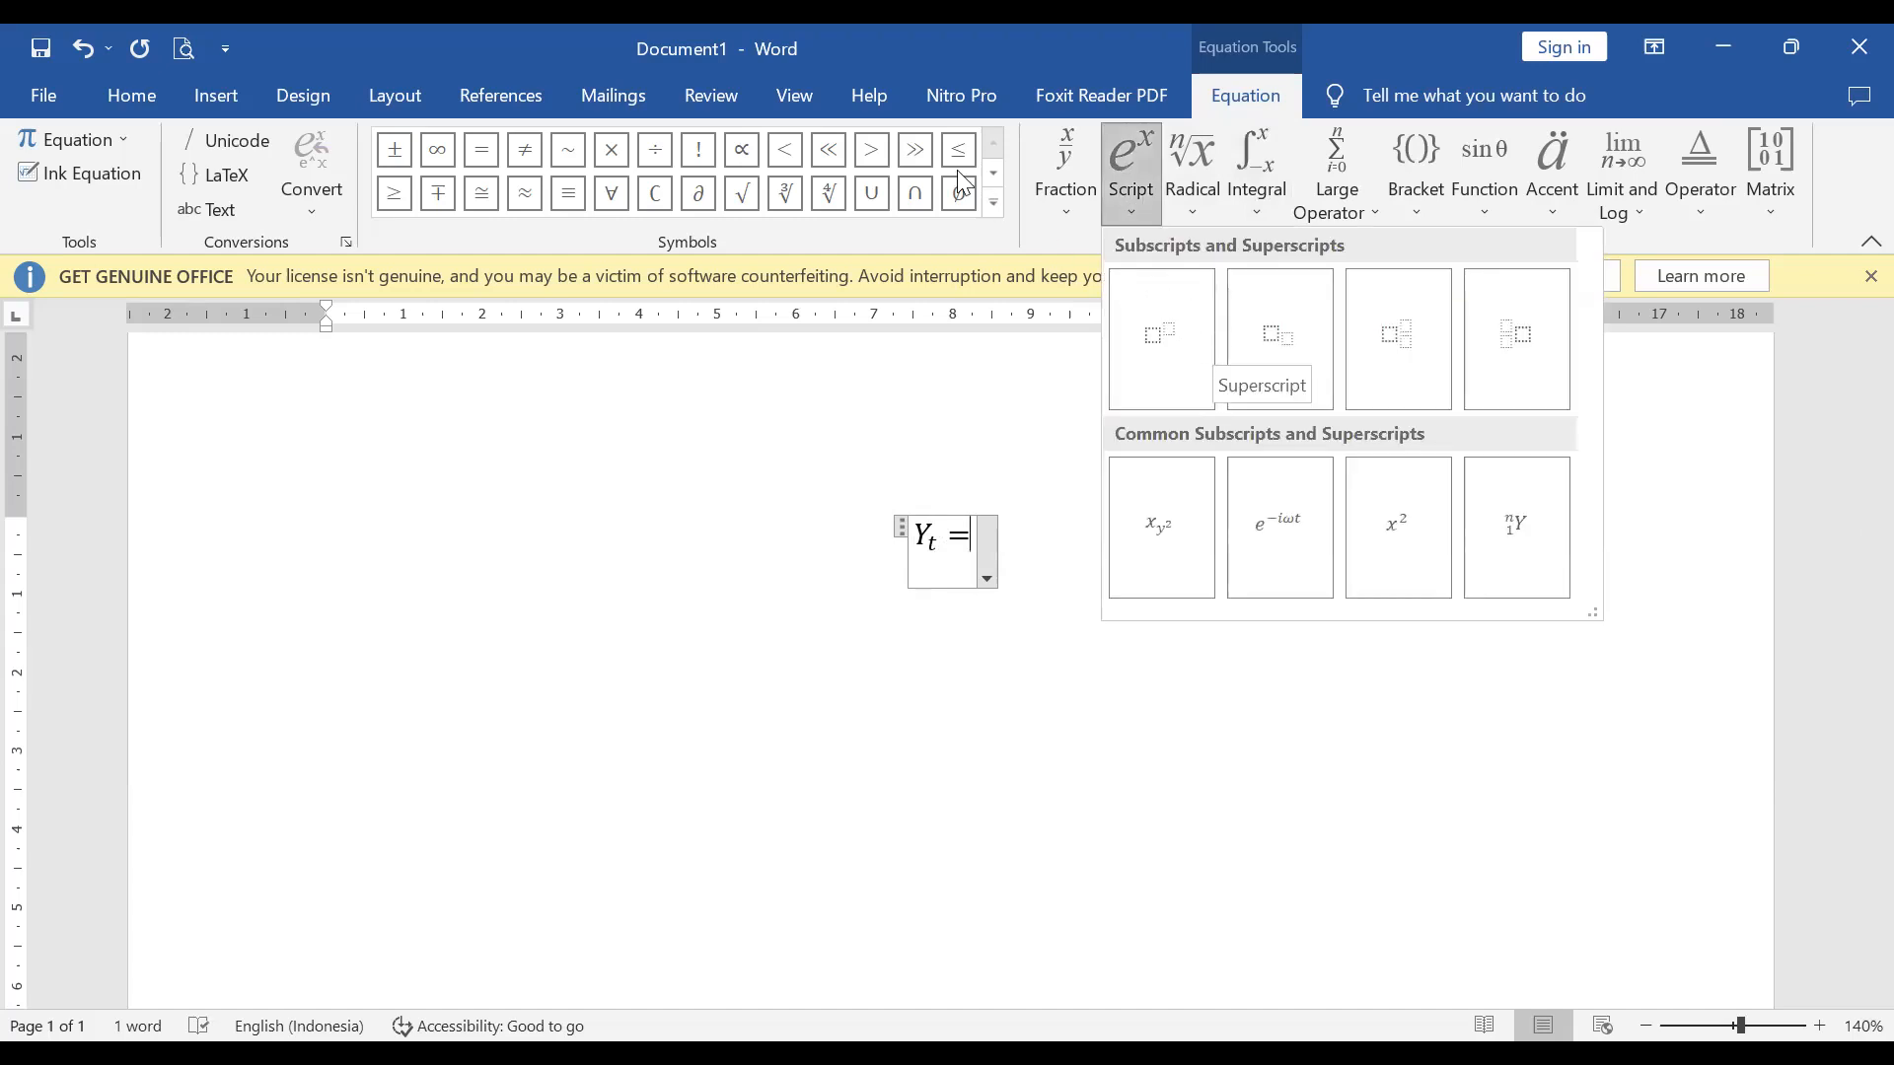
{"action": "left_click", "coordinate": [1276, 333]}
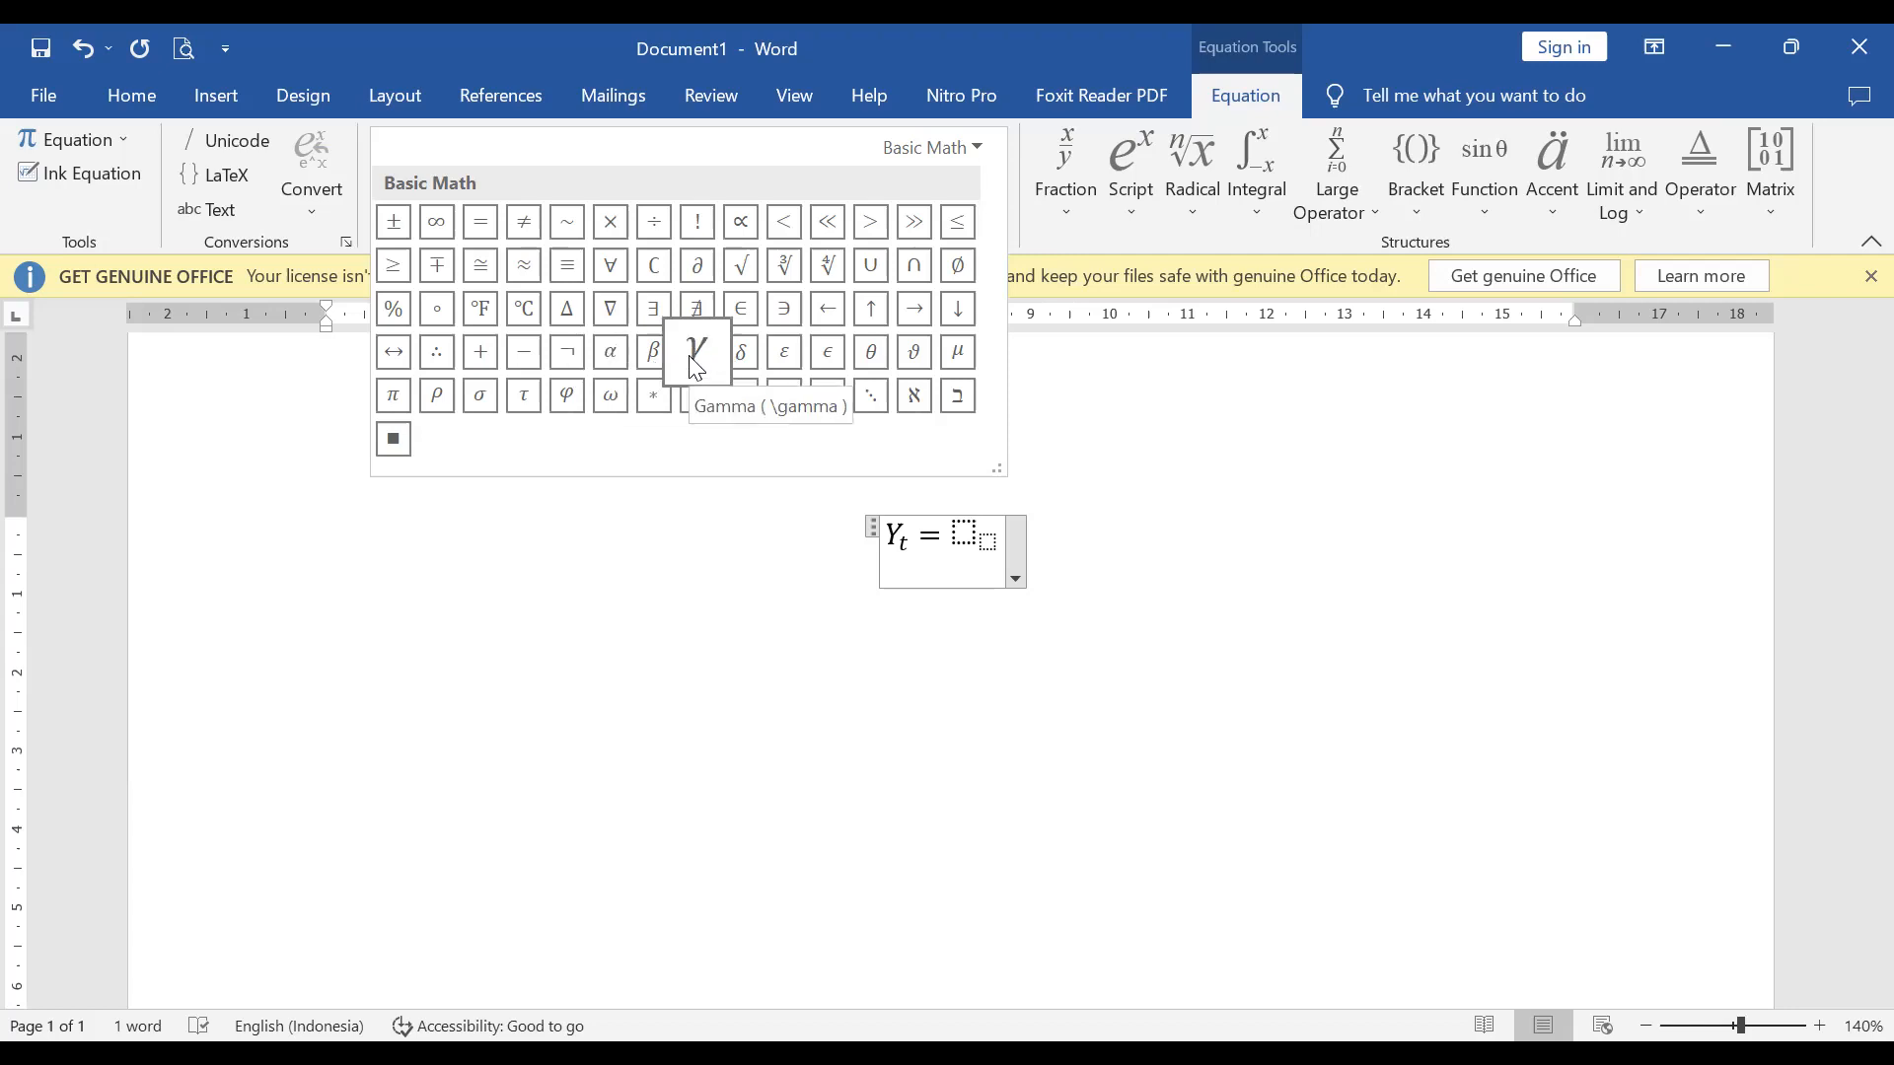
{"action": "left_click", "coordinate": [622, 363]}
{"action": "double_click", "coordinate": [1003, 533]}
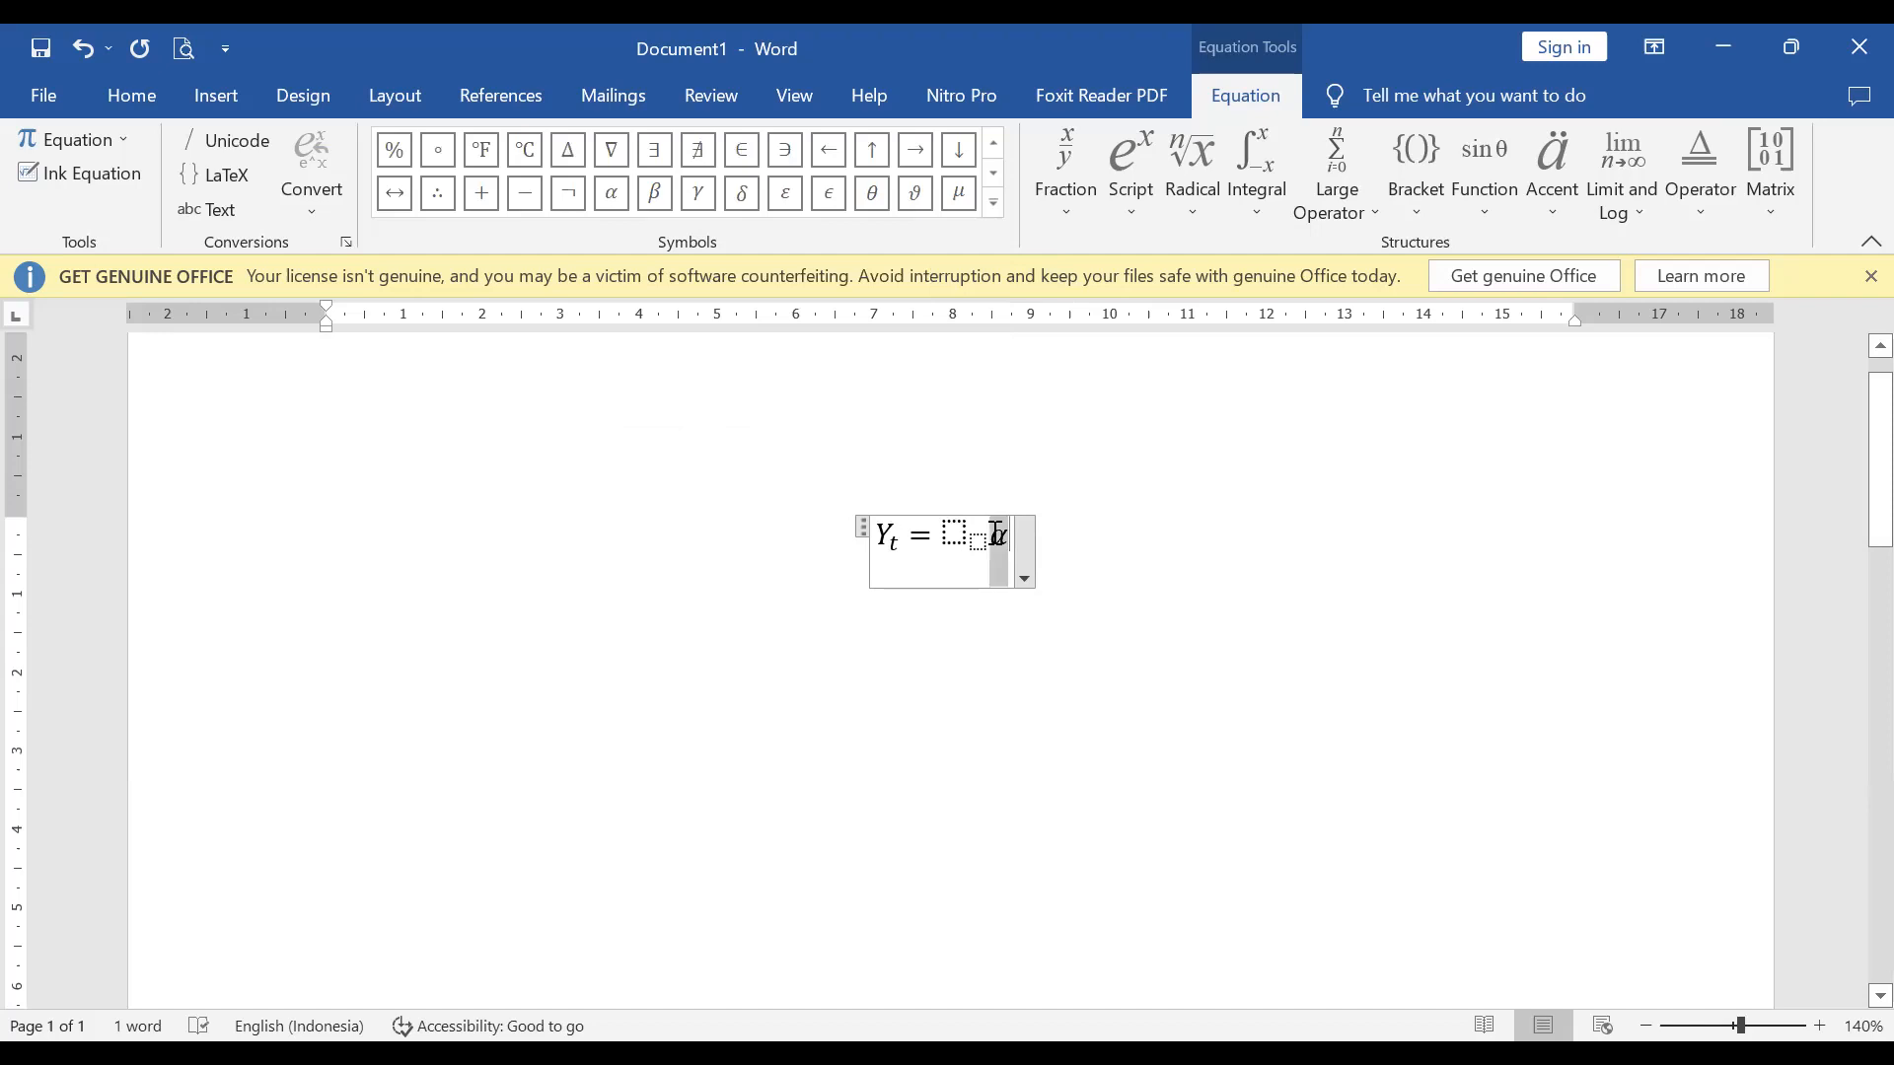
{"action": "key", "text": "ctrl+z"}
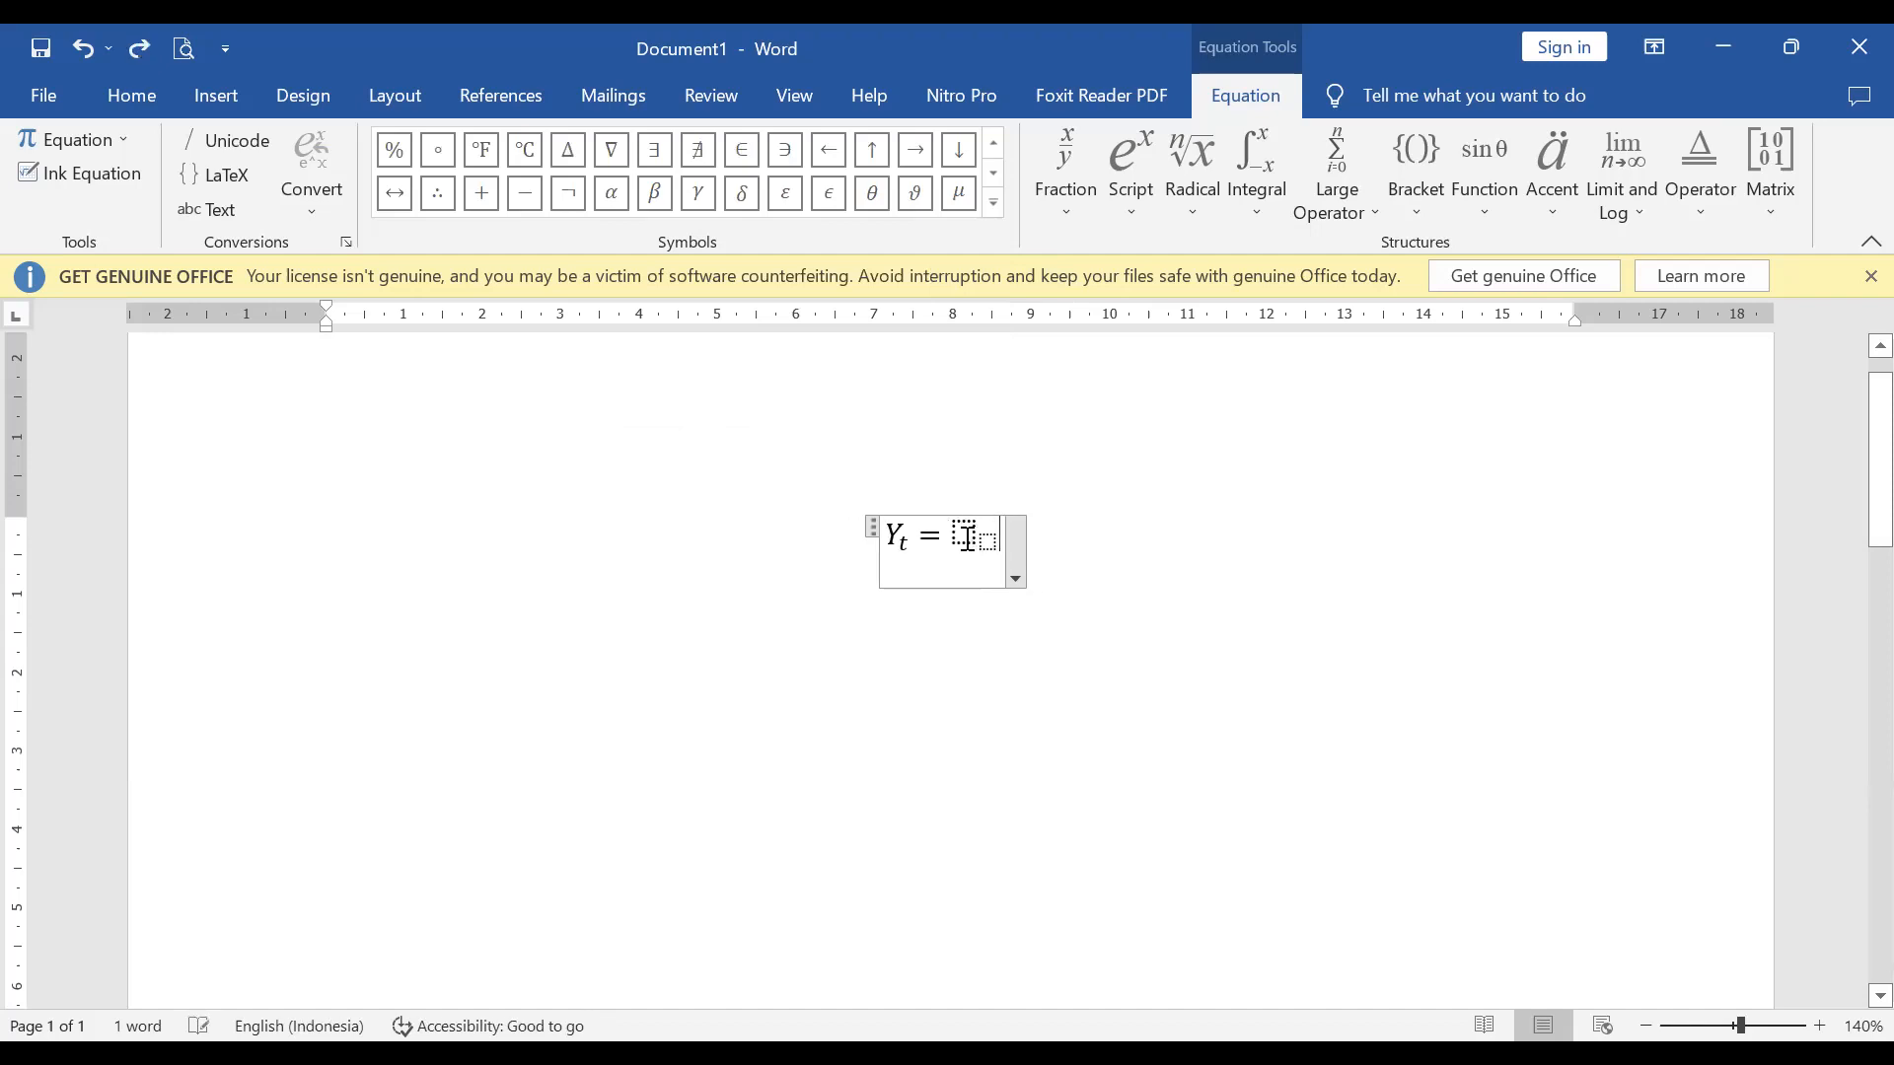
Fill the empty subscript structure after the equals sign with α as base and 0 as subscript
{"action": "left_click", "coordinate": [965, 532]}
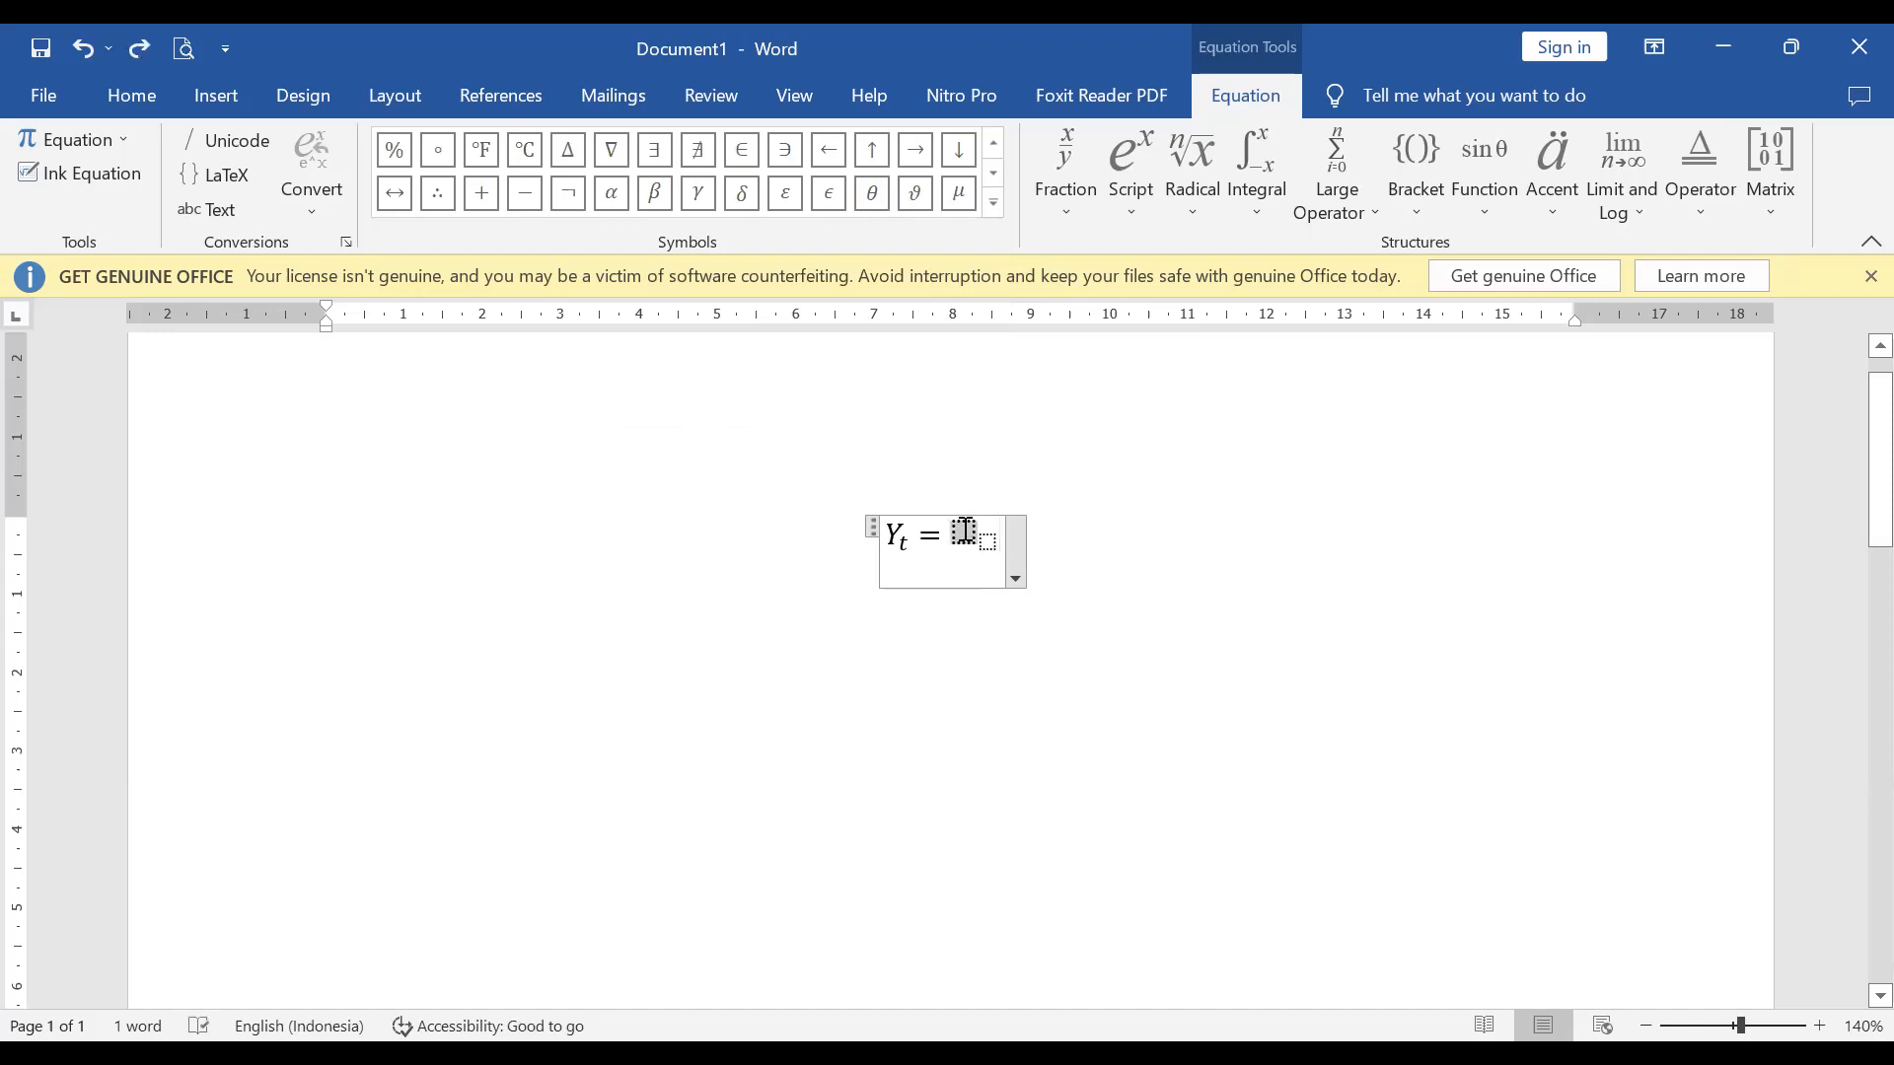
{"action": "left_click", "coordinate": [622, 213]}
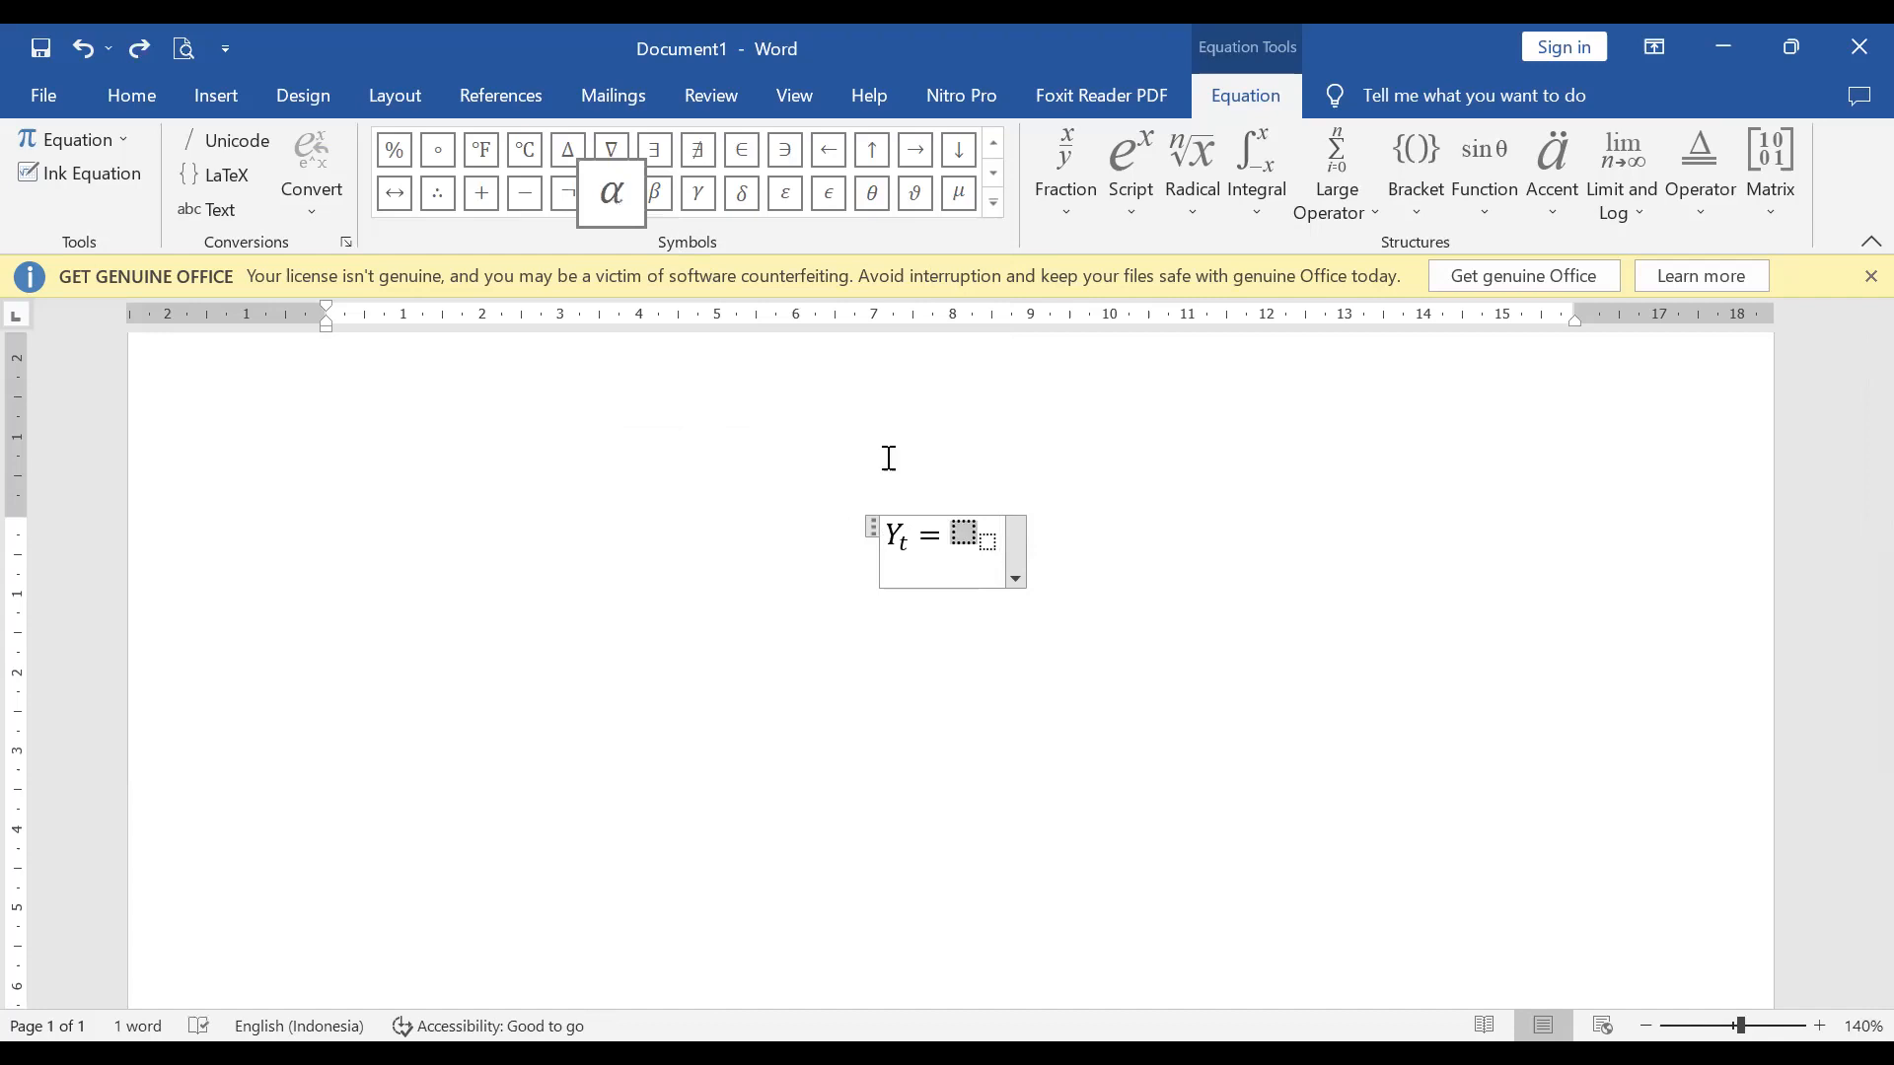
{"action": "left_click", "coordinate": [981, 541]}
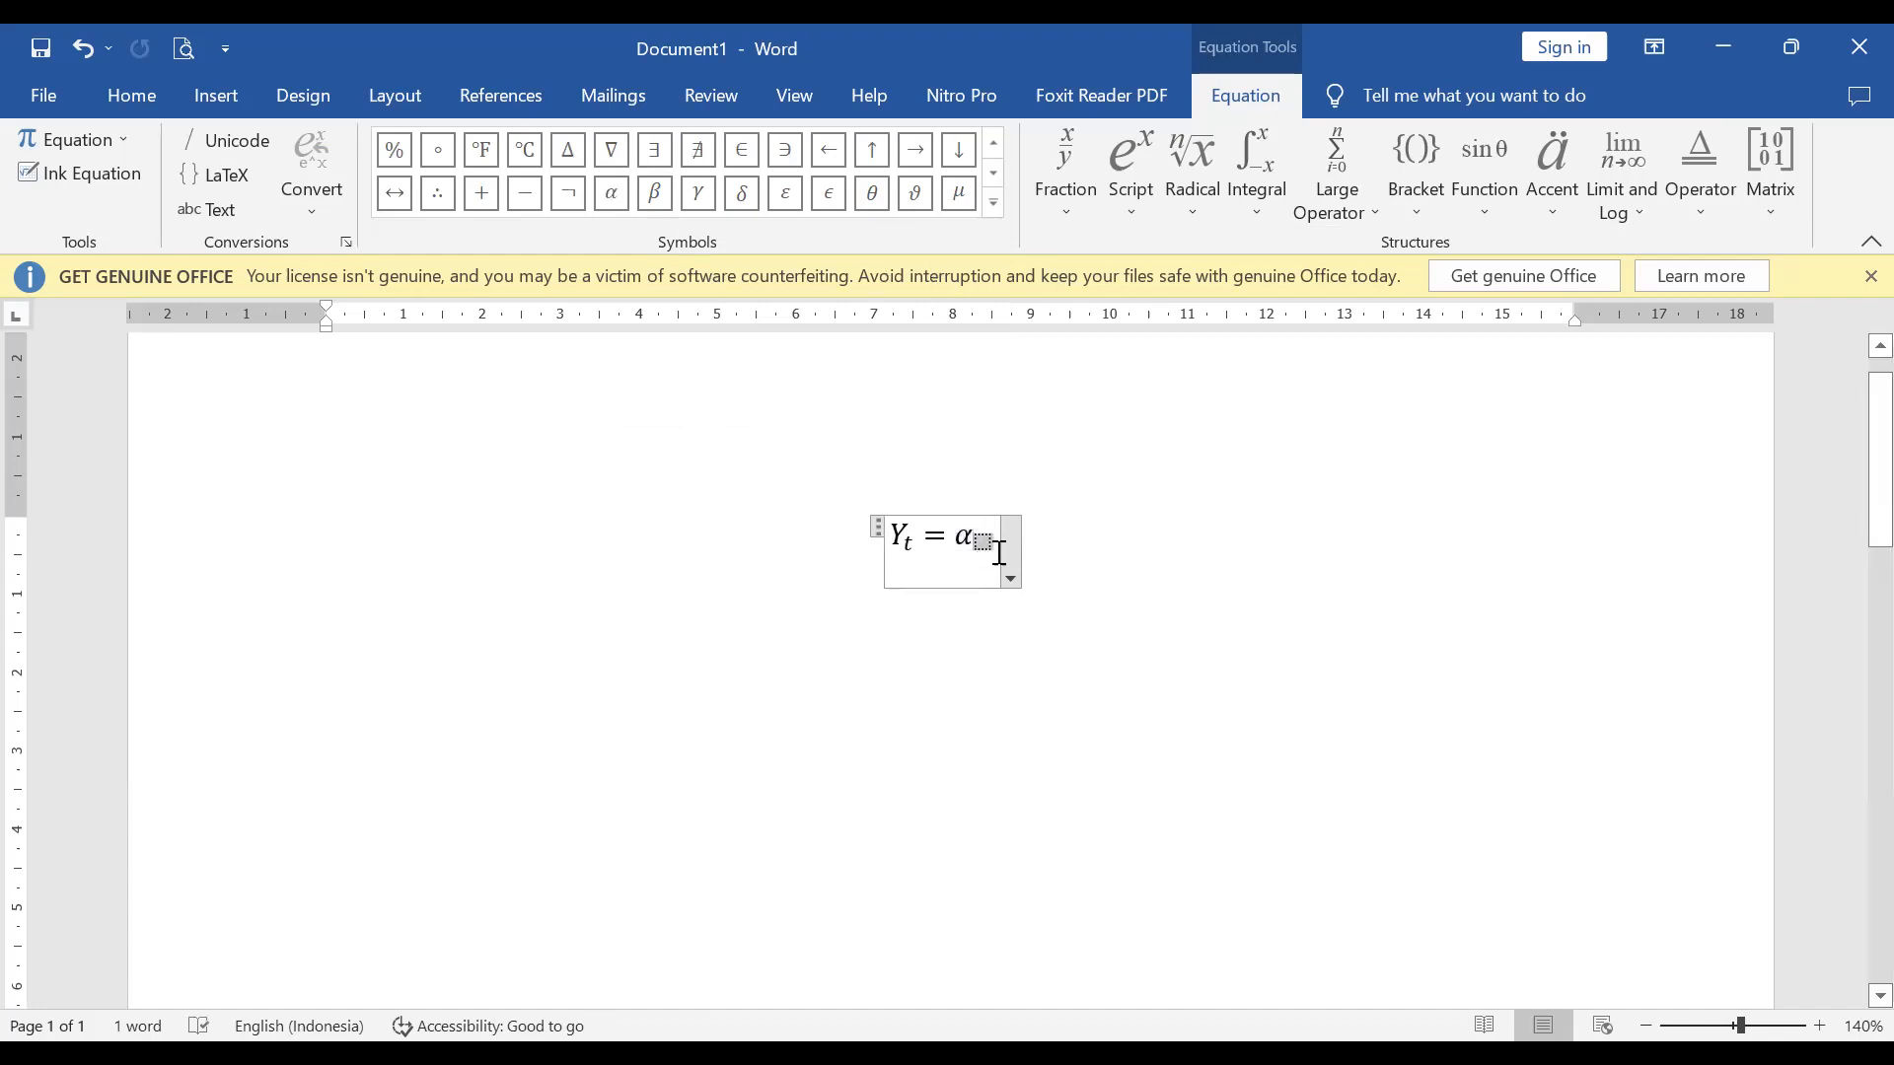
{"action": "type", "text": "0"}
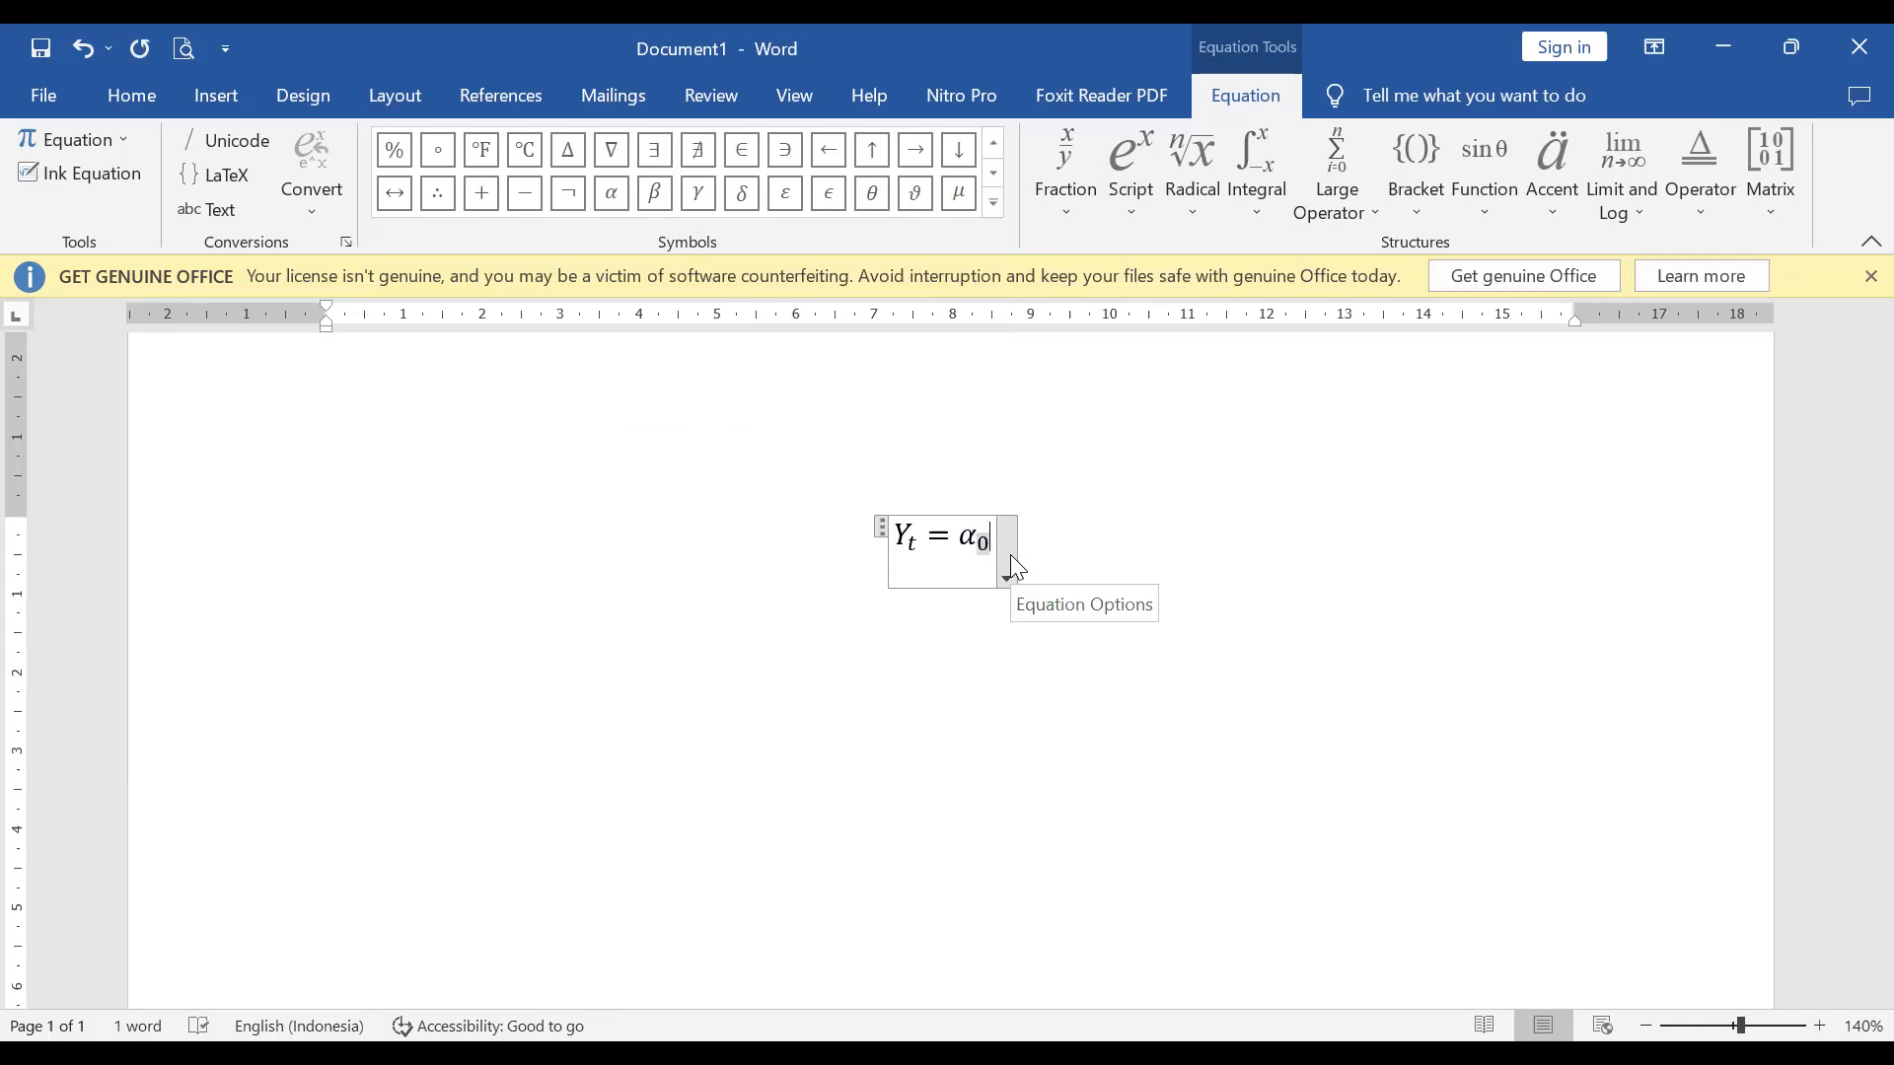
{"action": "key", "text": "Right"}
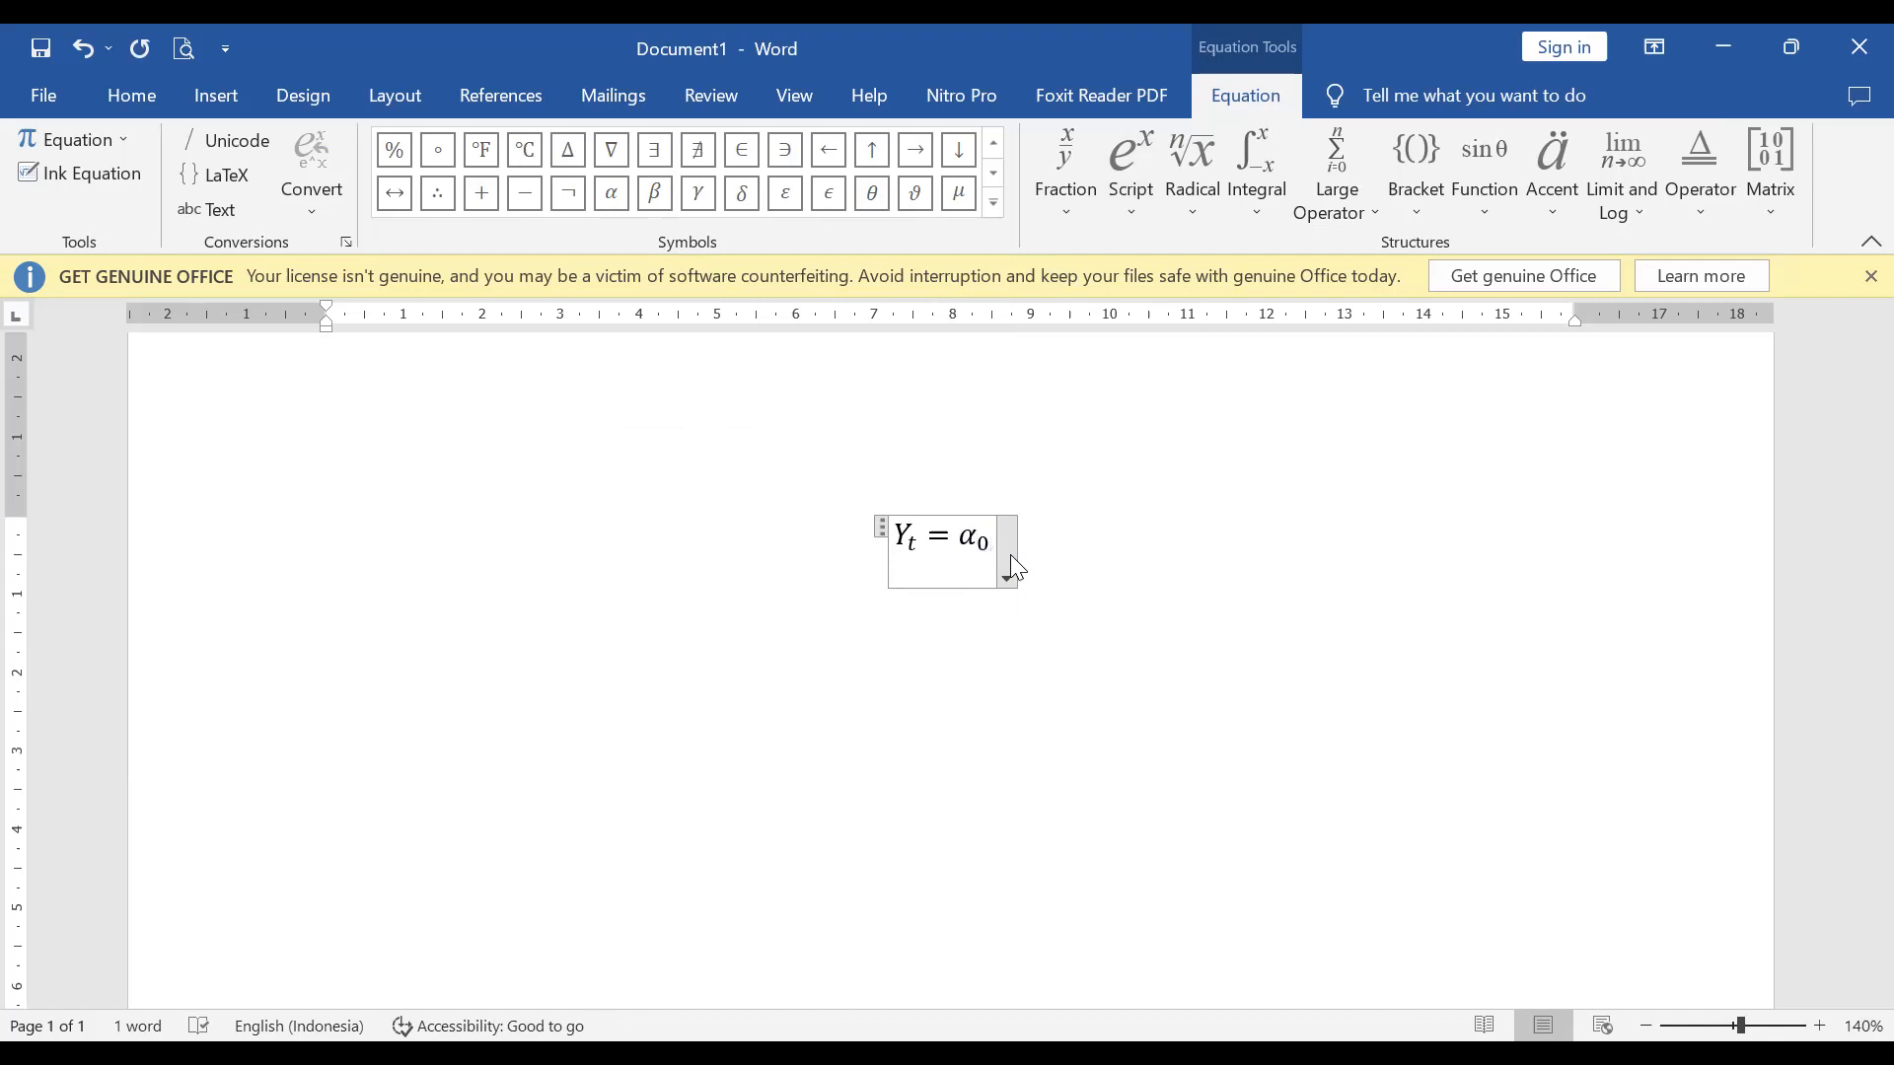
{"action": "left_click", "coordinate": [995, 144]}
{"action": "left_click", "coordinate": [998, 150]}
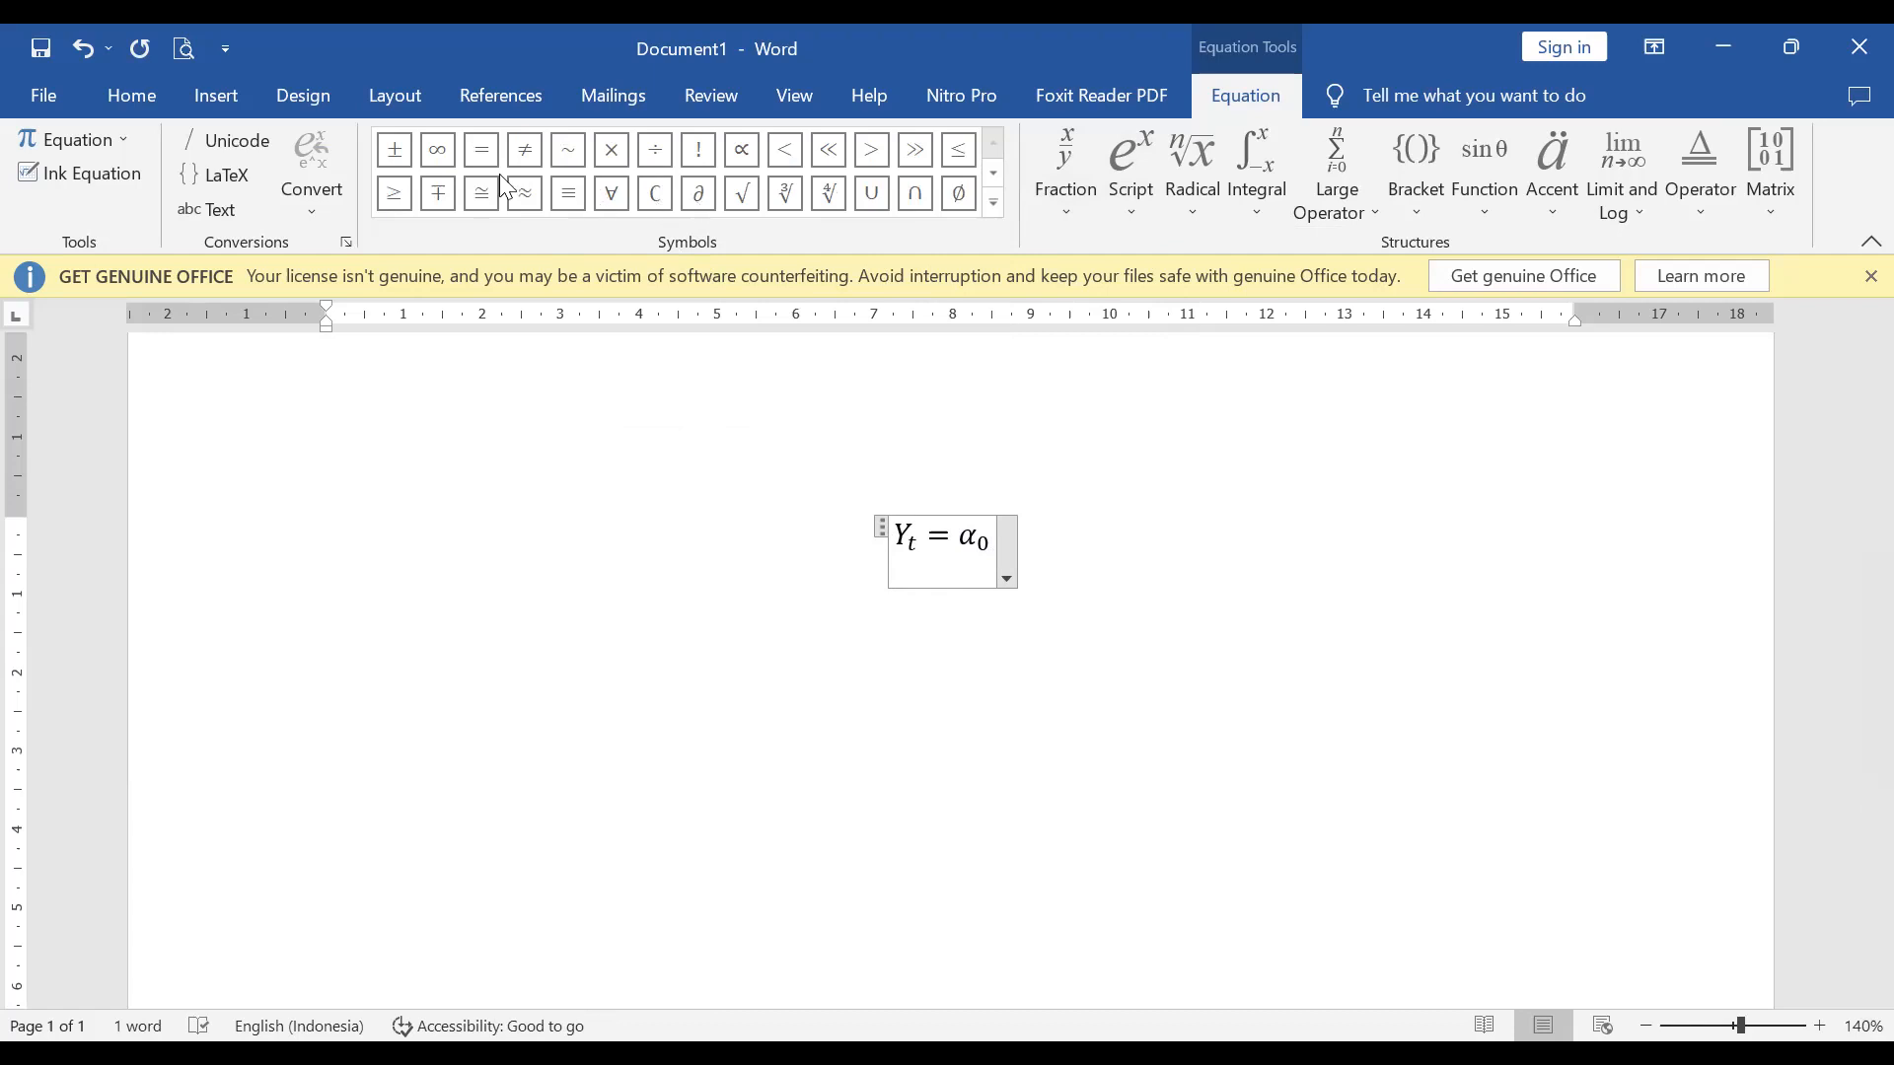
{"action": "left_click", "coordinate": [410, 168]}
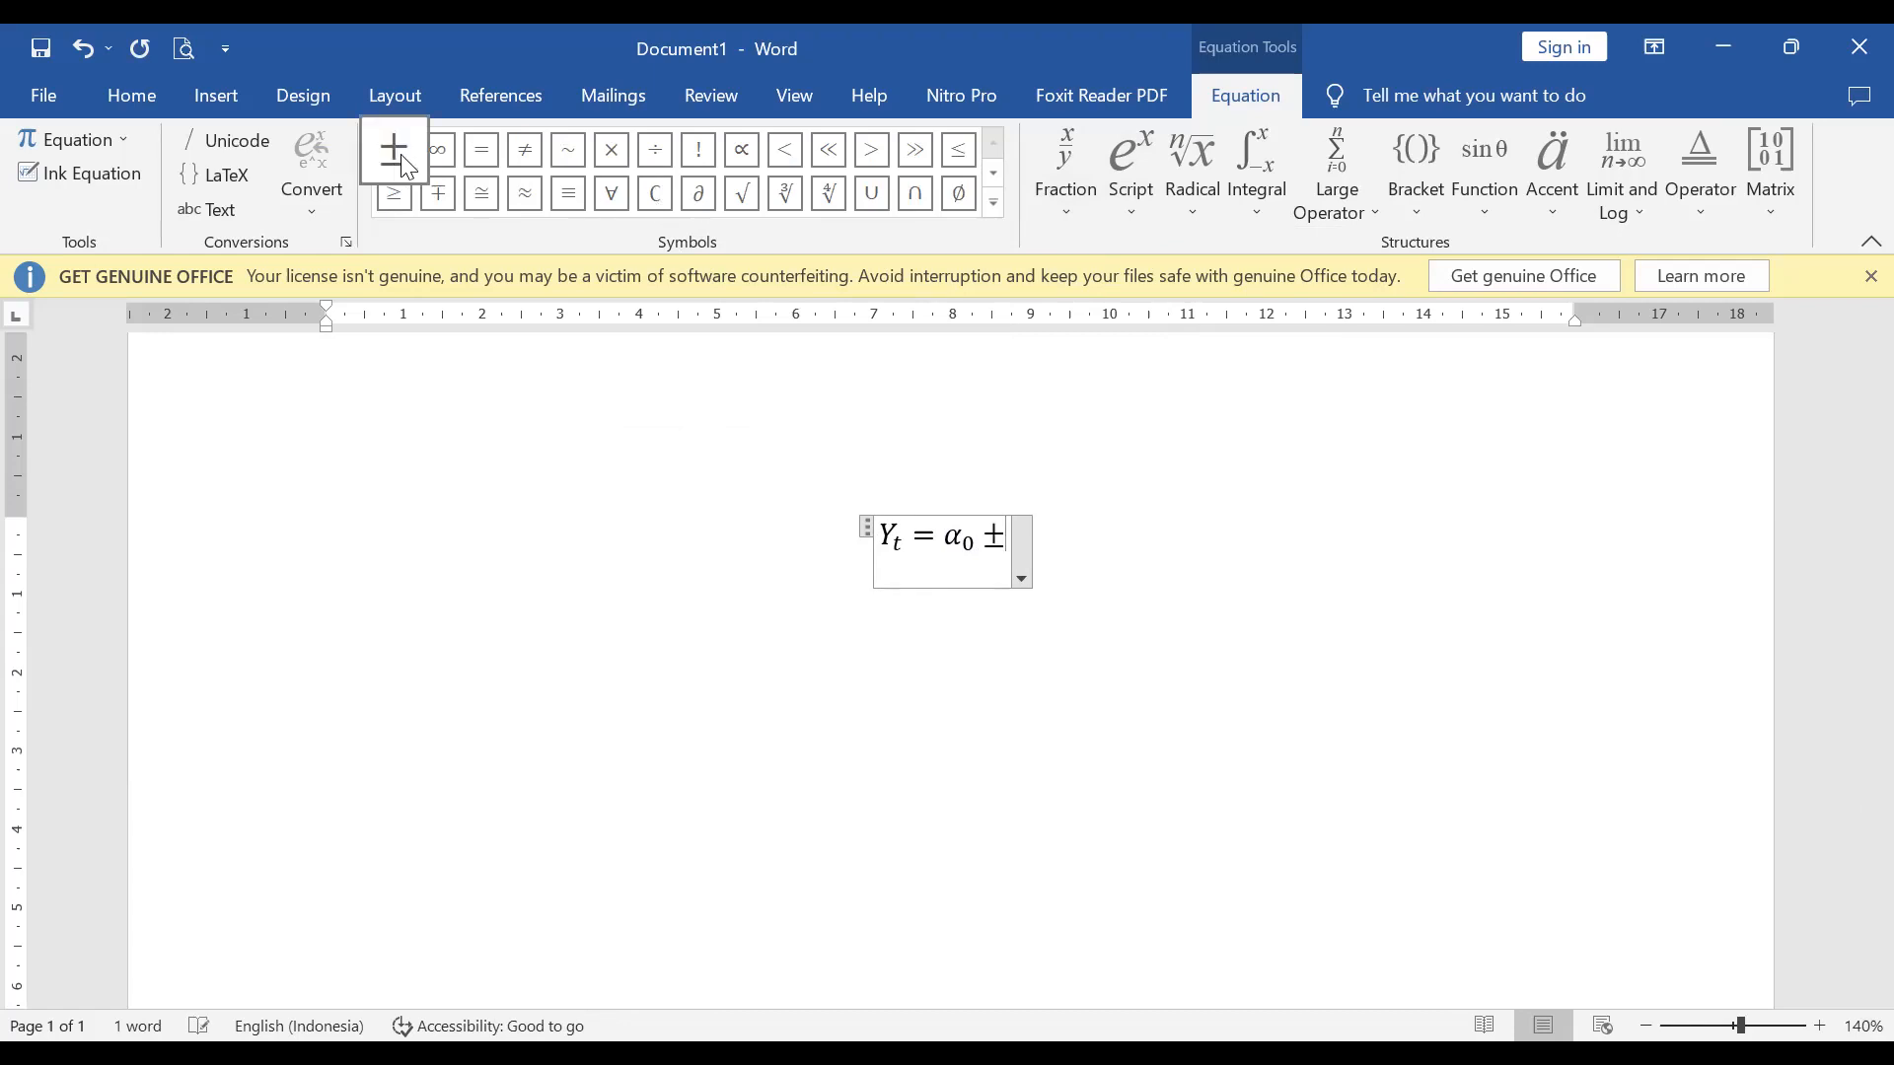
{"action": "key", "text": "BackSpace"}
Add a plus sign and α with subscript 1 to the end of the equation
{"action": "type", "text": "+"}
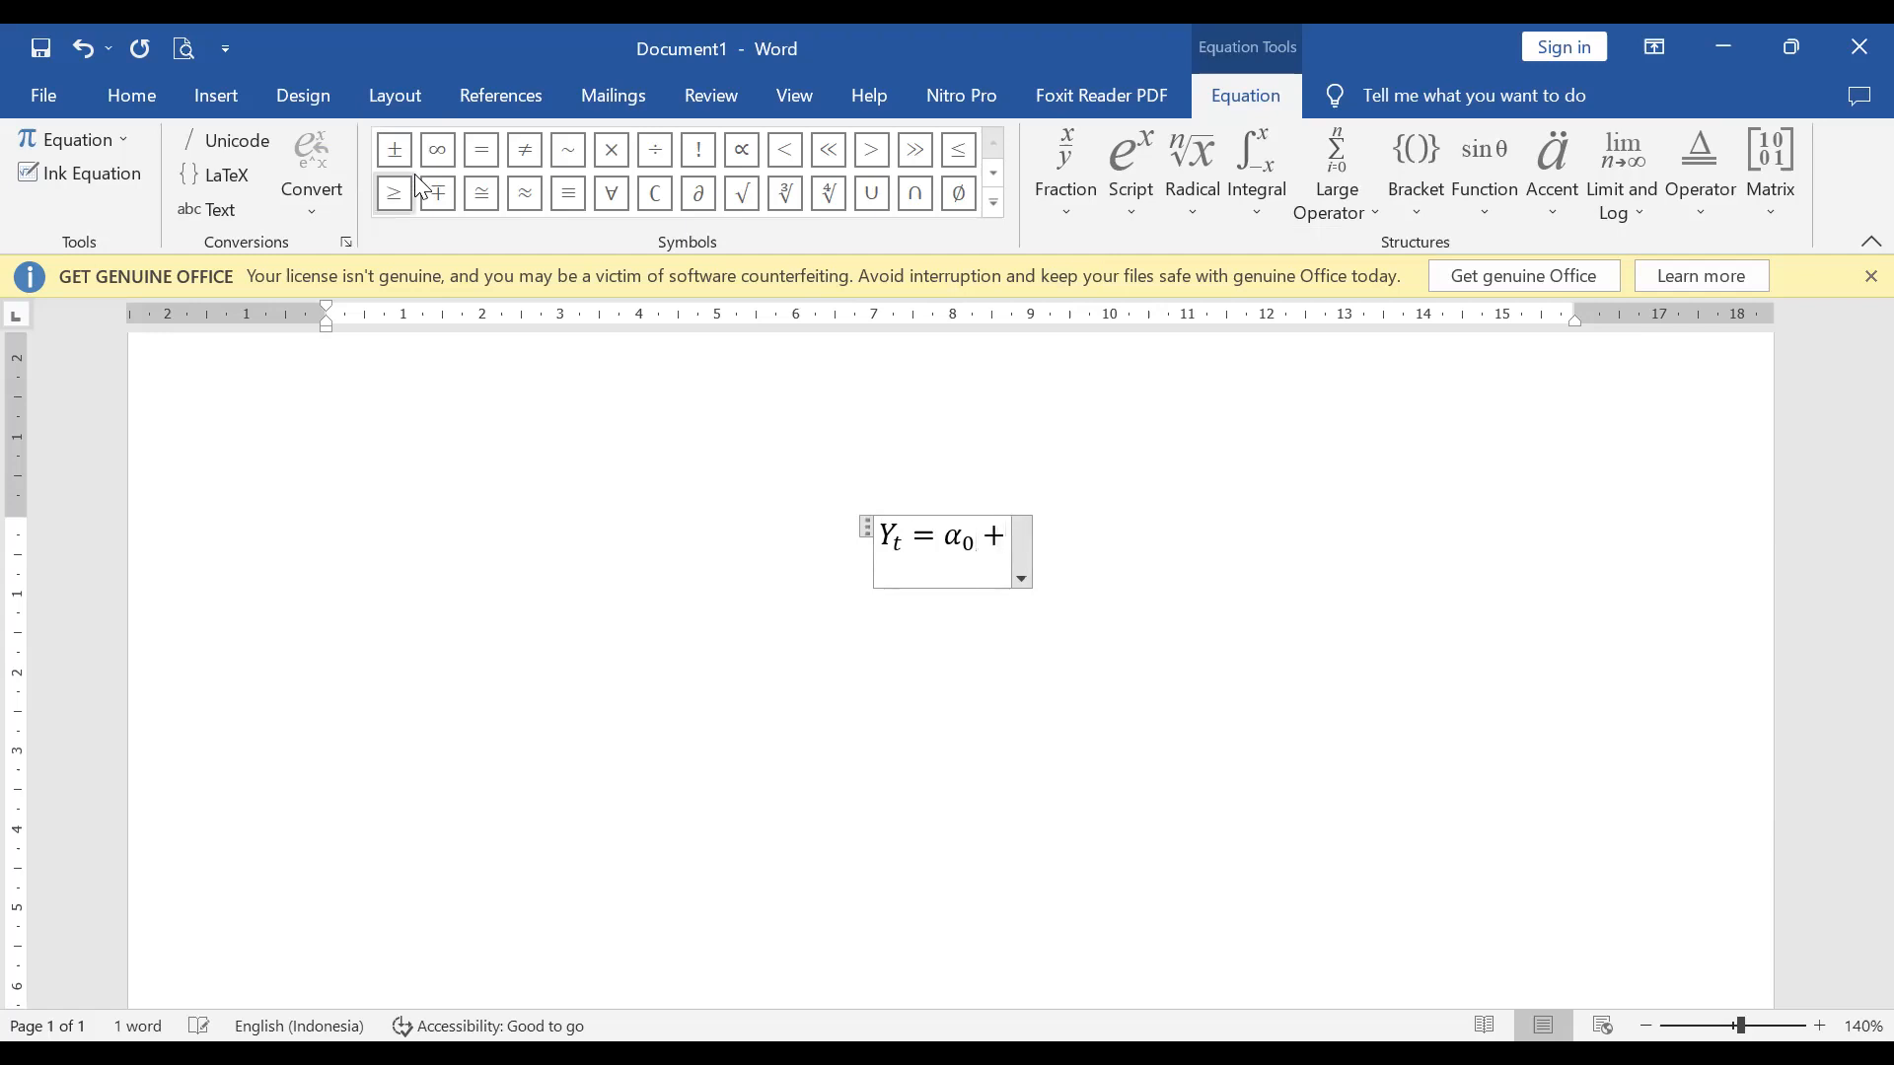
{"action": "left_click", "coordinate": [1132, 188]}
{"action": "left_click", "coordinate": [1282, 370]}
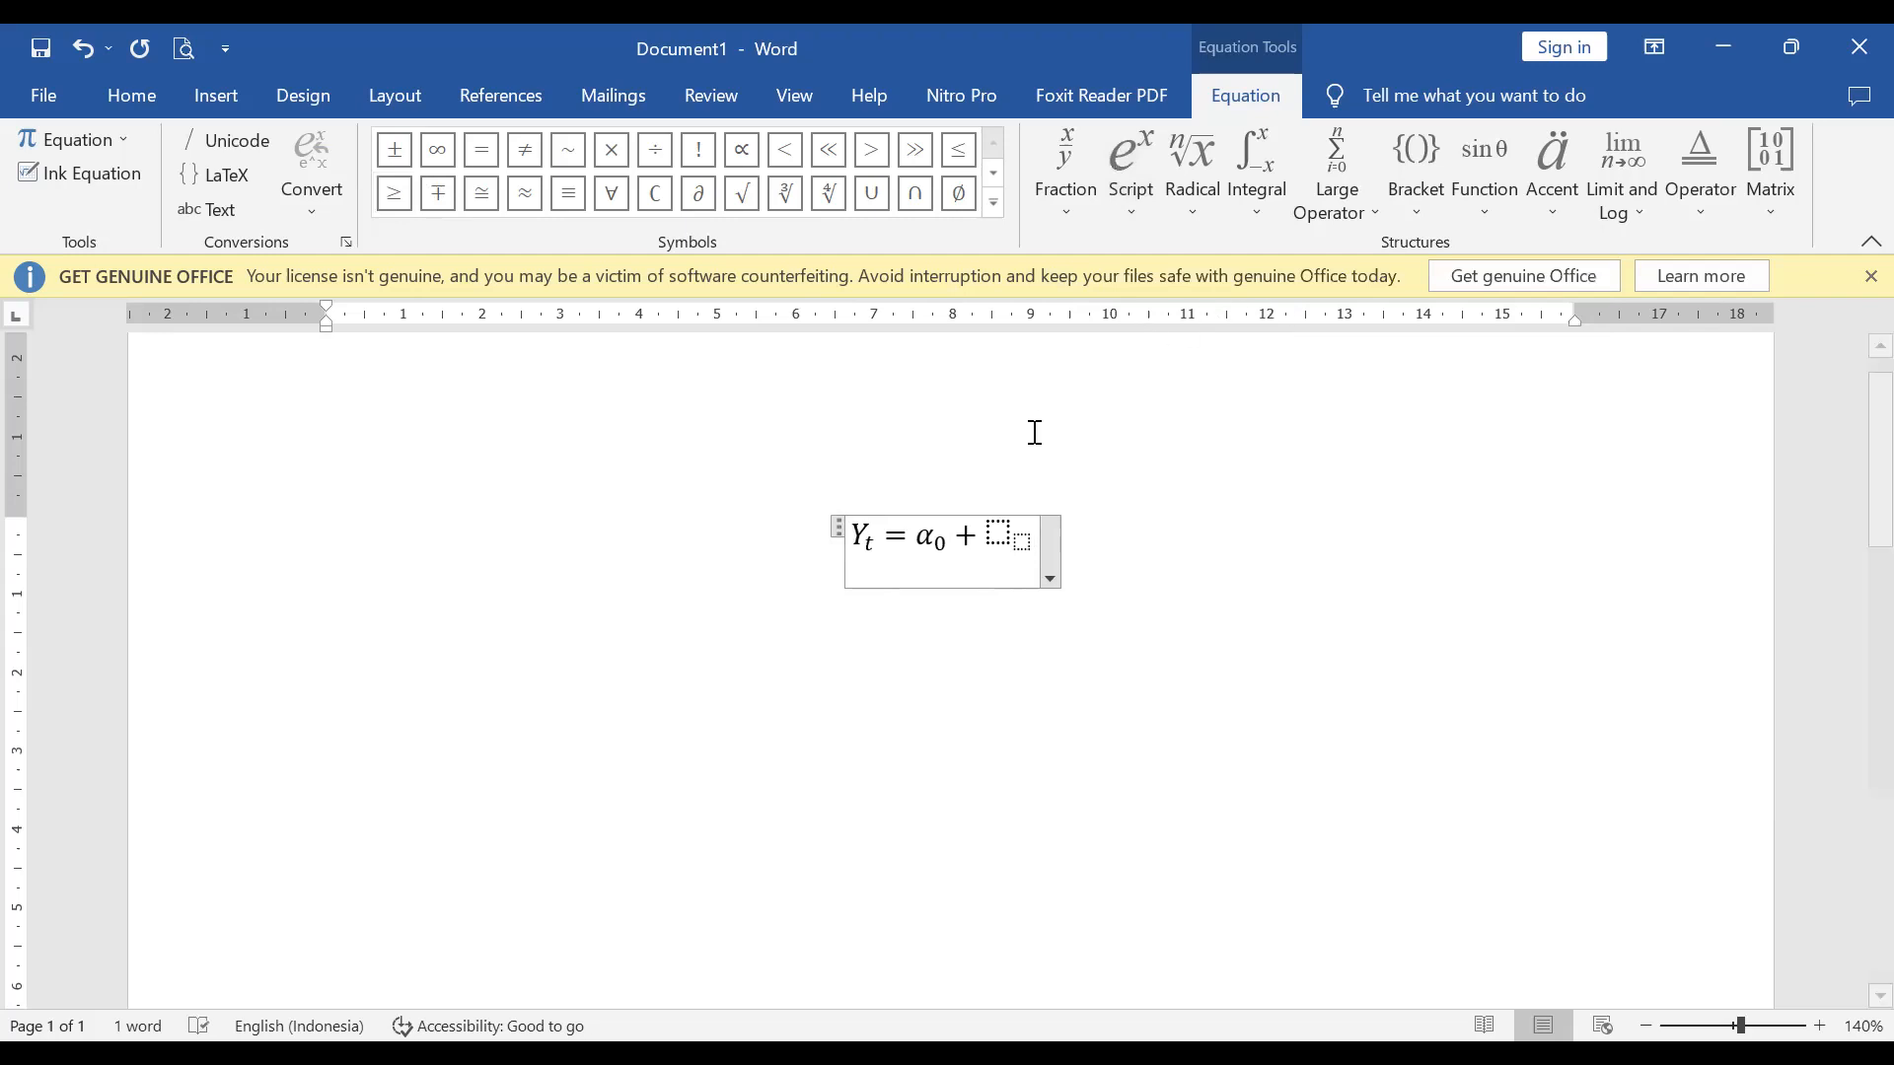
{"action": "left_click", "coordinate": [1000, 533]}
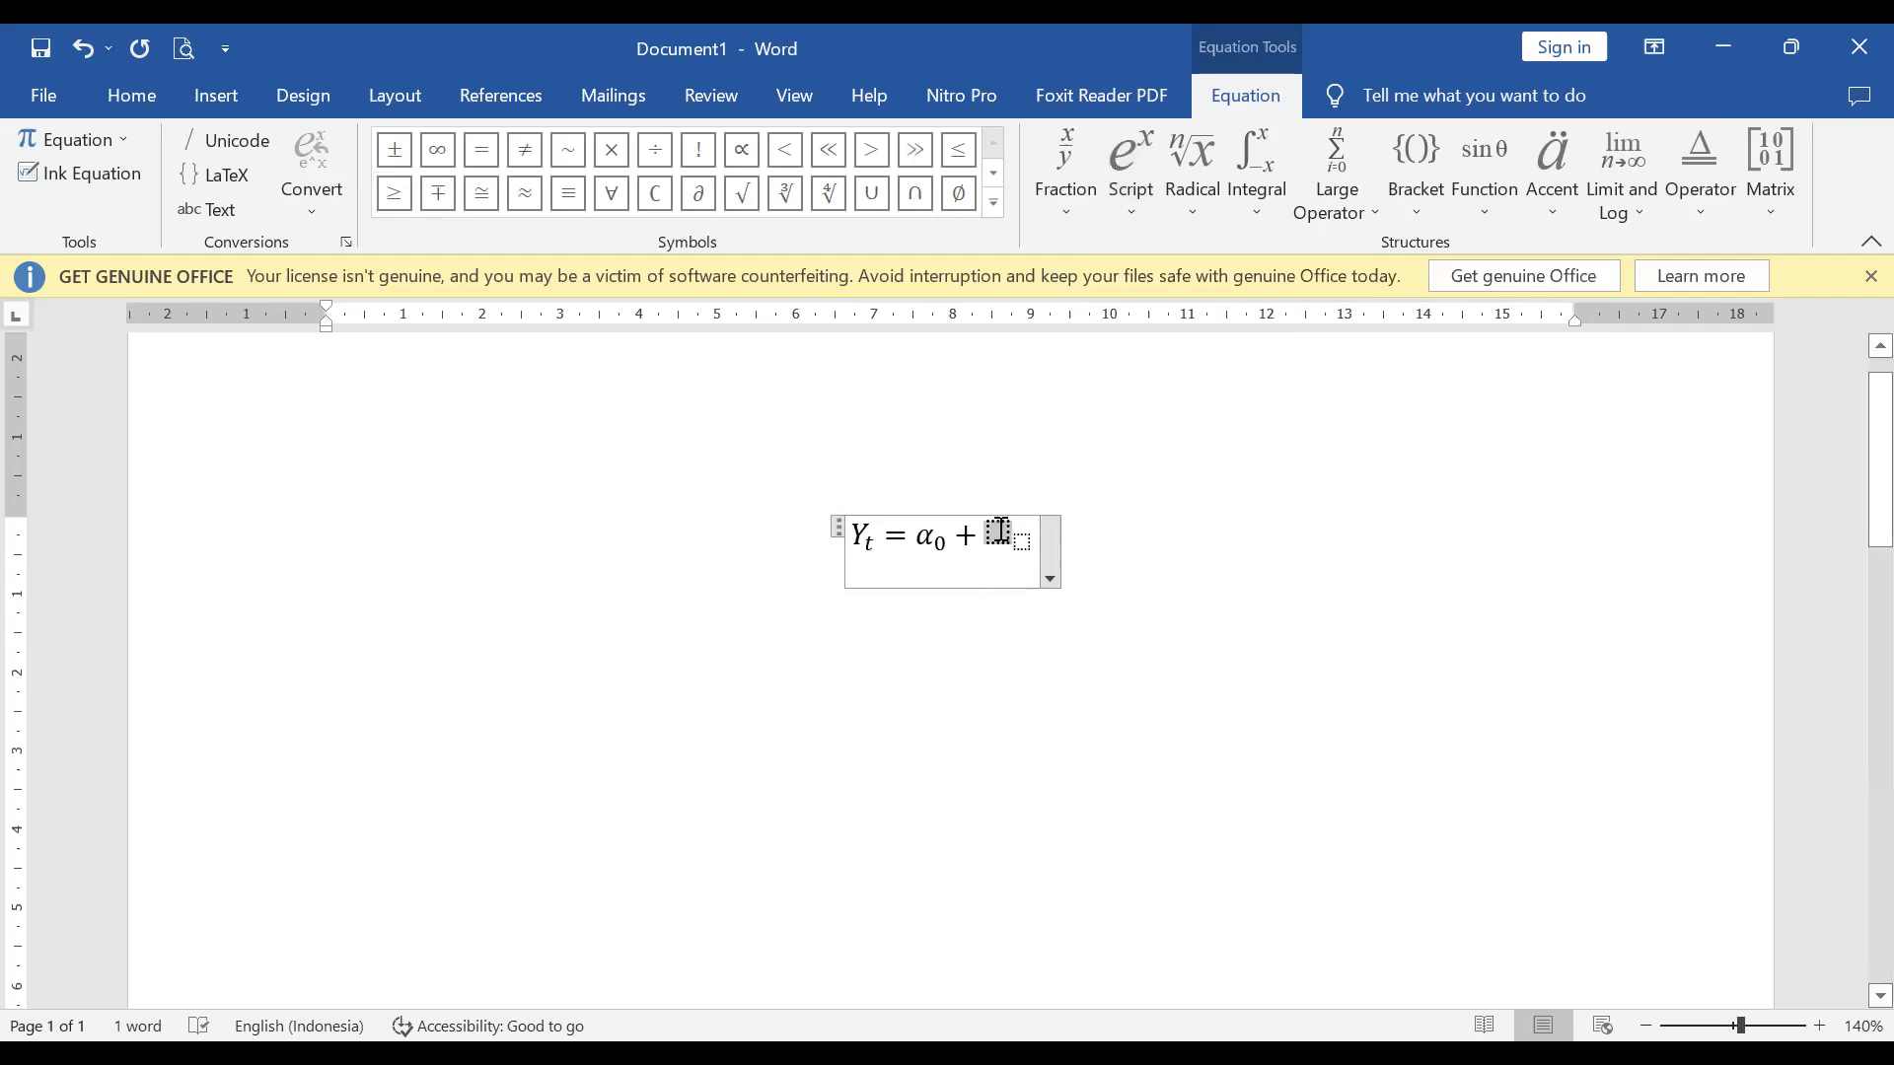
{"action": "left_click", "coordinate": [993, 174]}
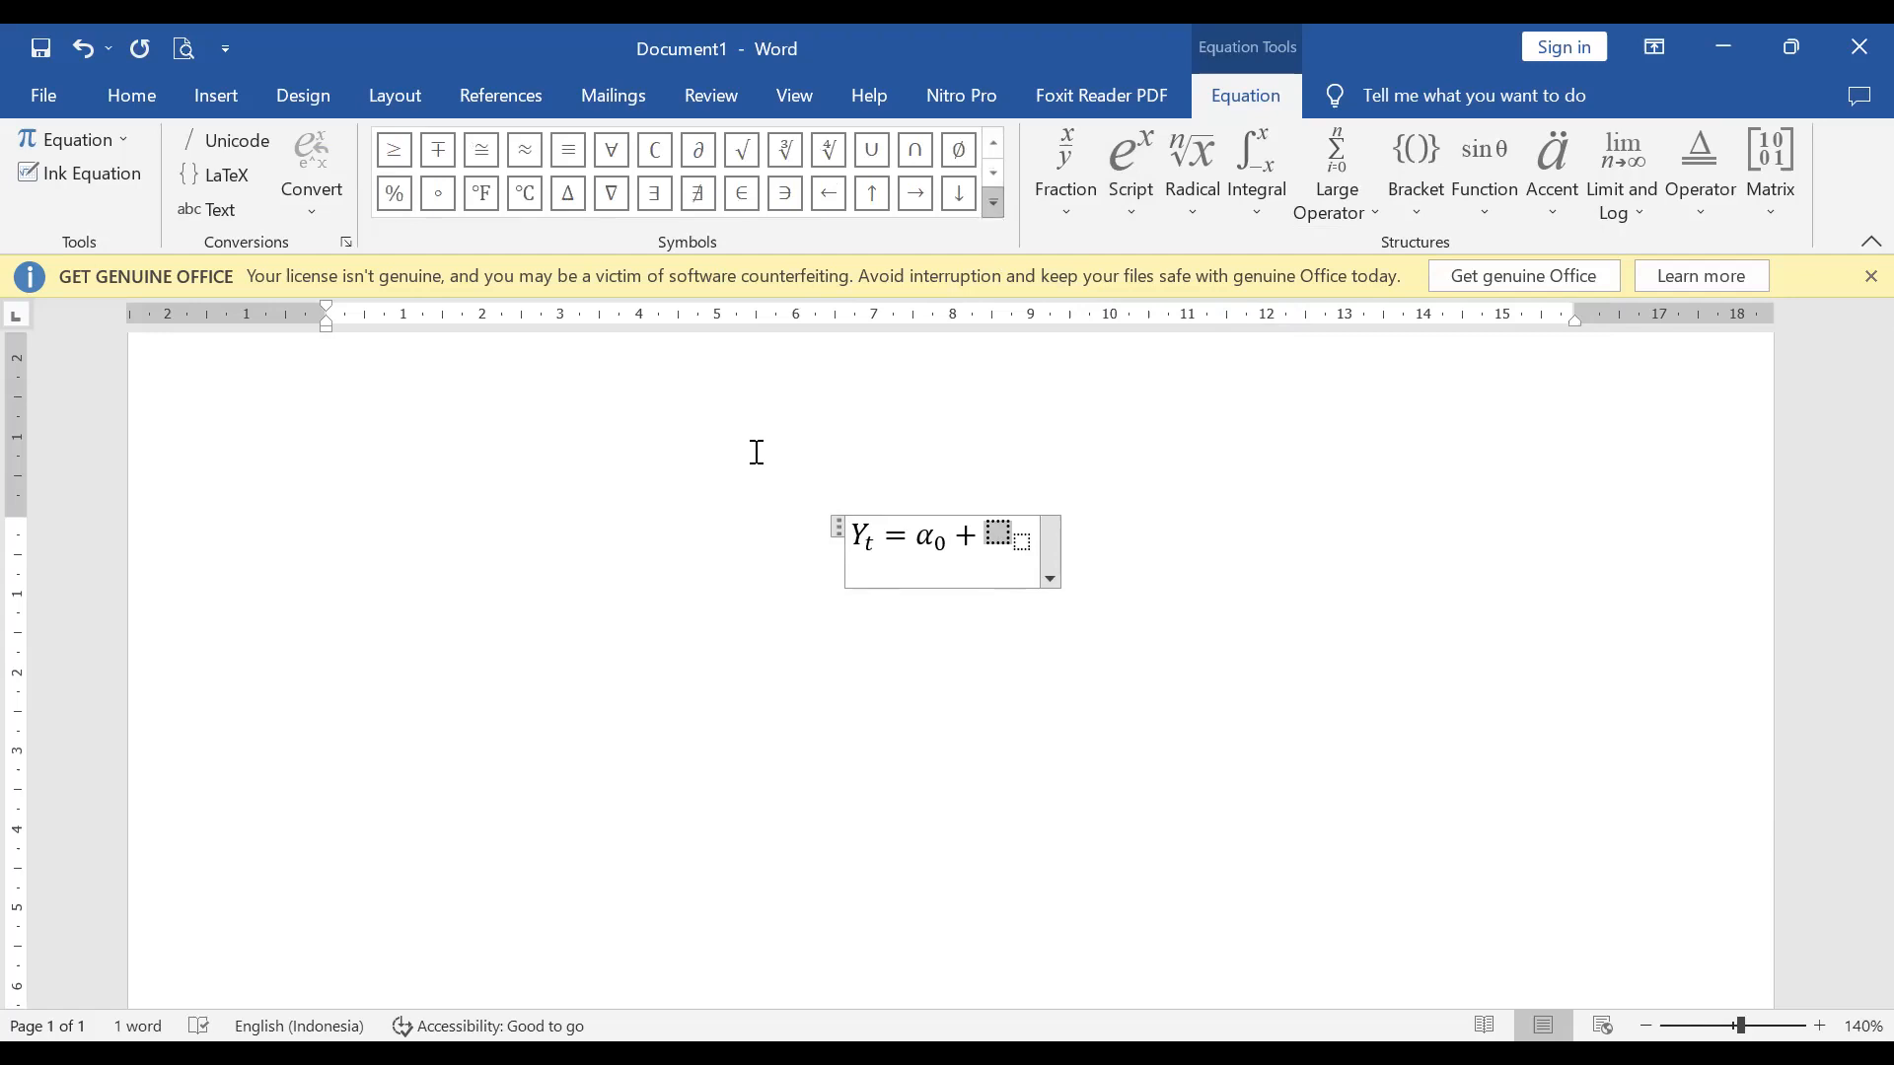
{"action": "type", "text": "\\alpha"}
{"action": "left_click", "coordinate": [1016, 542]}
{"action": "type", "text": "1"}
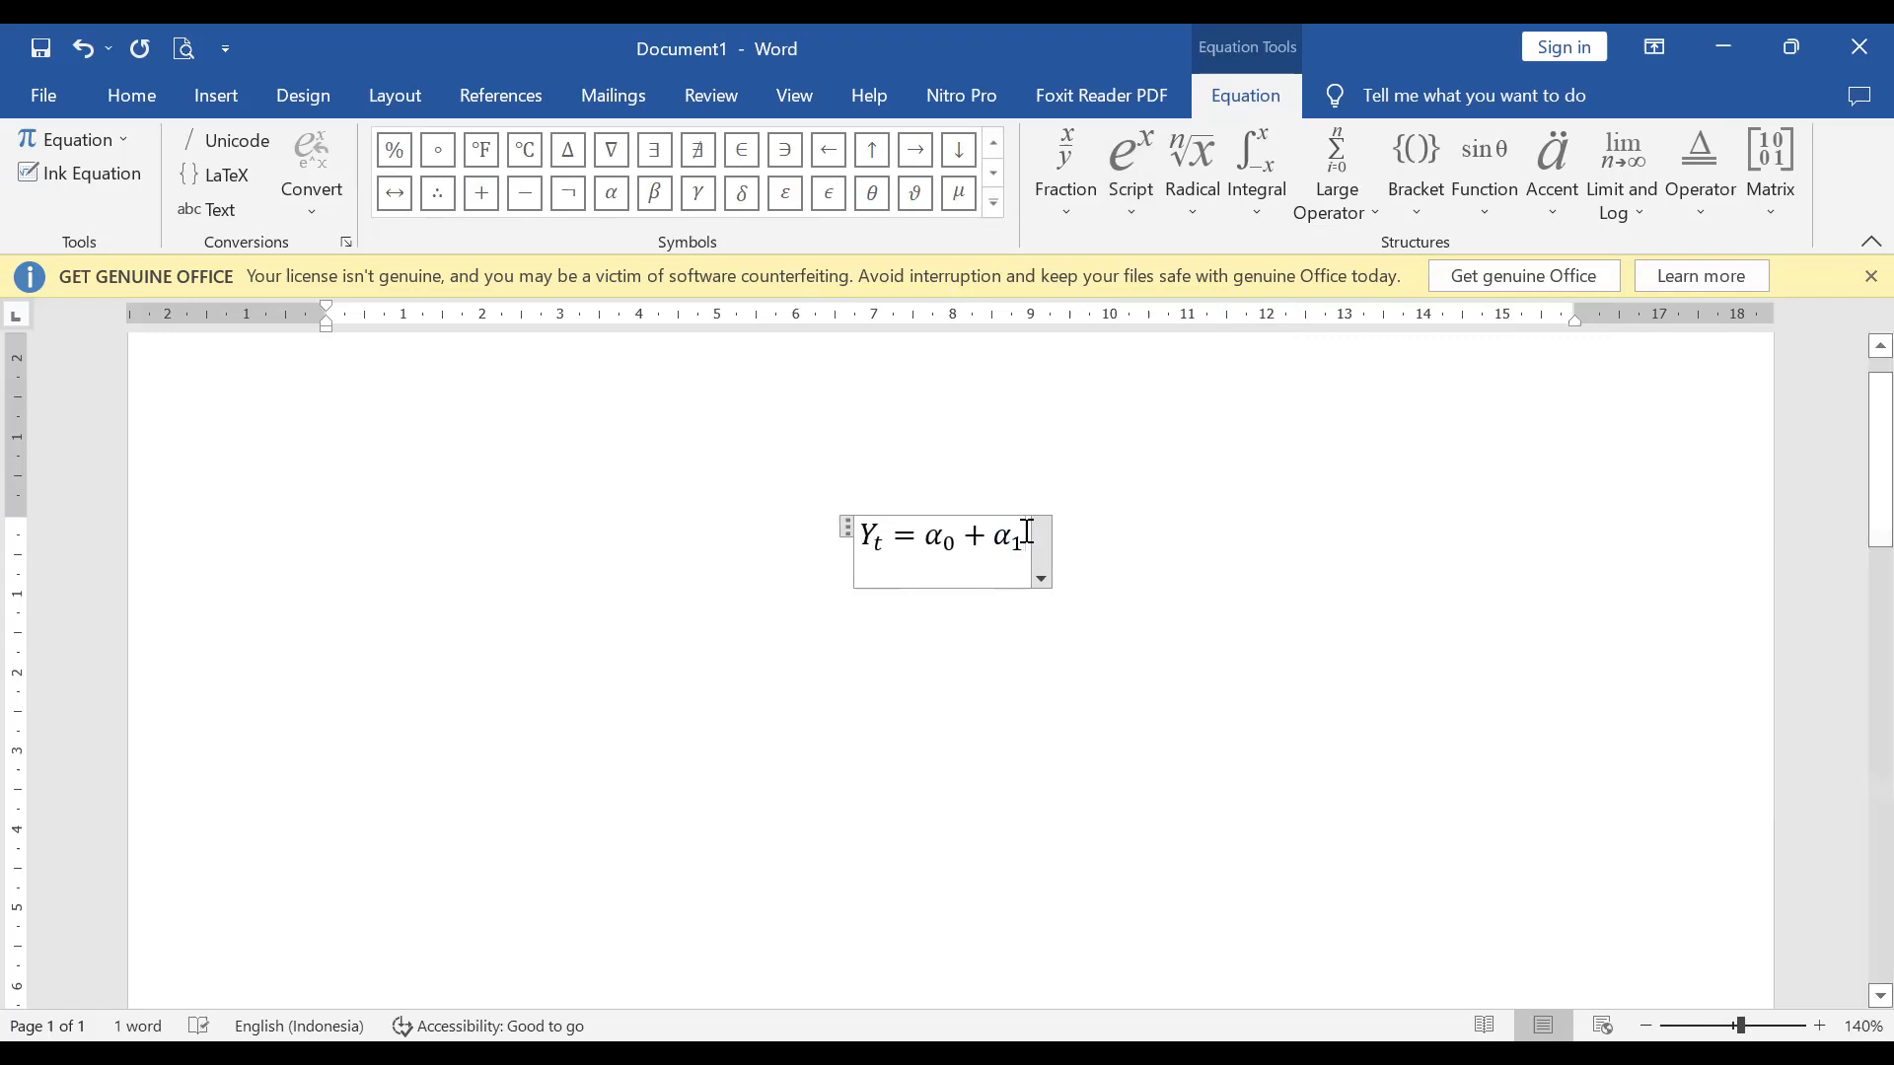
Add X with subscript 1t directly after α₁ in the equation
{"action": "left_click", "coordinate": [1135, 197]}
{"action": "left_click", "coordinate": [1285, 351]}
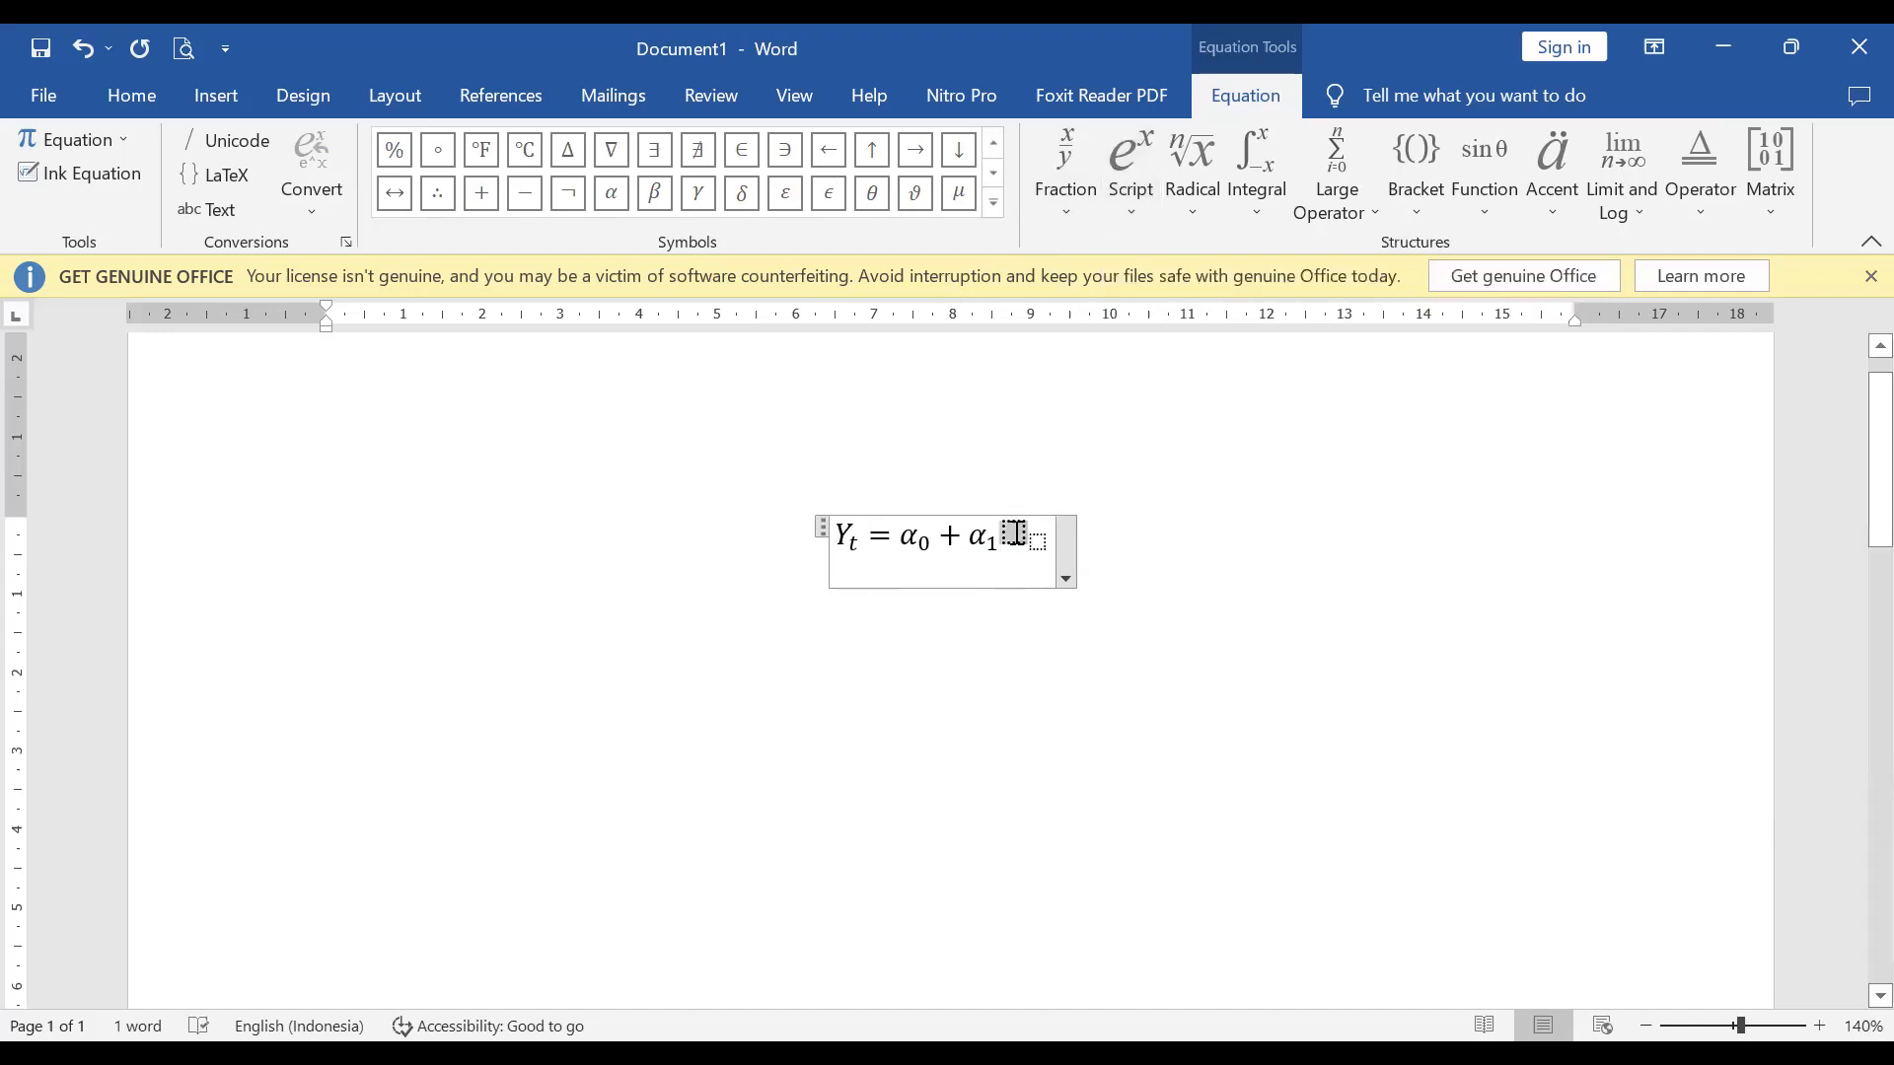
{"action": "type", "text": "X"}
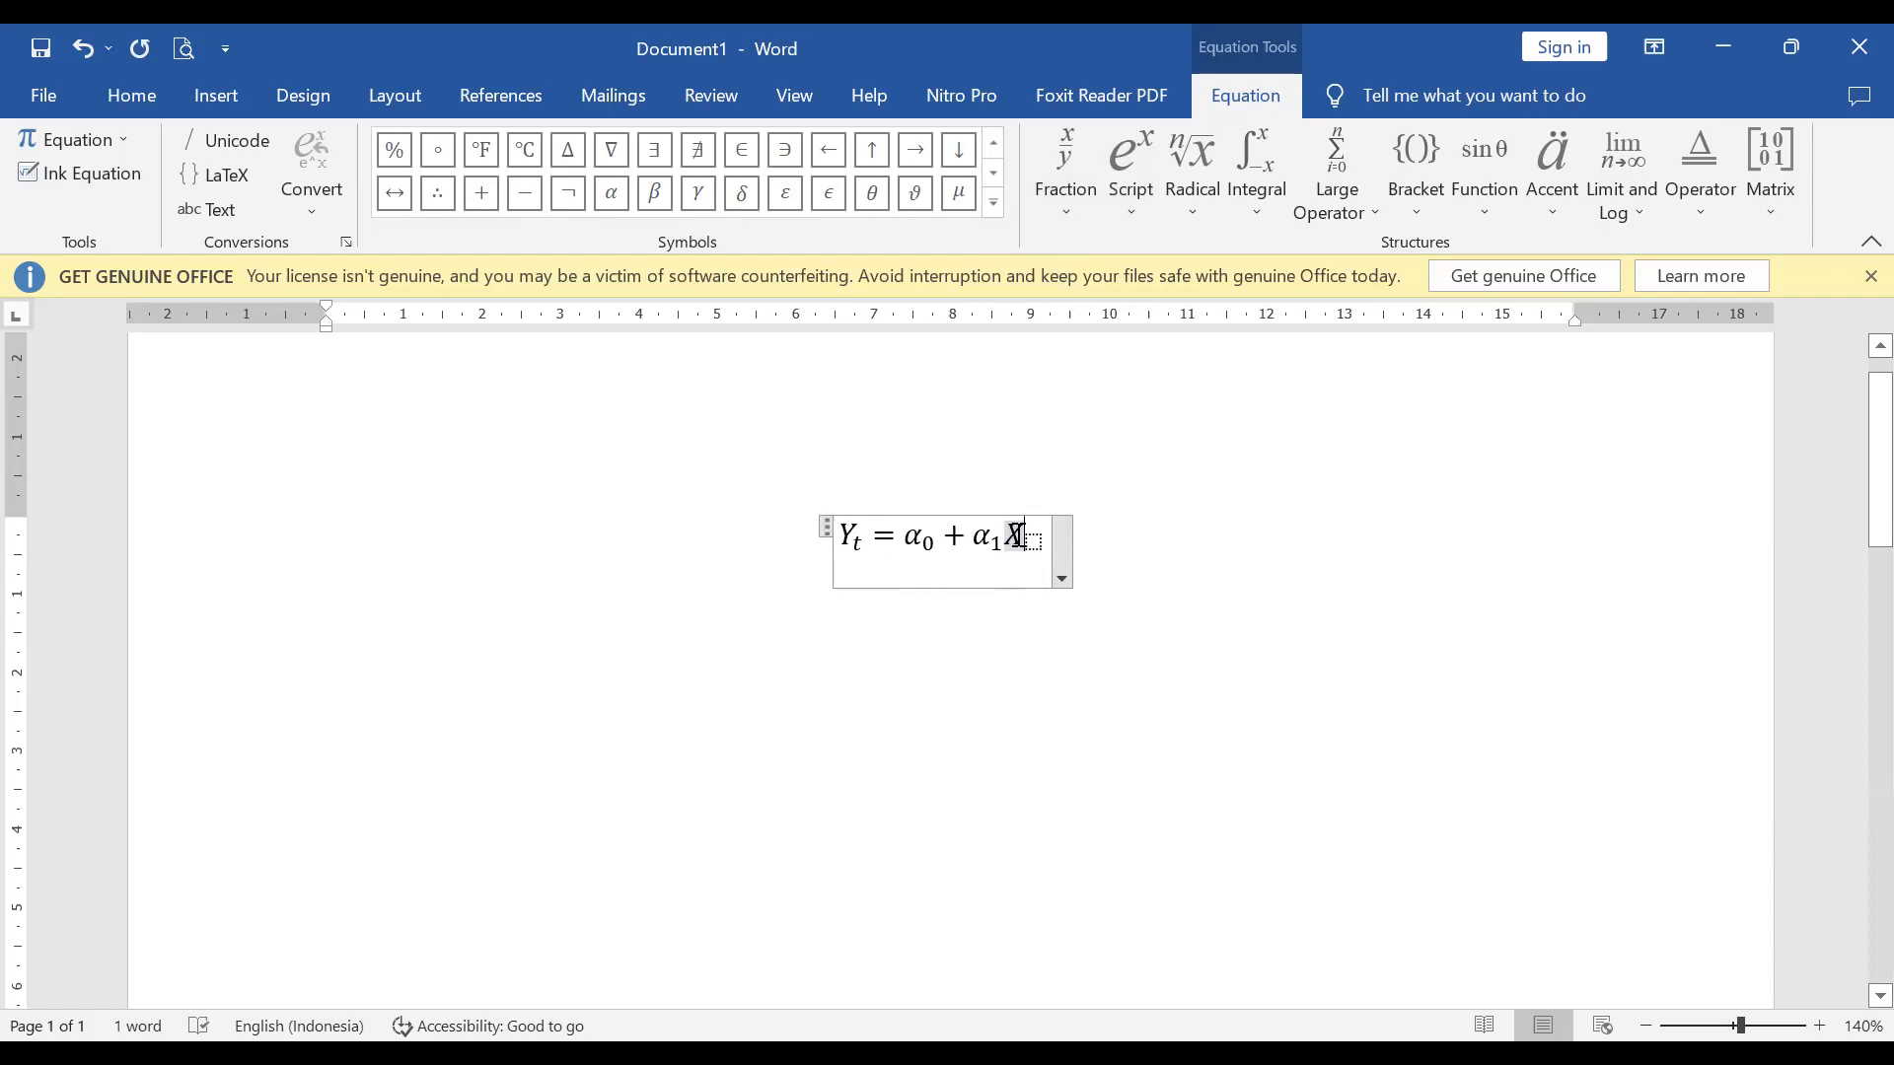
{"action": "left_click", "coordinate": [1034, 546]}
{"action": "type", "text": "1"}
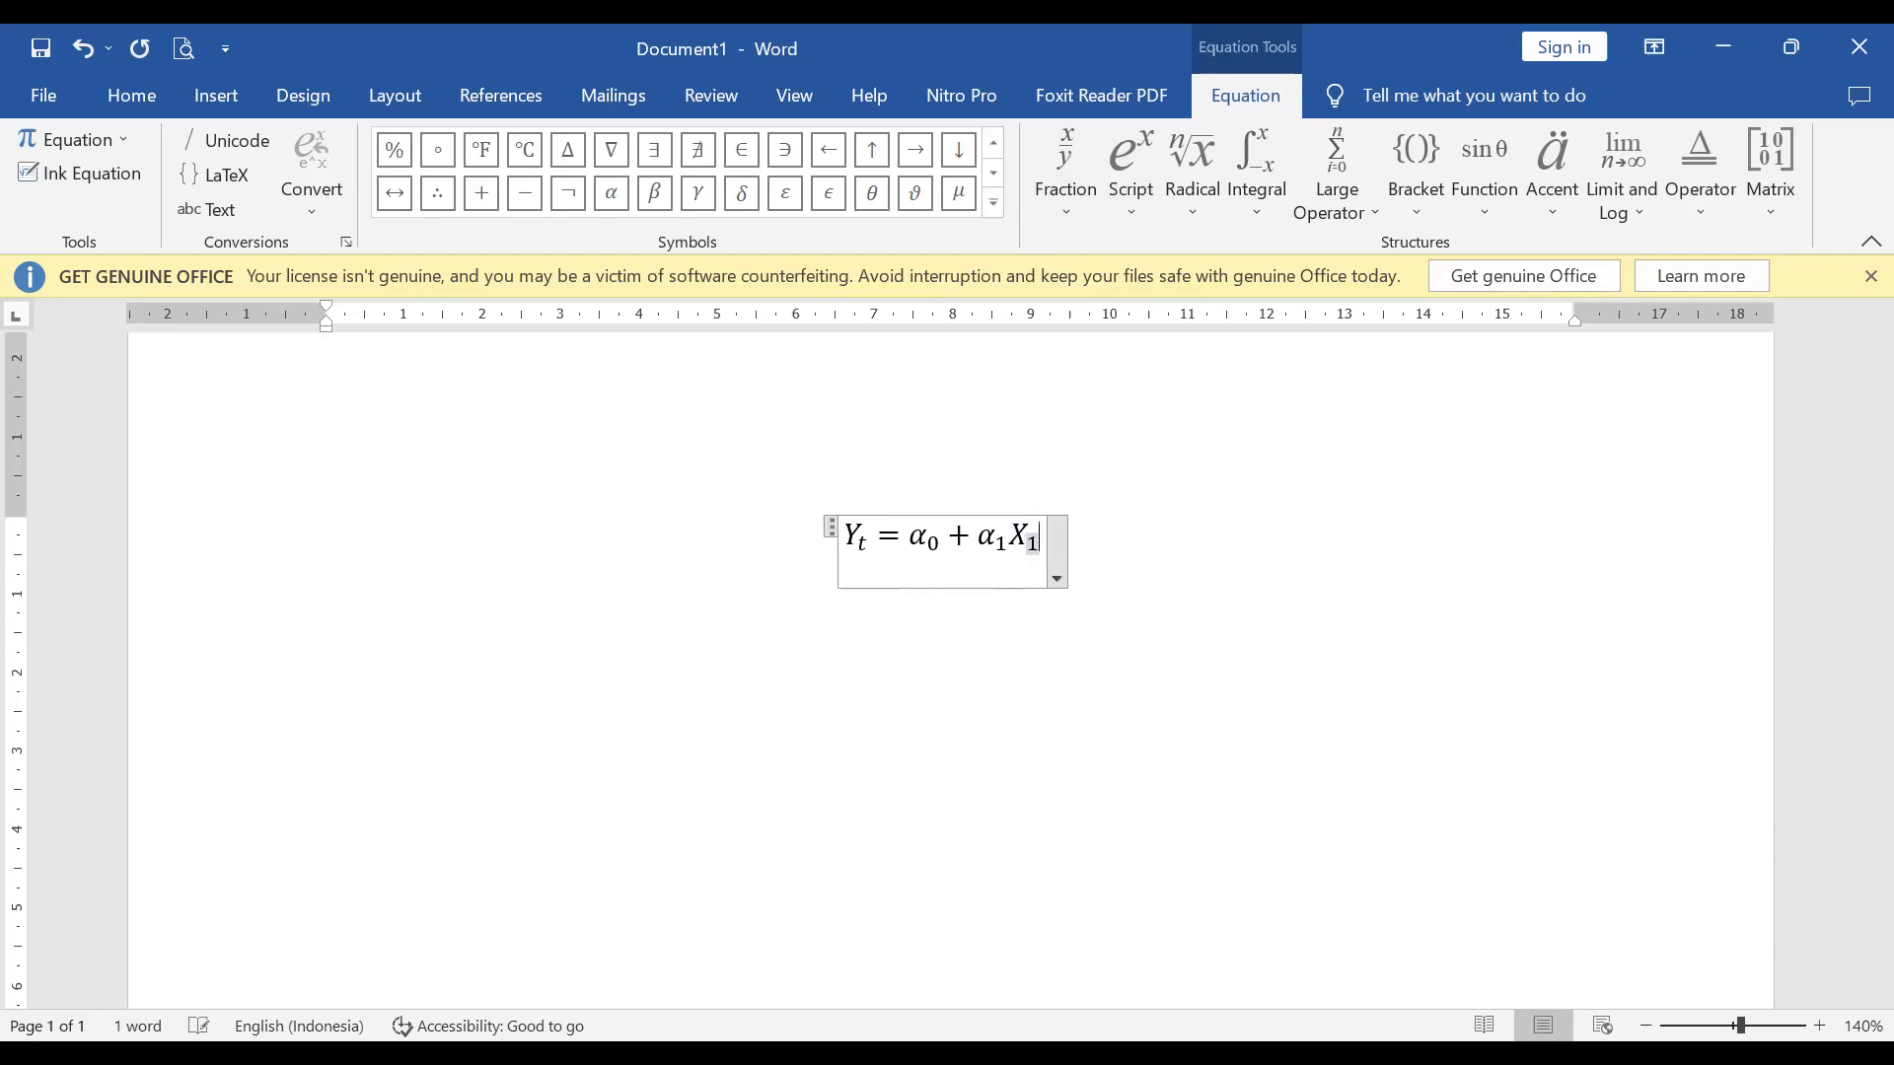
{"action": "type", "text": "t"}
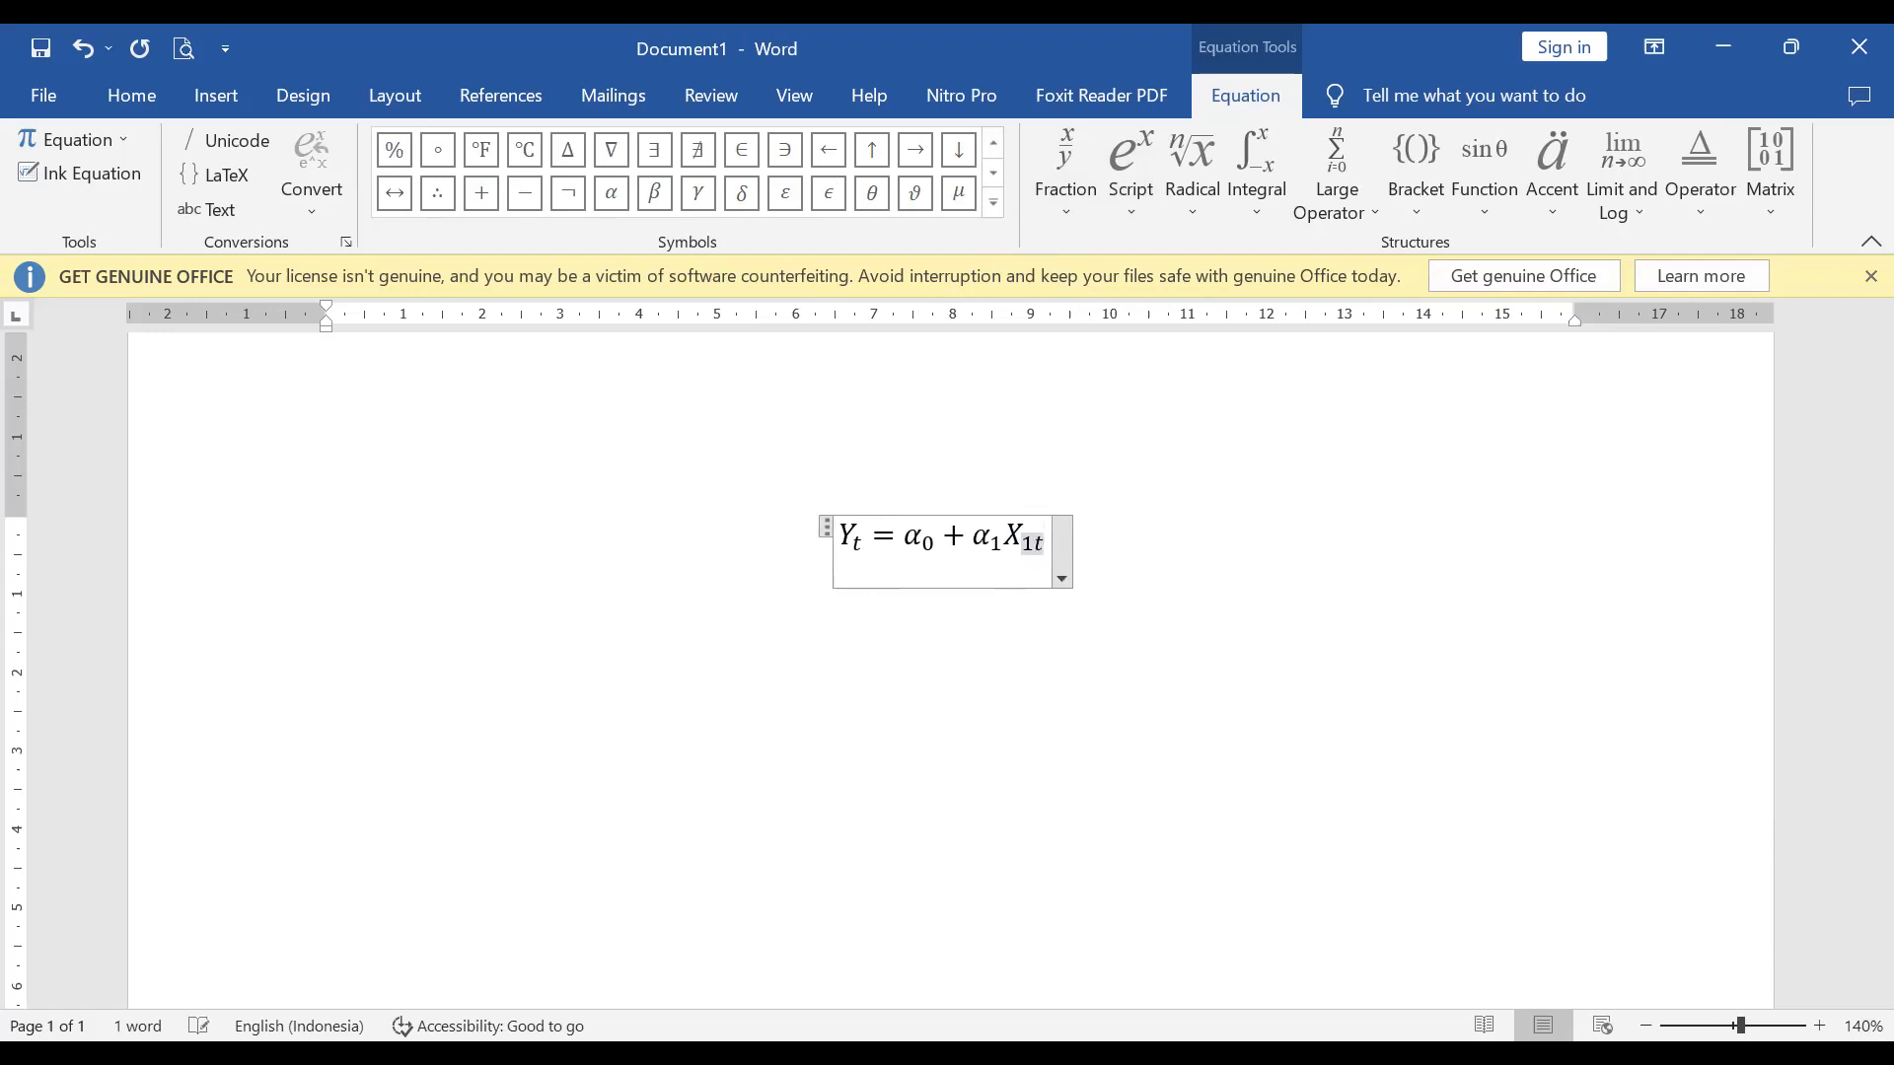
Add a plus sign on the baseline after the X term and paste a copy of α₁X₁ₜ behind it
{"action": "key", "text": "Right"}
{"action": "type", "text": "+"}
{"action": "key", "text": "BackSpace"}
{"action": "key", "text": "Right"}
{"action": "type", "text": "+"}
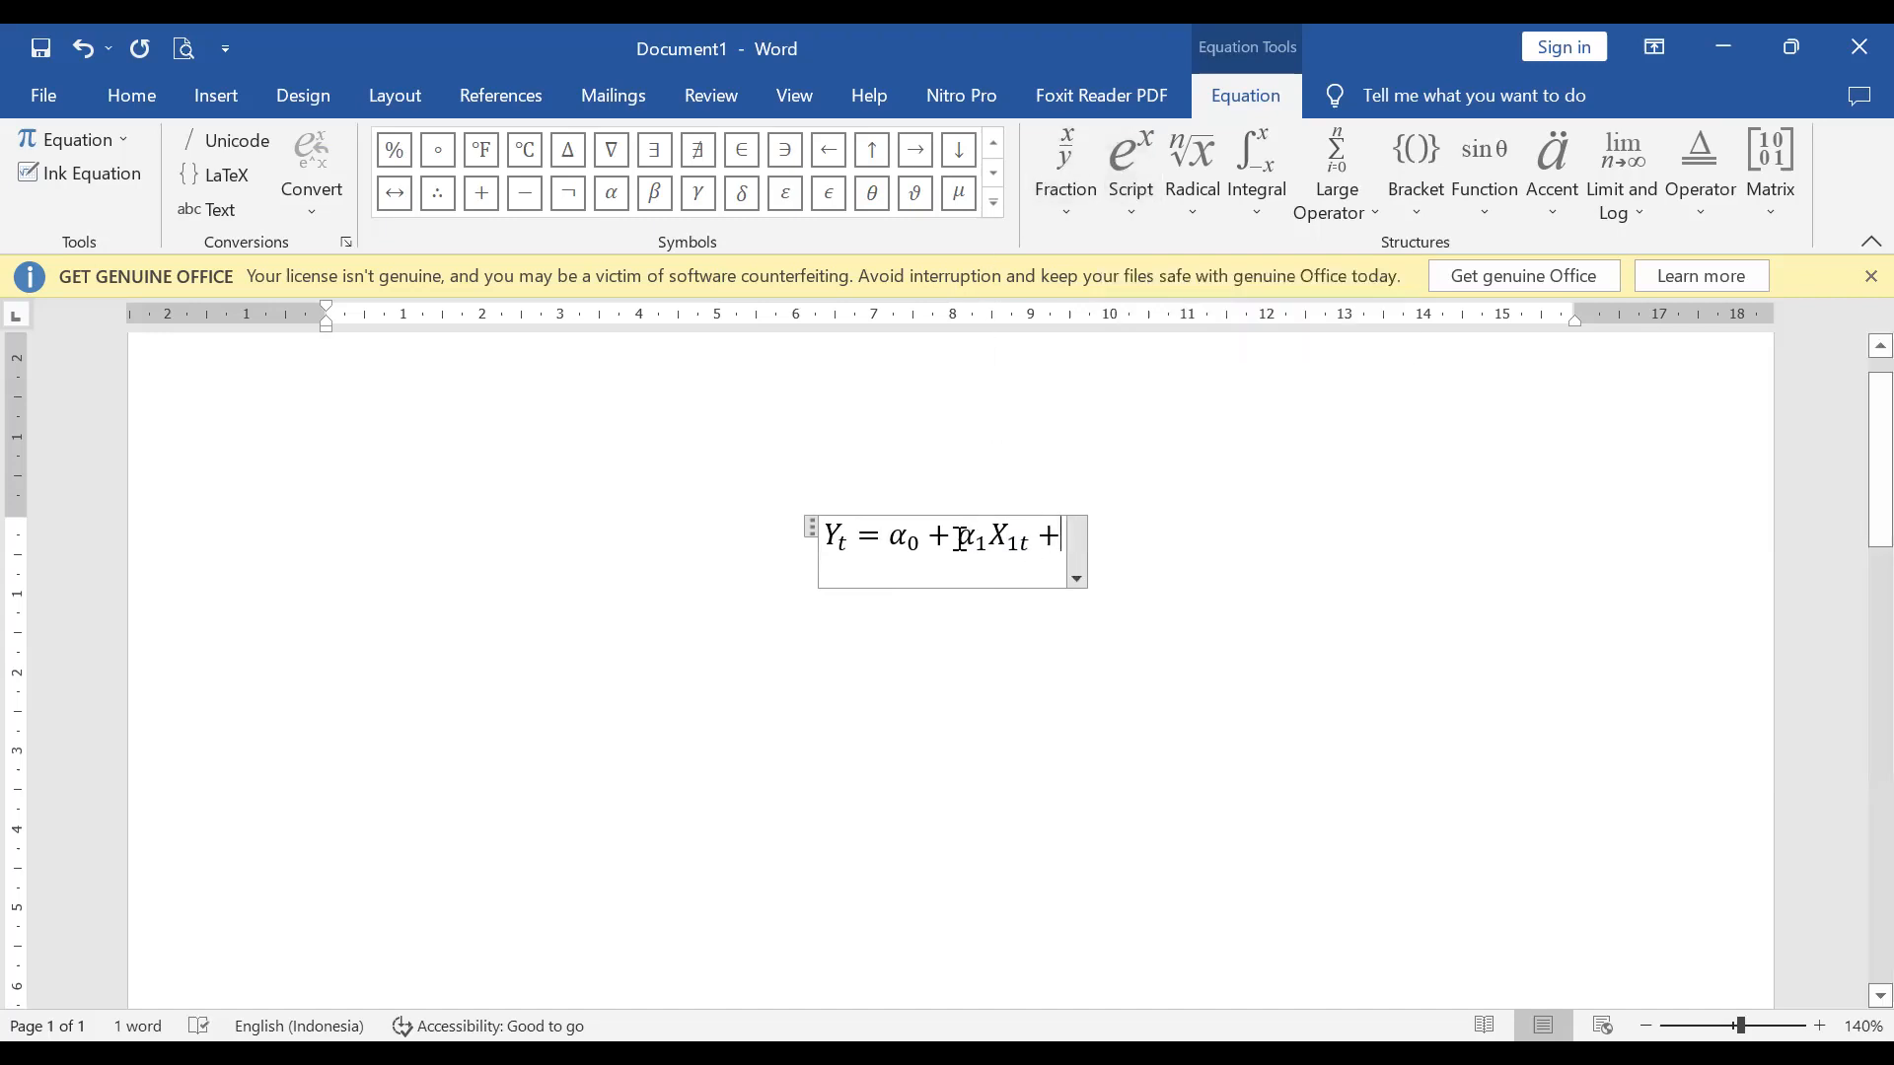
{"action": "left_click_drag", "start_coordinate": [957, 539], "coordinate": [1017, 539]}
{"action": "key", "text": "ctrl+c"}
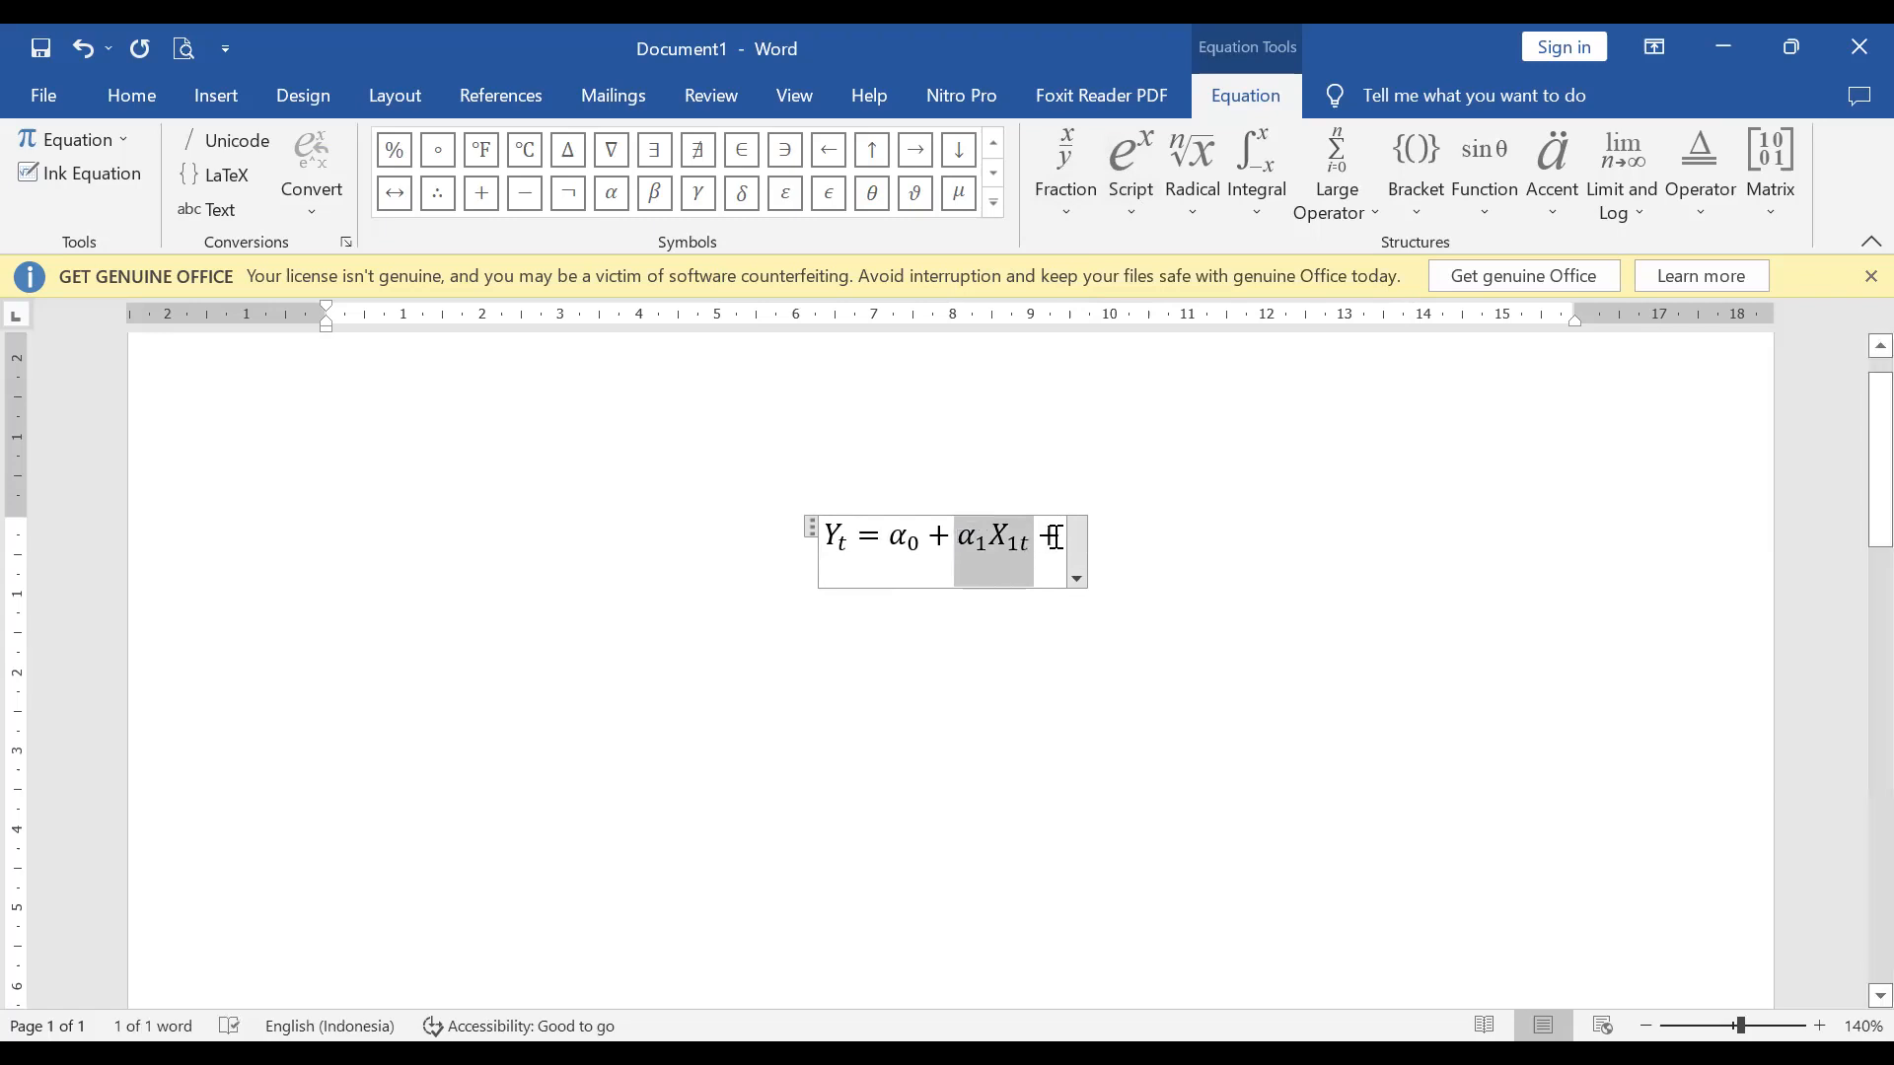
{"action": "left_click", "coordinate": [1062, 545]}
{"action": "key", "text": "ctrl+v"}
Change the subscripts of the last term in the equation to 2 for α and 2t for X
{"action": "left_click", "coordinate": [1053, 549]}
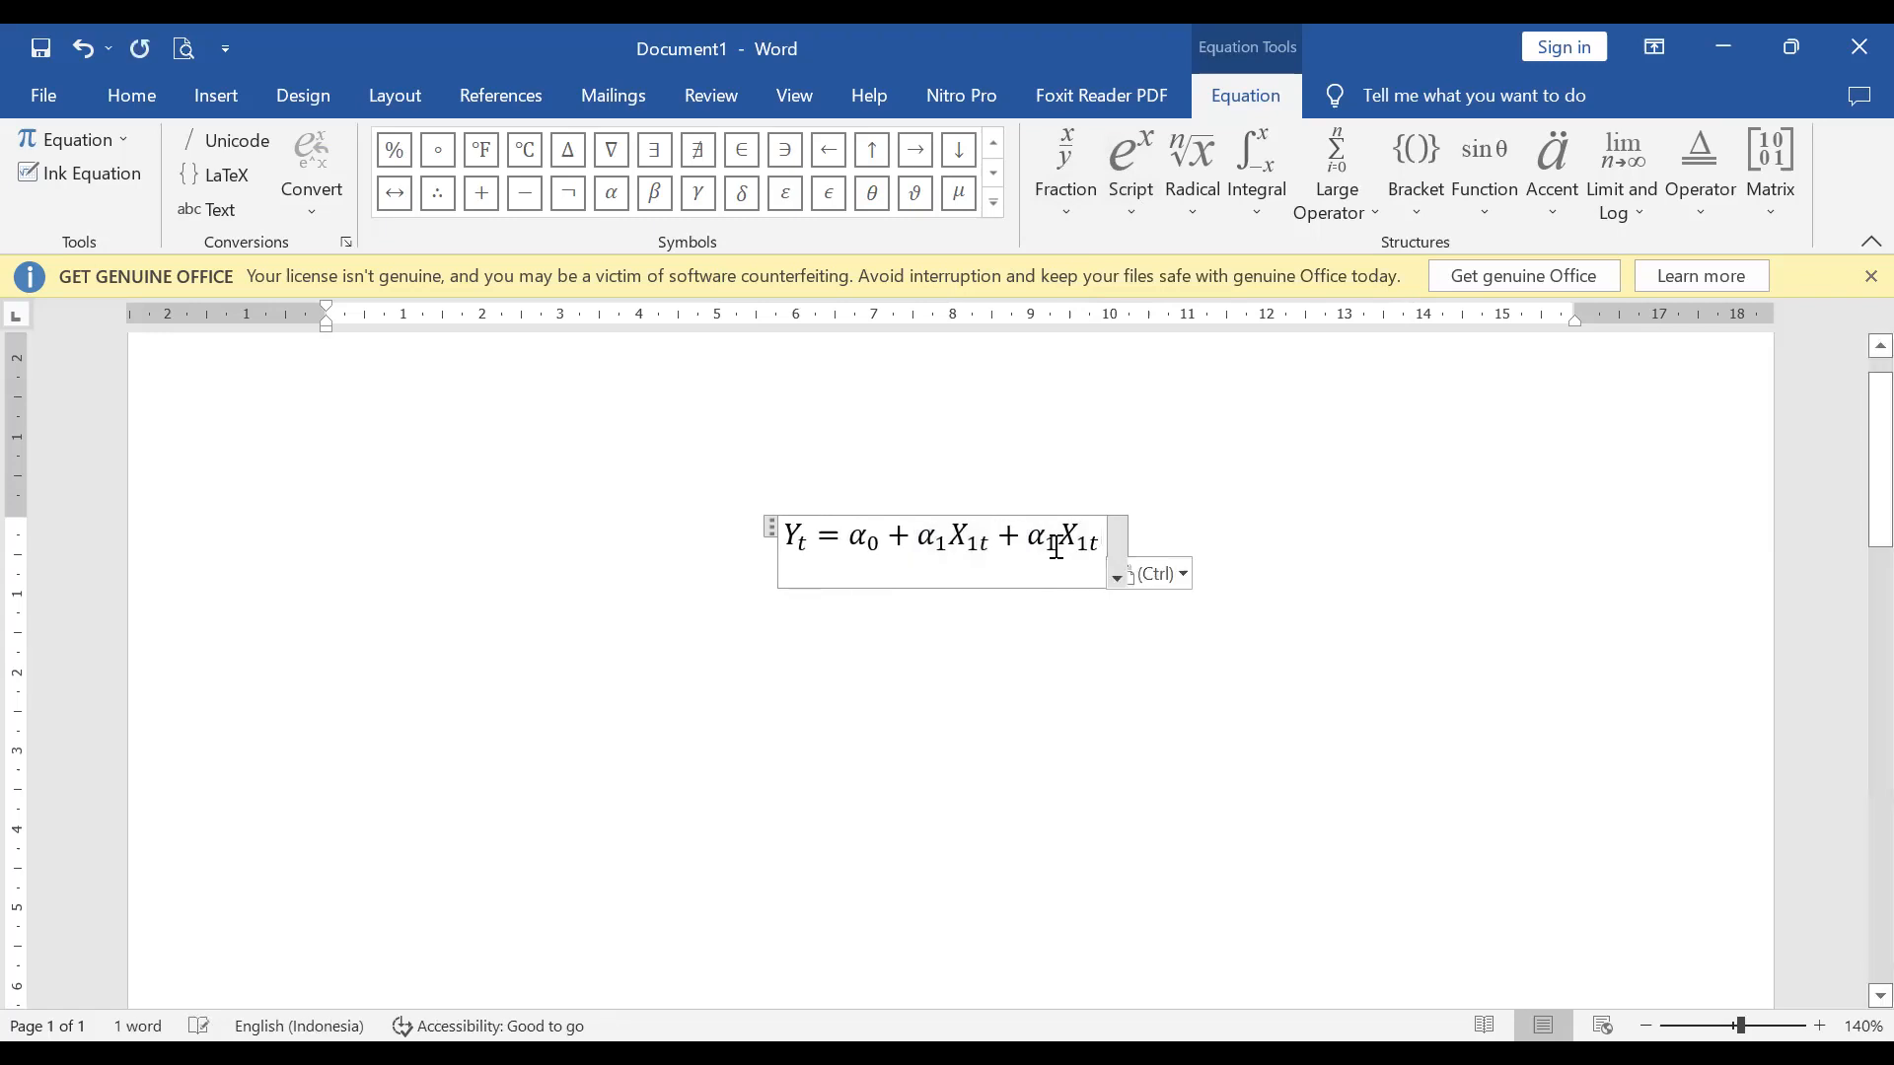
{"action": "key", "text": "shift+Left"}
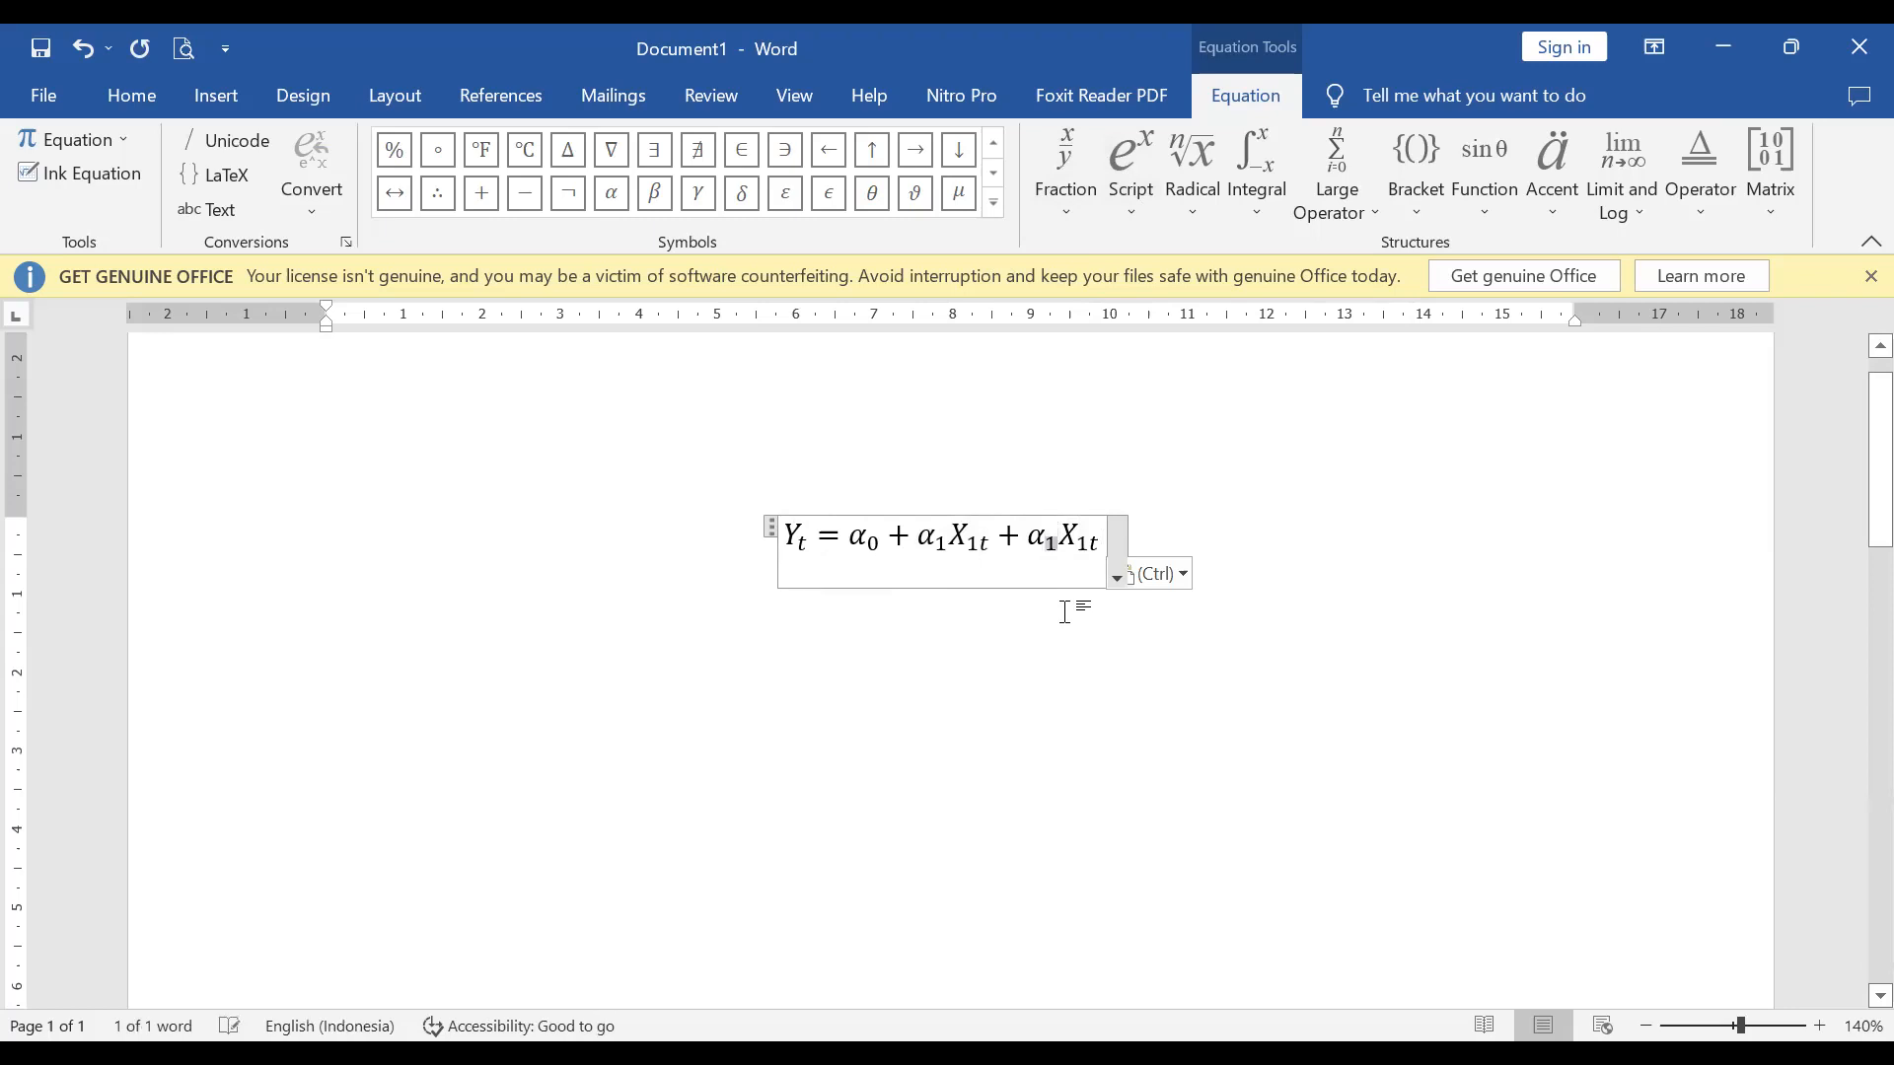
{"action": "type", "text": "2"}
{"action": "key", "text": "Right"}
{"action": "key", "text": "Right"}
{"action": "key", "text": "Right"}
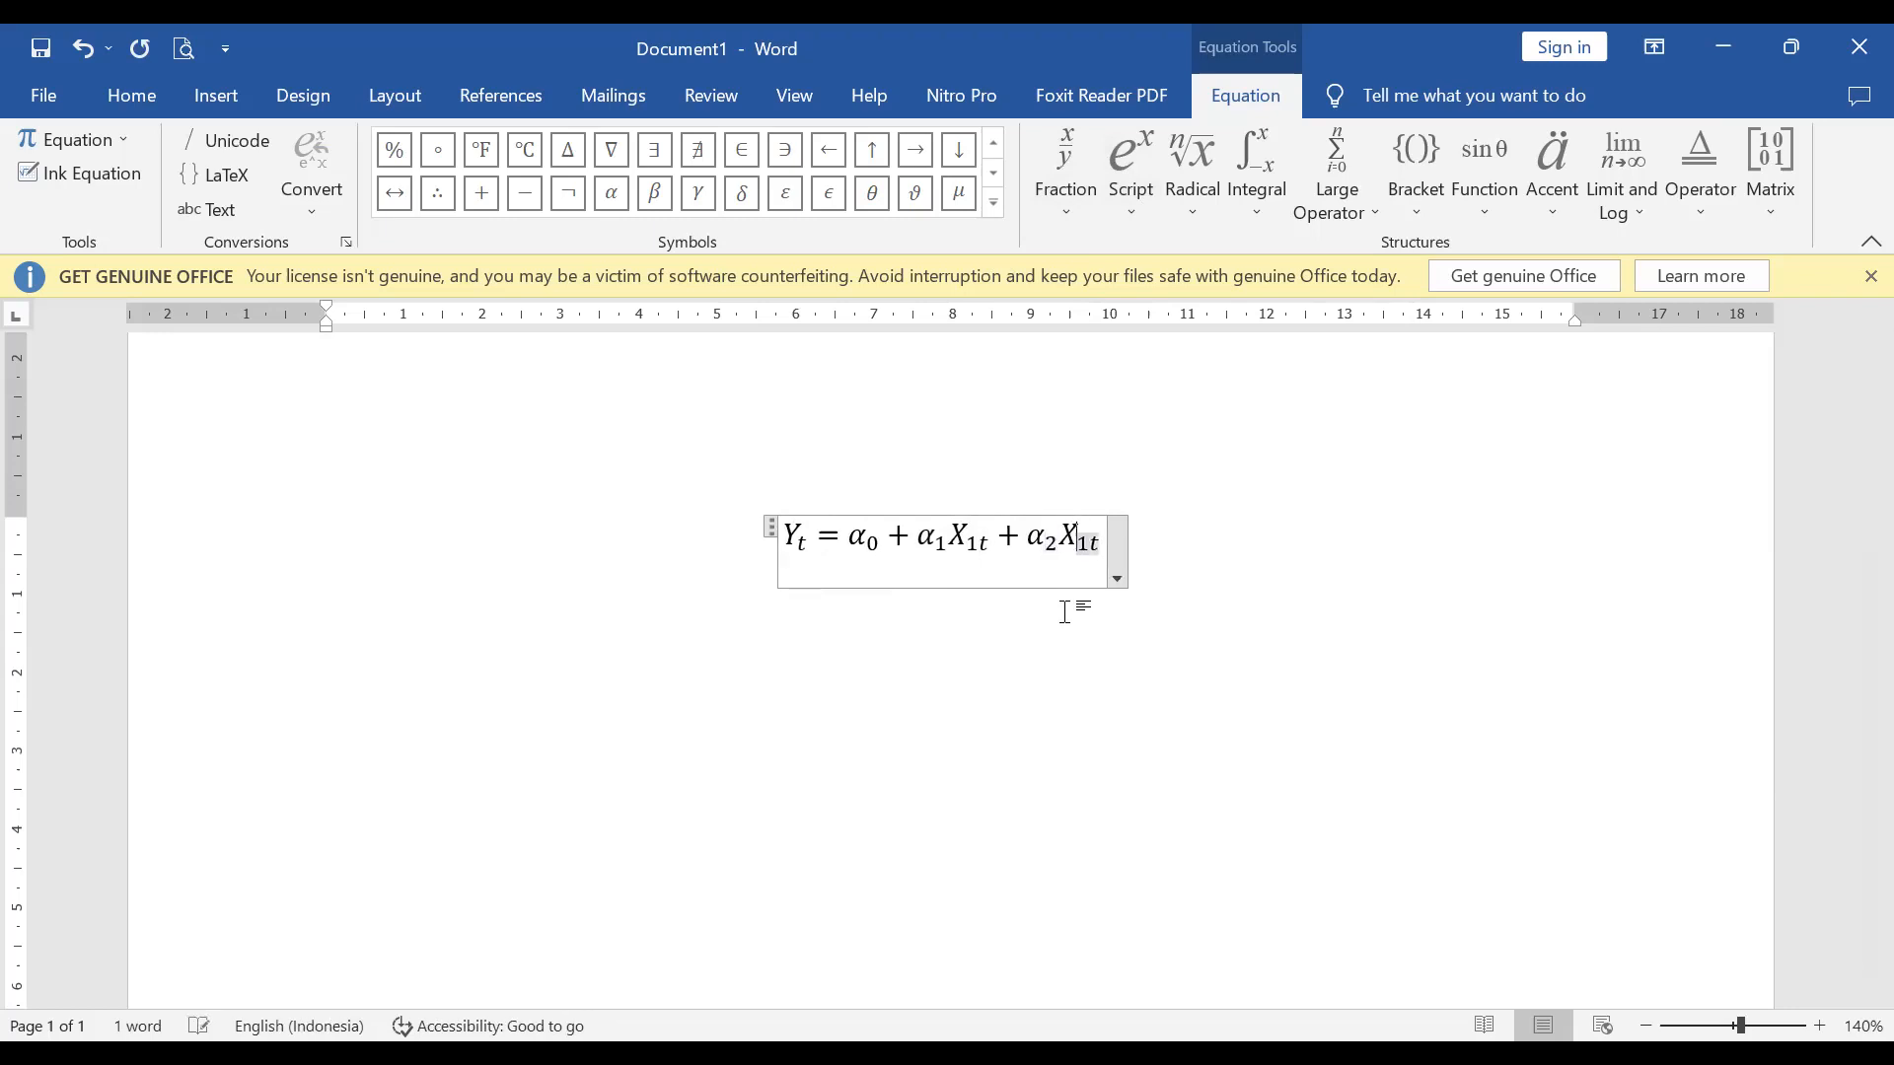
{"action": "type", "text": "2"}
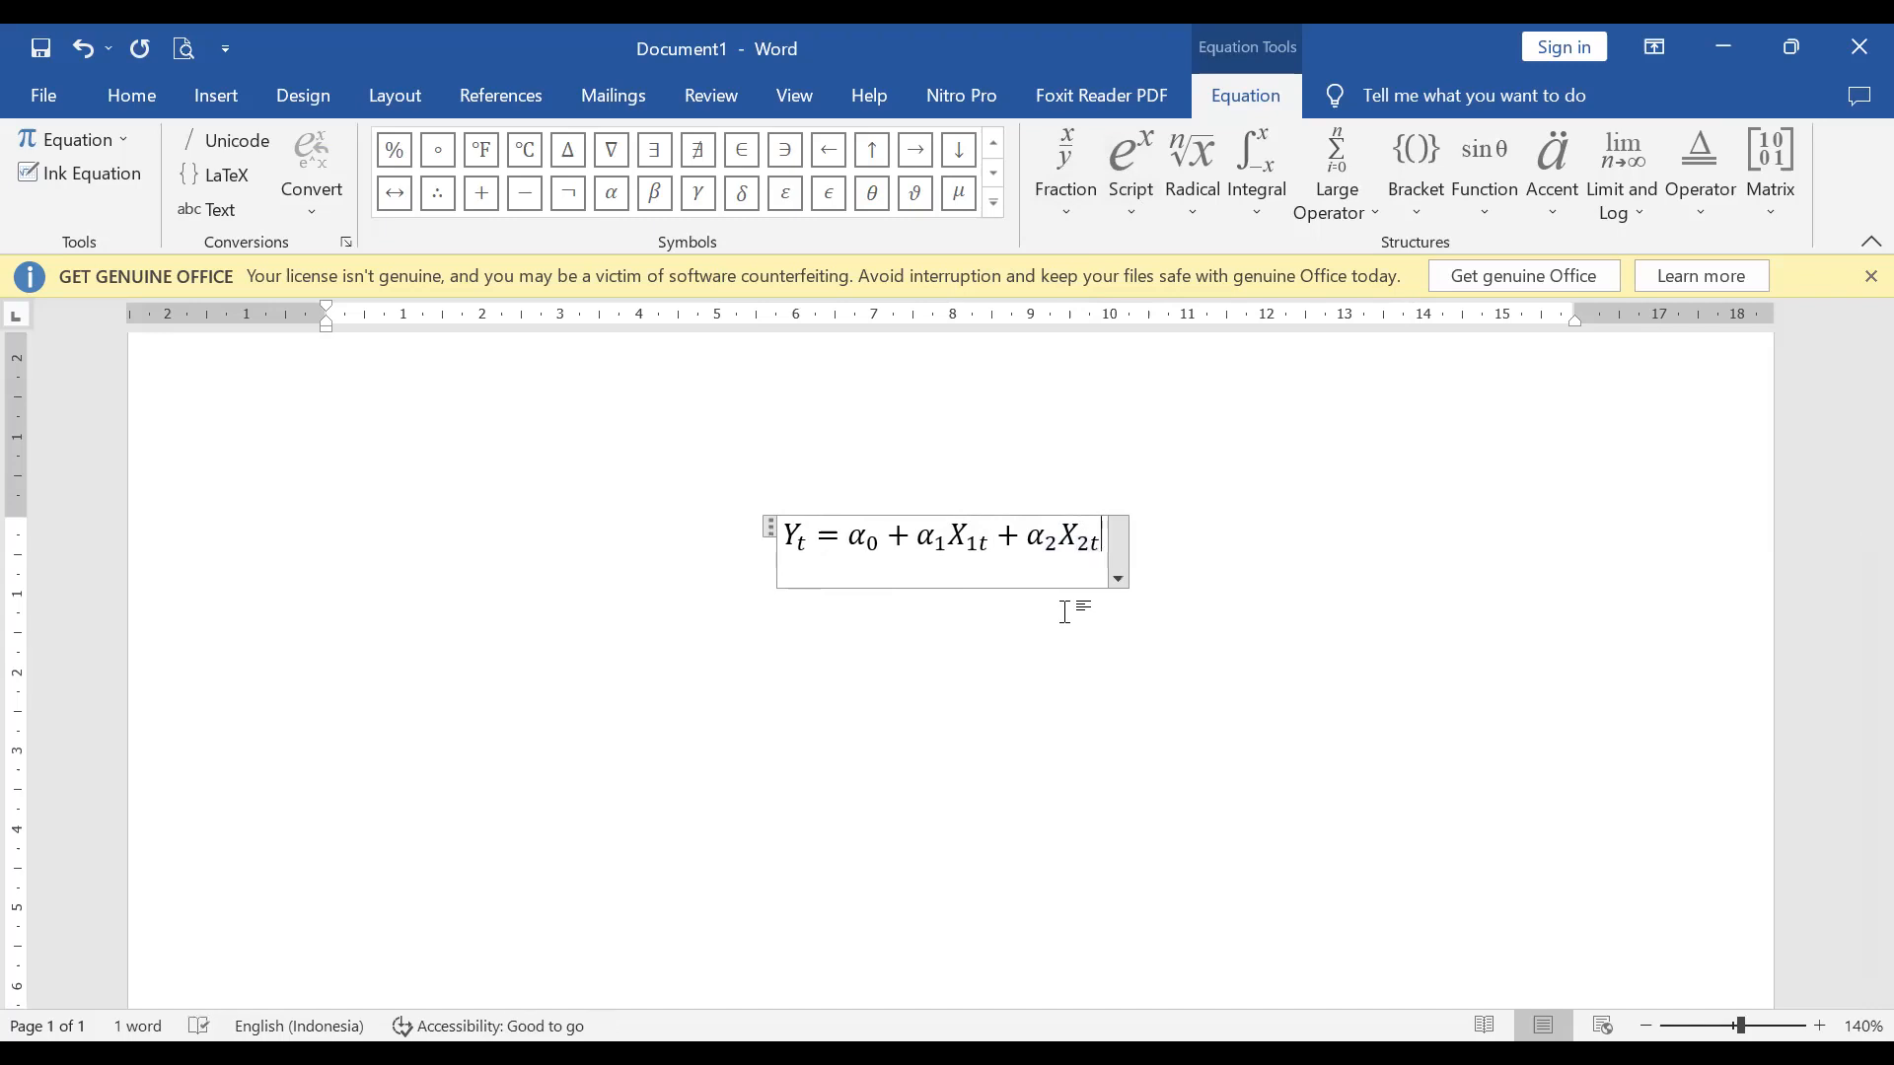
Add a plus sign and ε with subscript t to the end of the equation
{"action": "key", "text": "Right"}
{"action": "type", "text": "+"}
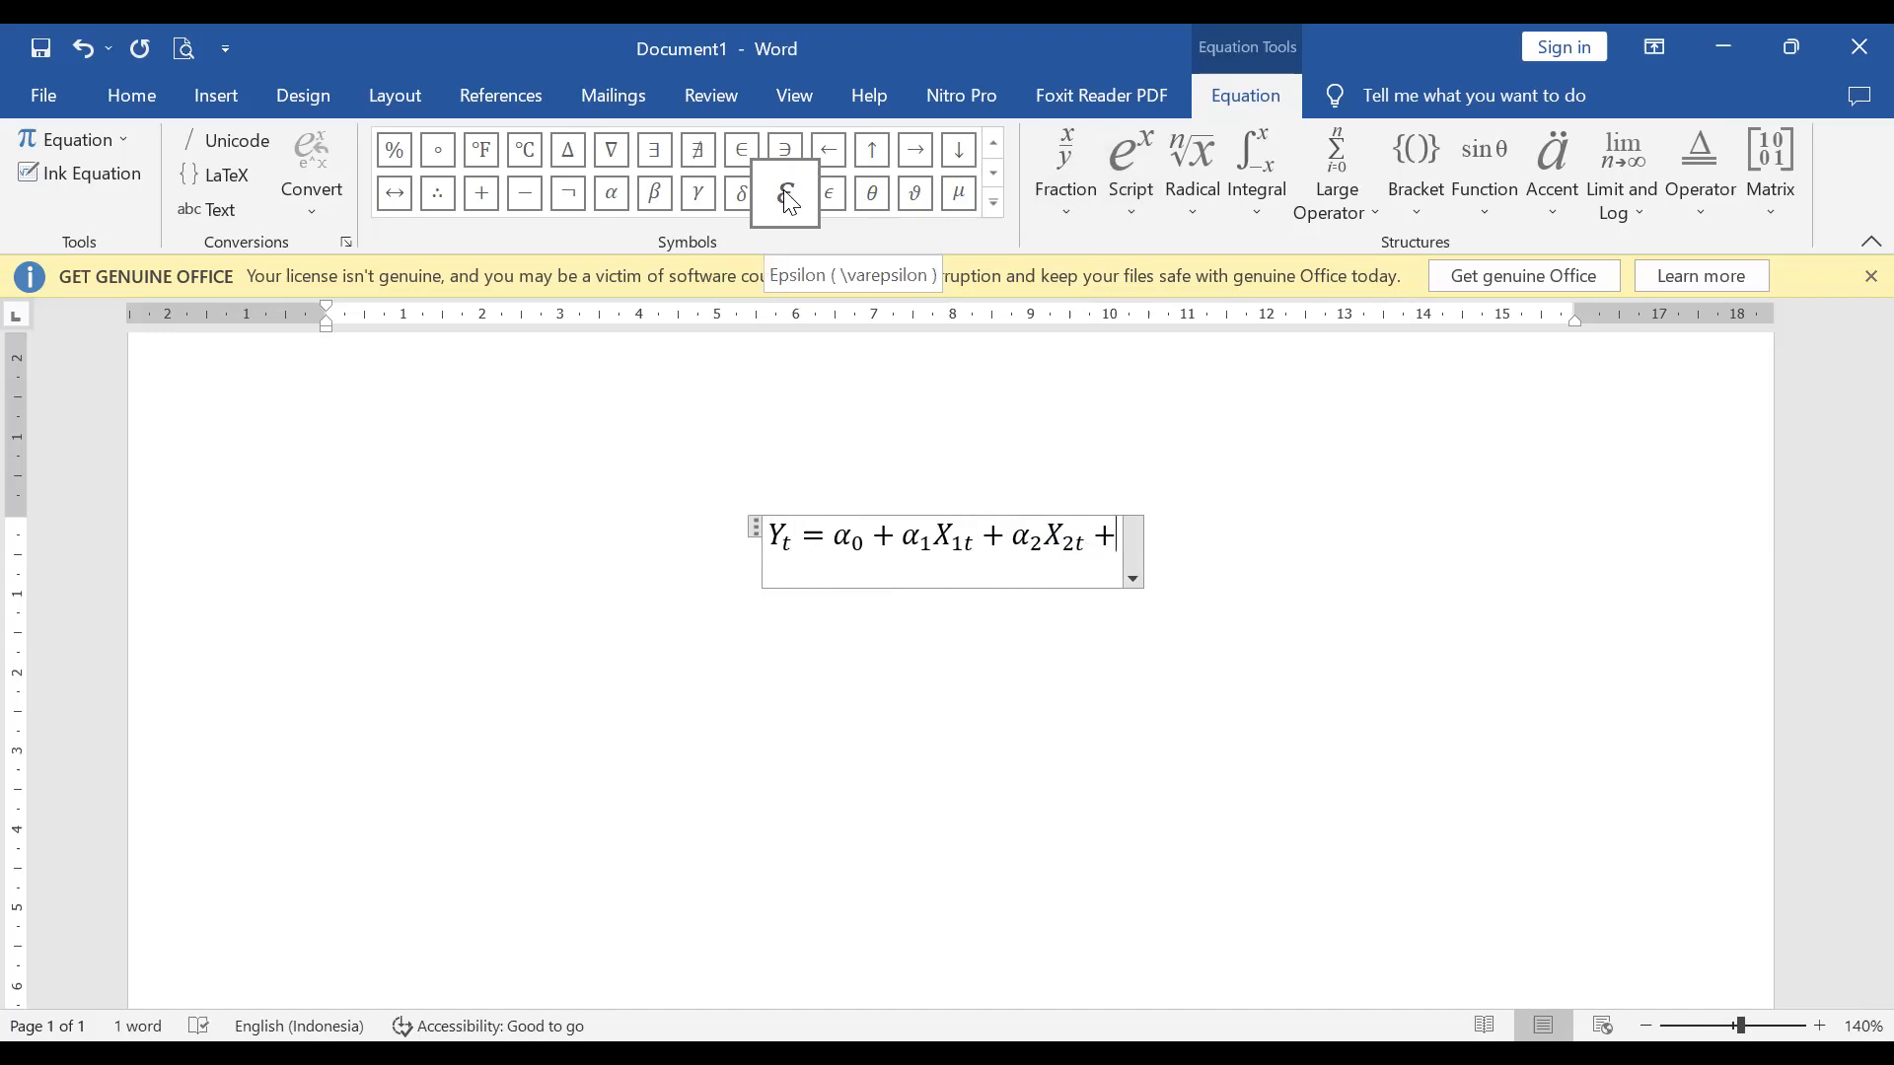
{"action": "left_click", "coordinate": [1134, 197]}
{"action": "left_click", "coordinate": [1264, 340]}
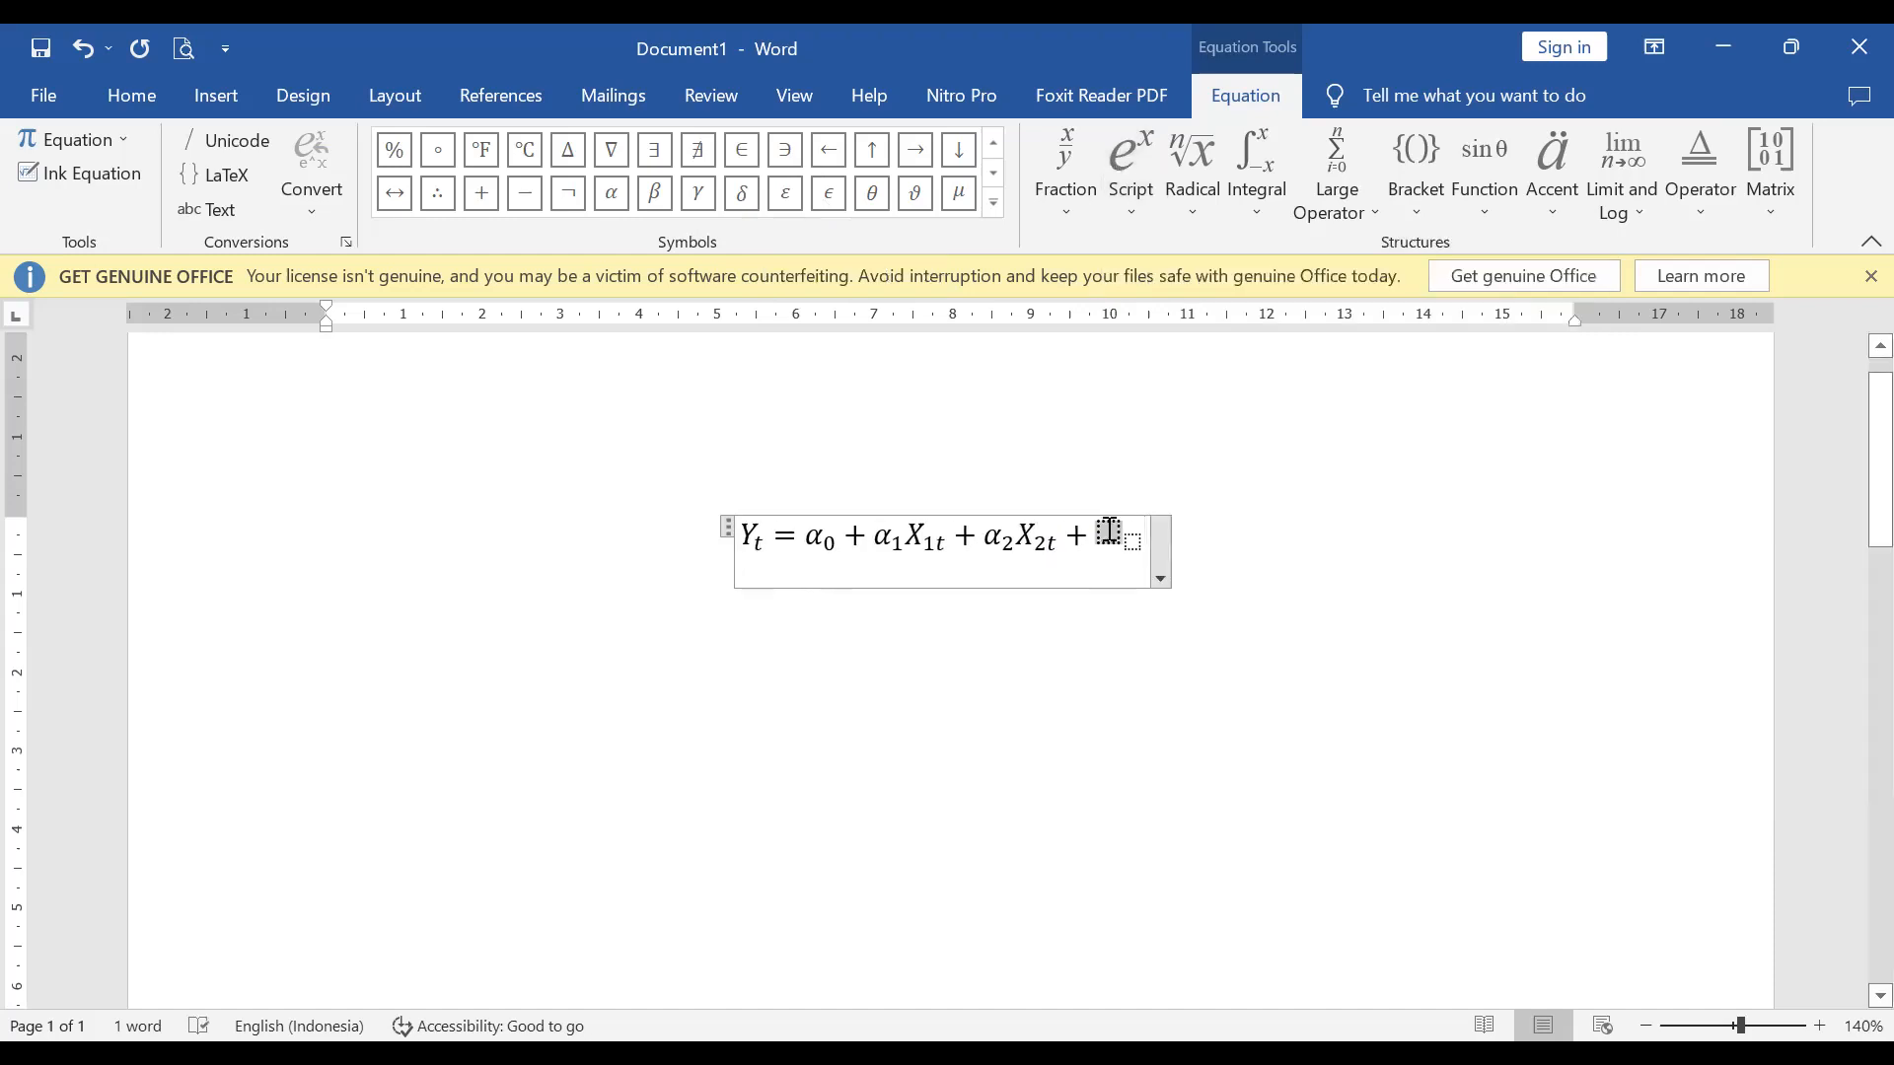
{"action": "left_click", "coordinate": [784, 203]}
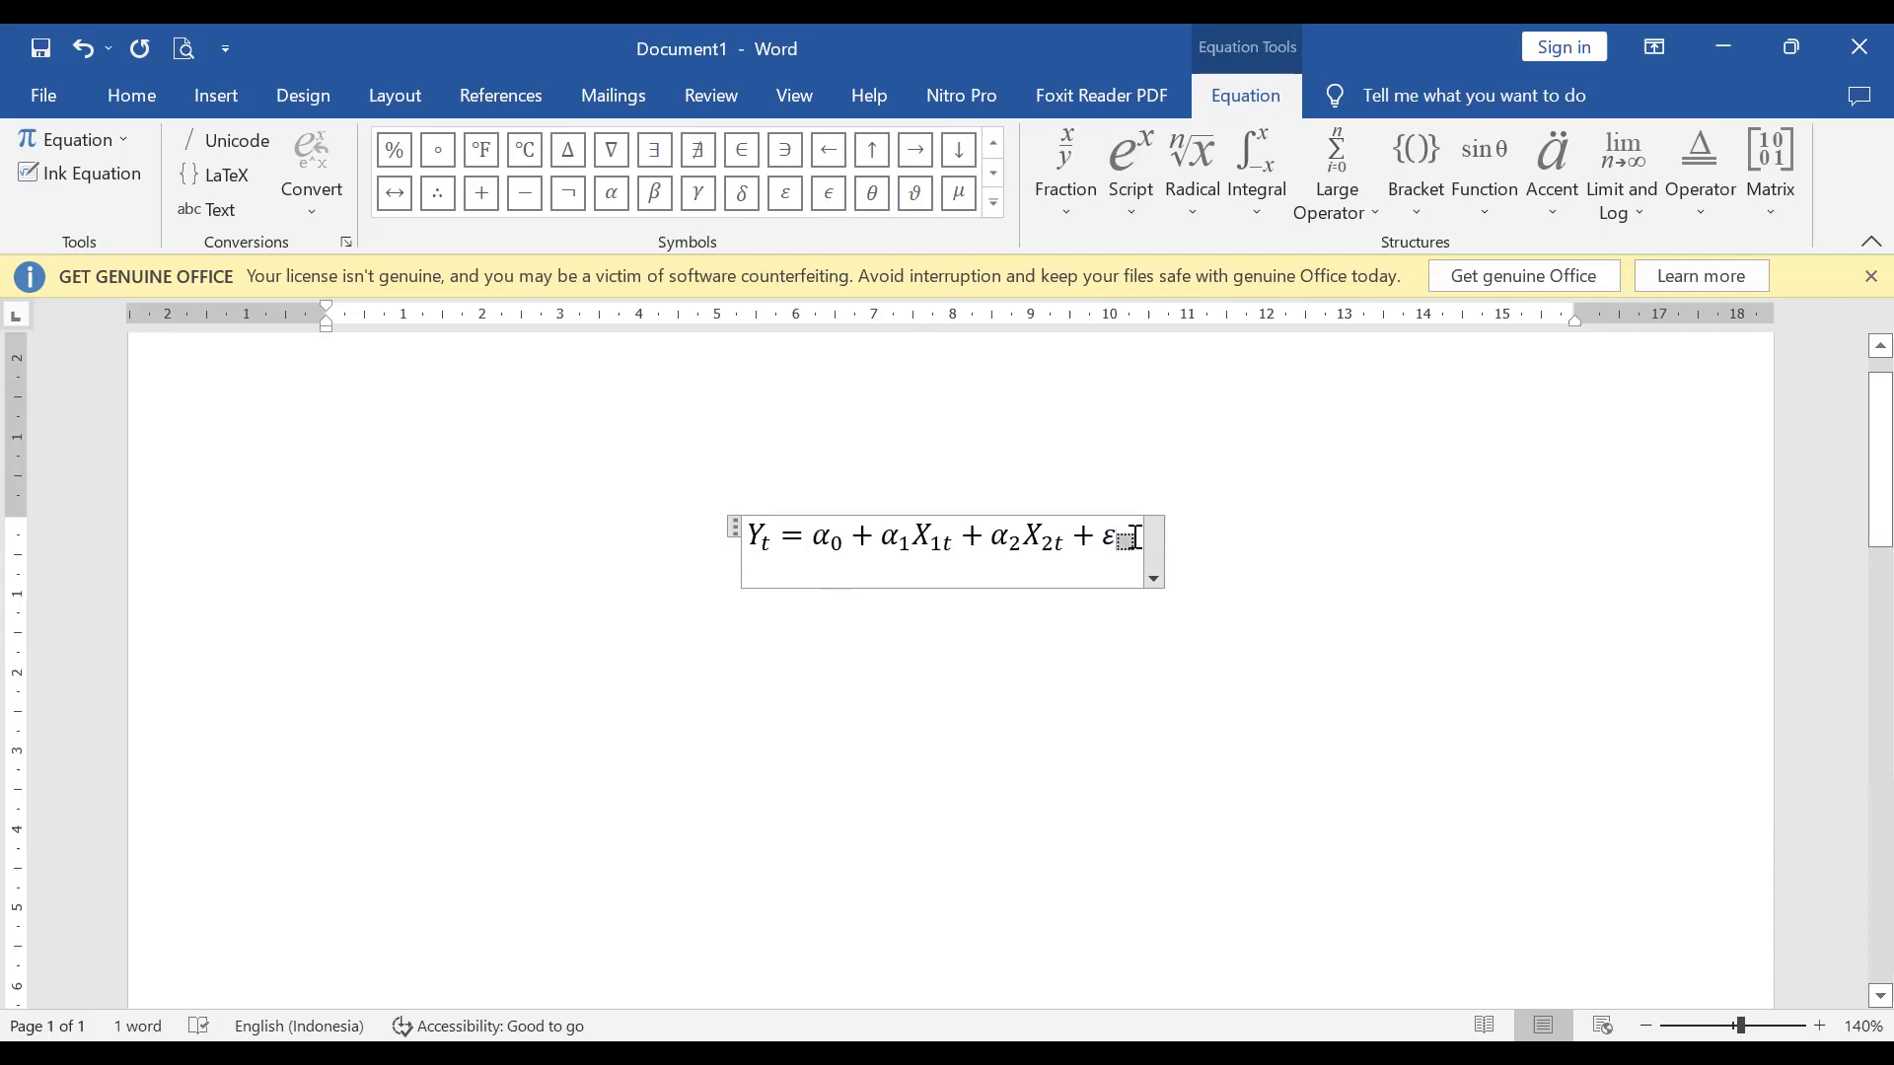
{"action": "type", "text": "t"}
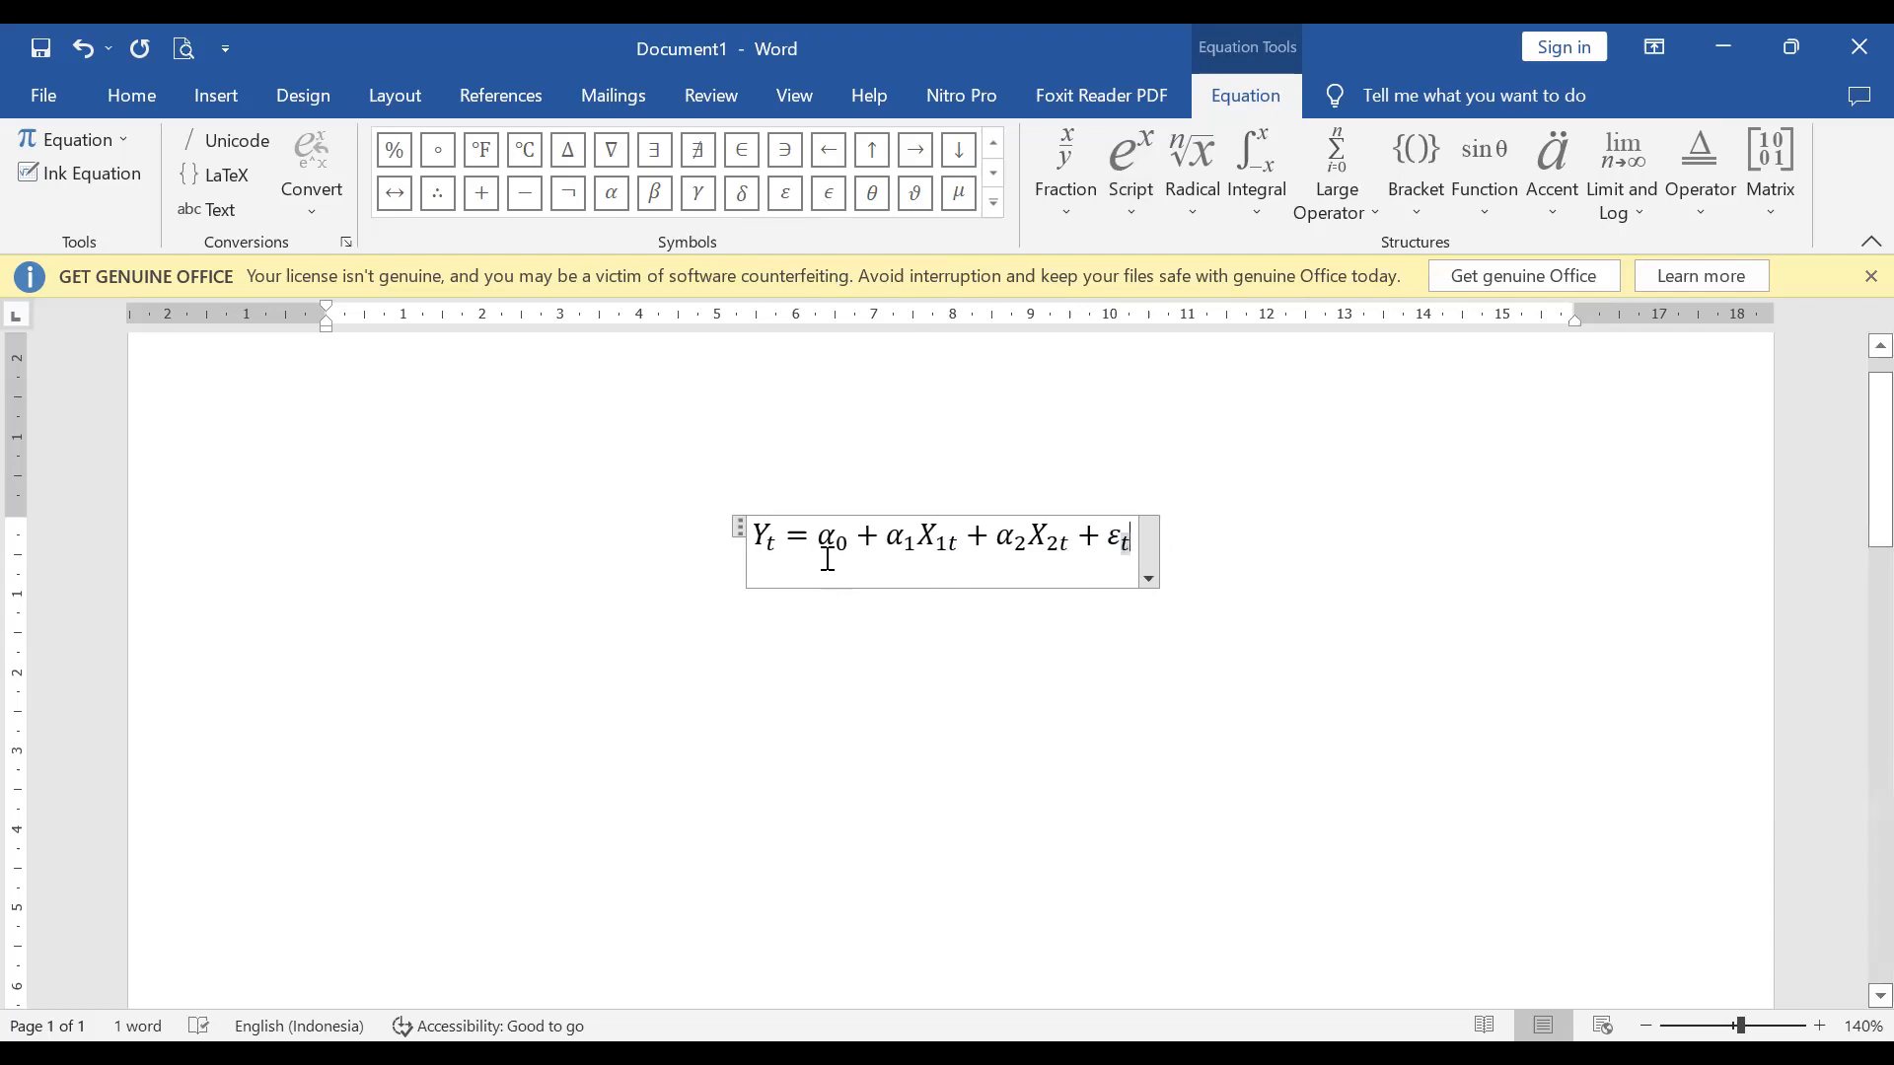
Copy the whole Yₜ equation and paste a duplicate on a new line directly below it
{"action": "left_click_drag", "start_coordinate": [757, 537], "coordinate": [1144, 580]}
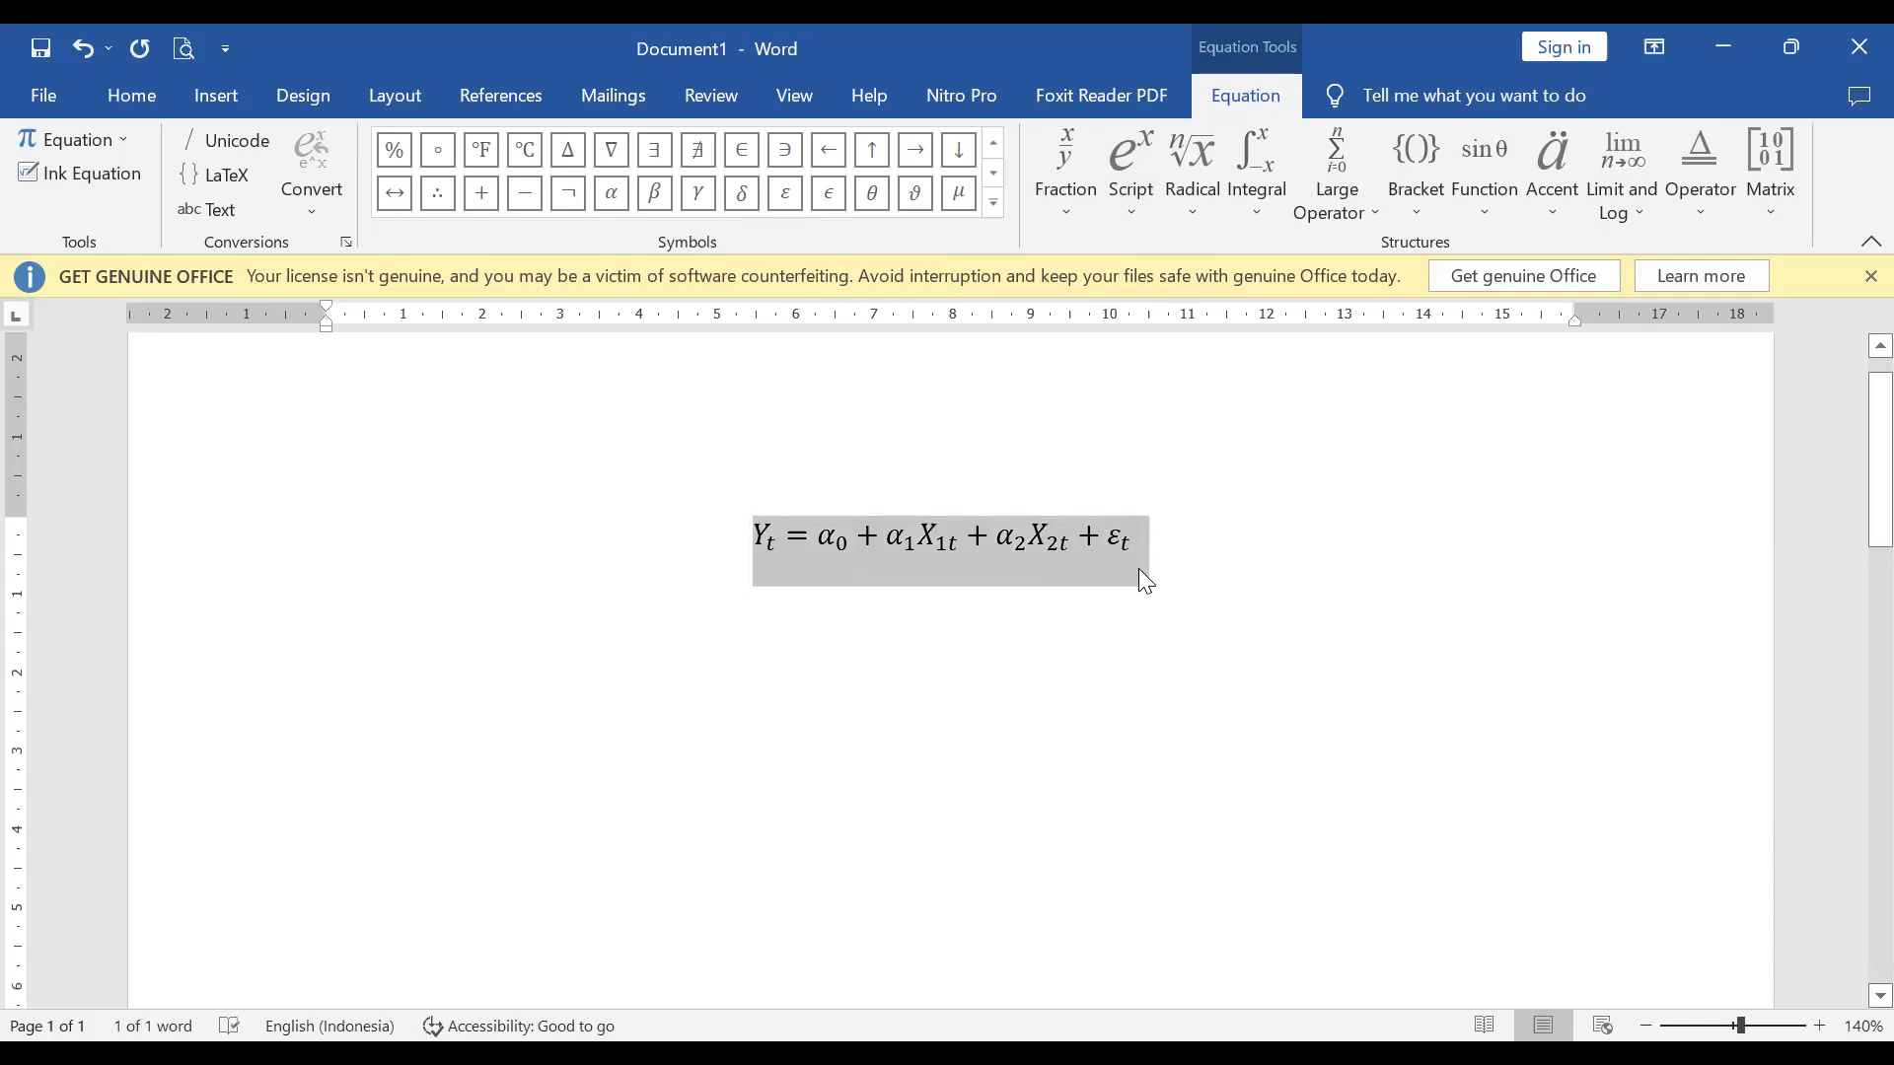
{"action": "left_click", "coordinate": [1213, 534]}
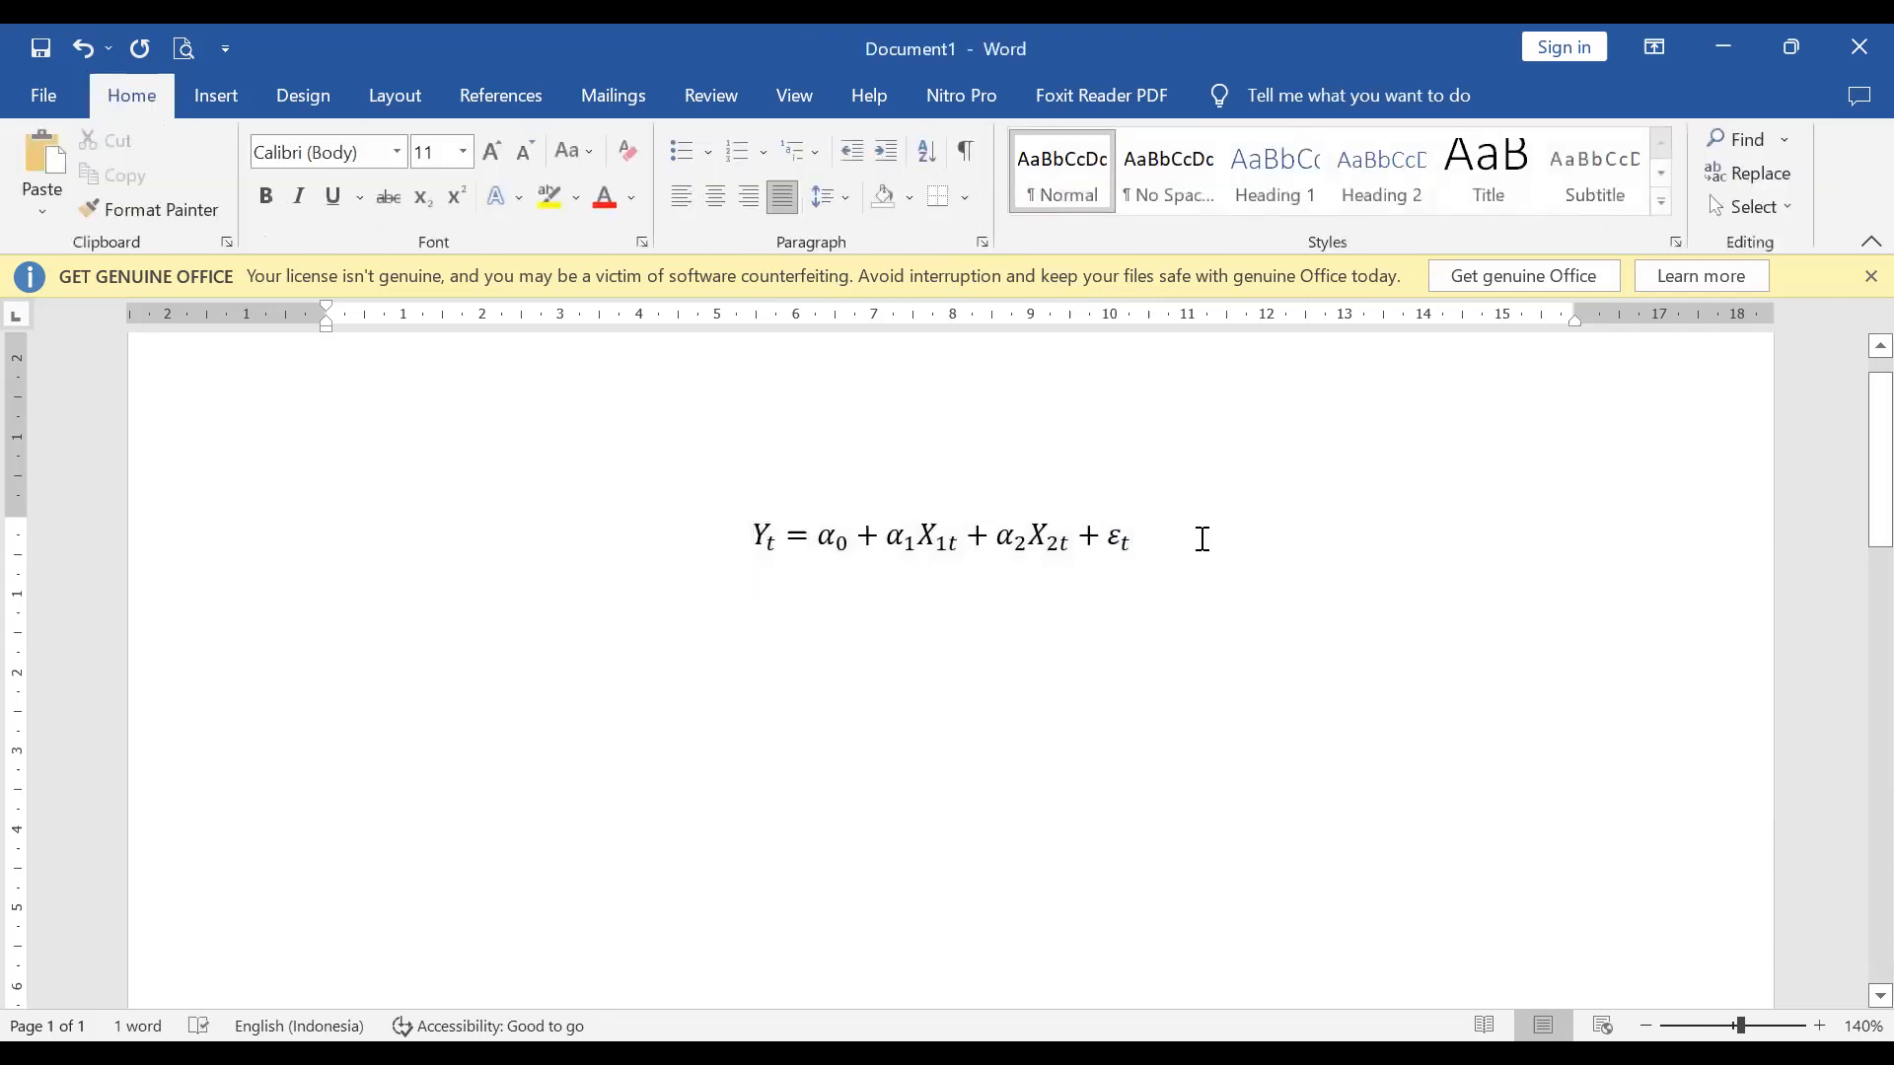
{"action": "key", "text": "Return"}
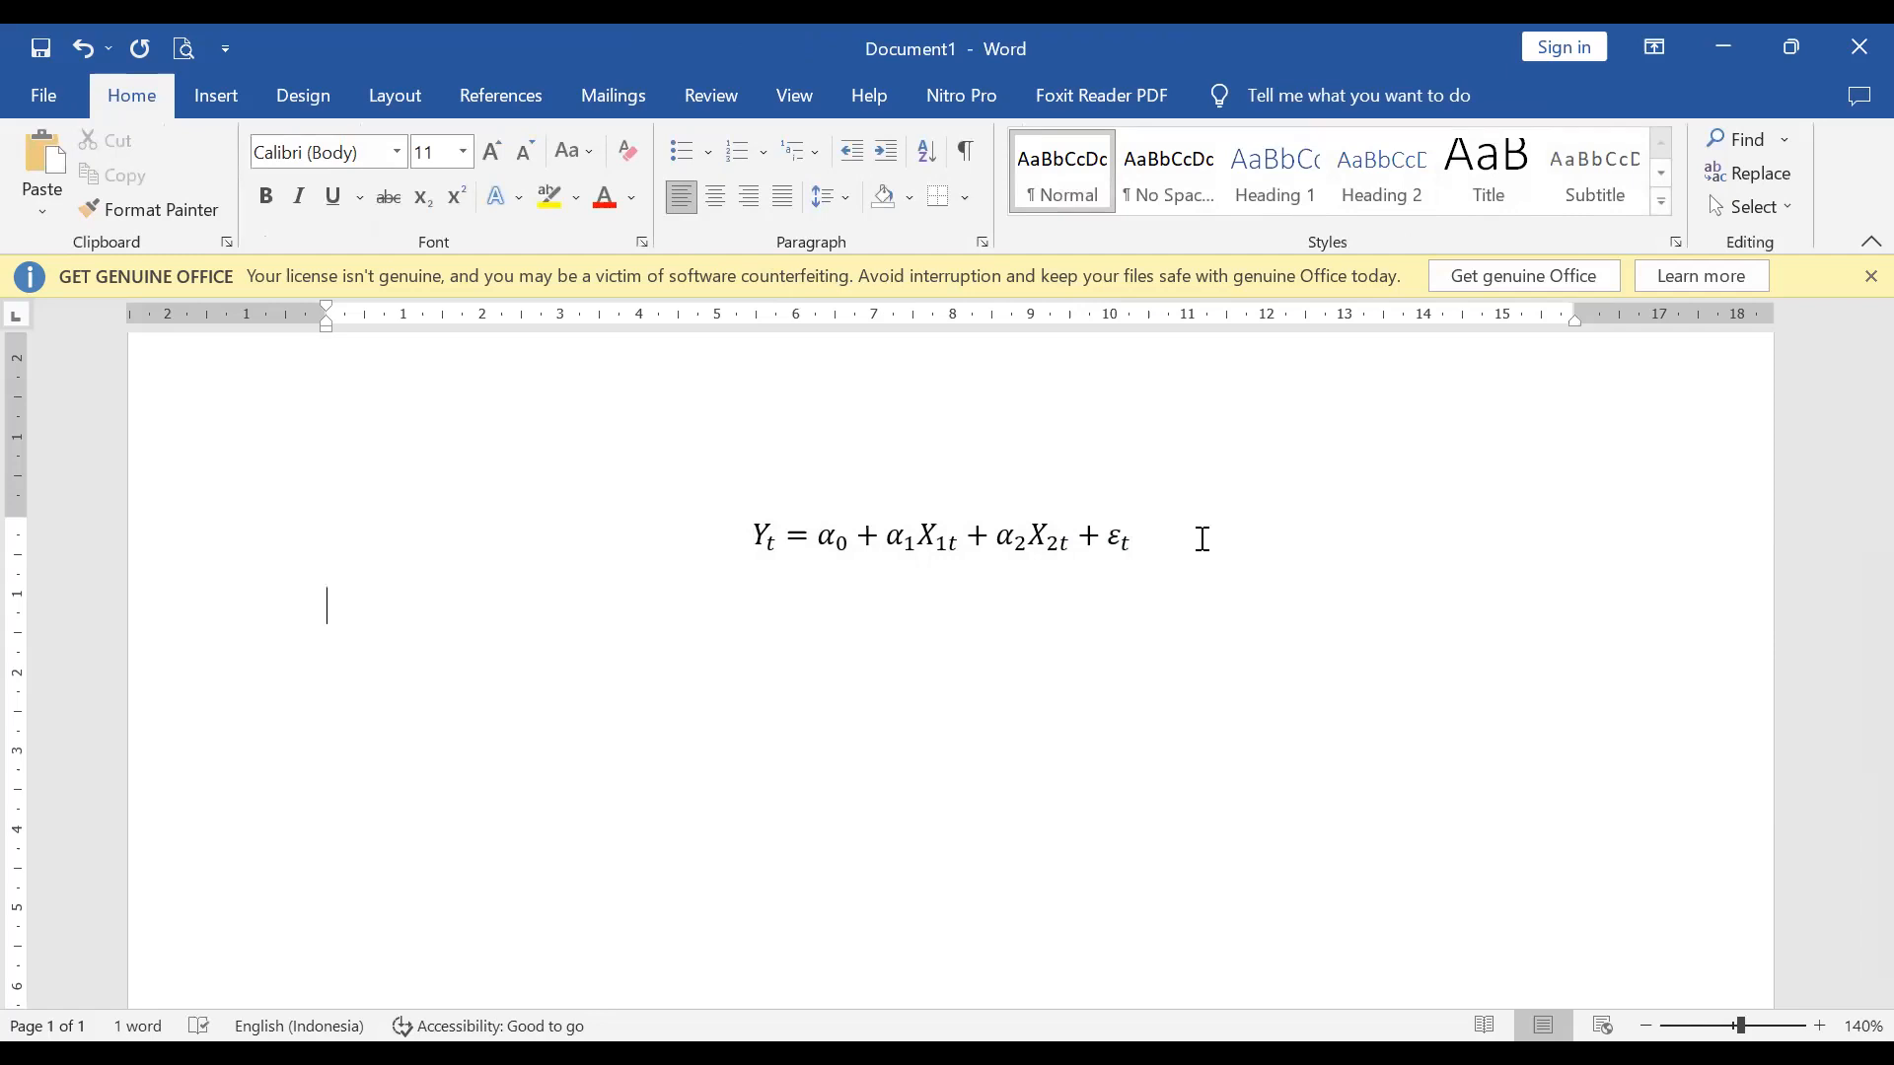
{"action": "key", "text": "ctrl+v"}
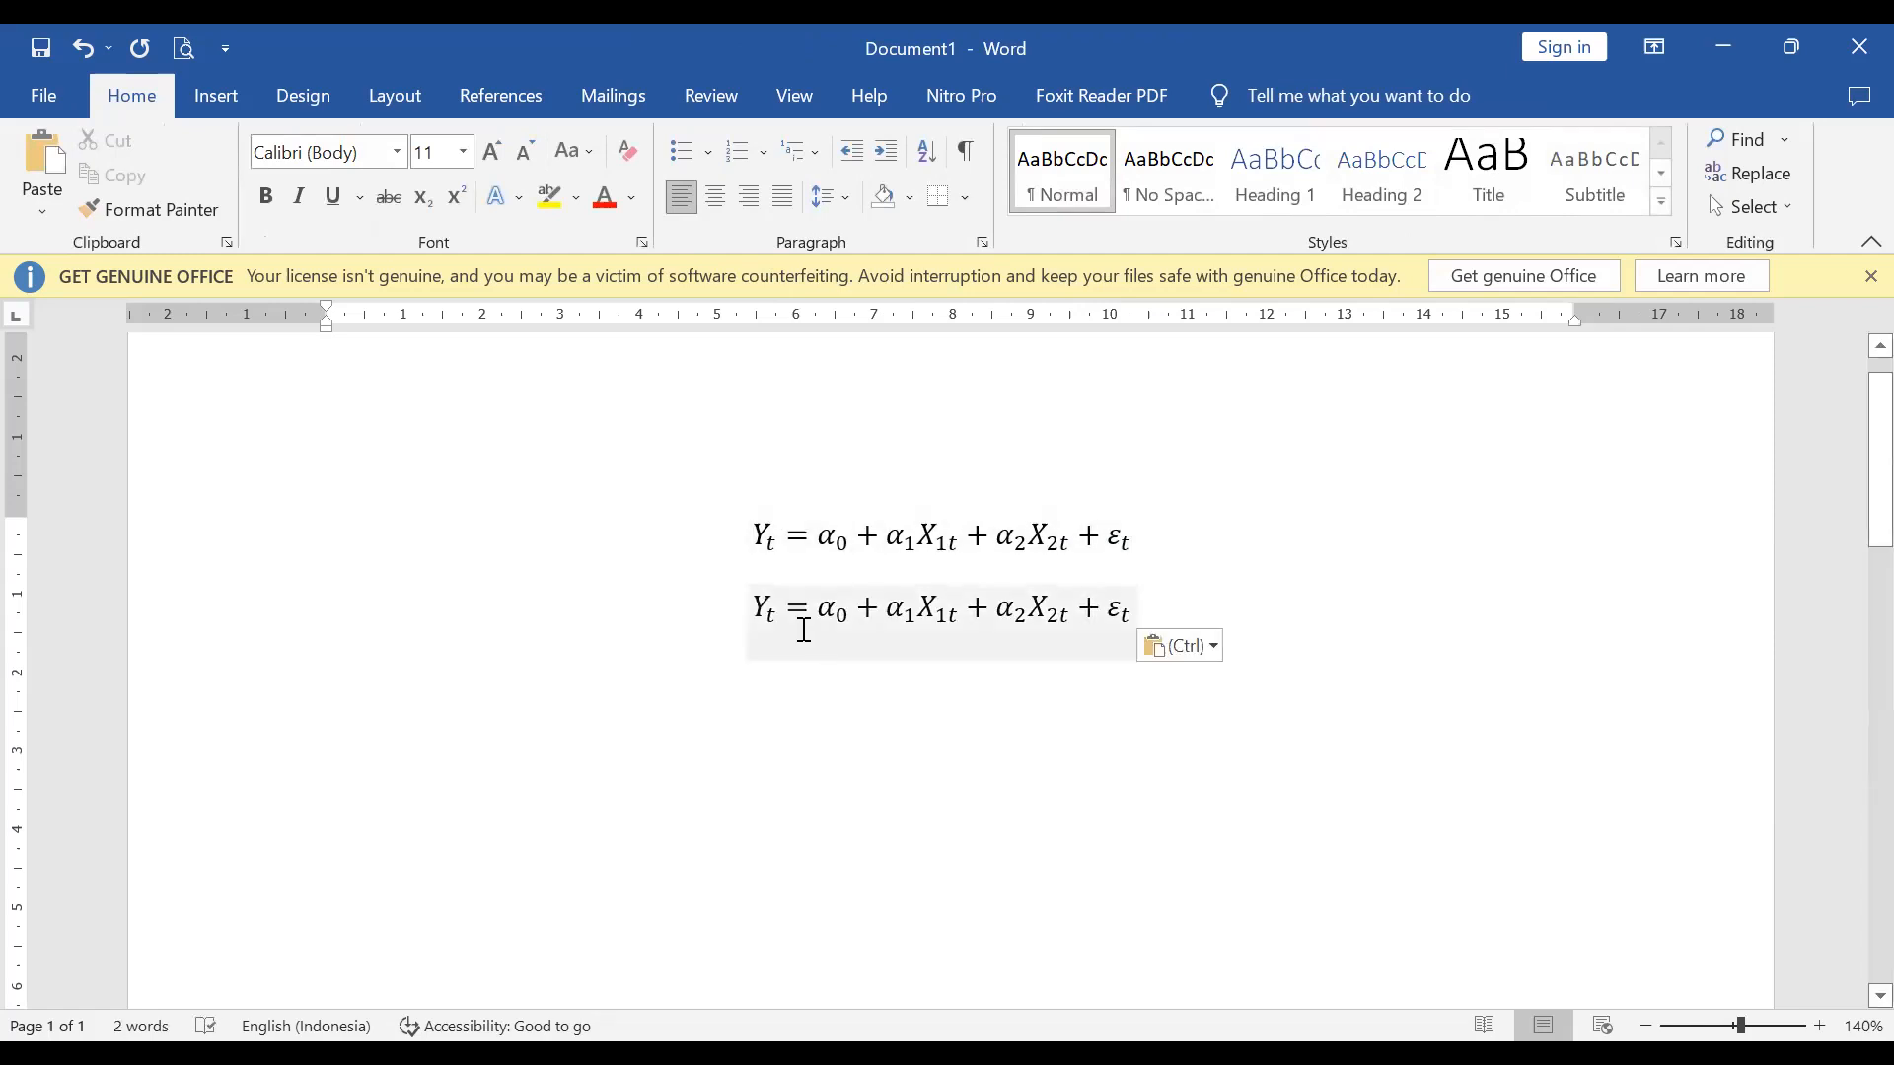
Change the subscript of Y in the duplicated equation to i
{"action": "left_click", "coordinate": [781, 609]}
{"action": "key", "text": "Left"}
{"action": "key", "text": "shift+Left"}
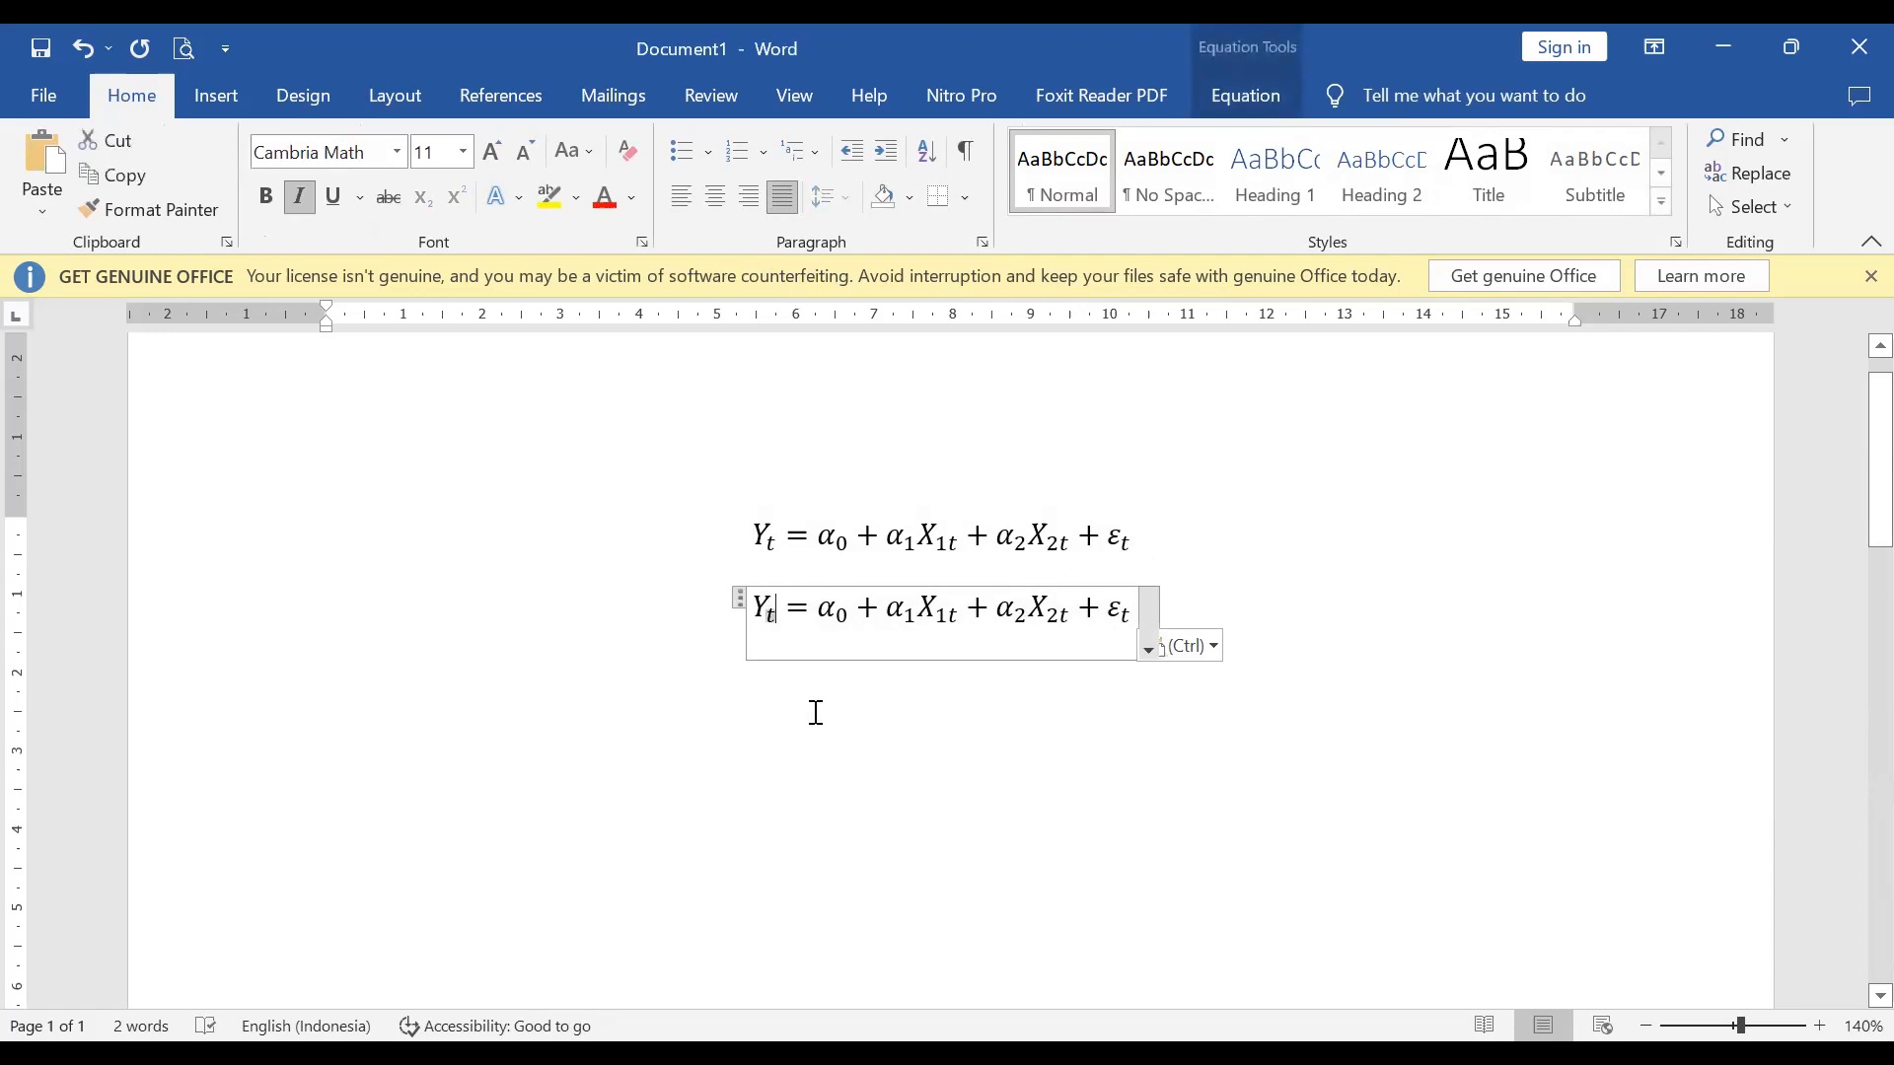
{"action": "type", "text": "i"}
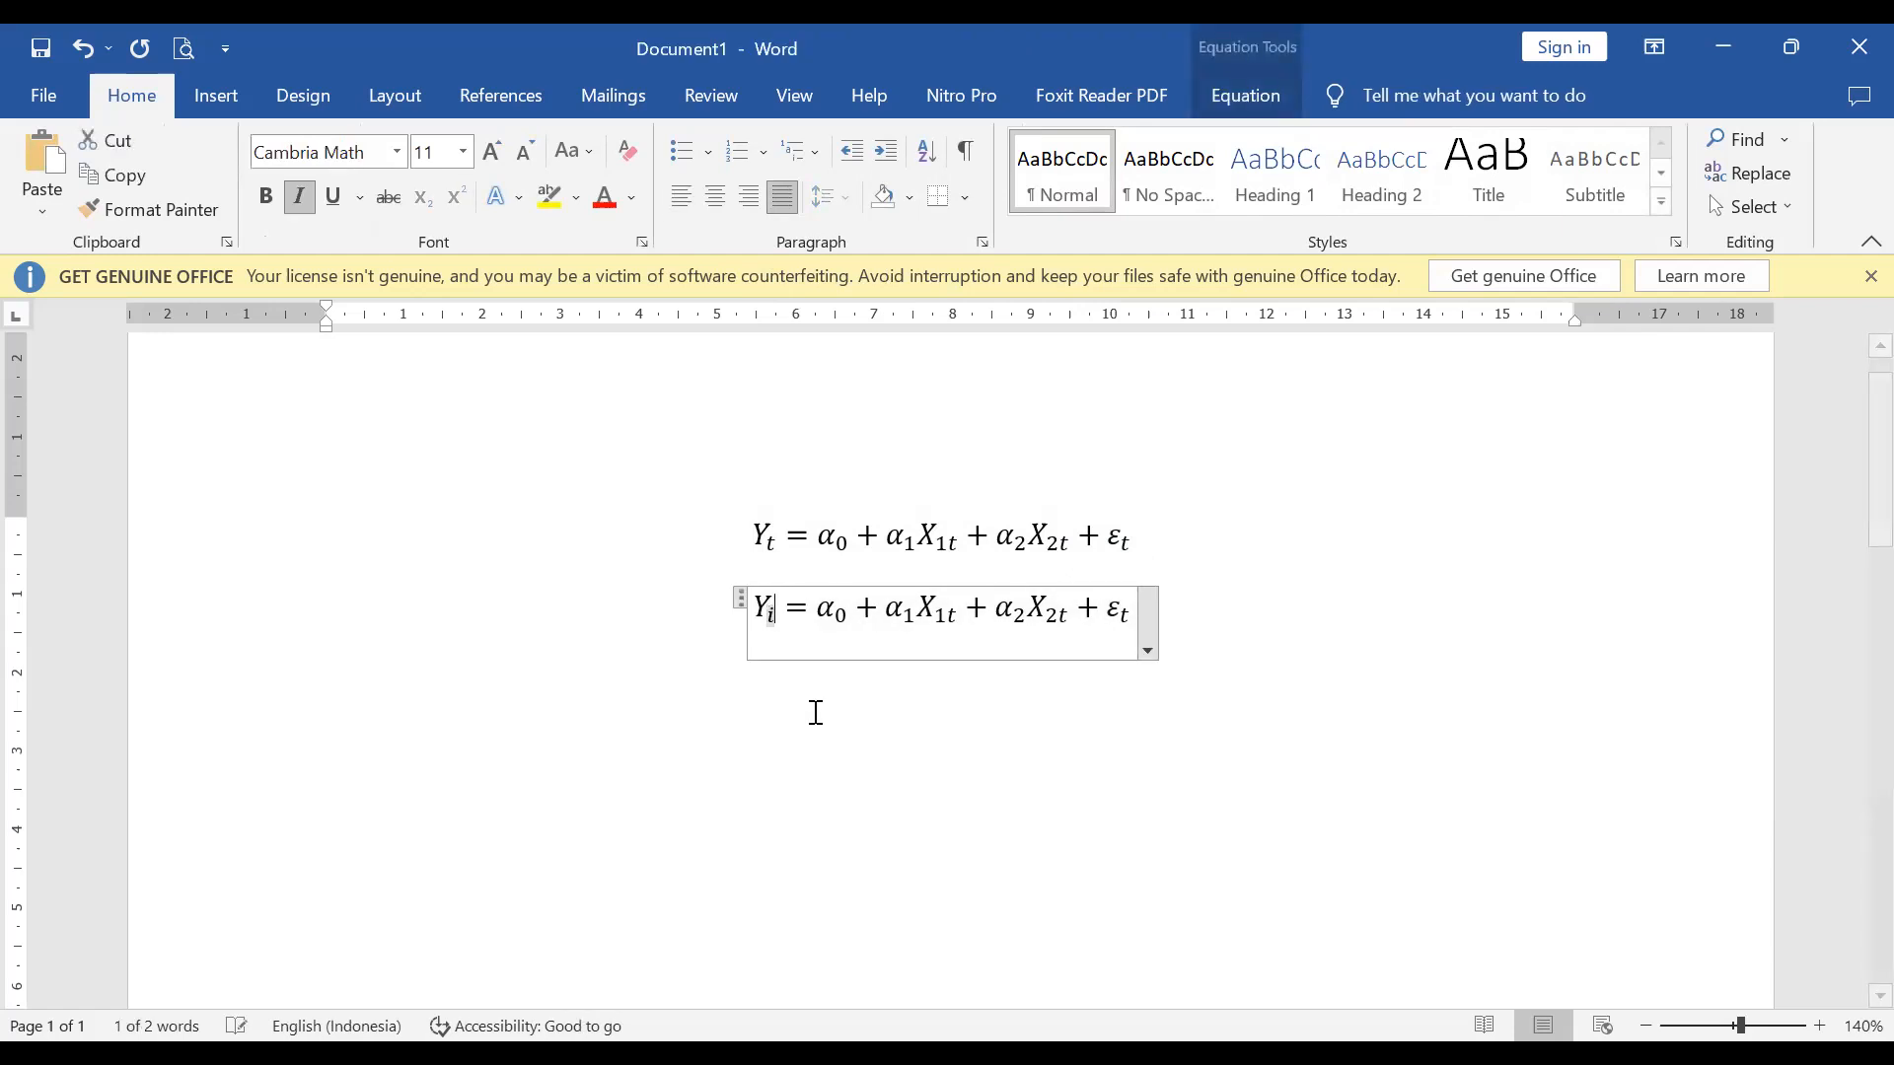
Change the subscript of the first X term in the second equation to 1i
{"action": "key", "text": "Right"}
{"action": "key", "text": "Right"}
{"action": "key", "text": "Right"}
{"action": "key", "text": "Right"}
{"action": "key", "text": "Right"}
{"action": "key", "text": "Right"}
{"action": "key", "text": "Right"}
{"action": "key", "text": "Right"}
{"action": "key", "text": "Right"}
{"action": "key", "text": "Right"}
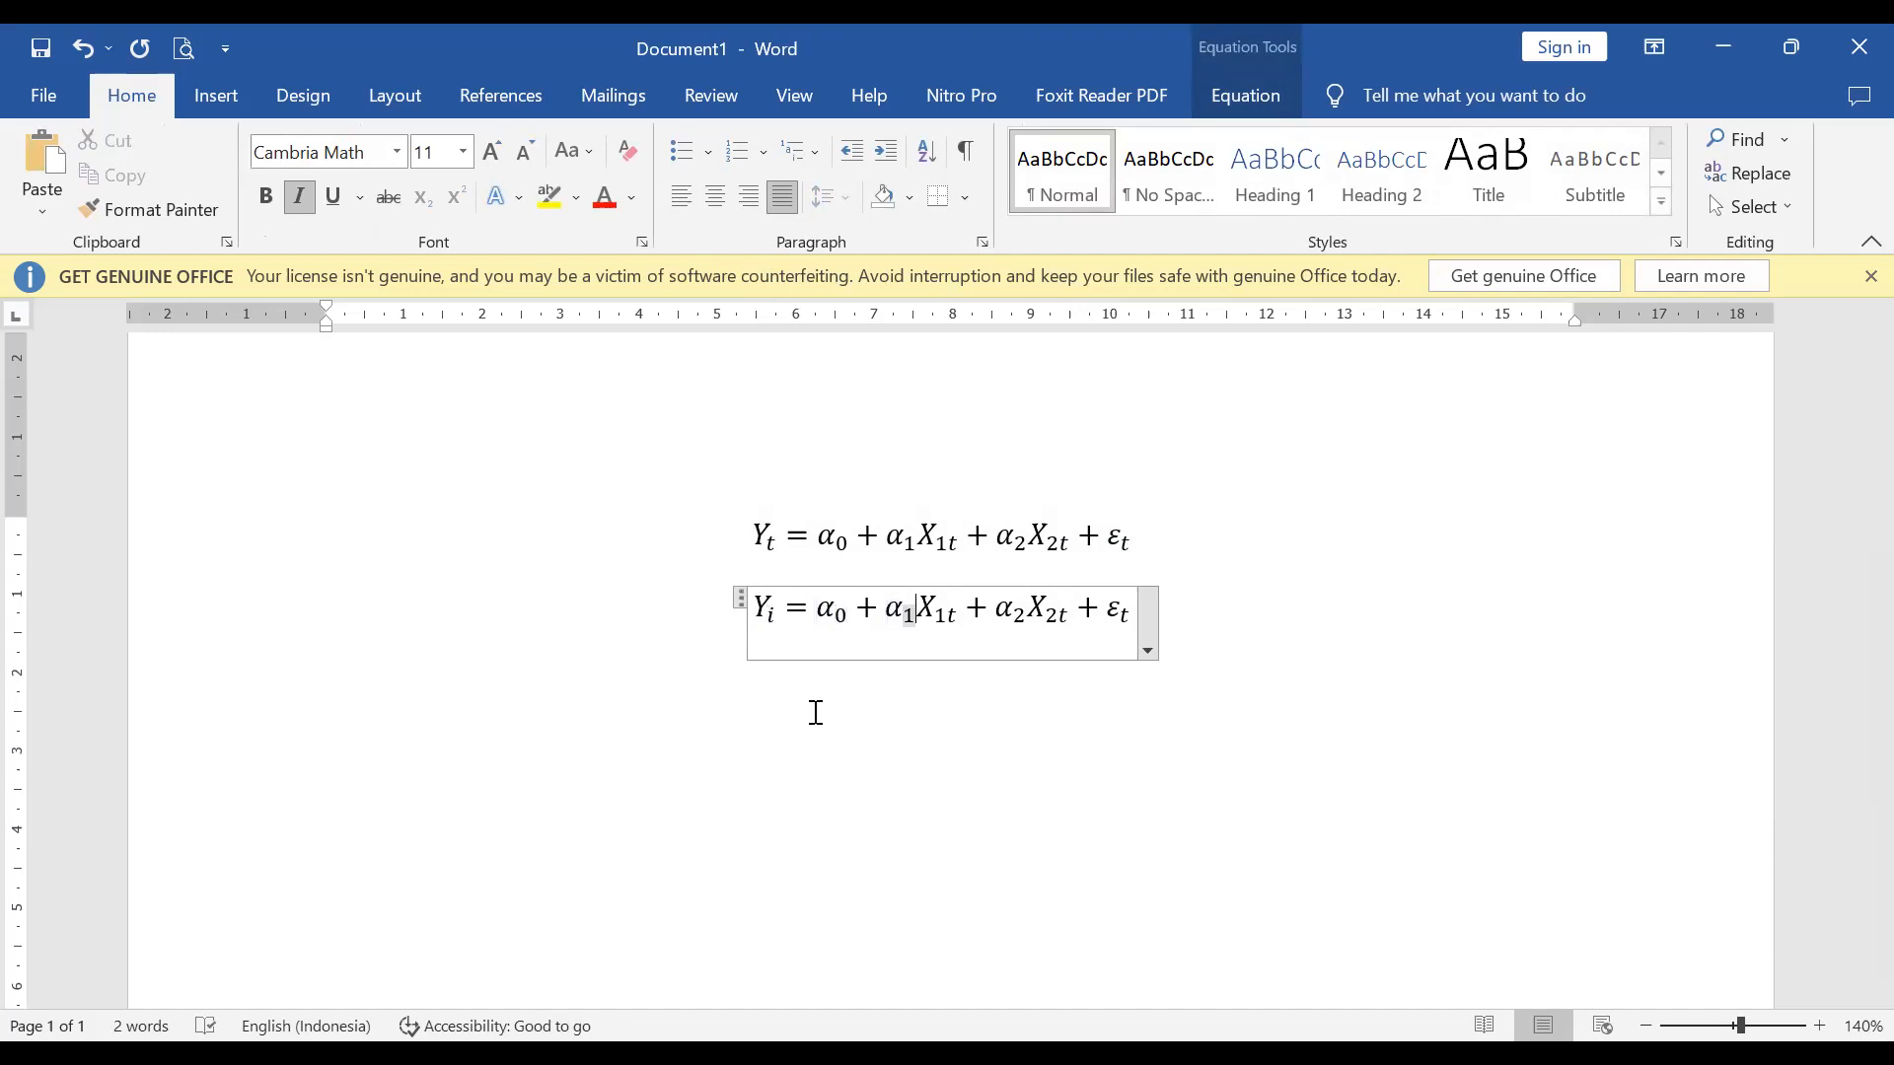
{"action": "key", "text": "Right"}
{"action": "key", "text": "Right"}
{"action": "key", "text": "shift+Right"}
{"action": "type", "text": "i"}
Replace t with i in the subscripts of the second X term and ε in the second equation
{"action": "left_click", "coordinate": [1057, 616]}
{"action": "key", "text": "shift+Right"}
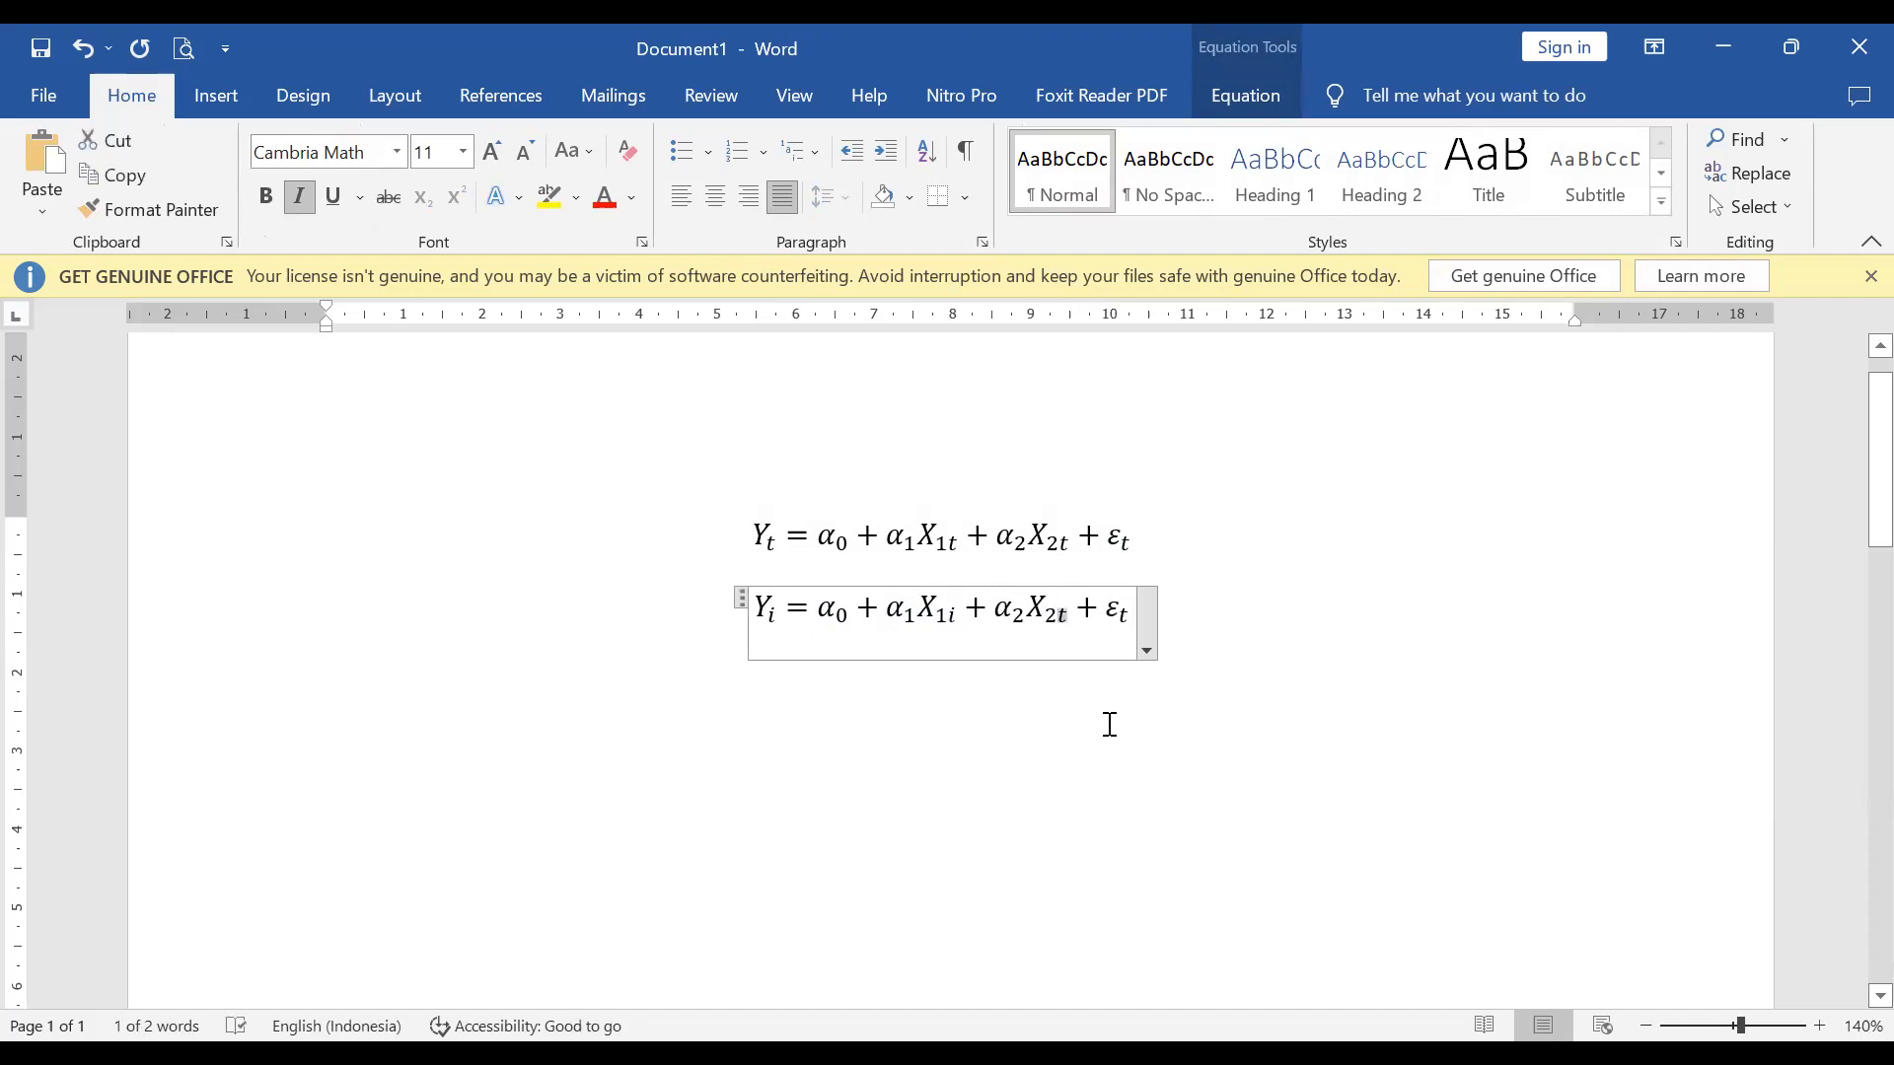
{"action": "type", "text": "i"}
{"action": "left_click", "coordinate": [1124, 612]}
{"action": "key", "text": "shift+Right"}
{"action": "type", "text": "i"}
{"action": "left_click", "coordinate": [1223, 597]}
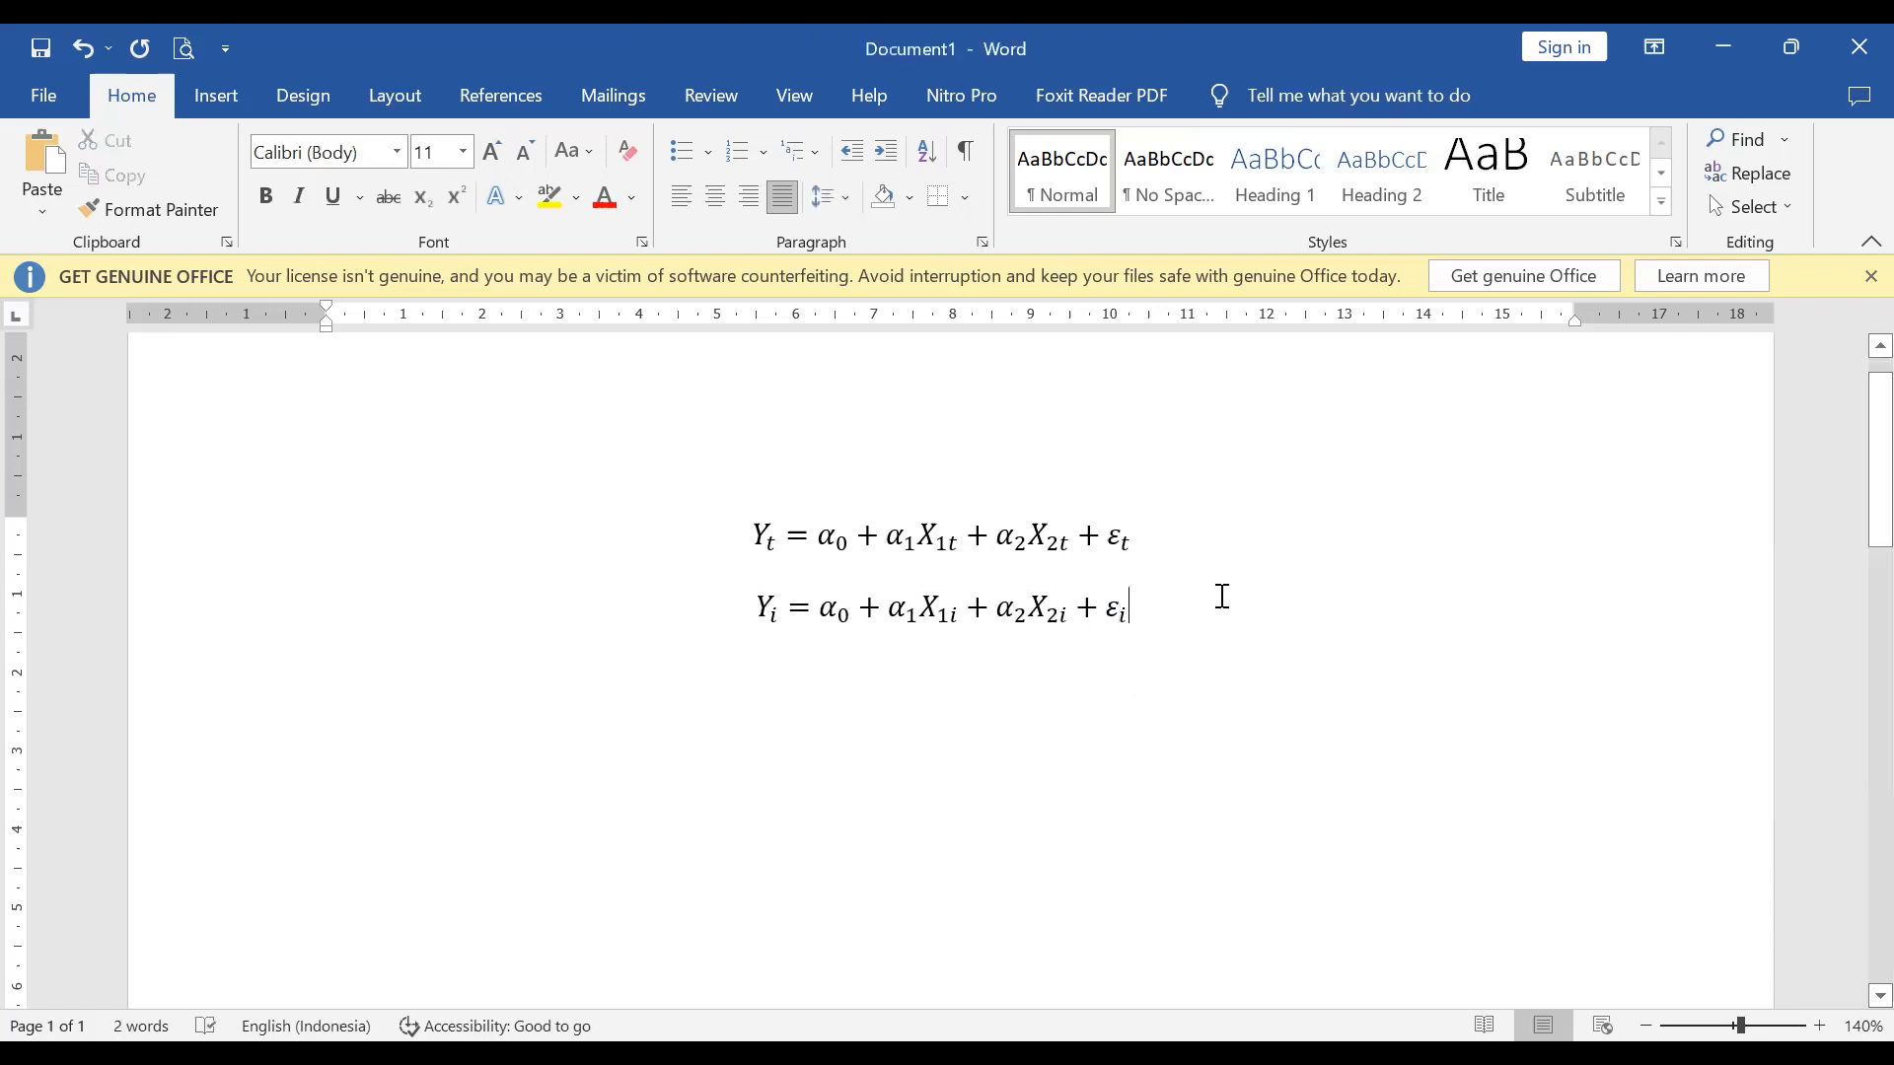
Add the line "Di mana:" below the second equation and start a new line under it
{"action": "key", "text": "Return"}
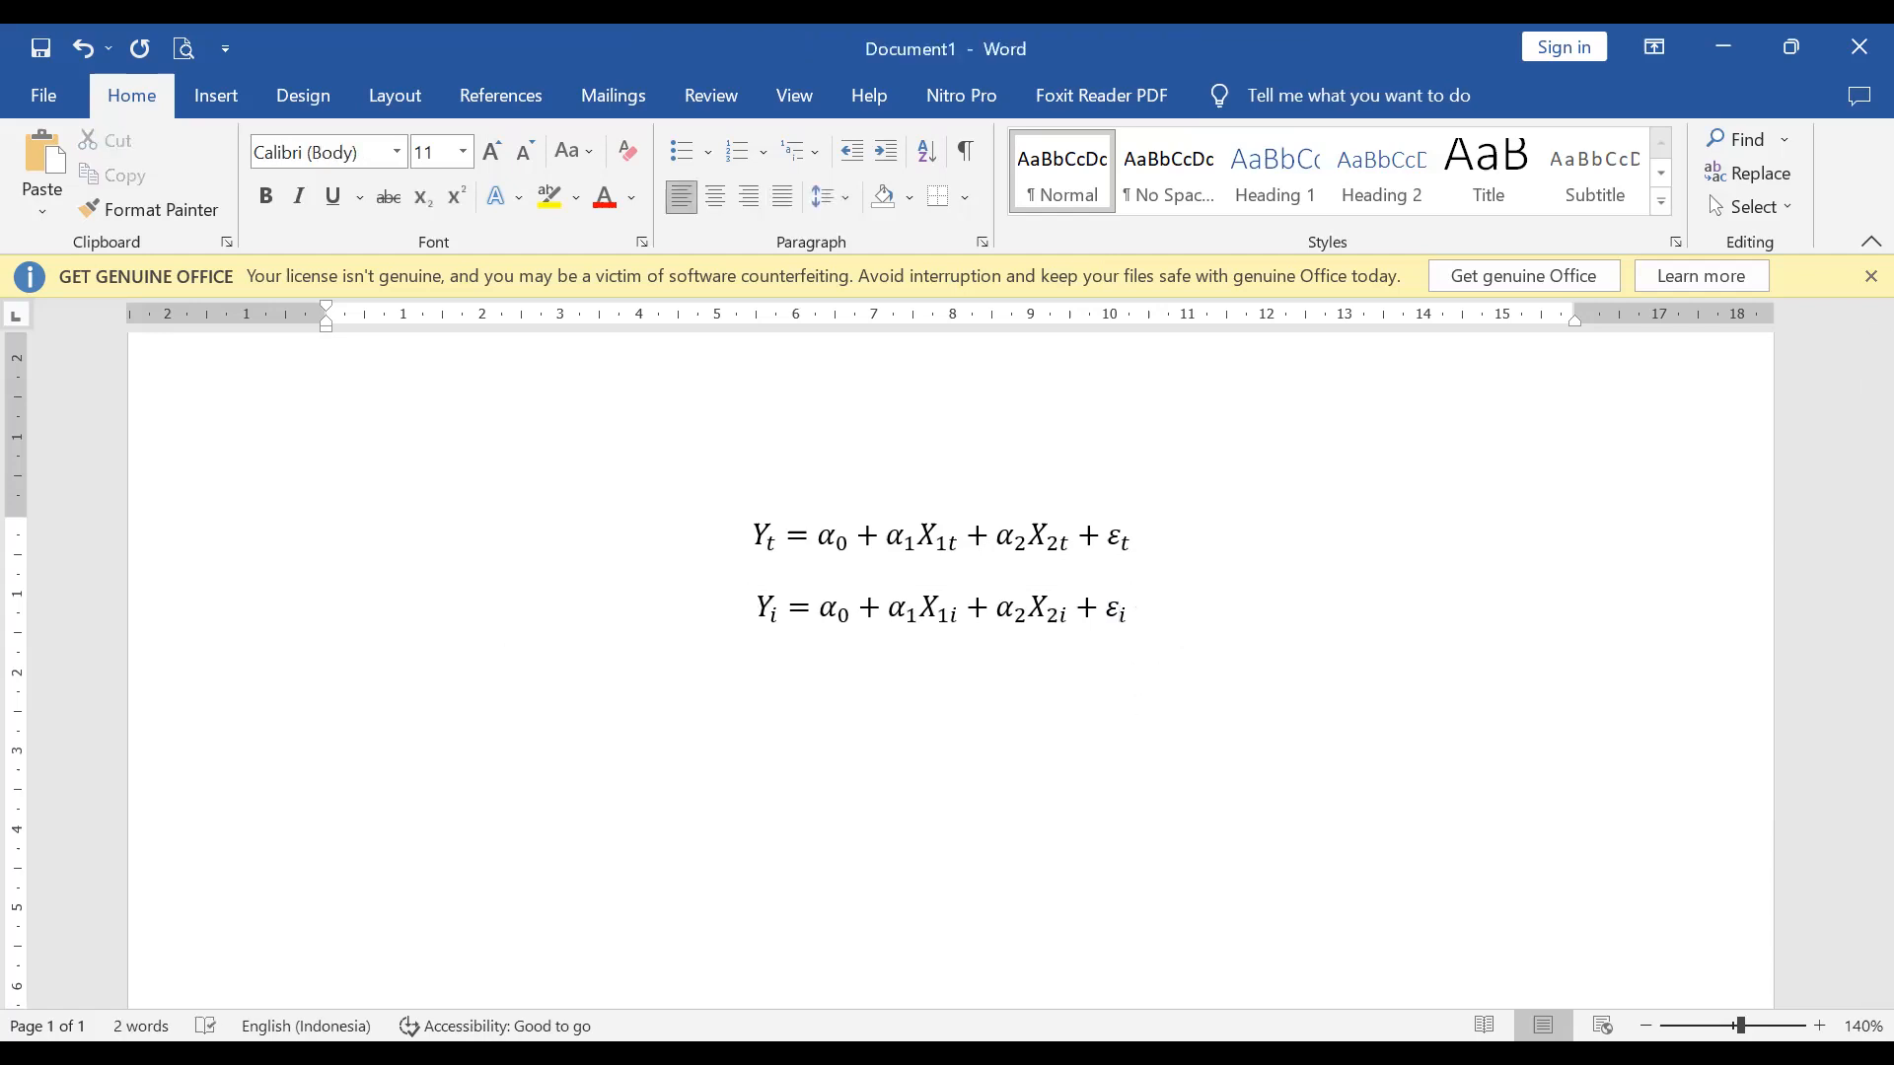
{"action": "type", "text": "Di mana:"}
{"action": "key", "text": "Return"}
Add the left-aligned definition "Yᵢ: variabel dependent" under "Di mana:", using Yᵢ copied from the second equation
{"action": "double_click", "coordinate": [759, 604]}
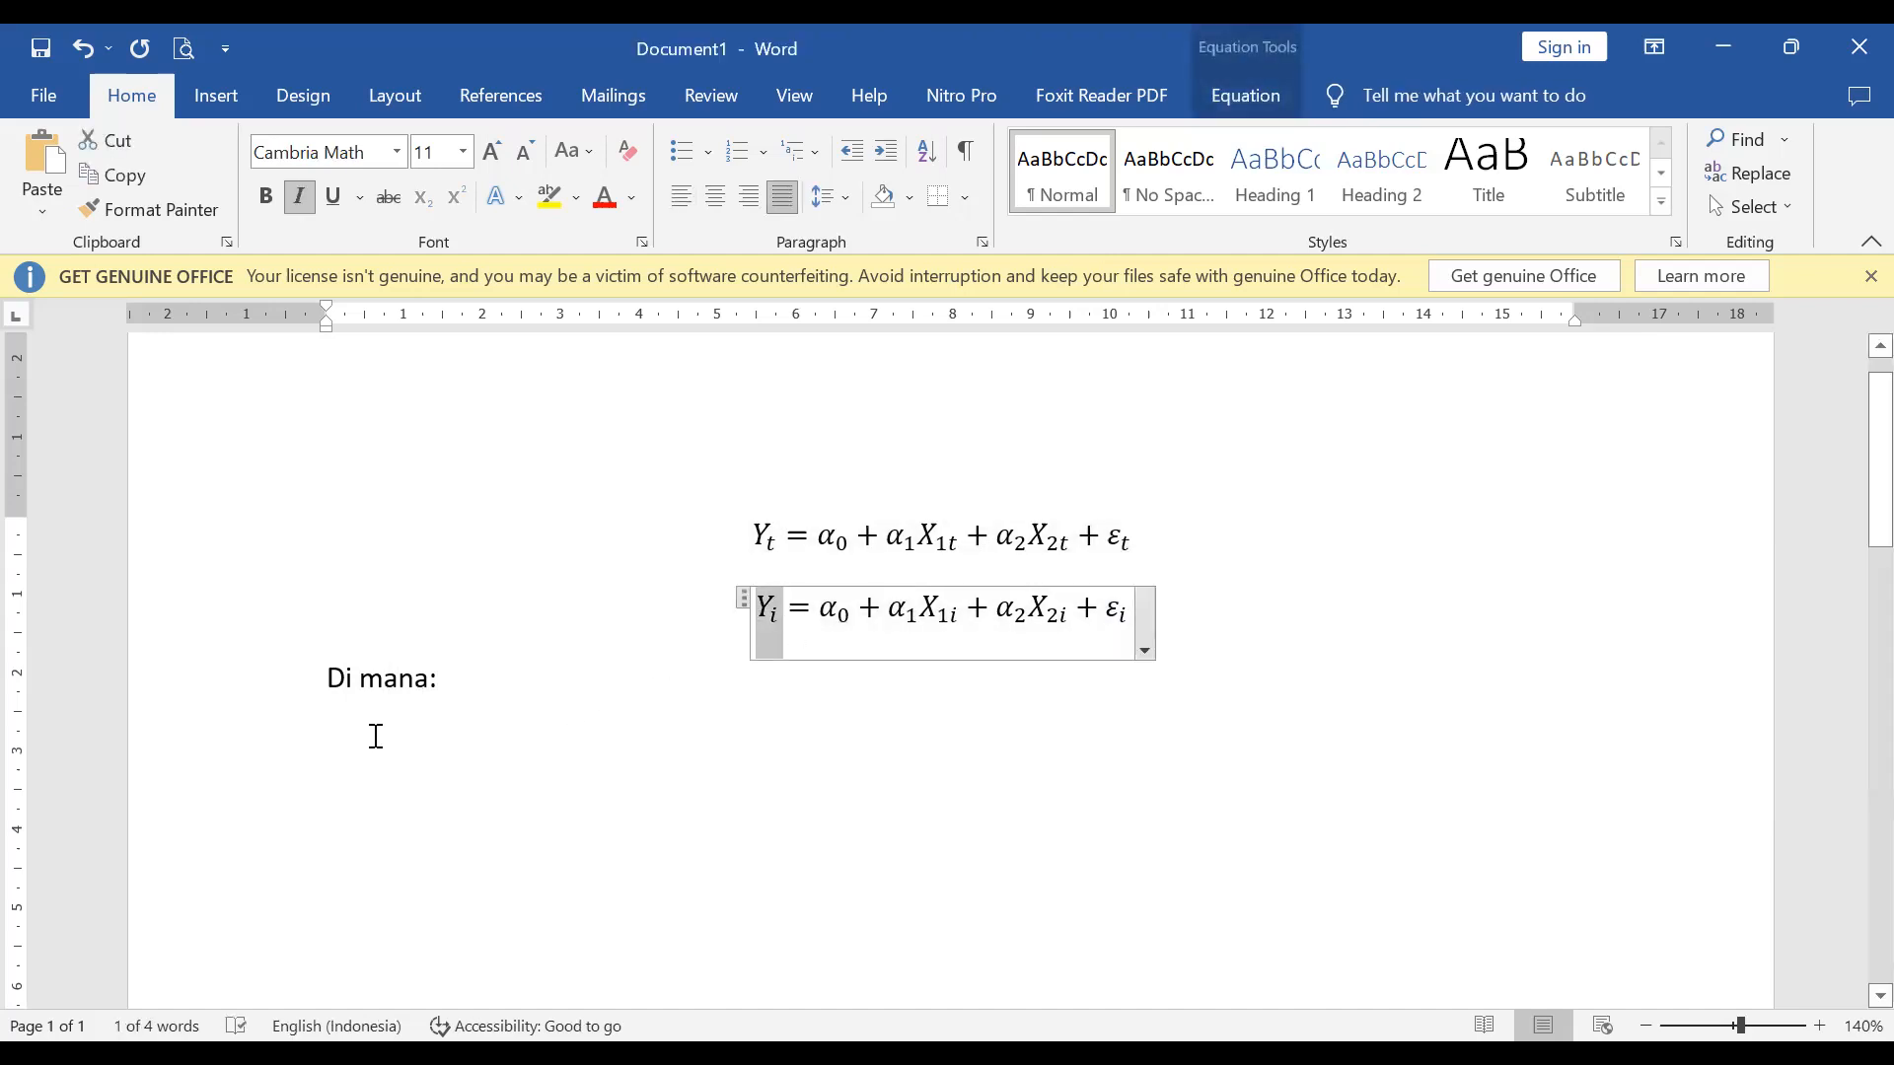
{"action": "key", "text": "ctrl+c"}
{"action": "left_click", "coordinate": [372, 748]}
{"action": "key", "text": "ctrl+v"}
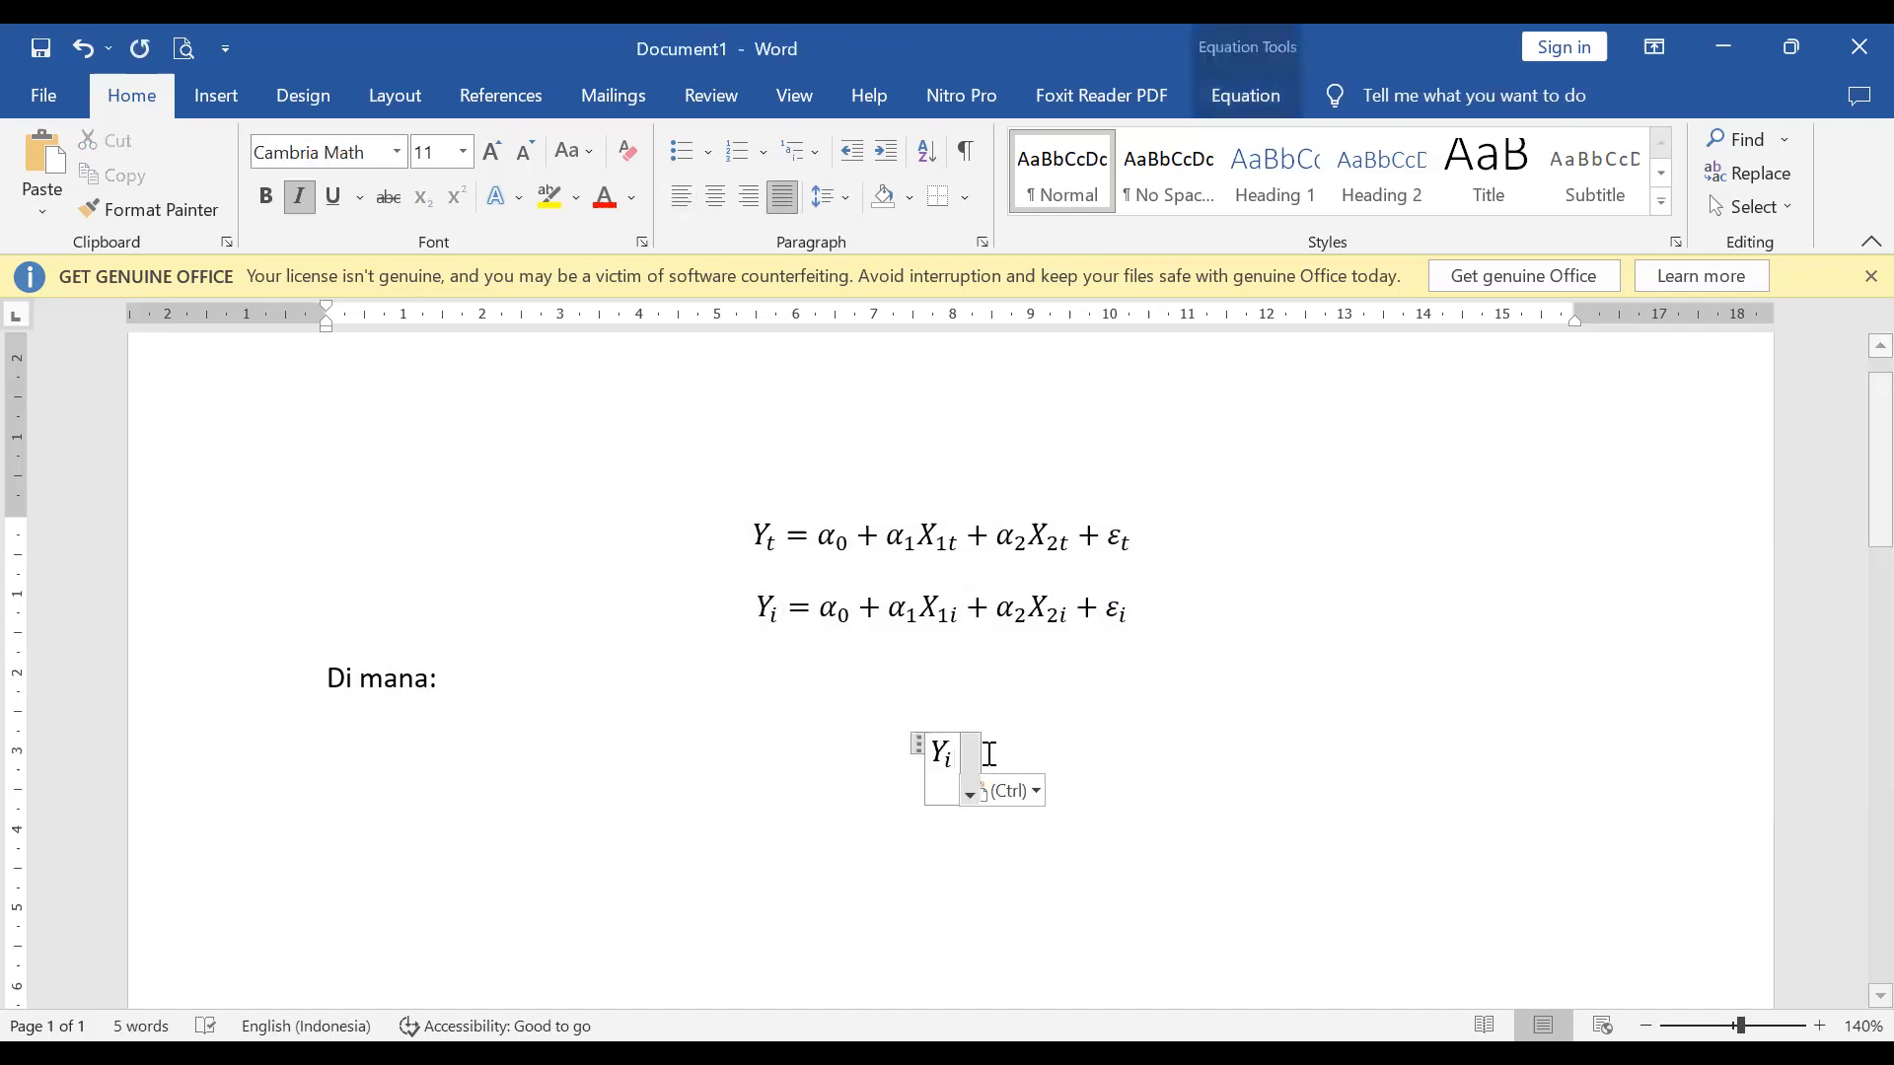
{"action": "type", "text": ":"}
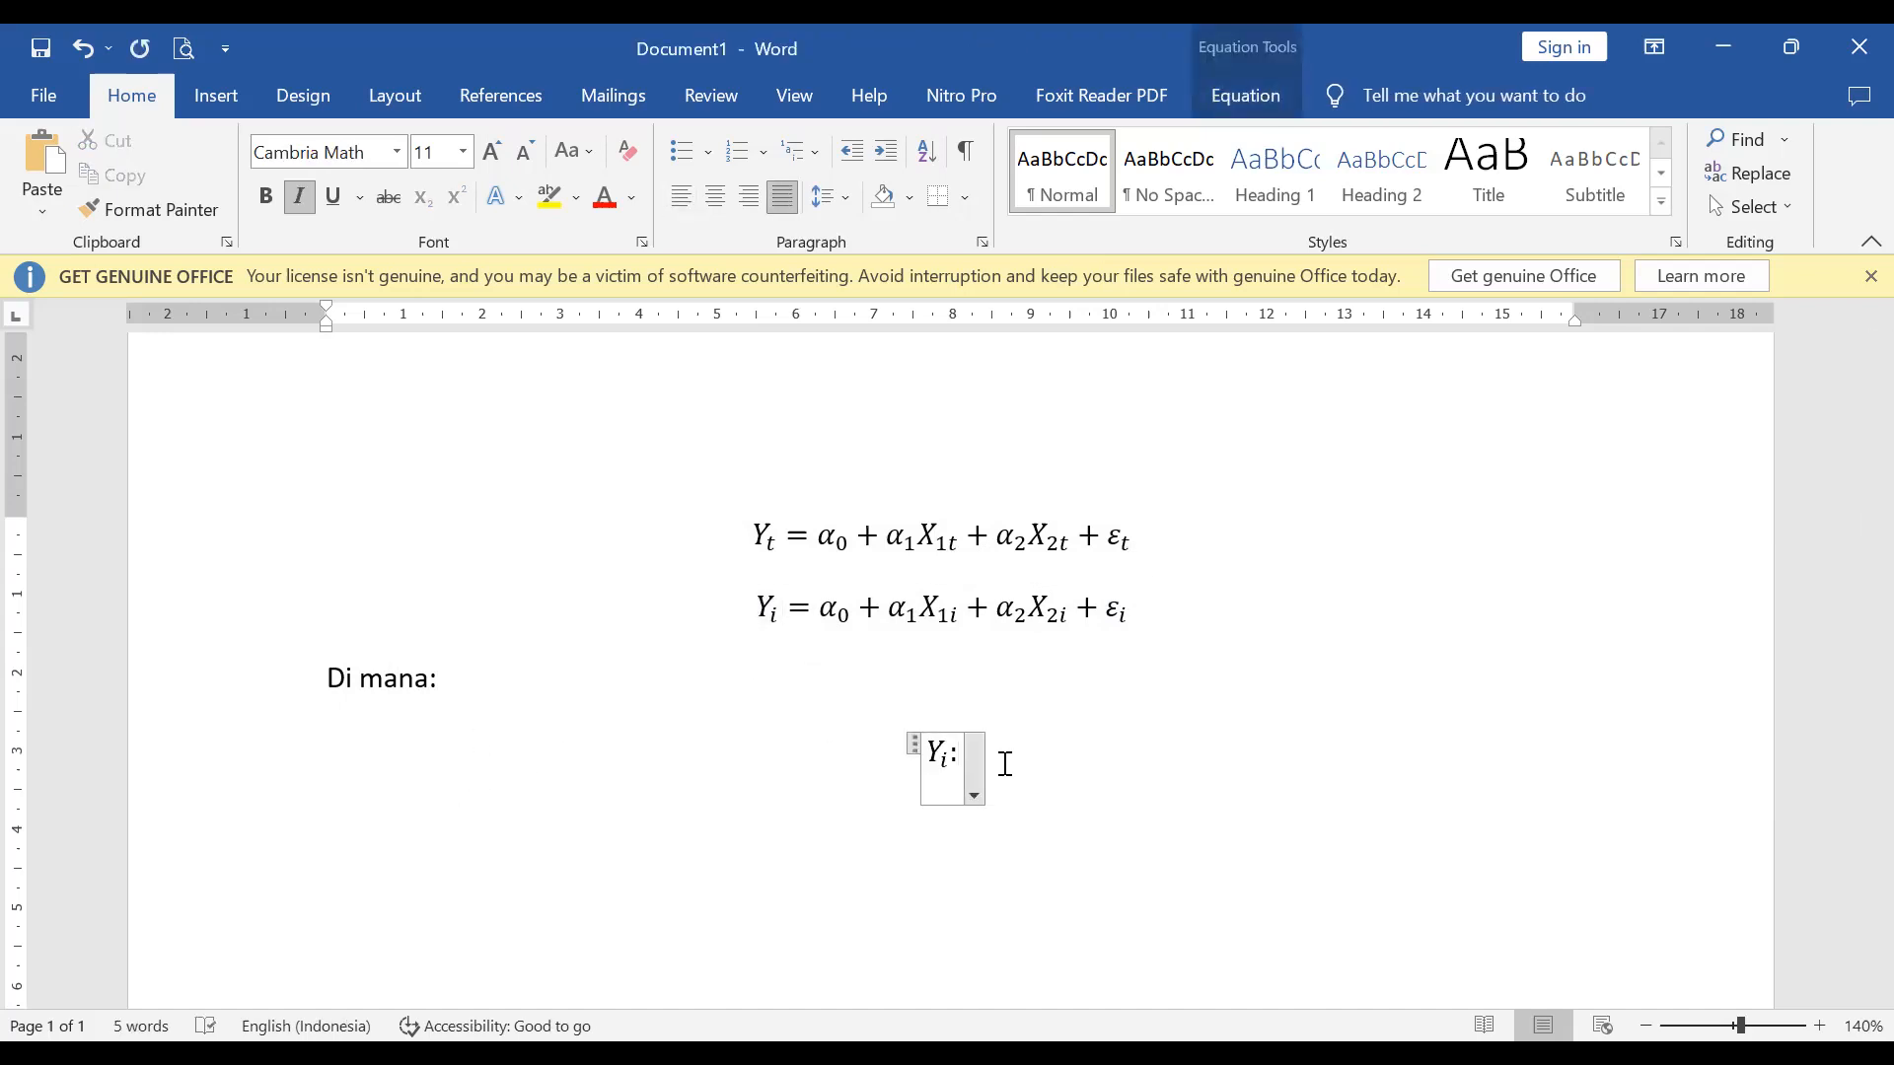
{"action": "left_click", "coordinate": [1005, 765]}
{"action": "key", "text": "ctrl+l"}
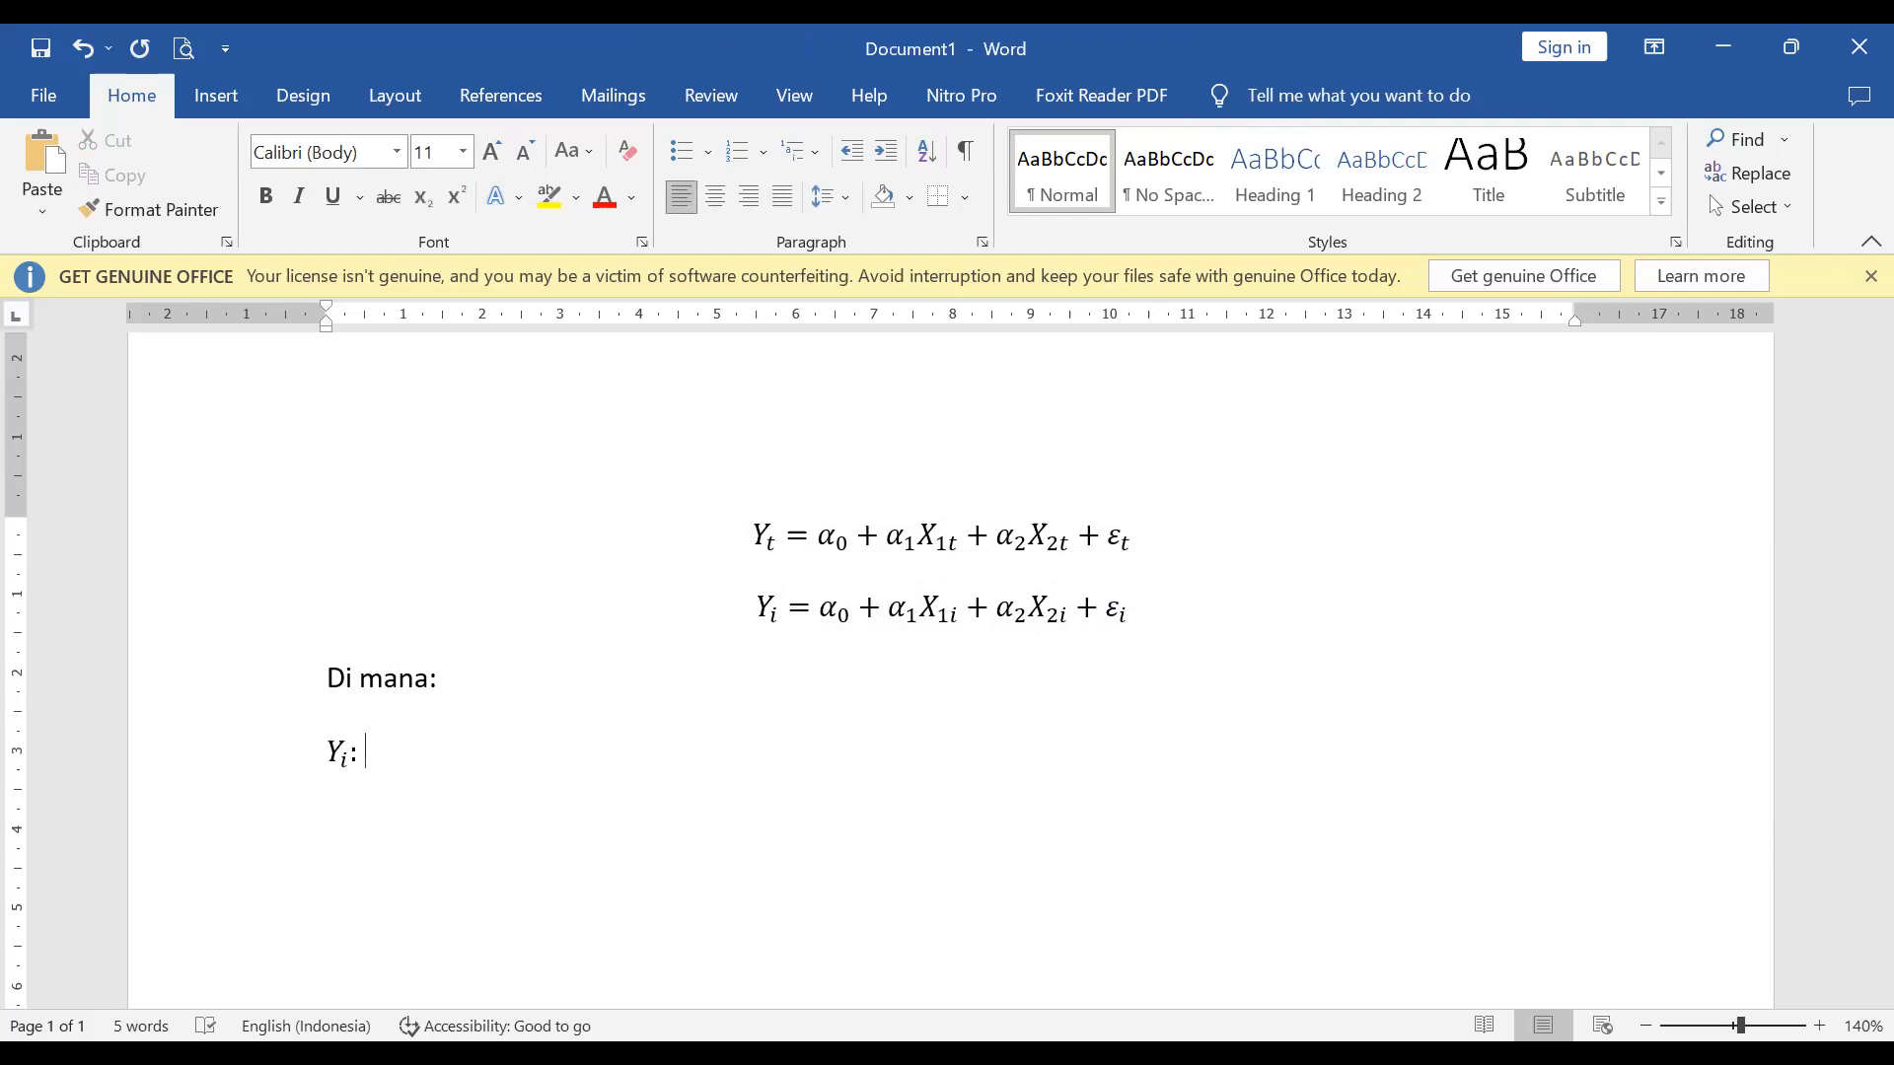
{"action": "type", "text": "variabel depene"}
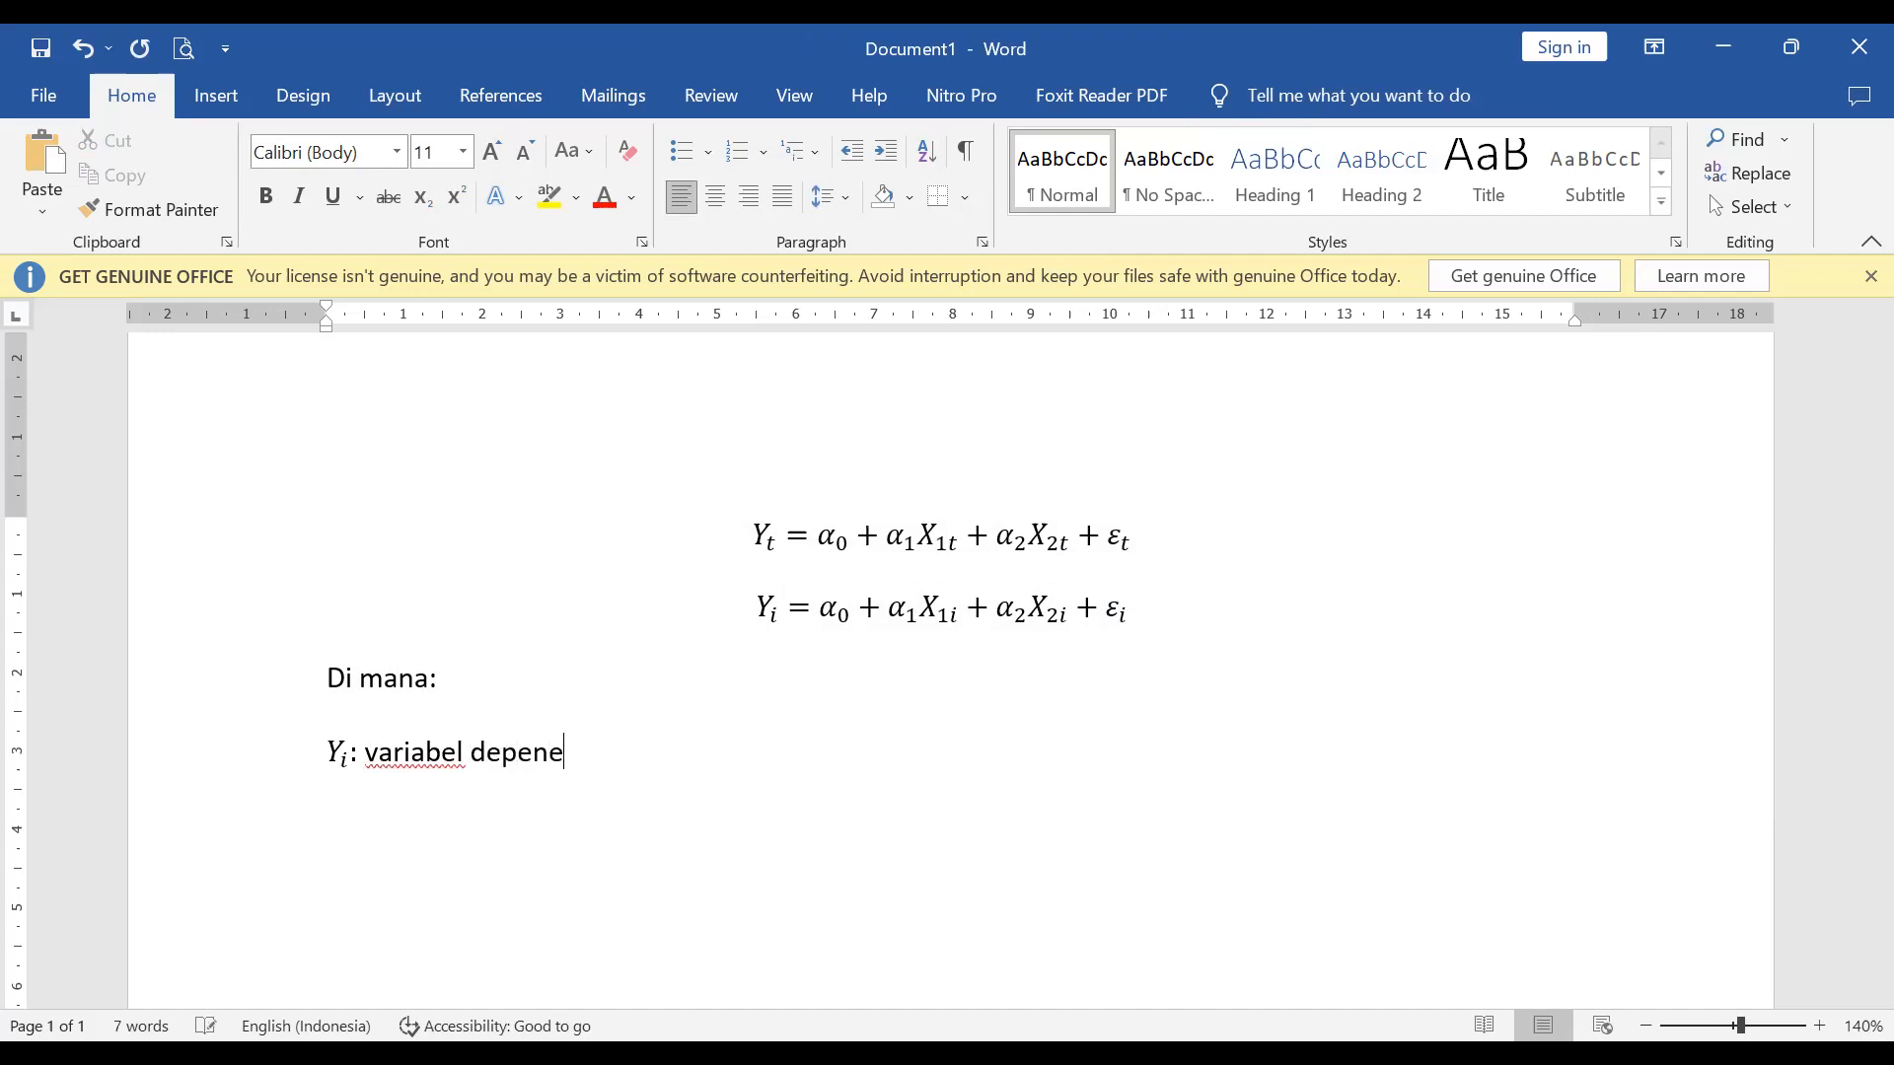
{"action": "key", "text": "BackSpace"}
{"action": "type", "text": "dent"}
{"action": "key", "text": "Return"}
Add the definition "X₁ᵢ: variabel independent" on the following line, using X₁ᵢ copied from the second equation
{"action": "left_click_drag", "start_coordinate": [927, 612], "coordinate": [945, 607]}
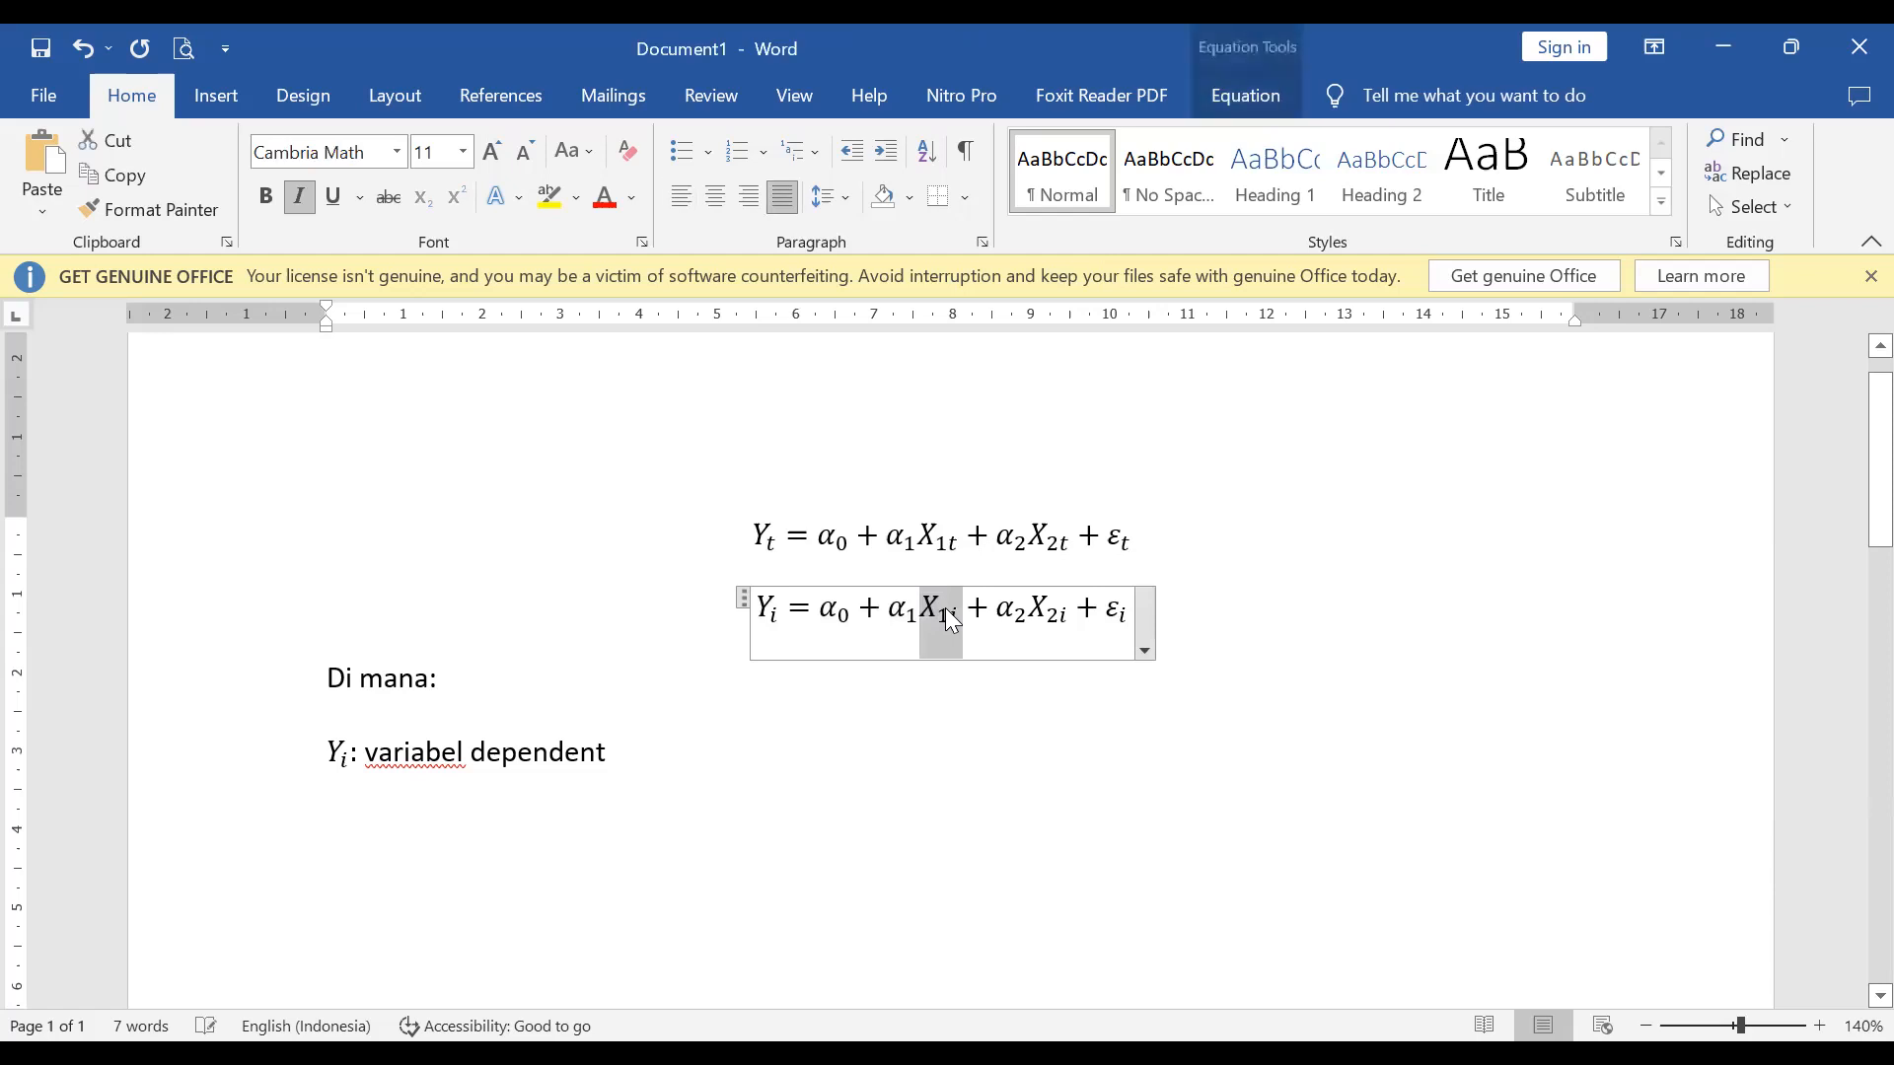
{"action": "left_click", "coordinate": [338, 815]}
{"action": "key", "text": "ctrl+v"}
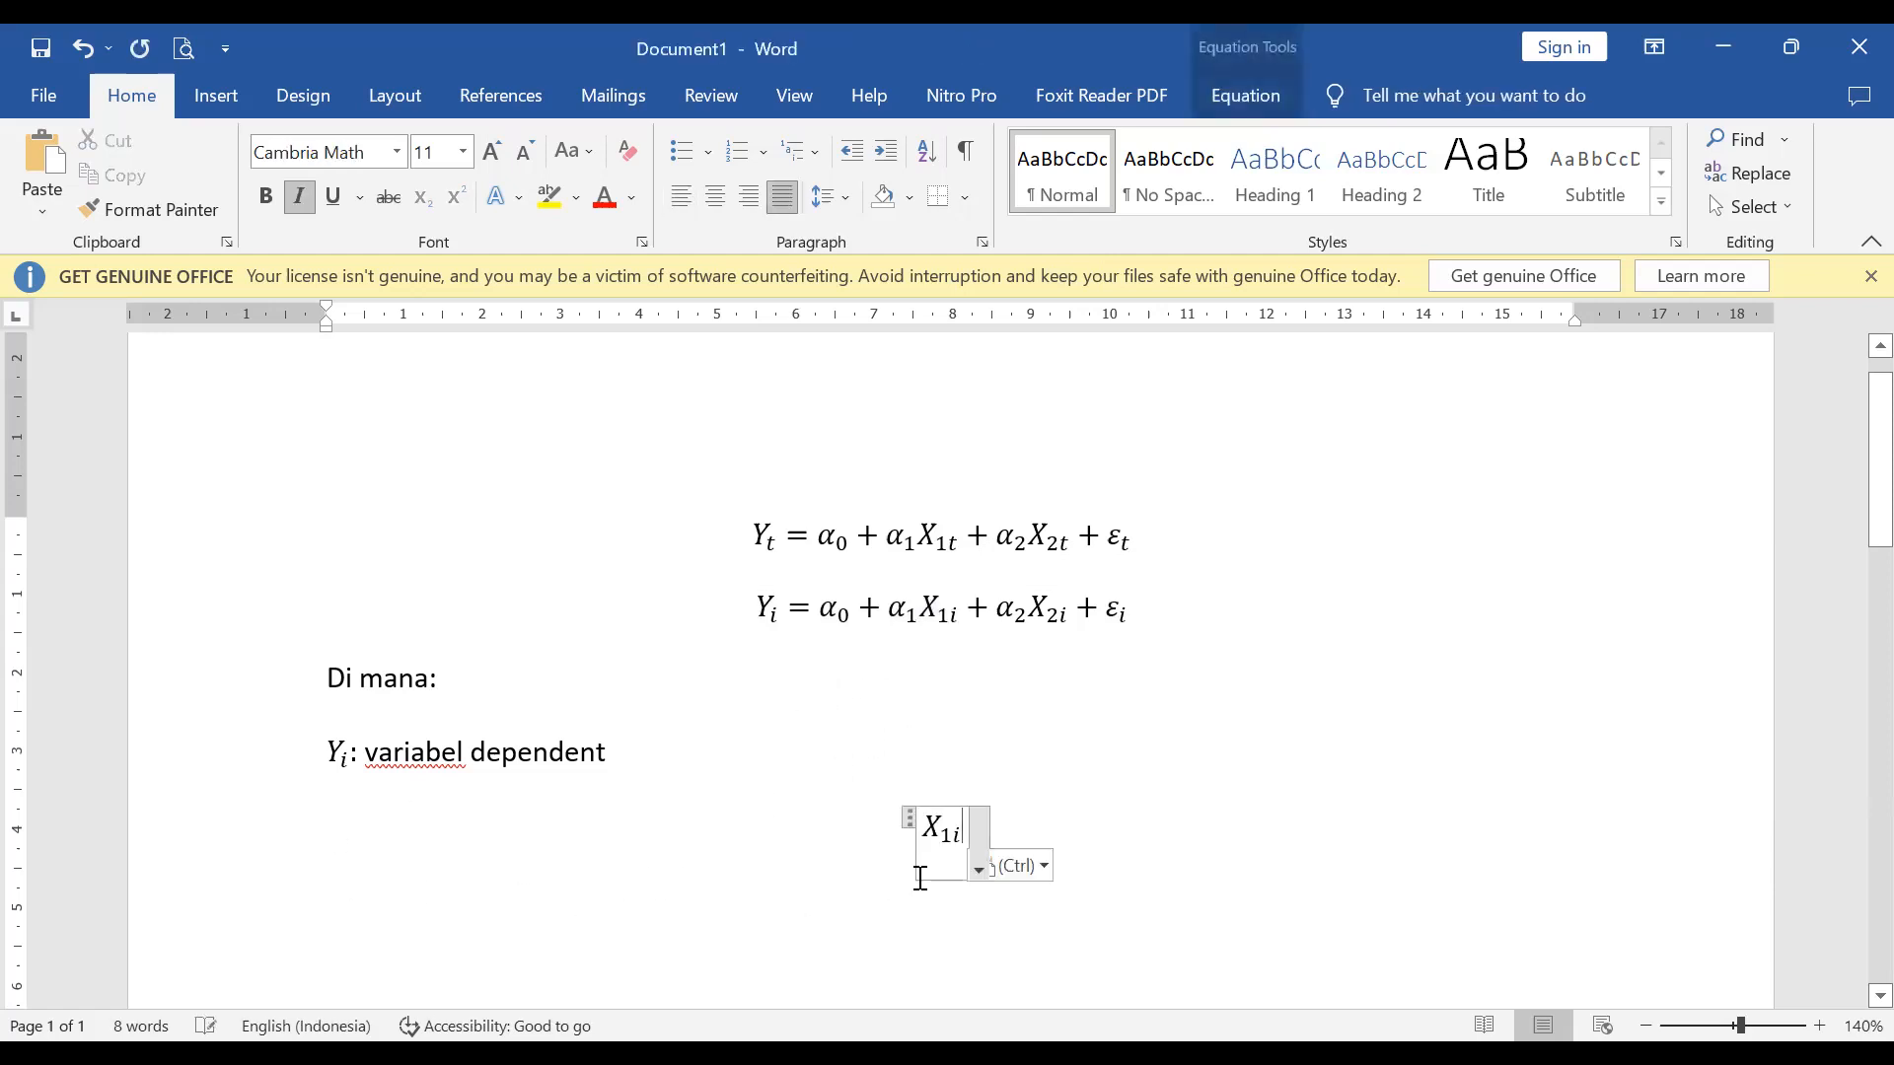
{"action": "left_click", "coordinate": [932, 875]}
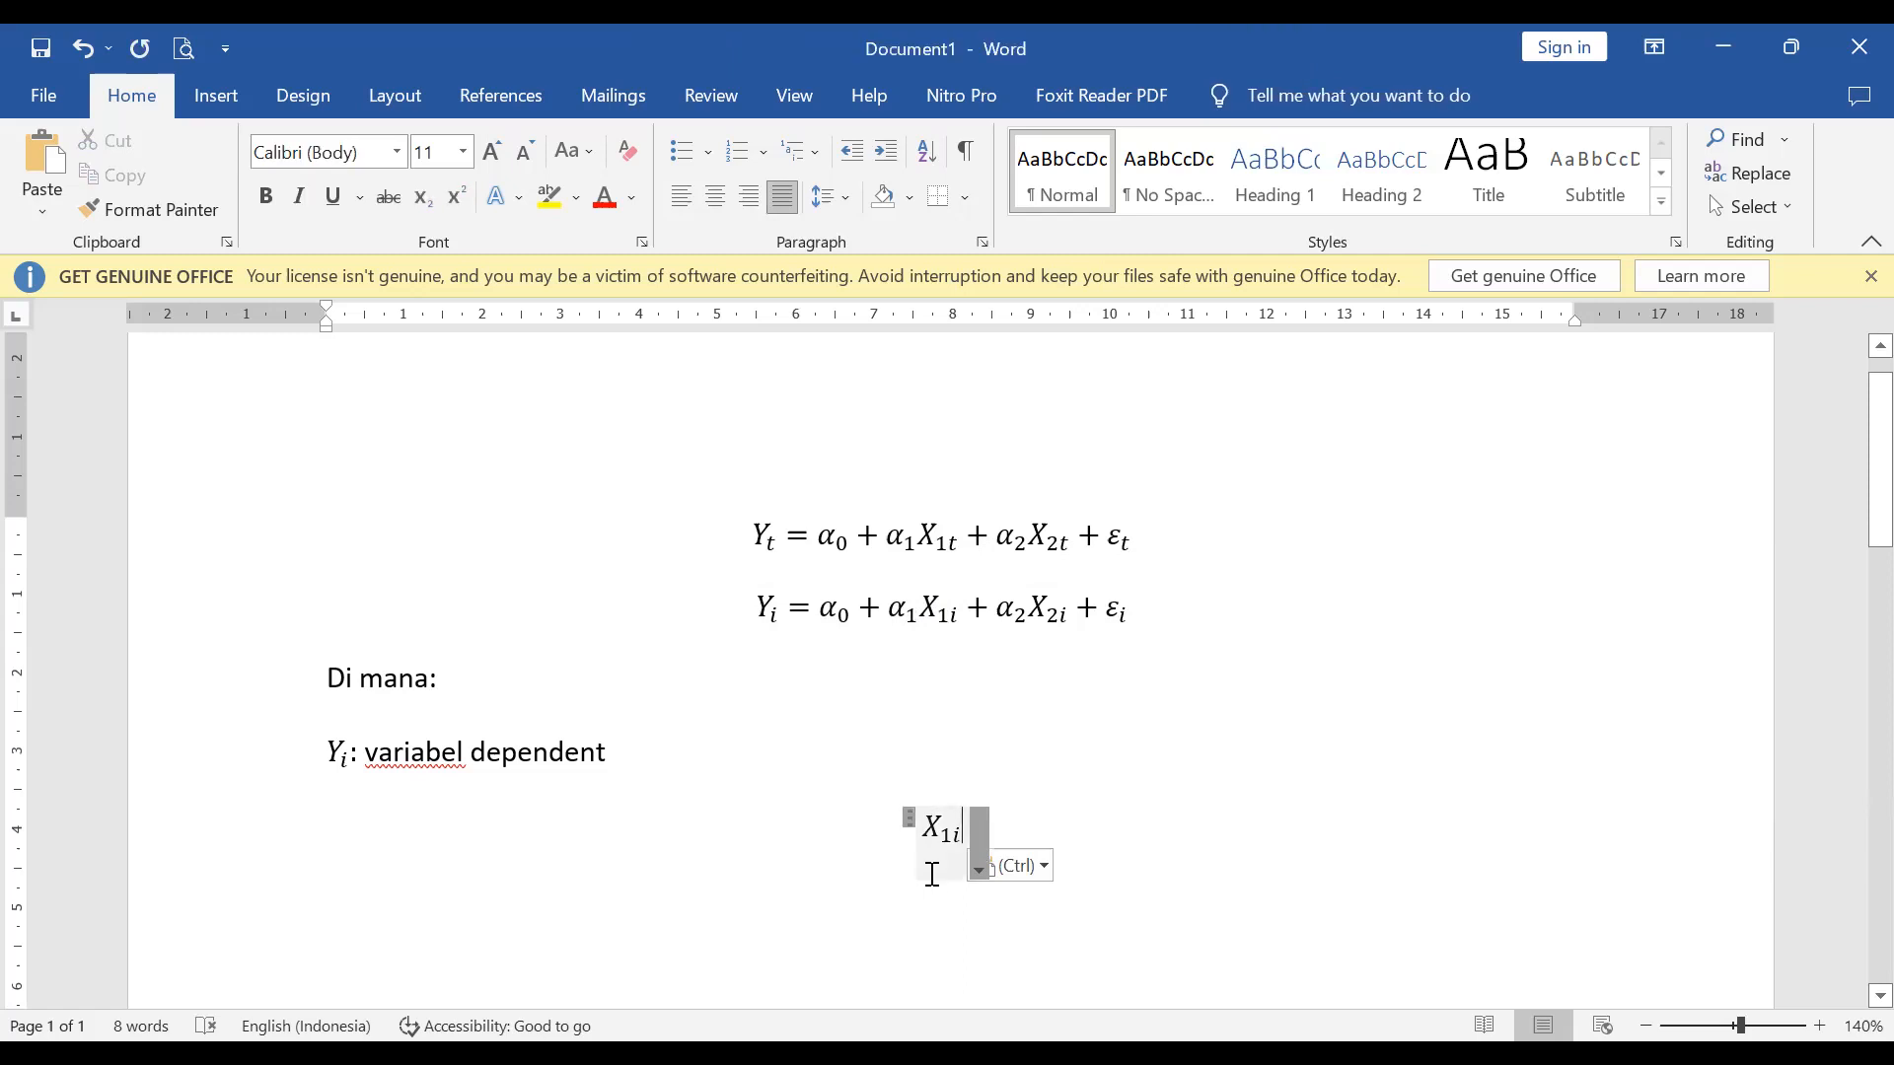
{"action": "type", "text": ":"}
{"action": "key", "text": "BackSpace"}
{"action": "type", "text": "variabel independen"}
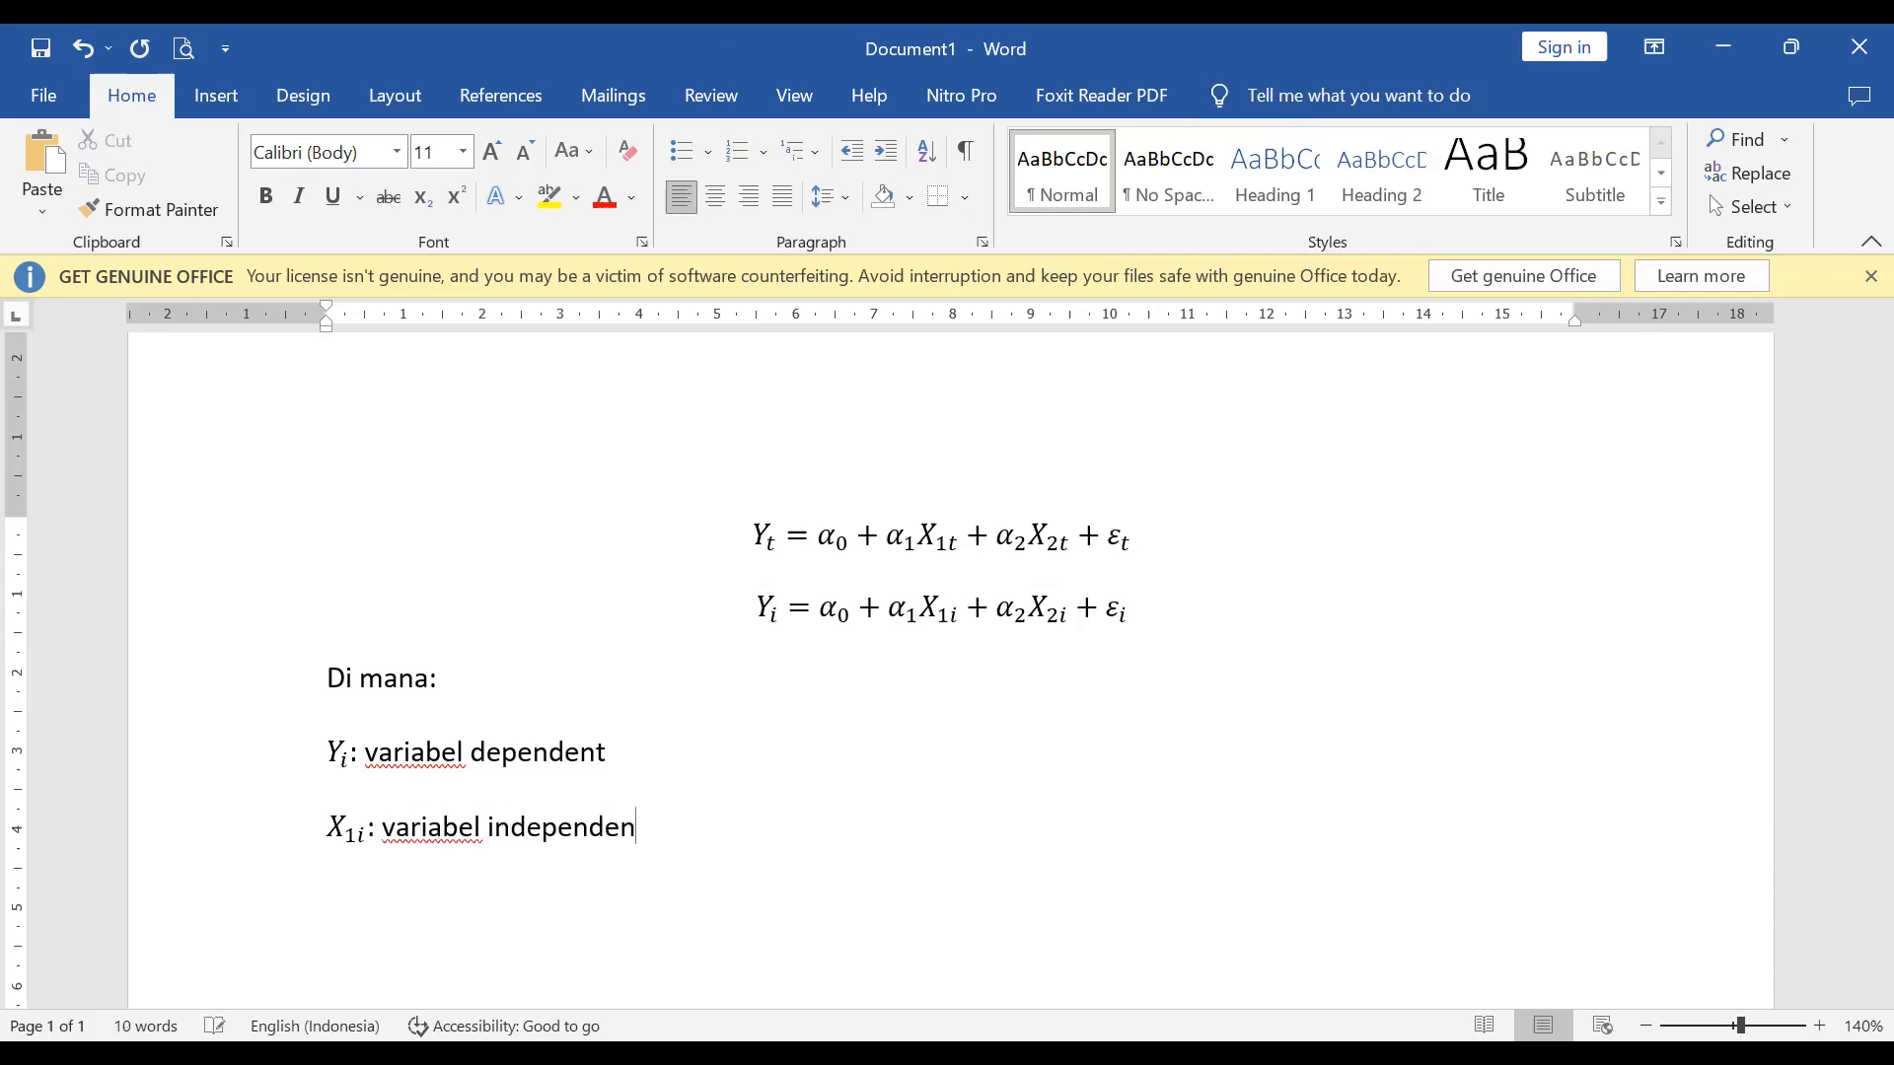
{"action": "type", "text": "t"}
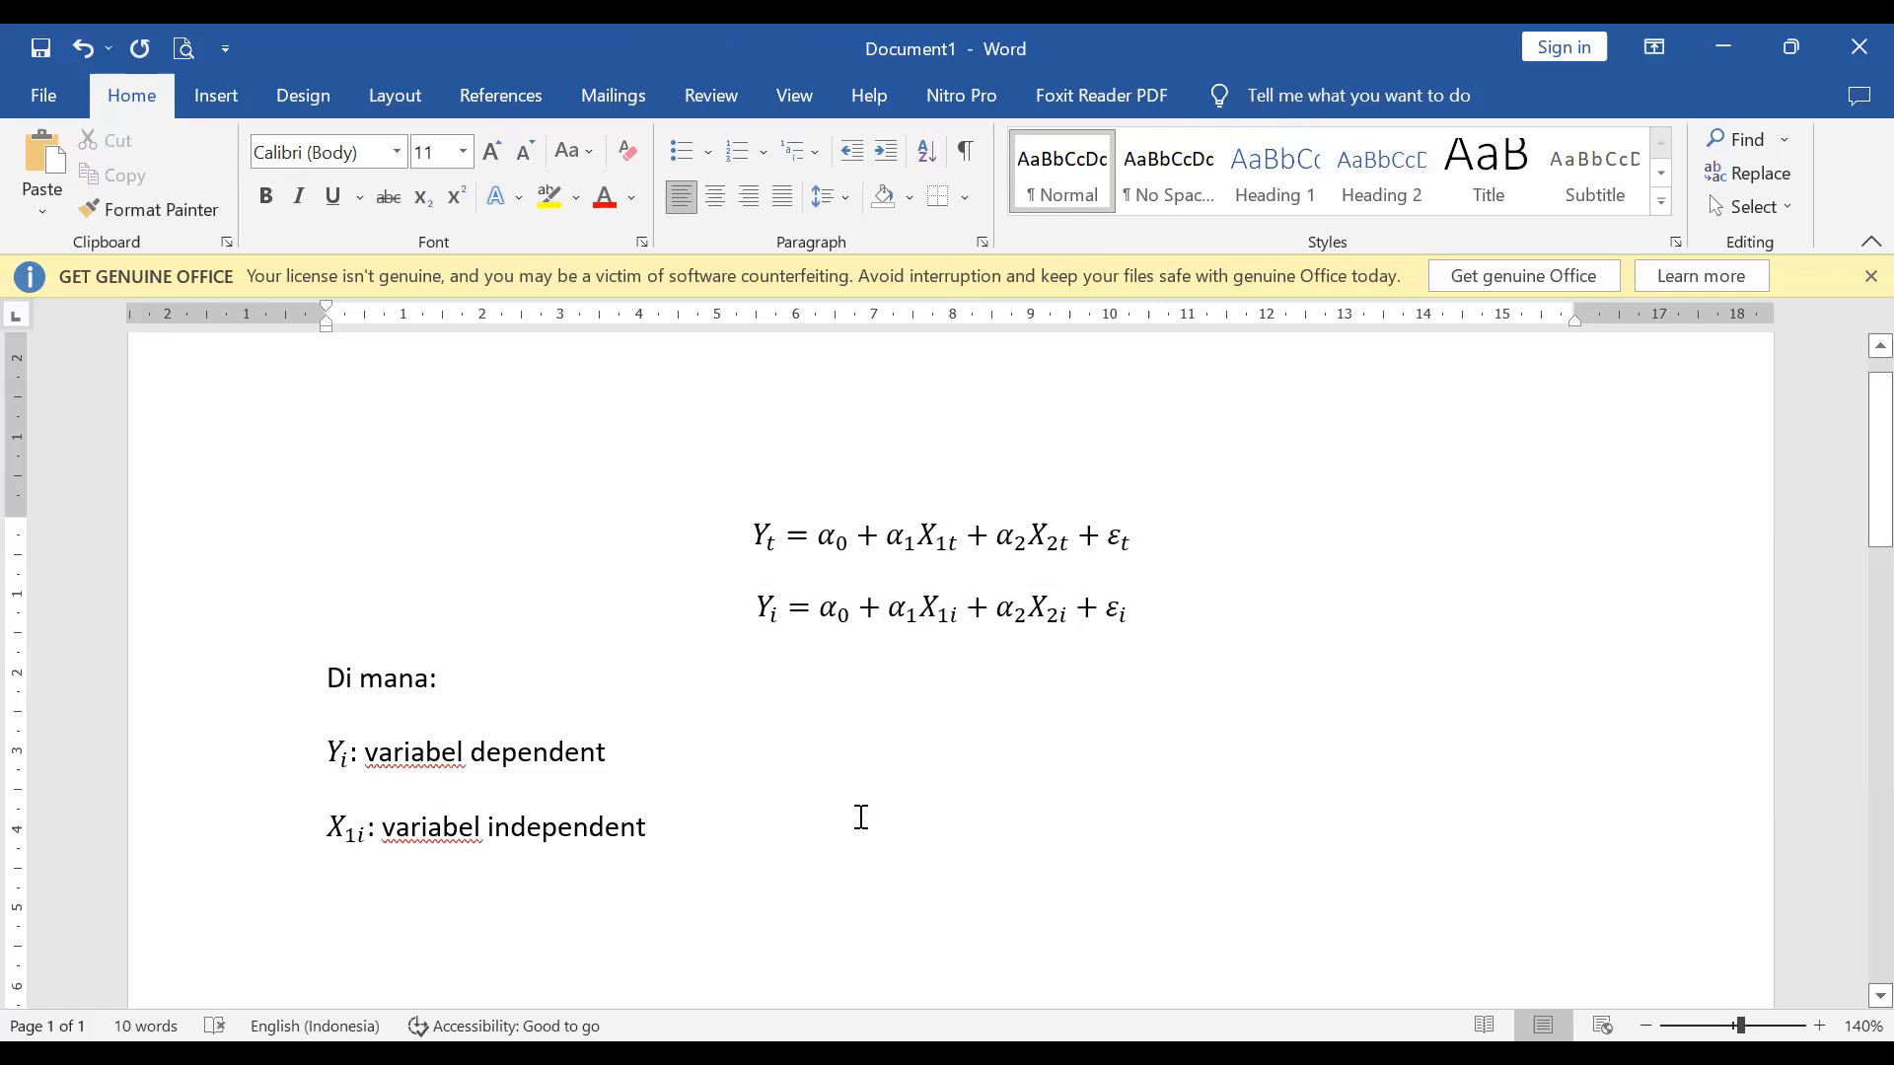
Copy α₀ from the second equation onto a new line below the X₁ᵢ definition and follow it with a colon
{"action": "left_click", "coordinate": [833, 626]}
{"action": "left_click_drag", "start_coordinate": [818, 609], "coordinate": [850, 613]}
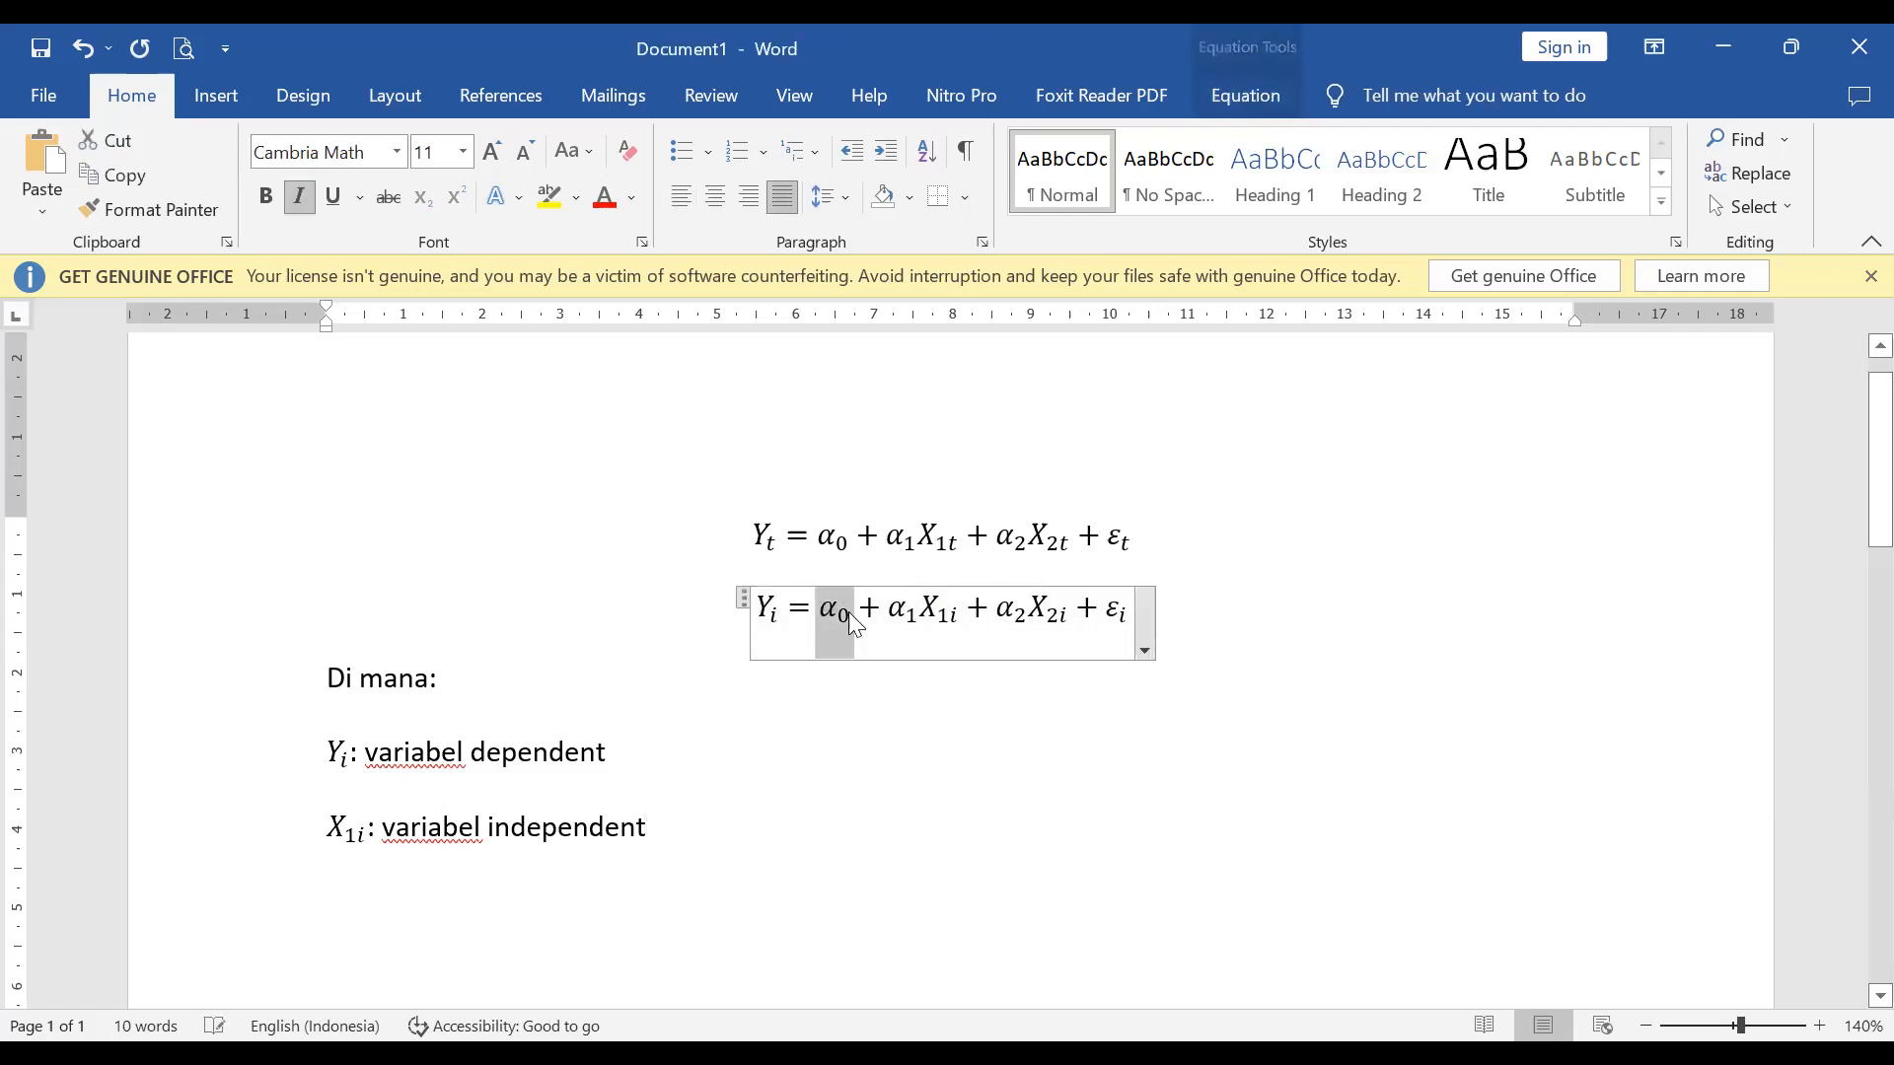
{"action": "left_click", "coordinate": [533, 898]}
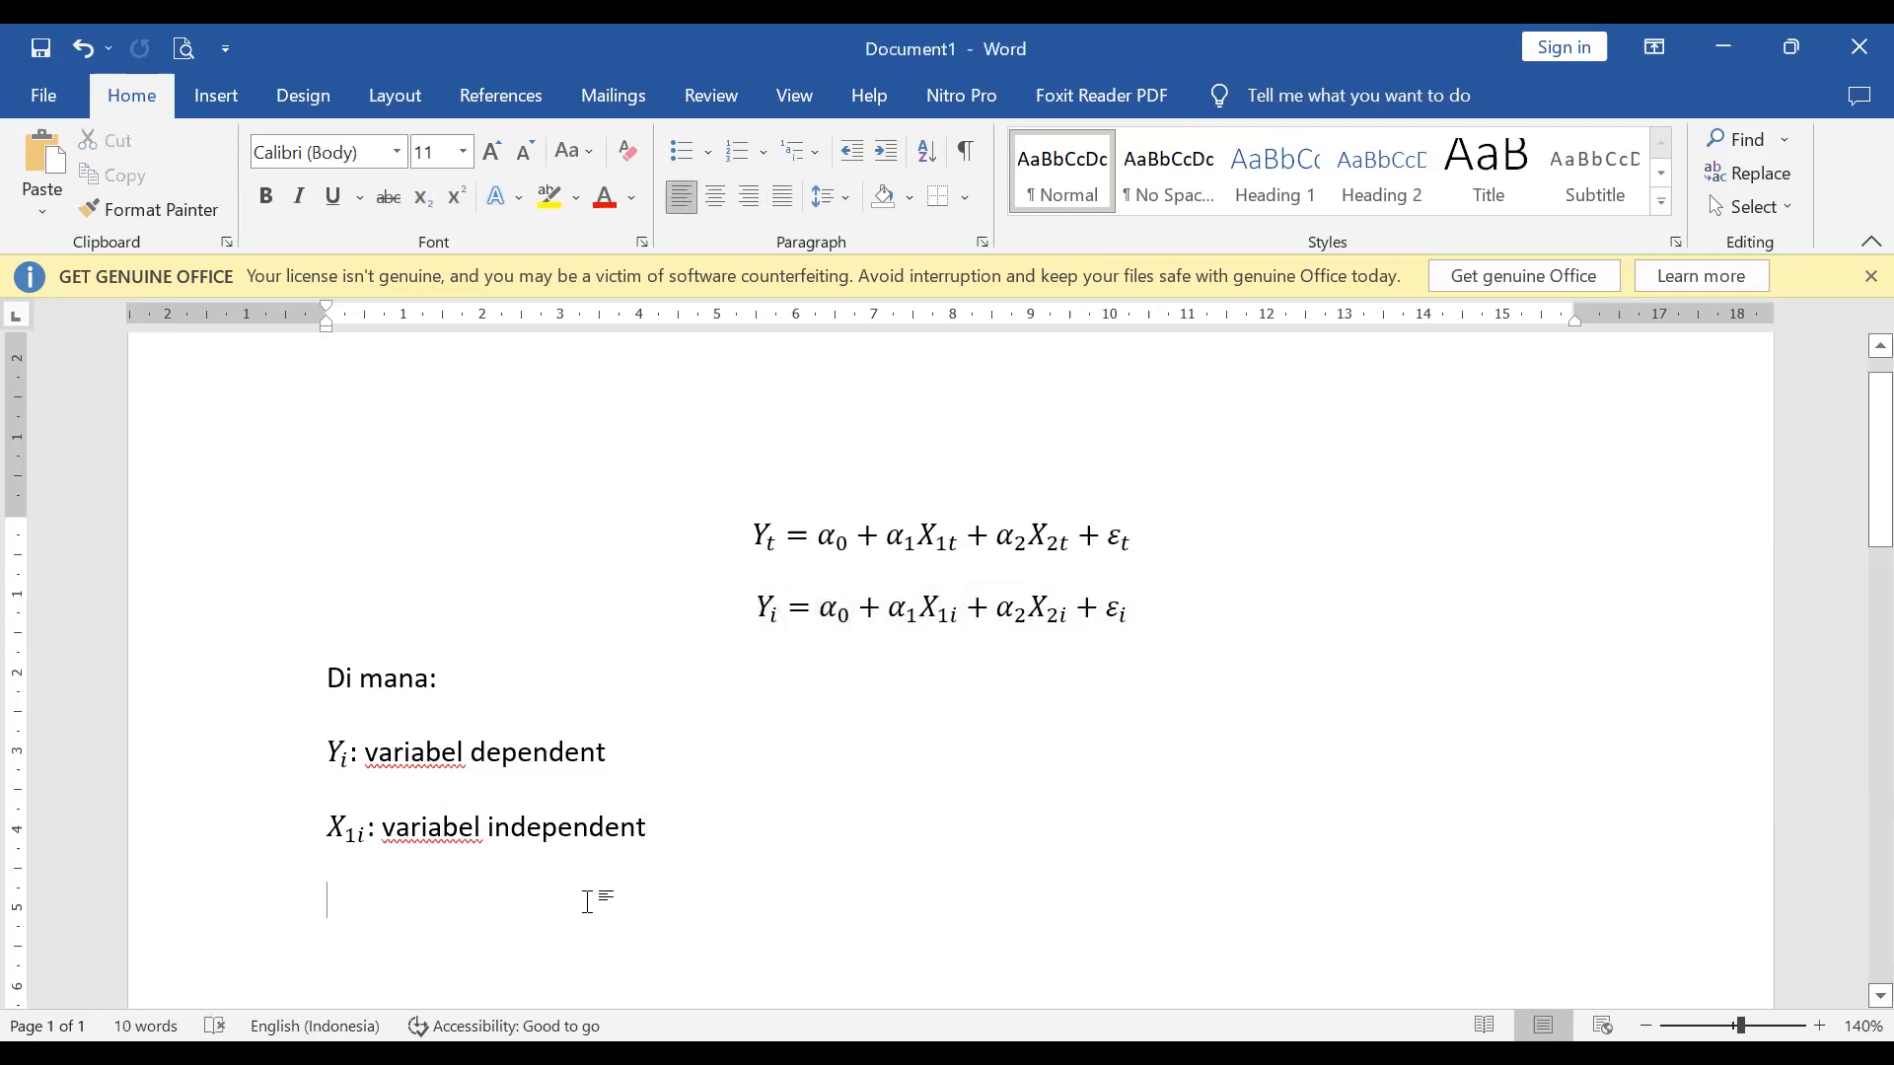
{"action": "key", "text": "ctrl+v"}
{"action": "type", "text": ":"}
{"action": "key", "text": "Right"}
Describe α₀ as "intercept atau konstanta" after its colon
{"action": "type", "text": "in"}
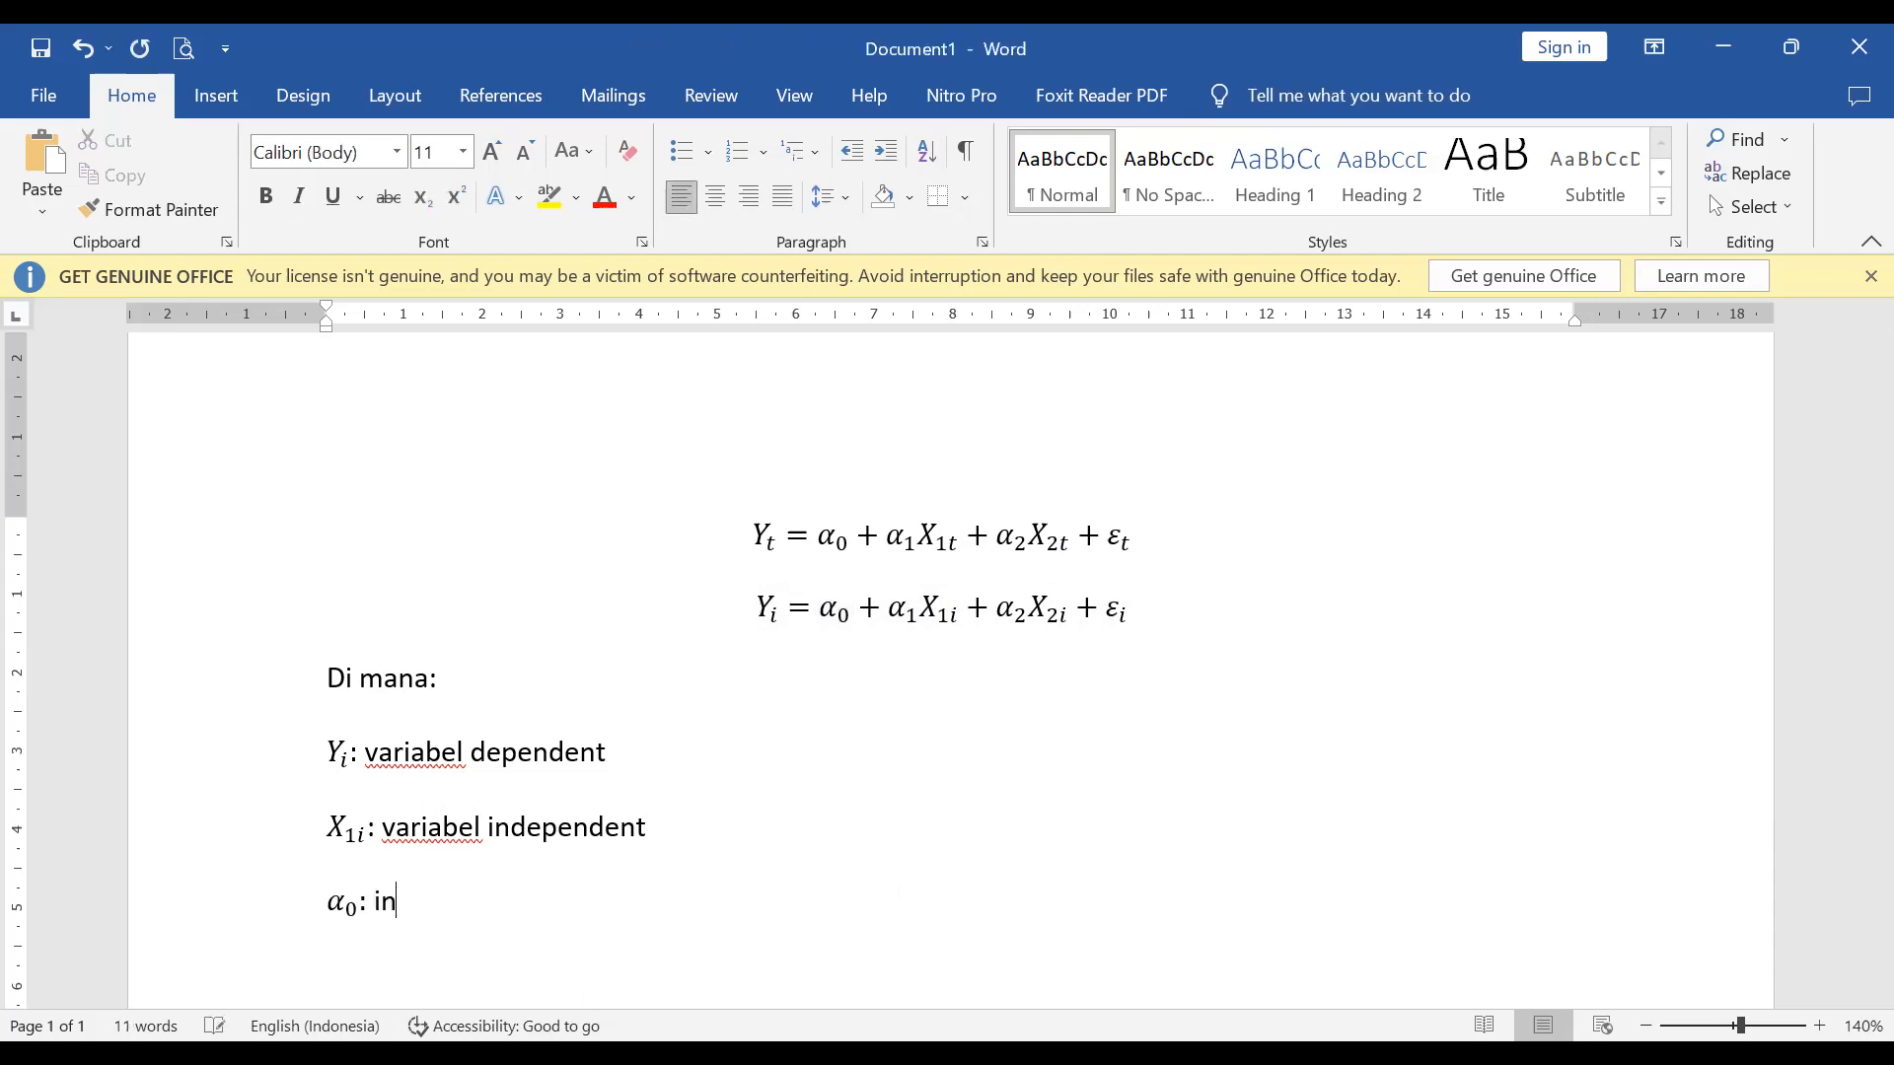
{"action": "type", "text": "tercept atau n"}
{"action": "key", "text": "BackSpace"}
{"action": "type", "text": "konstansta"}
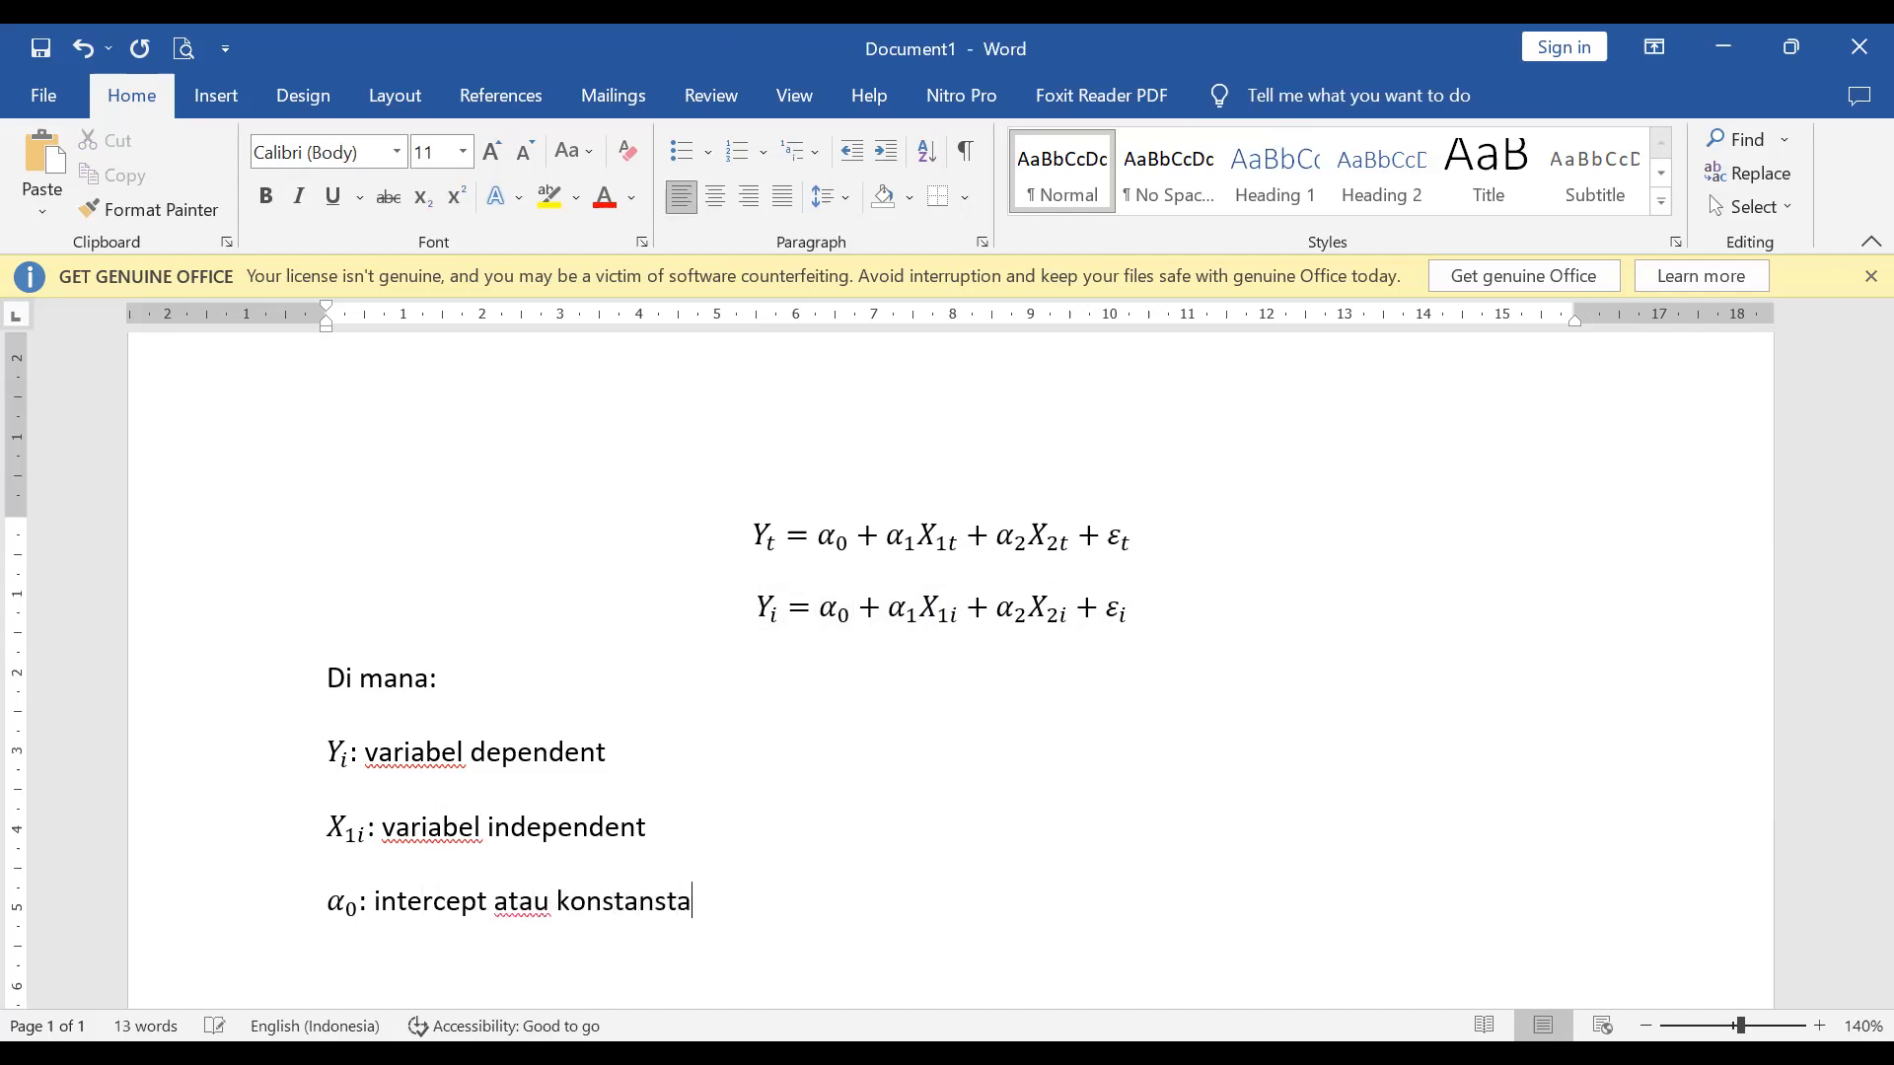
{"action": "key", "text": "BackSpace"}
{"action": "key", "text": "BackSpace"}
{"action": "key", "text": "BackSpace"}
{"action": "type", "text": "ta"}
Add the definition "α₁: koefisien regresi" on the line below the α₀ definition, using α₁ copied from the second equation
{"action": "left_click_drag", "start_coordinate": [899, 608], "coordinate": [916, 610]}
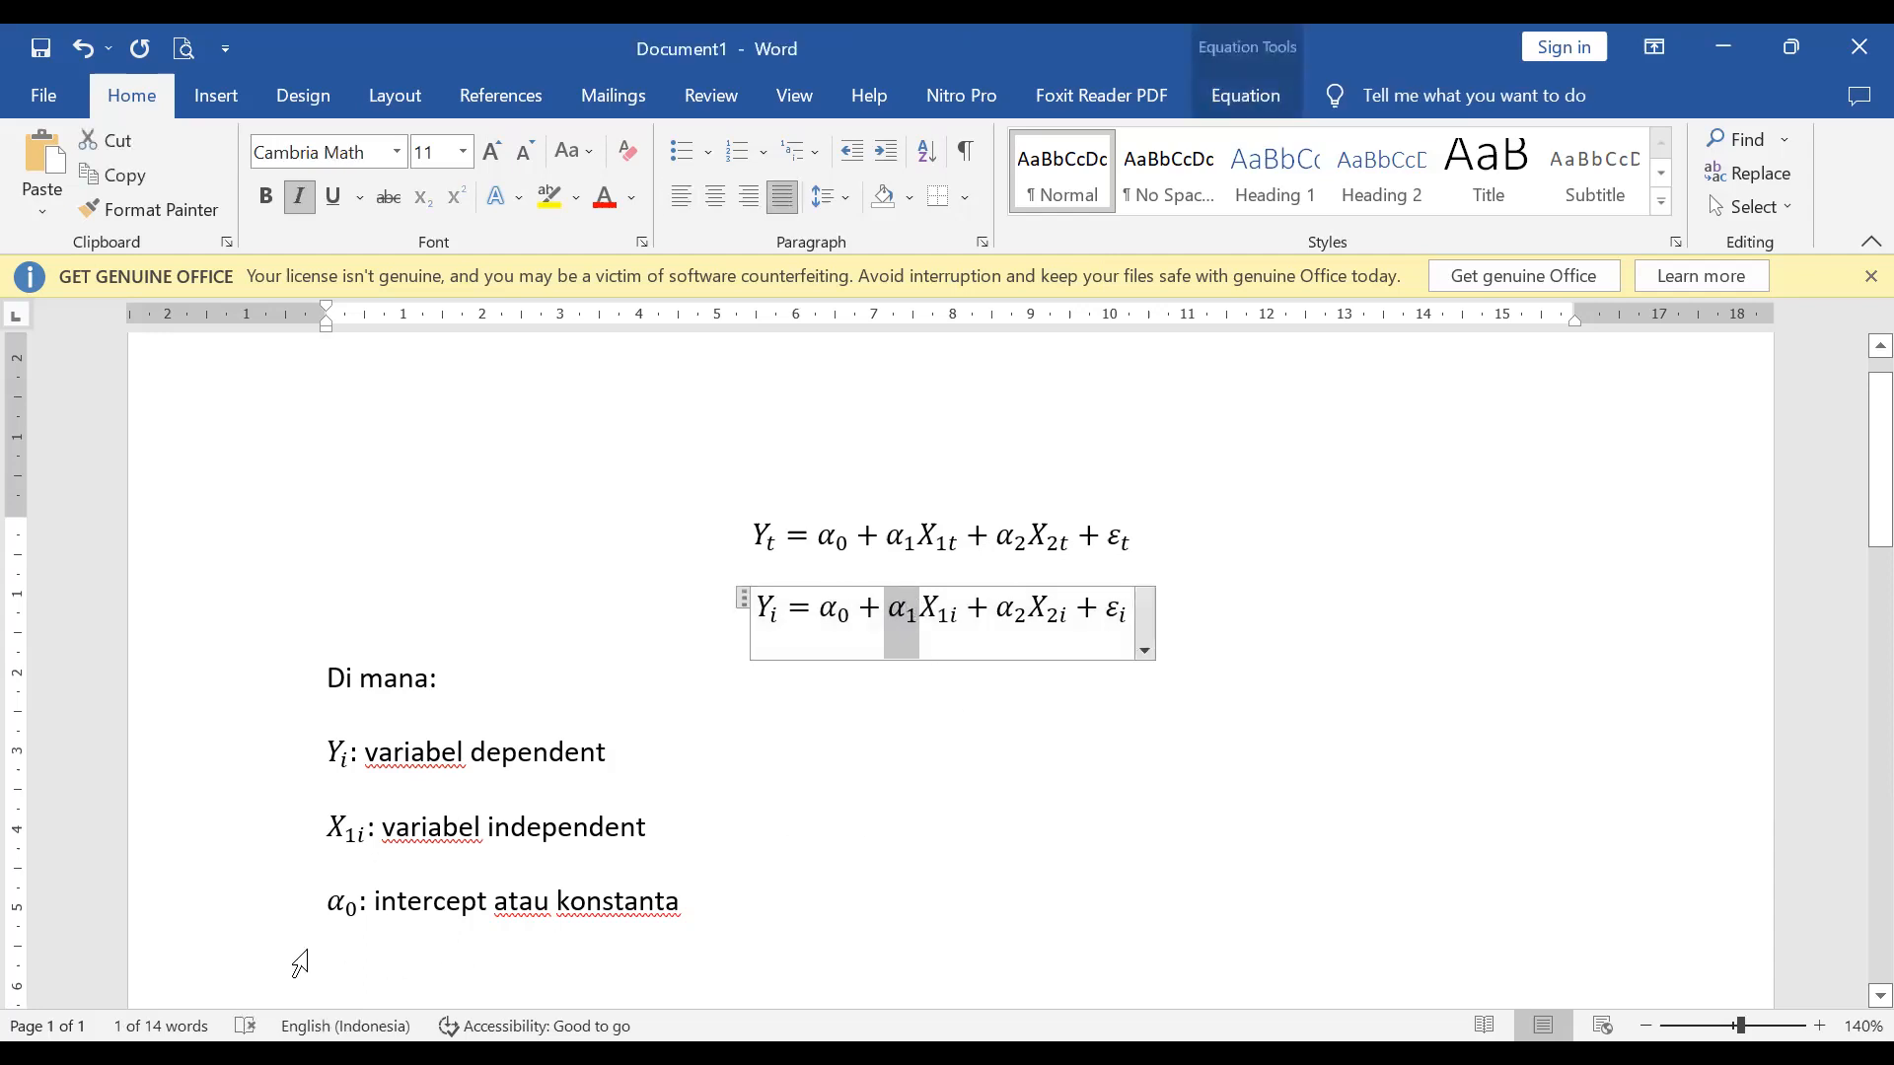
{"action": "left_click", "coordinate": [341, 965]}
{"action": "key", "text": "ctrl+v"}
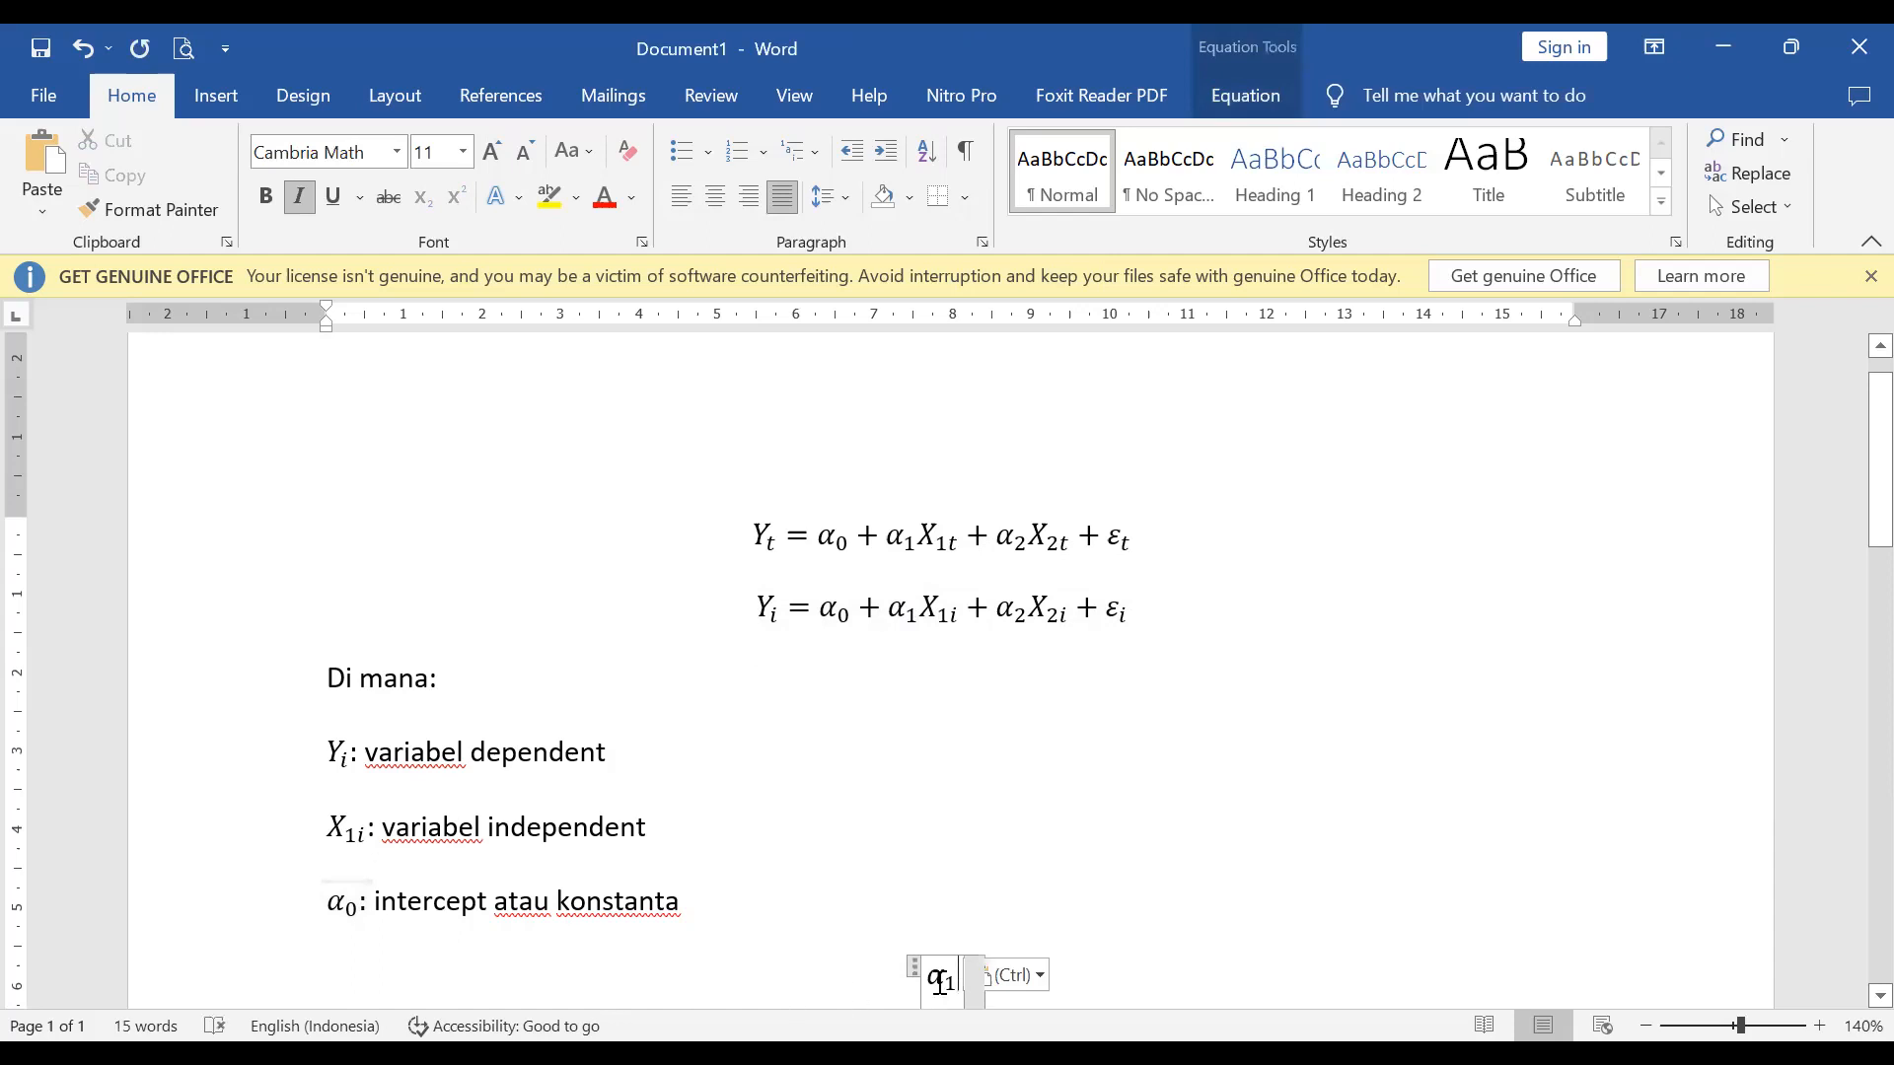
{"action": "key", "text": "Right"}
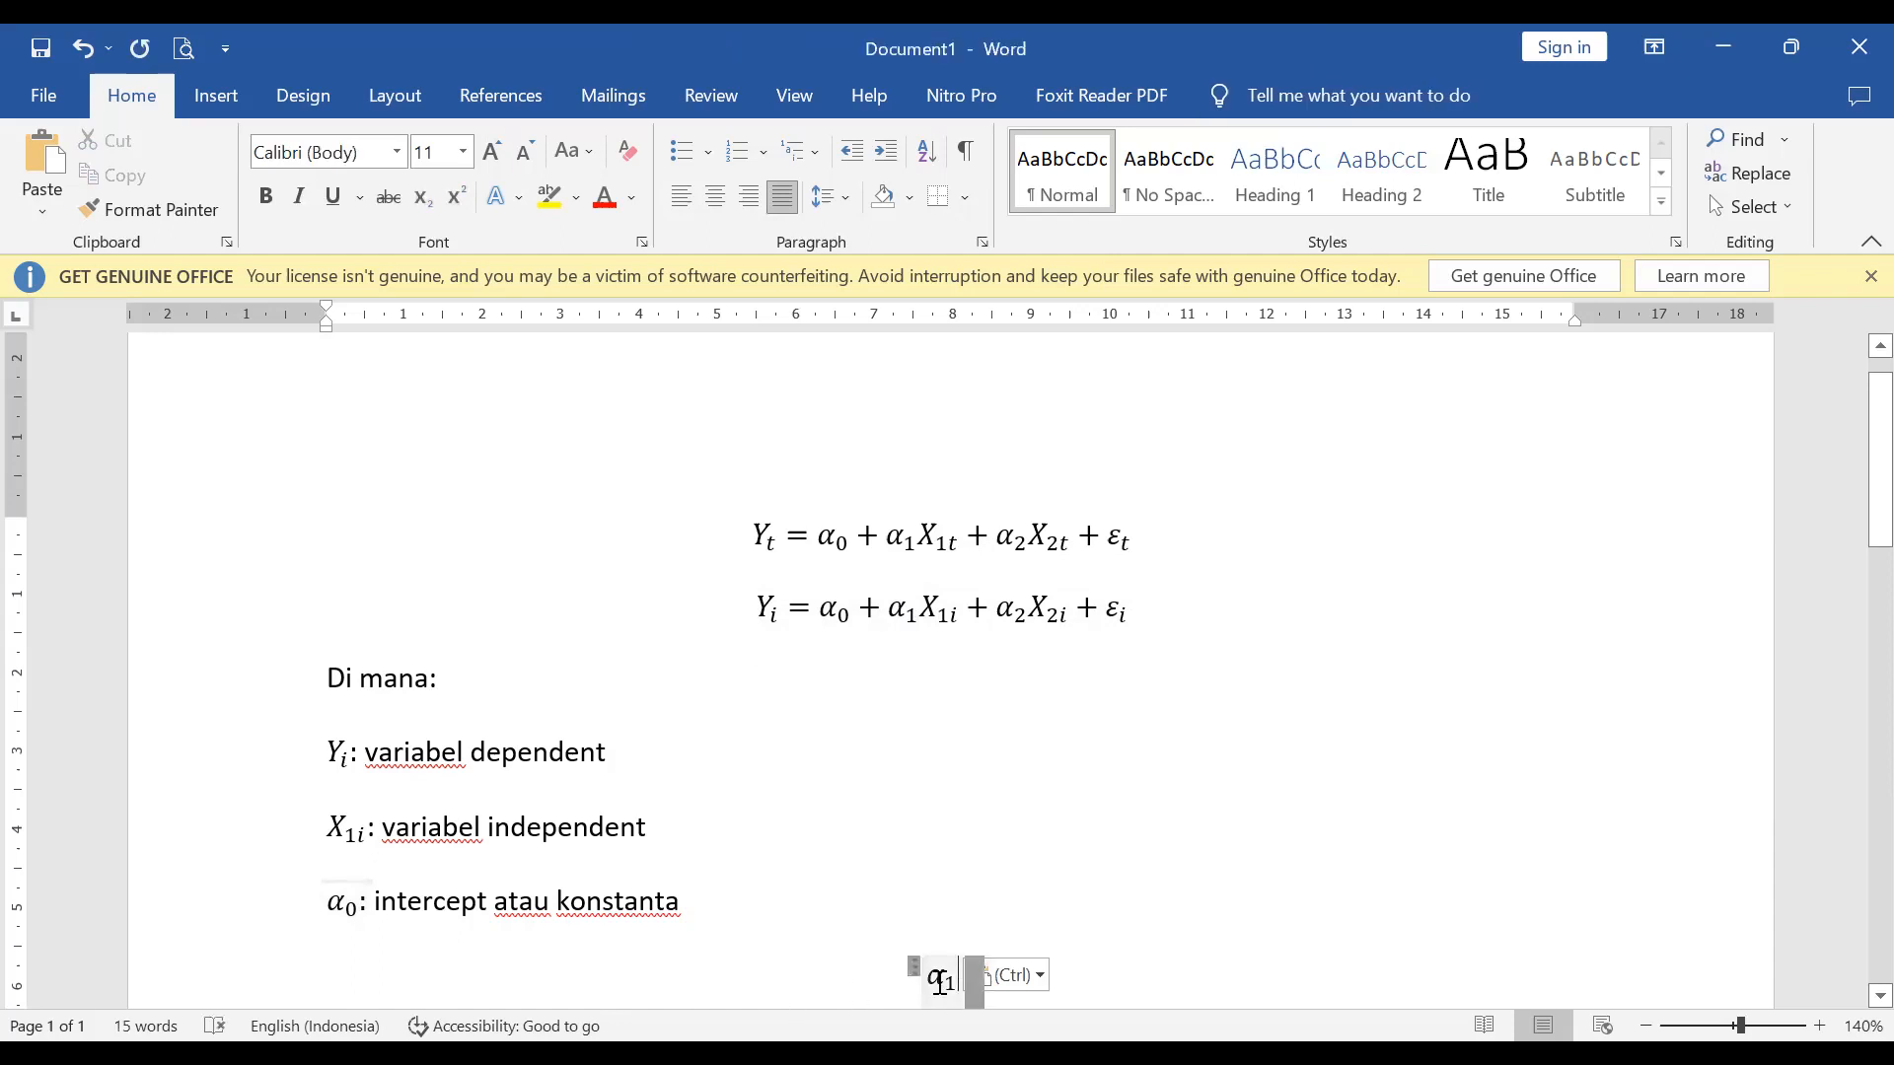
{"action": "type", "text": ":"}
{"action": "key", "text": "Return"}
{"action": "key", "text": "BackSpace"}
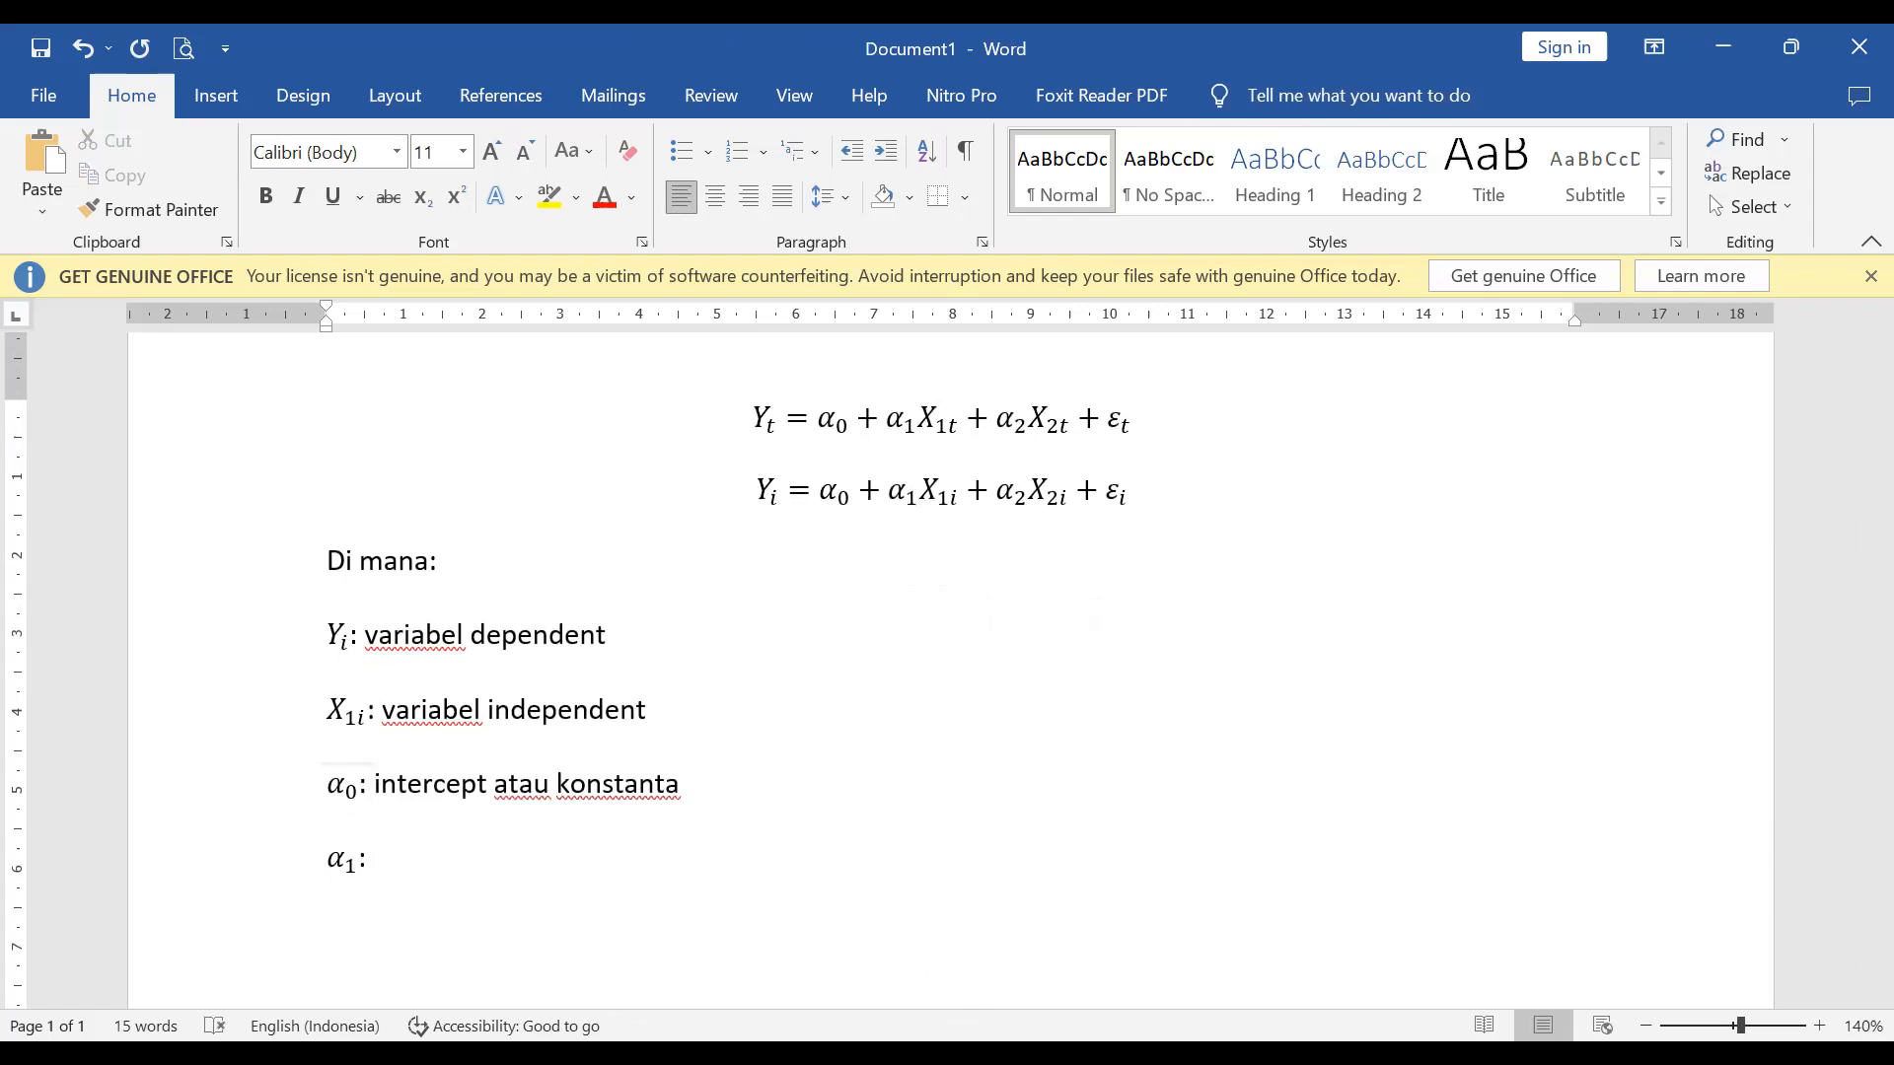
{"action": "type", "text": "koefisien regrresi"}
{"action": "key", "text": "Return"}
{"action": "left_click", "coordinate": [634, 634]}
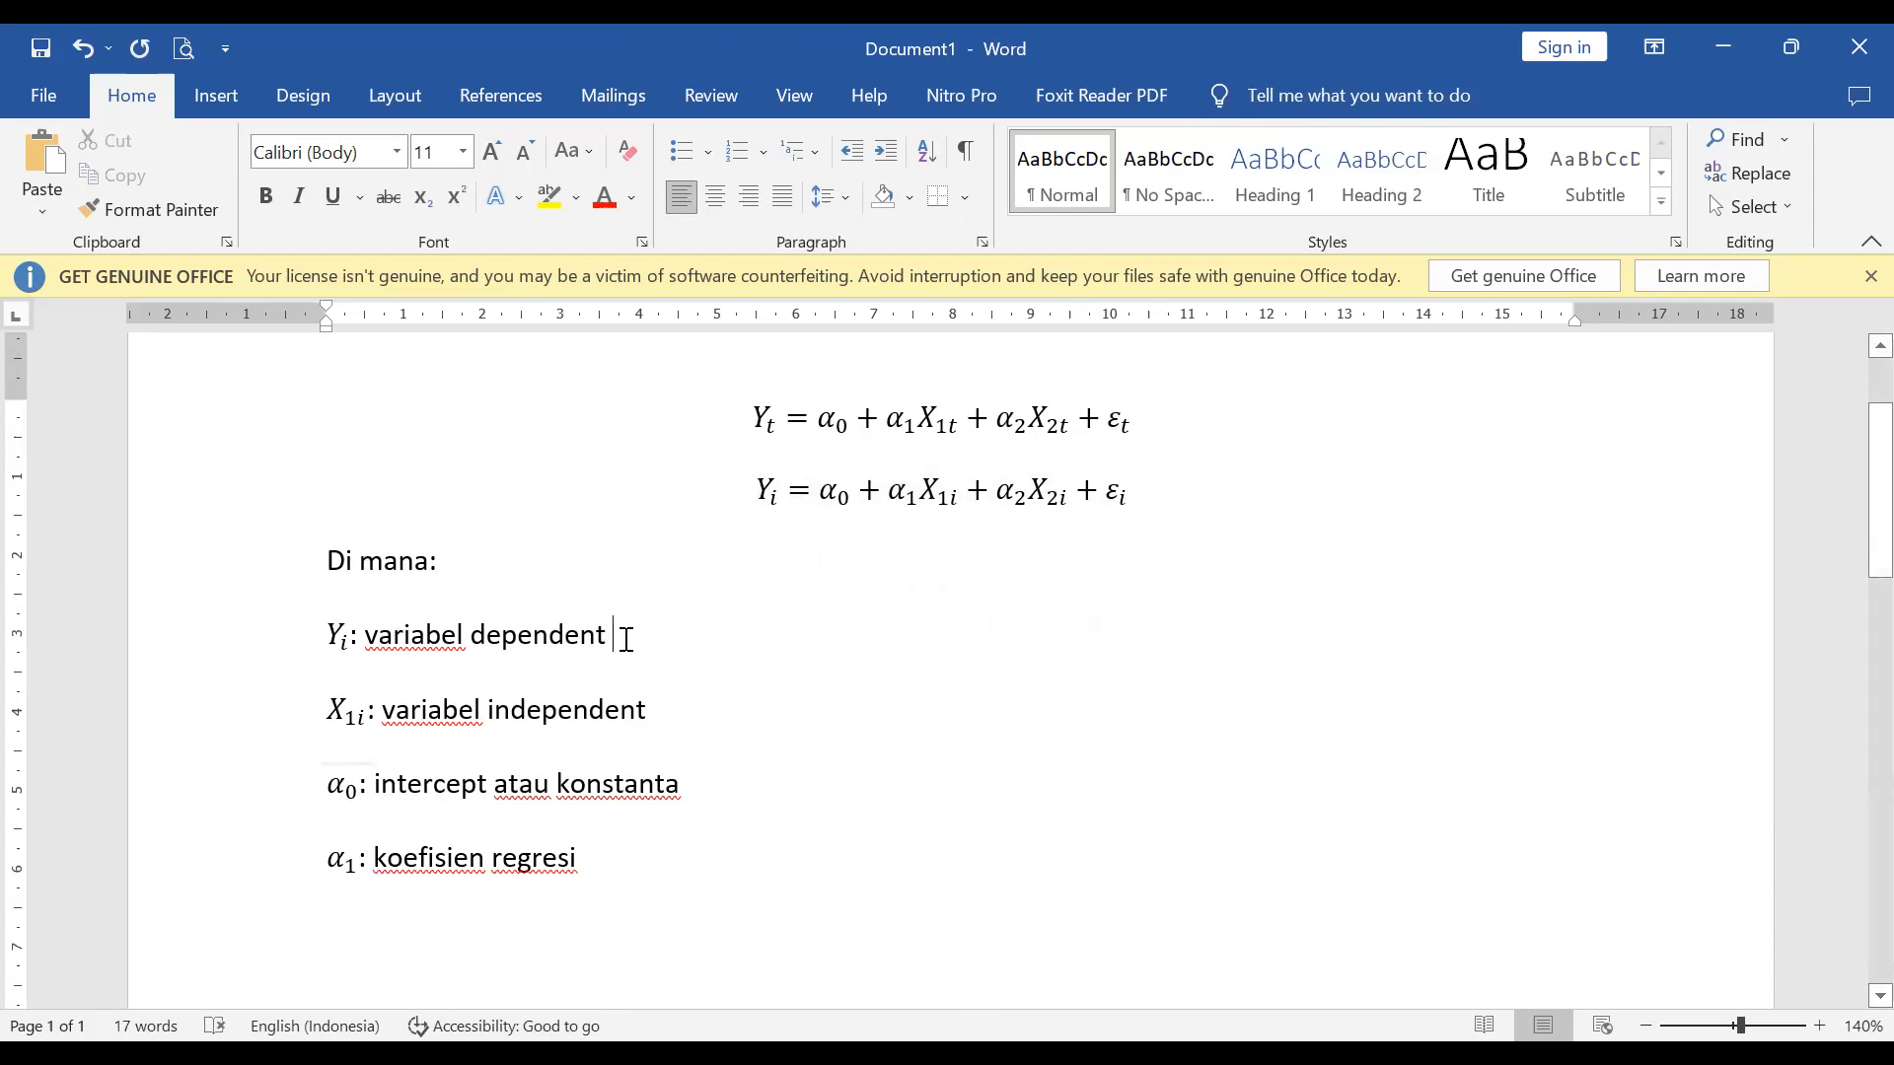
Add the left-aligned definition "εᵢ: error term, disturbance error." below the α₁ definition, using εᵢ copied from the second equation
{"action": "left_click", "coordinate": [329, 903]}
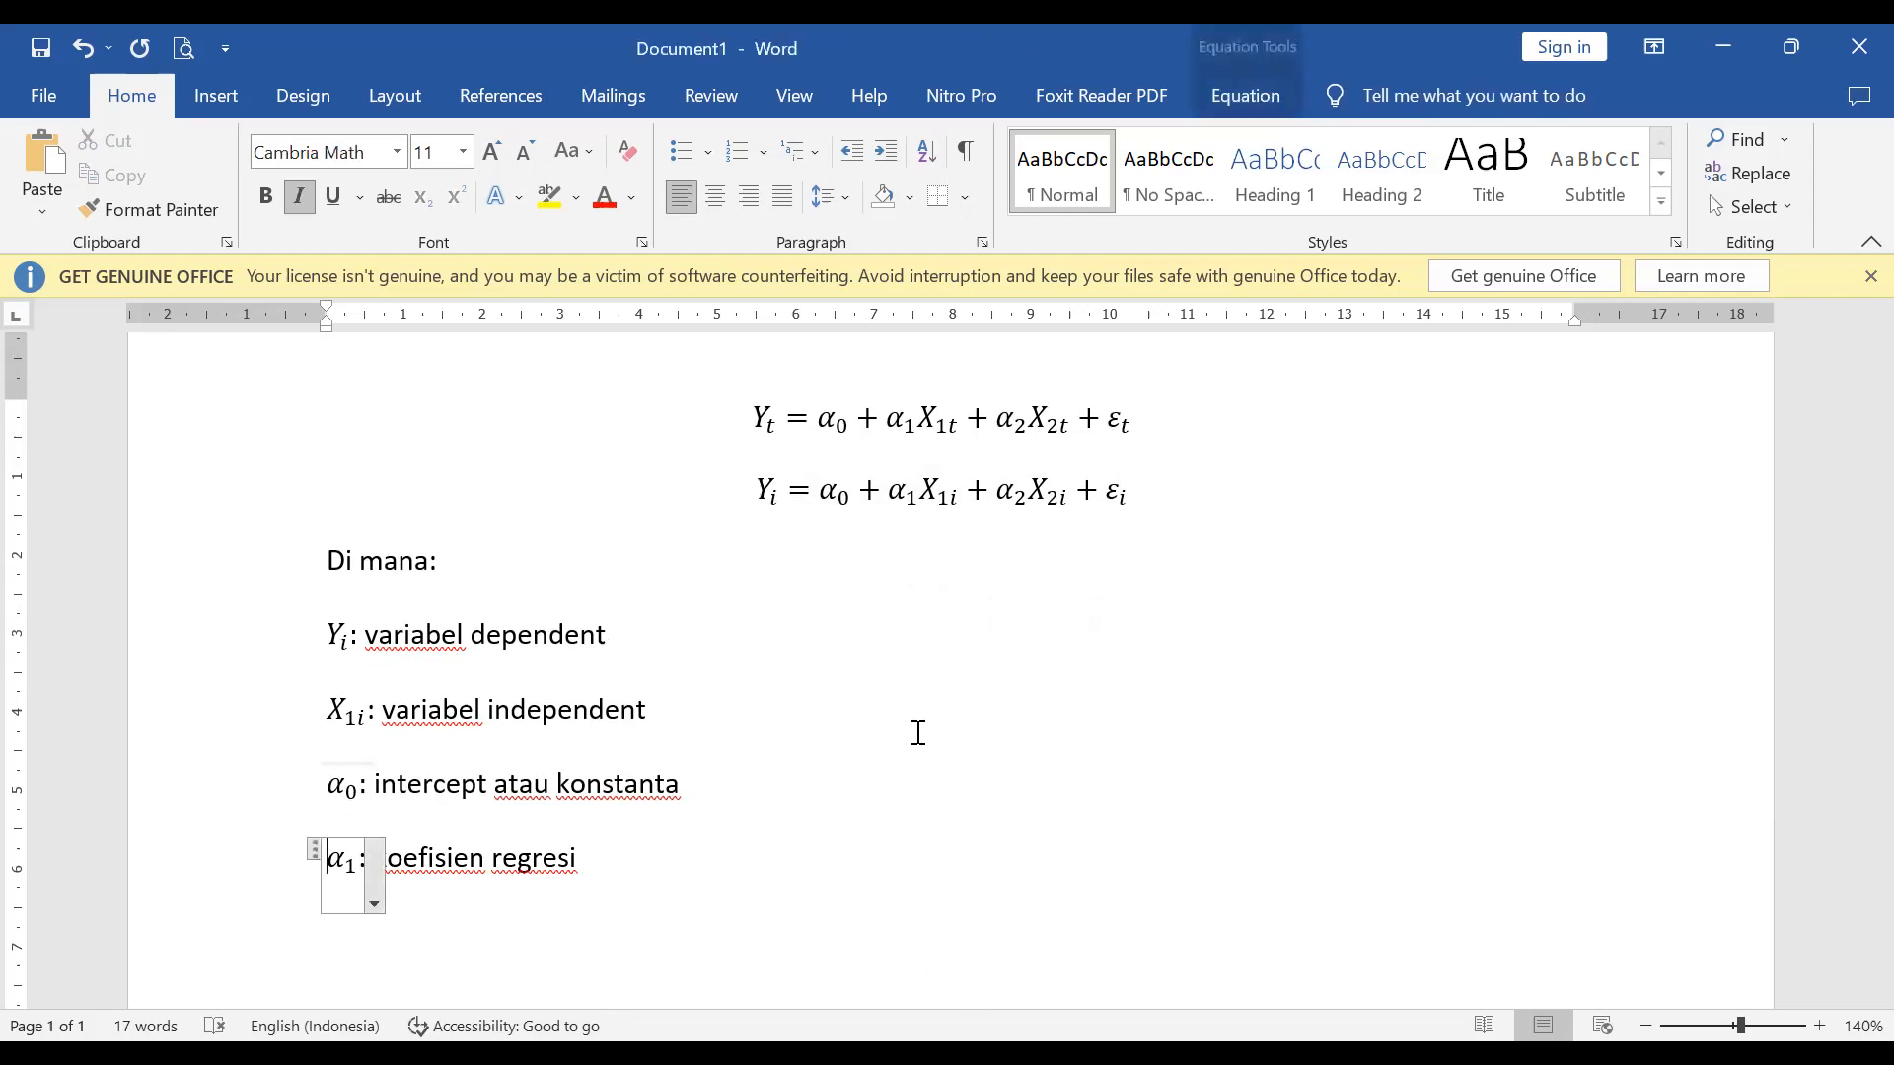
{"action": "double_click", "coordinate": [1112, 493]}
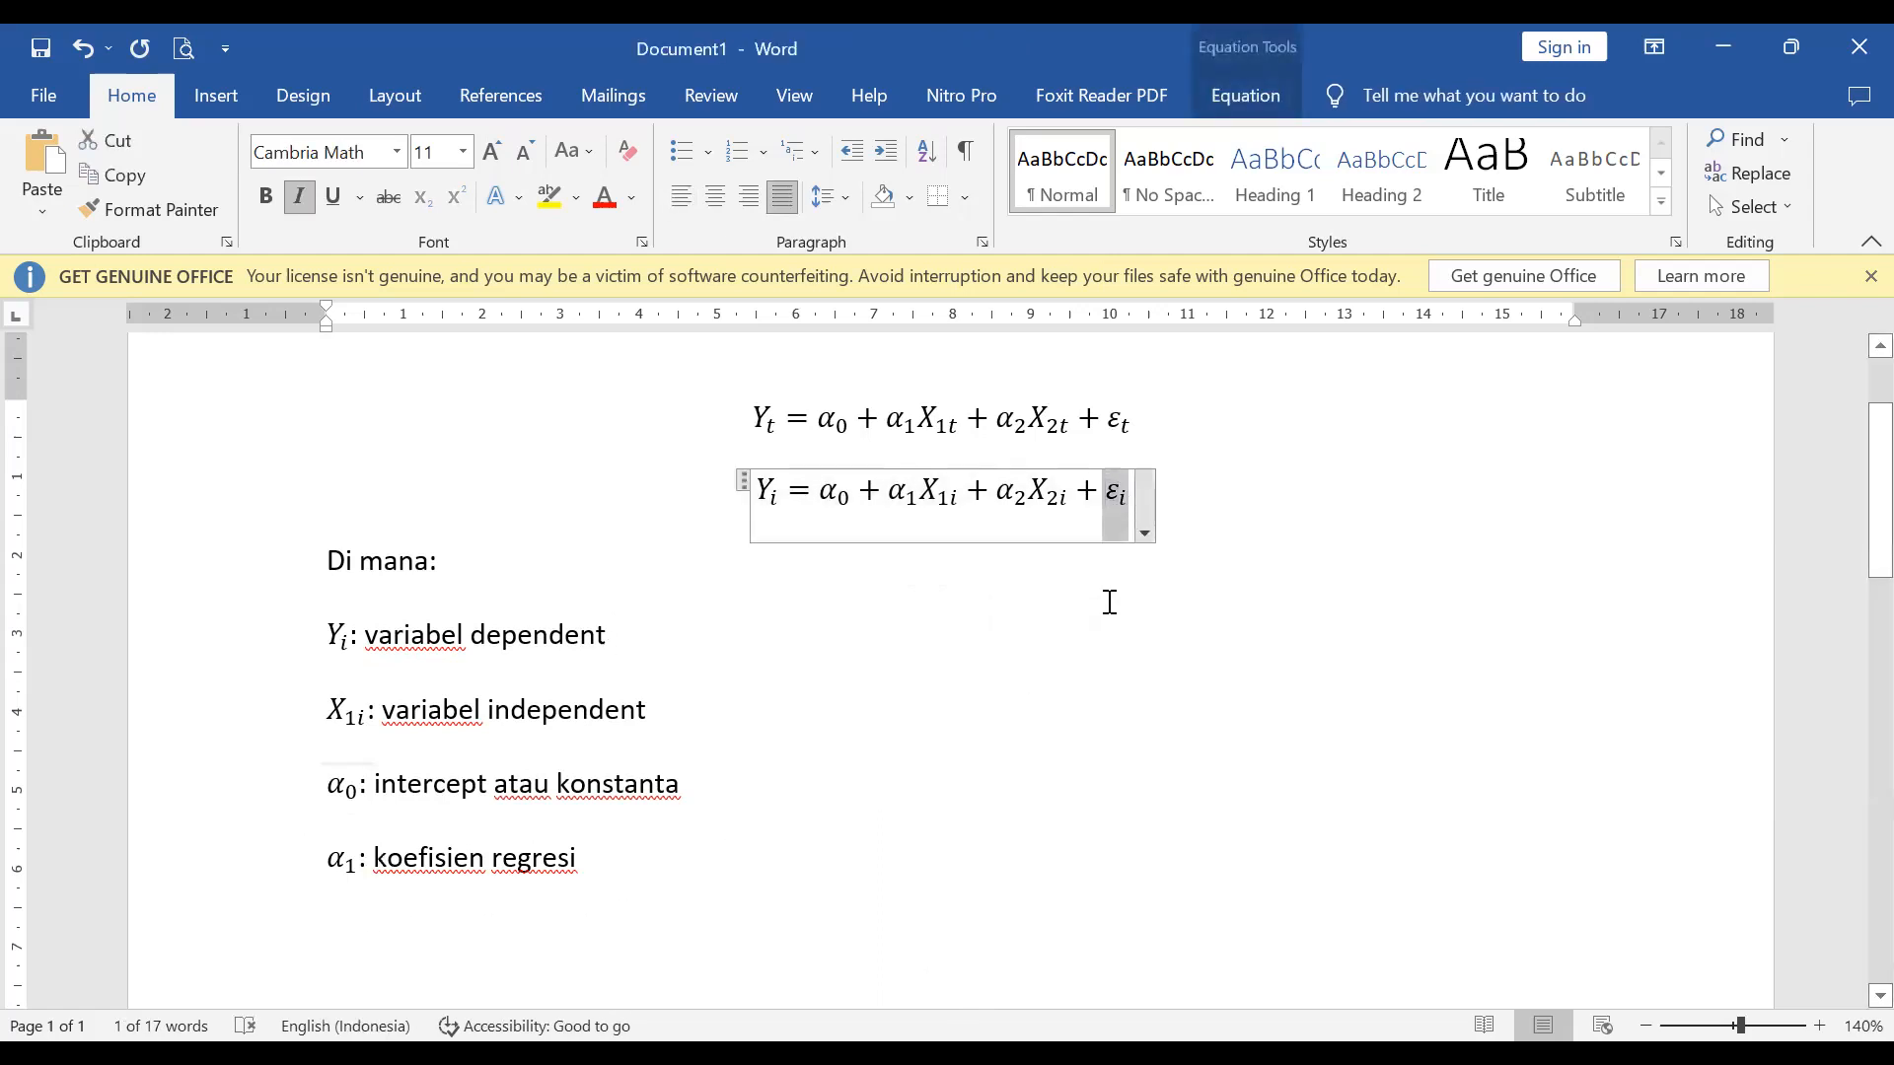
{"action": "left_click", "coordinate": [350, 922]}
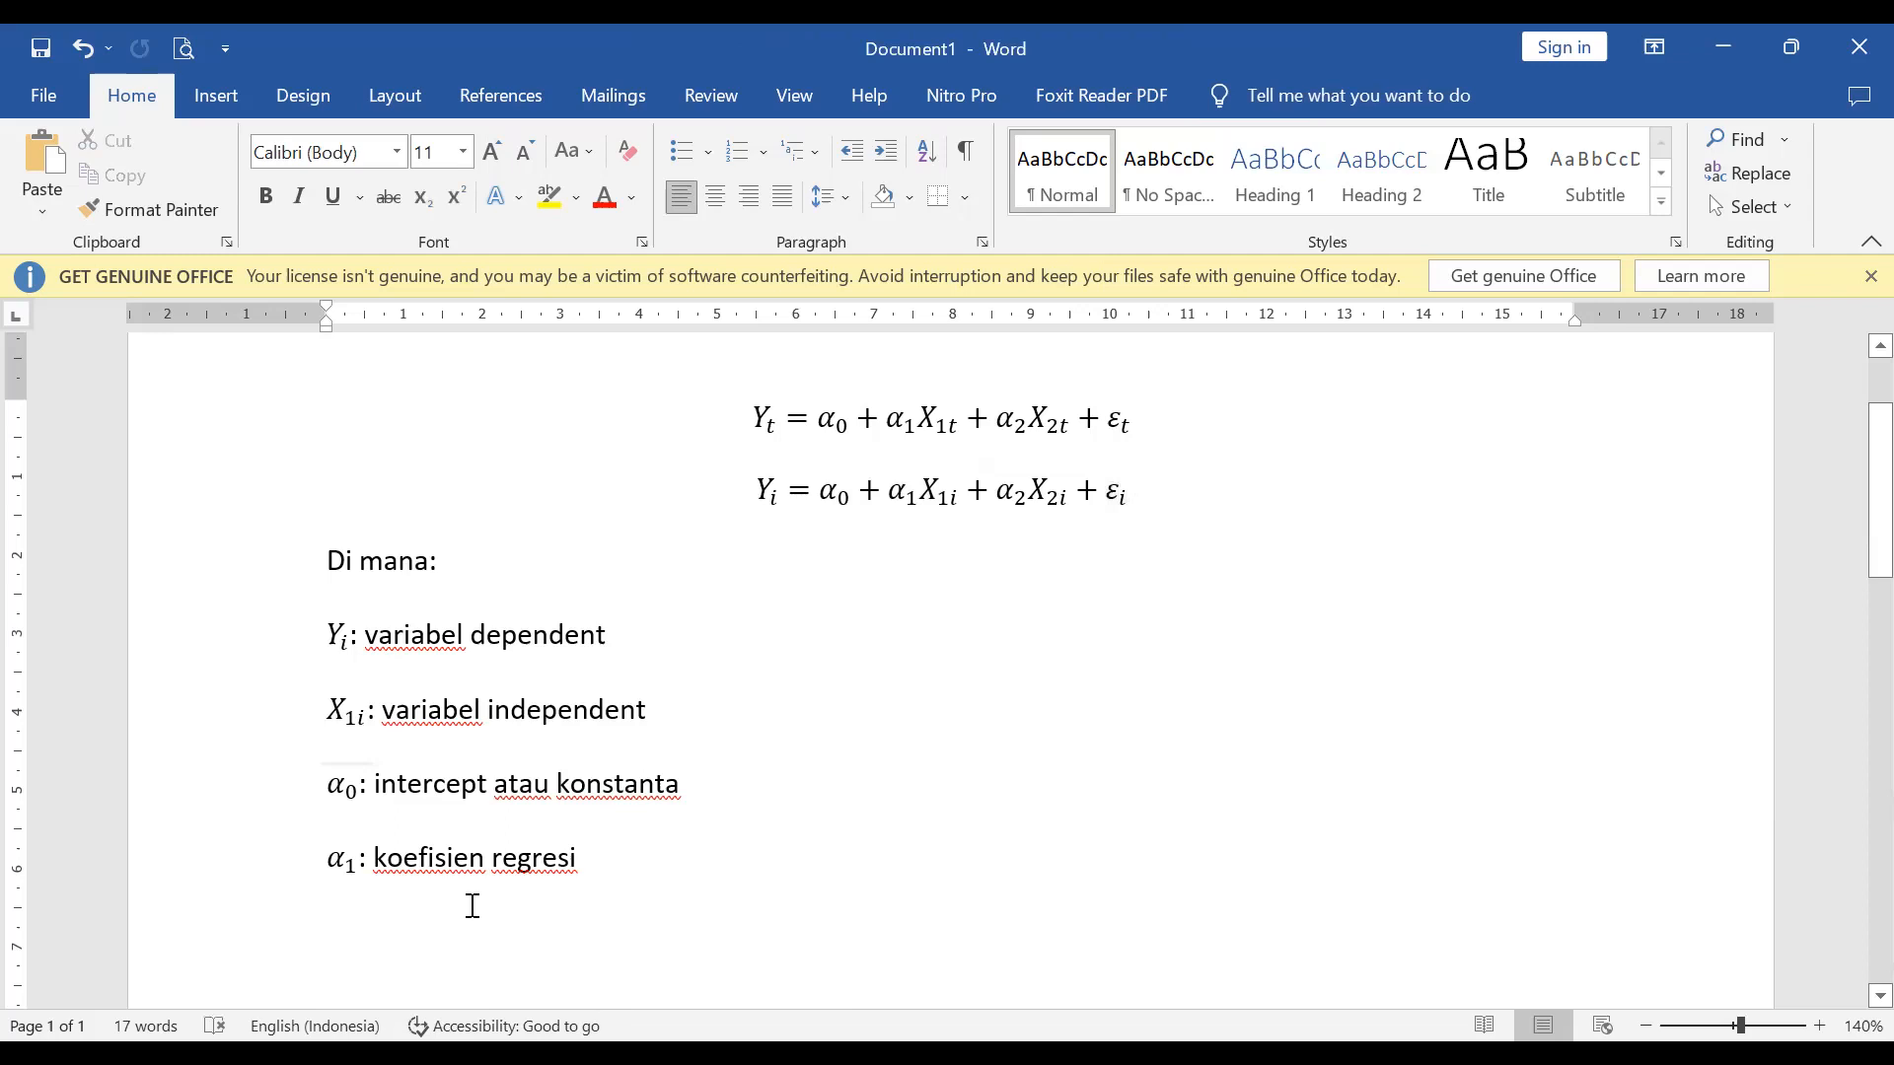
{"action": "key", "text": "ctrl+v"}
{"action": "type", "text": ":"}
{"action": "left_click", "coordinate": [976, 937]}
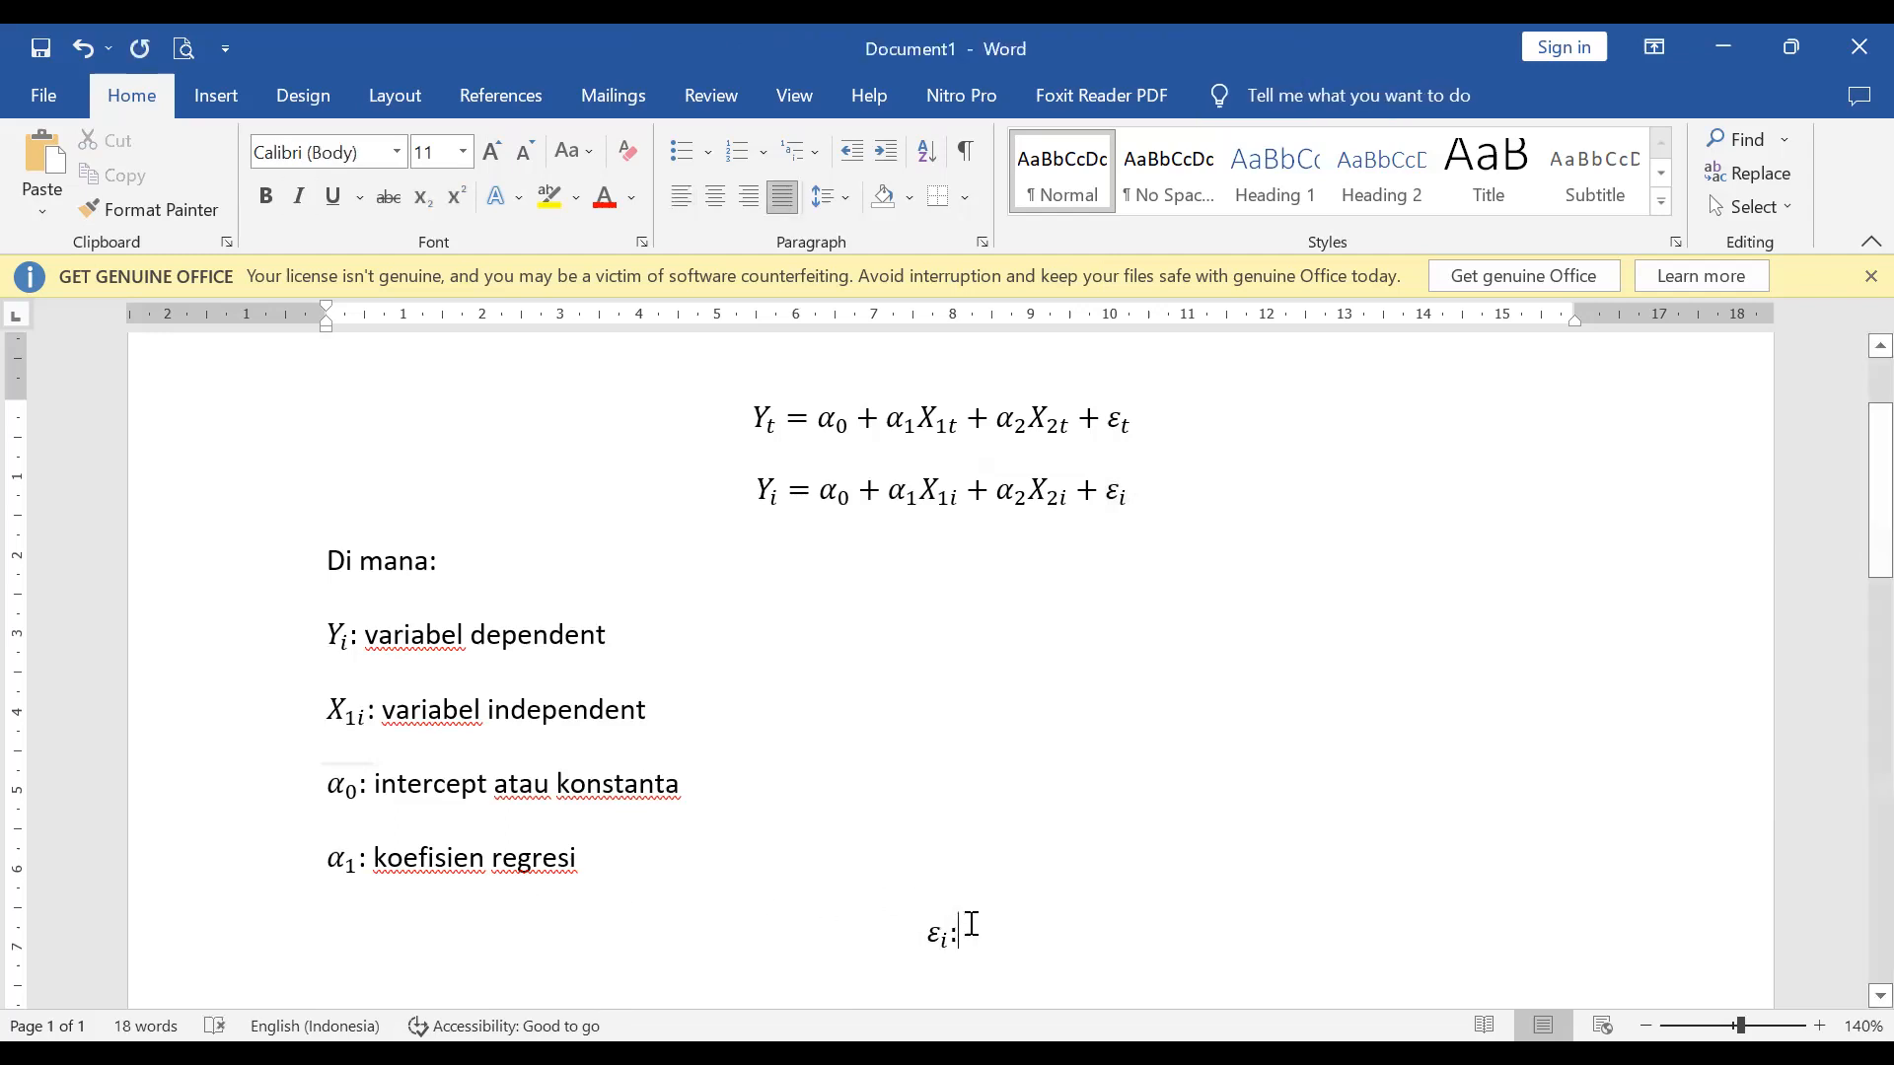
{"action": "key", "text": "ctrl+l"}
{"action": "type", "text": "error term"}
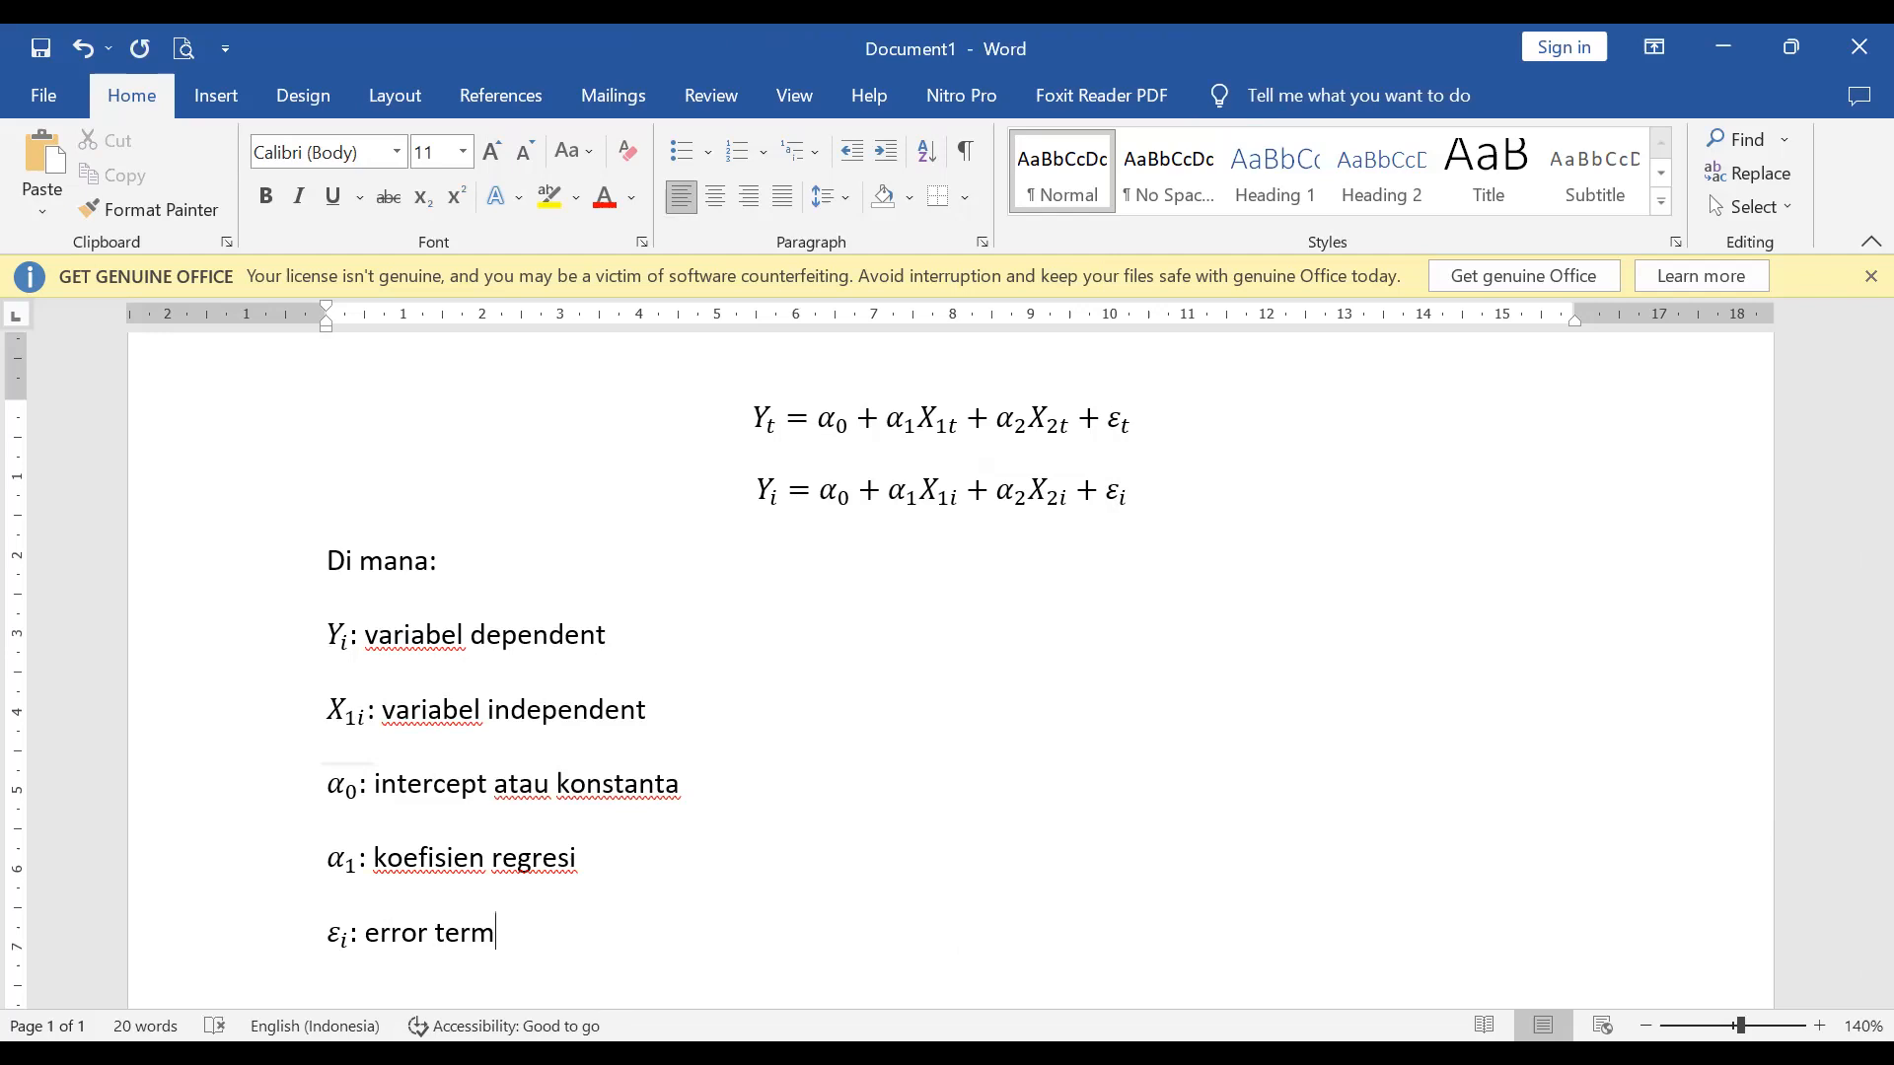
{"action": "type", "text": ", disturbance"}
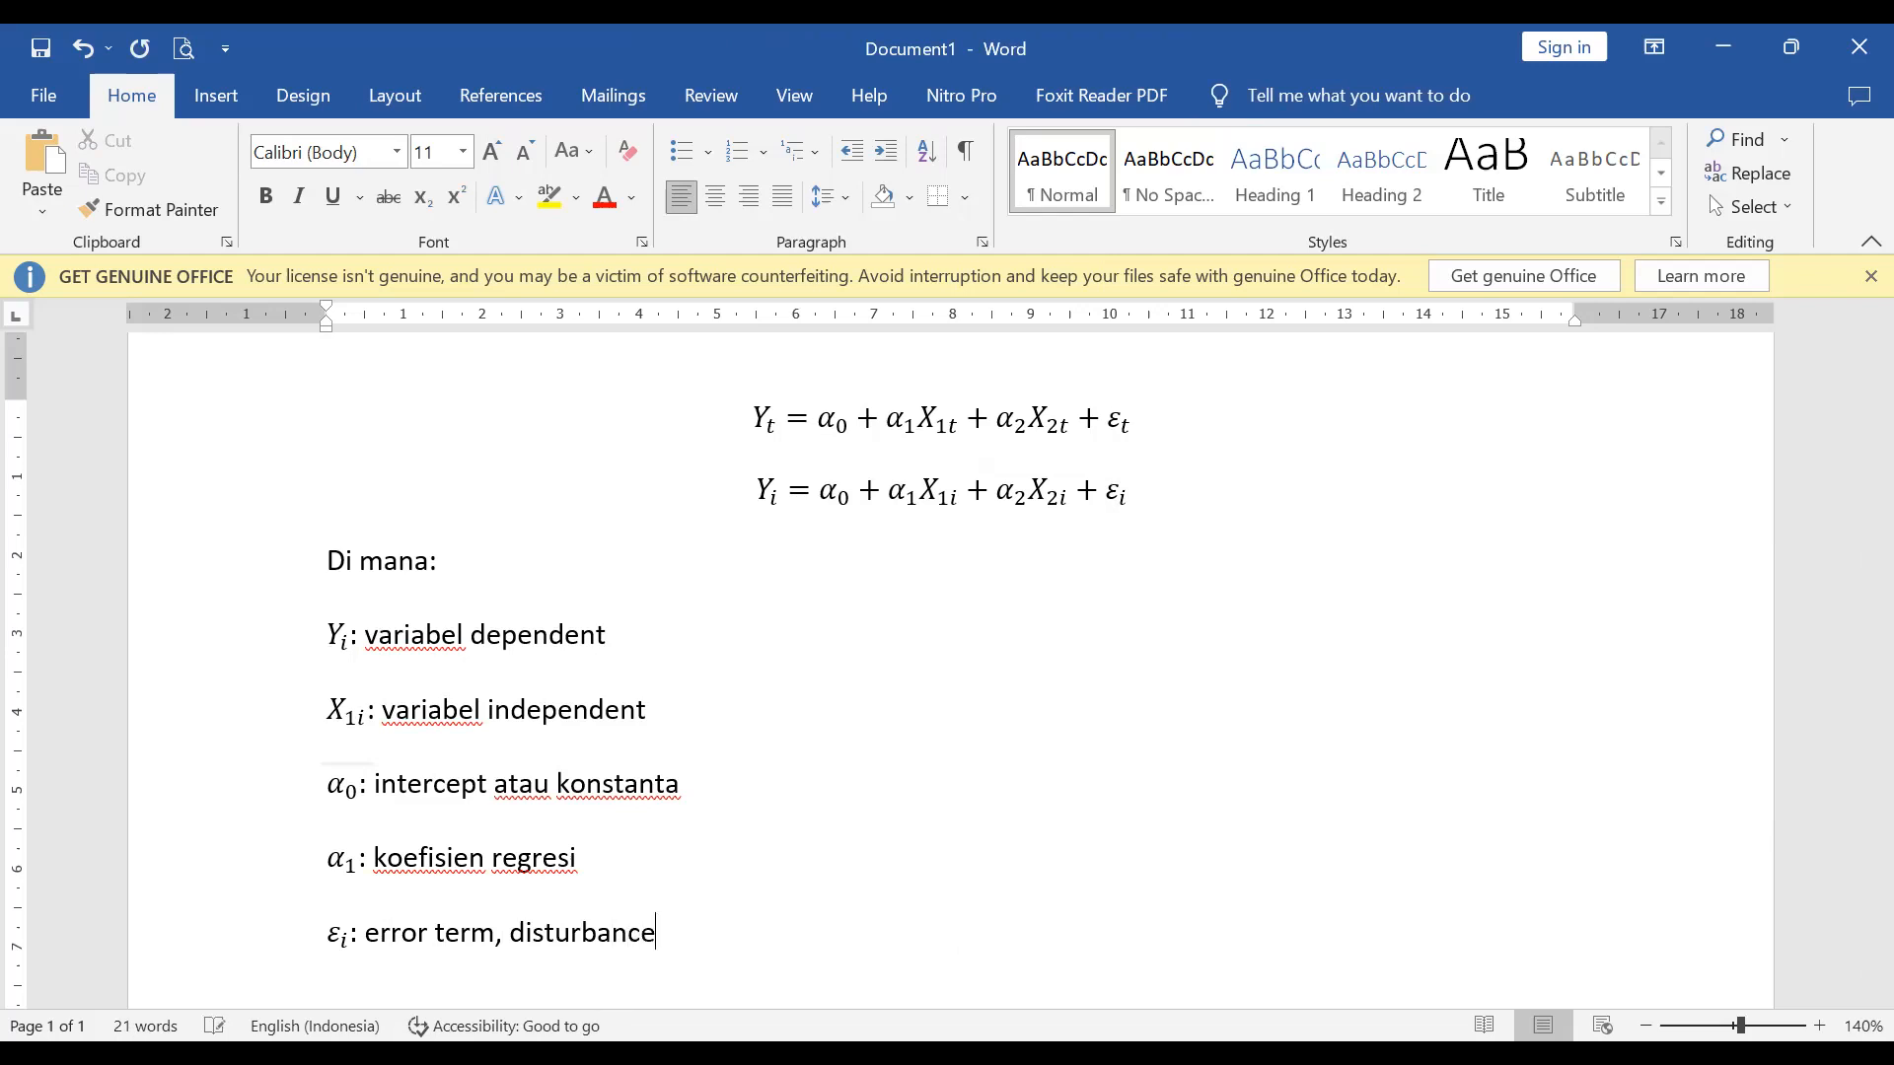
{"action": "type", "text": " error."}
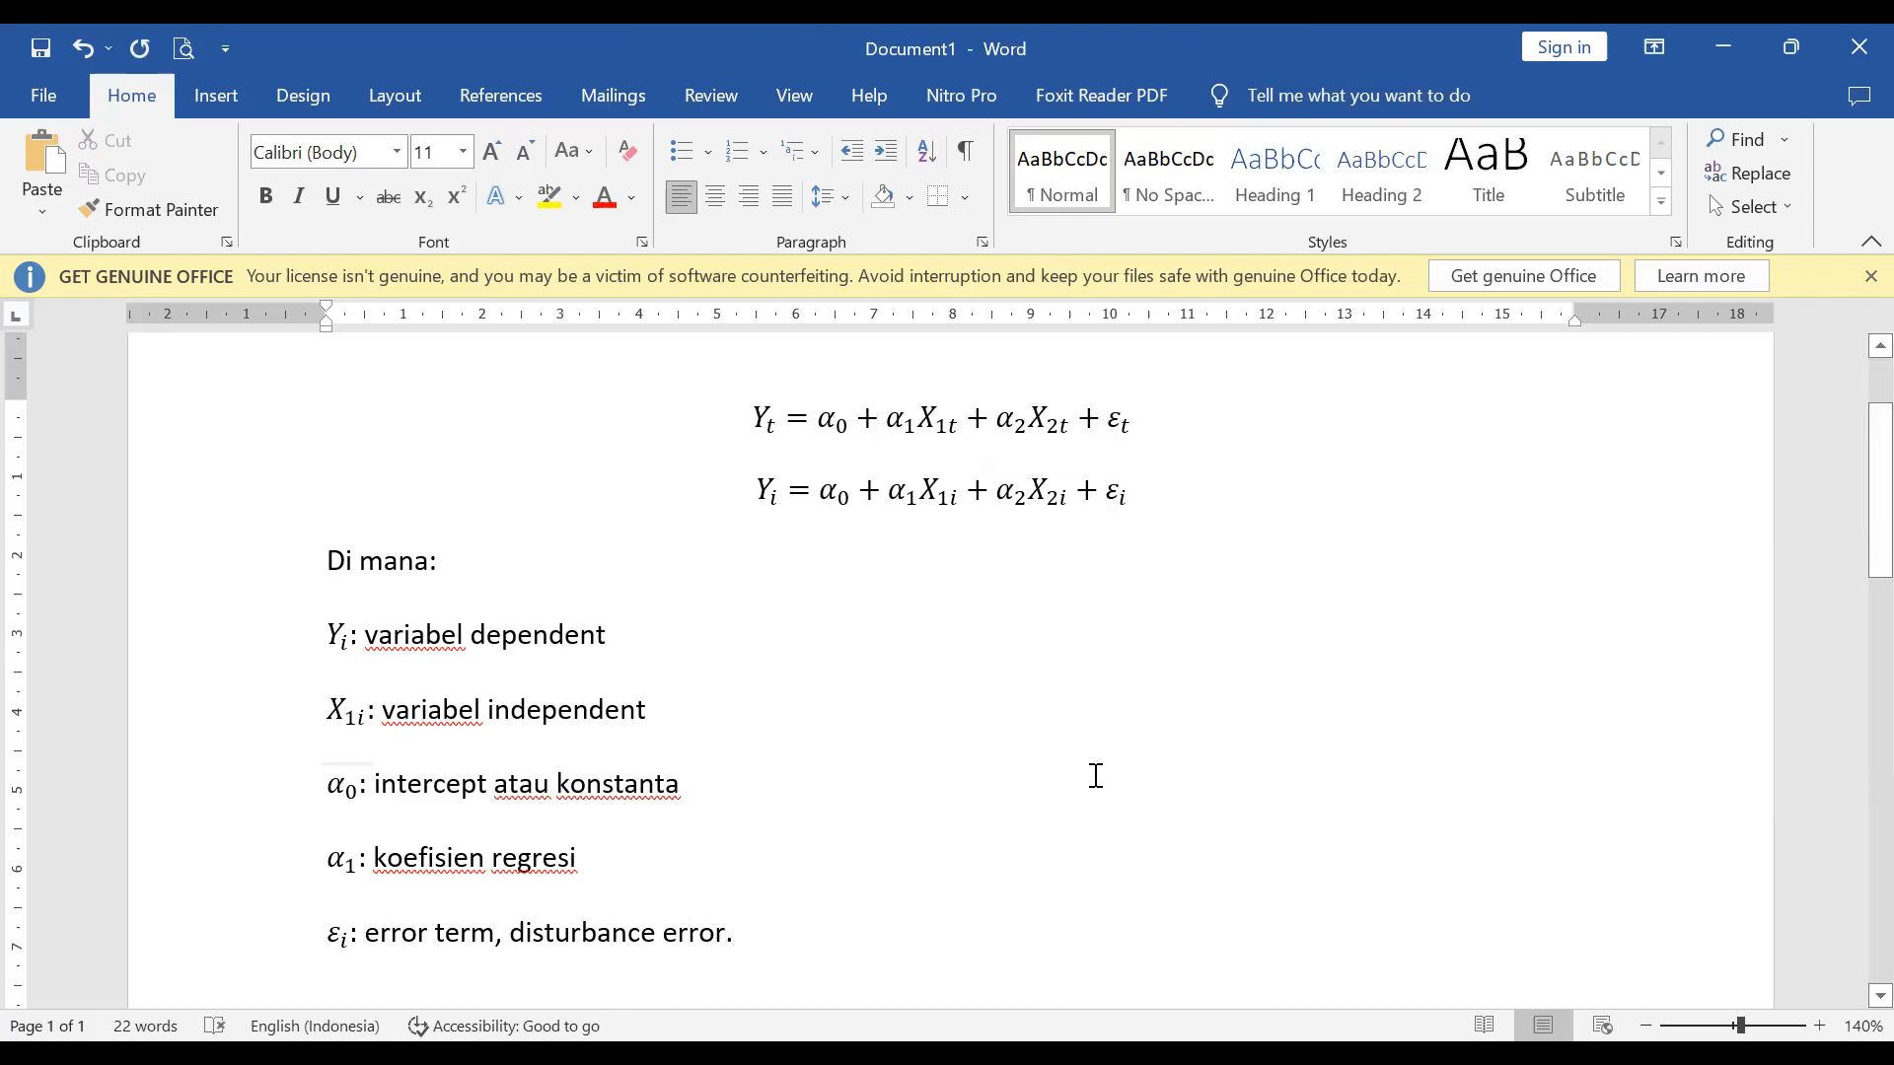
Add blank lines after the εᵢ definition and paste the copied picture of the correlation coefficient formula below them
{"action": "scroll", "coordinate": [1085, 774], "scroll_direction": "down", "scroll_amount": 3}
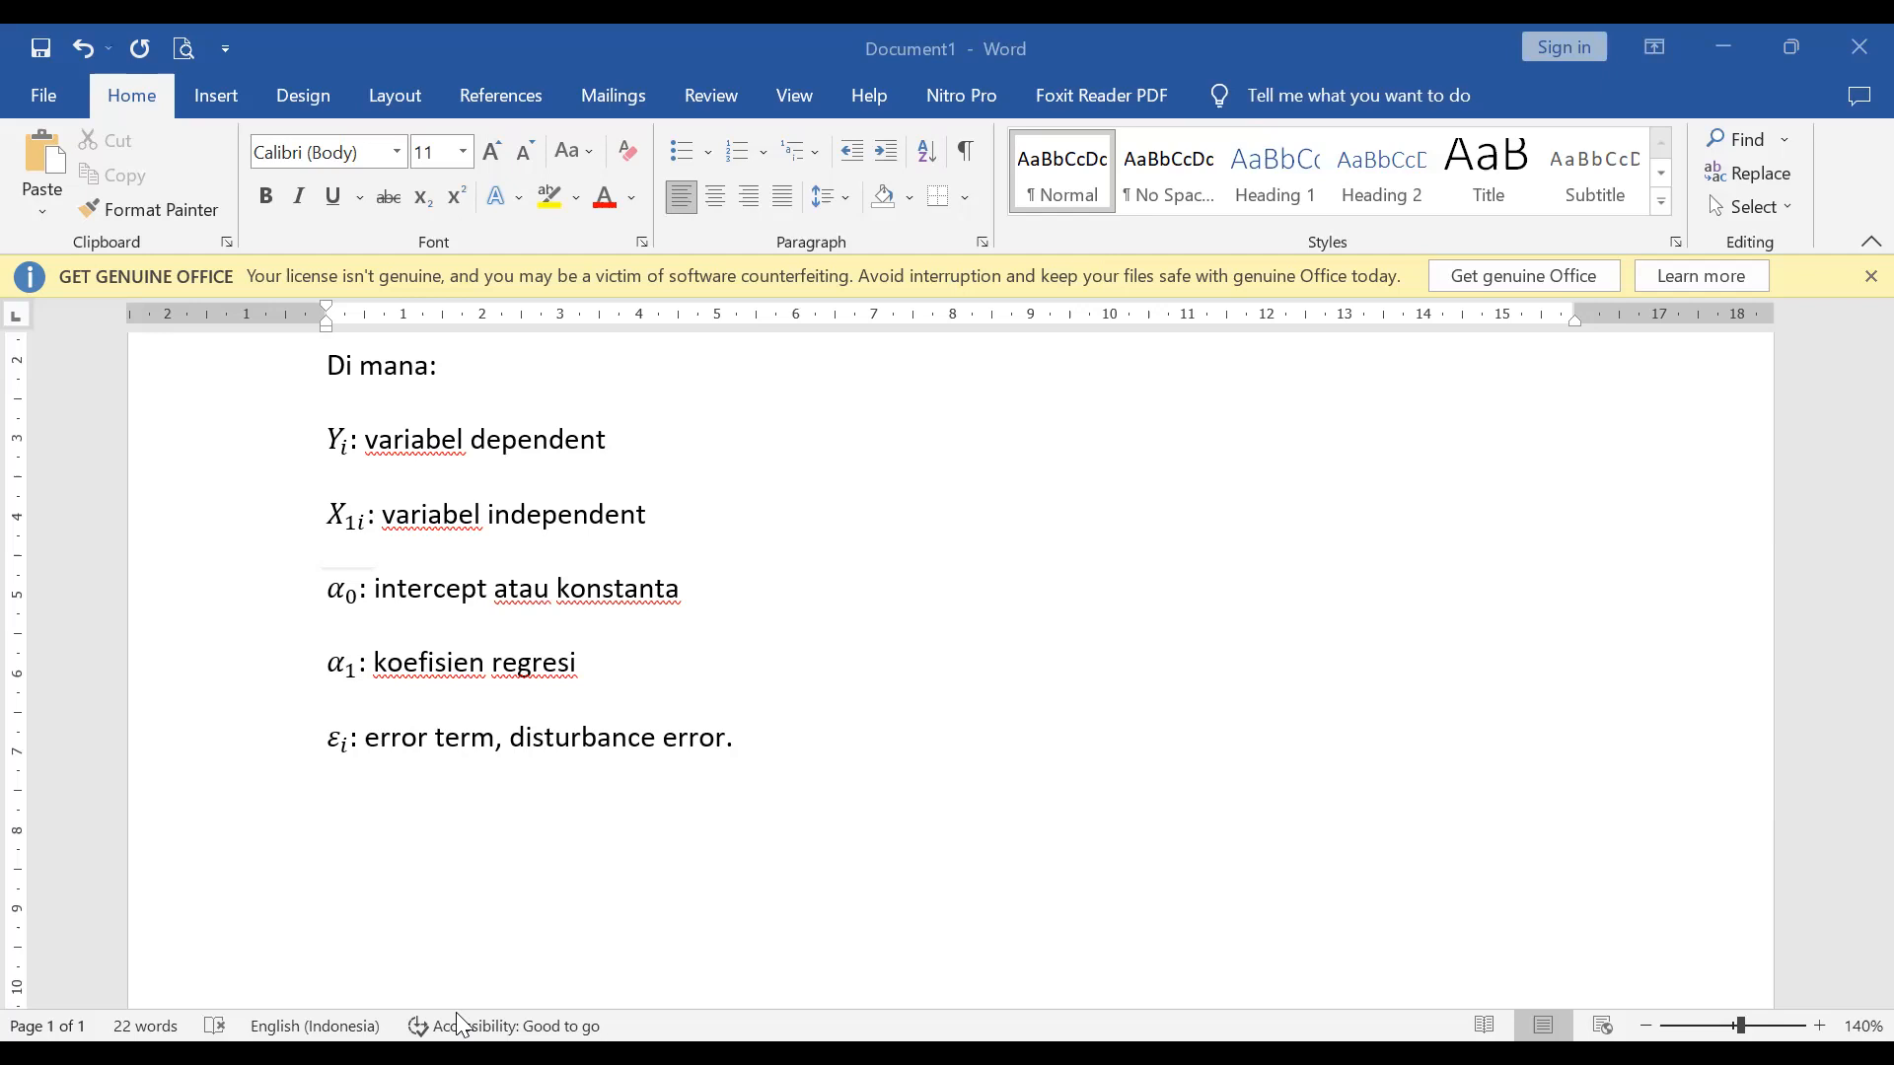
{"action": "left_click", "coordinate": [930, 837]}
{"action": "key", "text": "Return"}
{"action": "key", "text": "Return"}
{"action": "key", "text": "Return"}
{"action": "key", "text": "Return"}
{"action": "key", "text": "Return"}
{"action": "key", "text": "Return"}
{"action": "key", "text": "Return"}
{"action": "key", "text": "Return"}
{"action": "key", "text": "Return"}
{"action": "key", "text": "Return"}
{"action": "key", "text": "Return"}
{"action": "key", "text": "Return"}
{"action": "key", "text": "Return"}
{"action": "key", "text": "Return"}
{"action": "key", "text": "Return"}
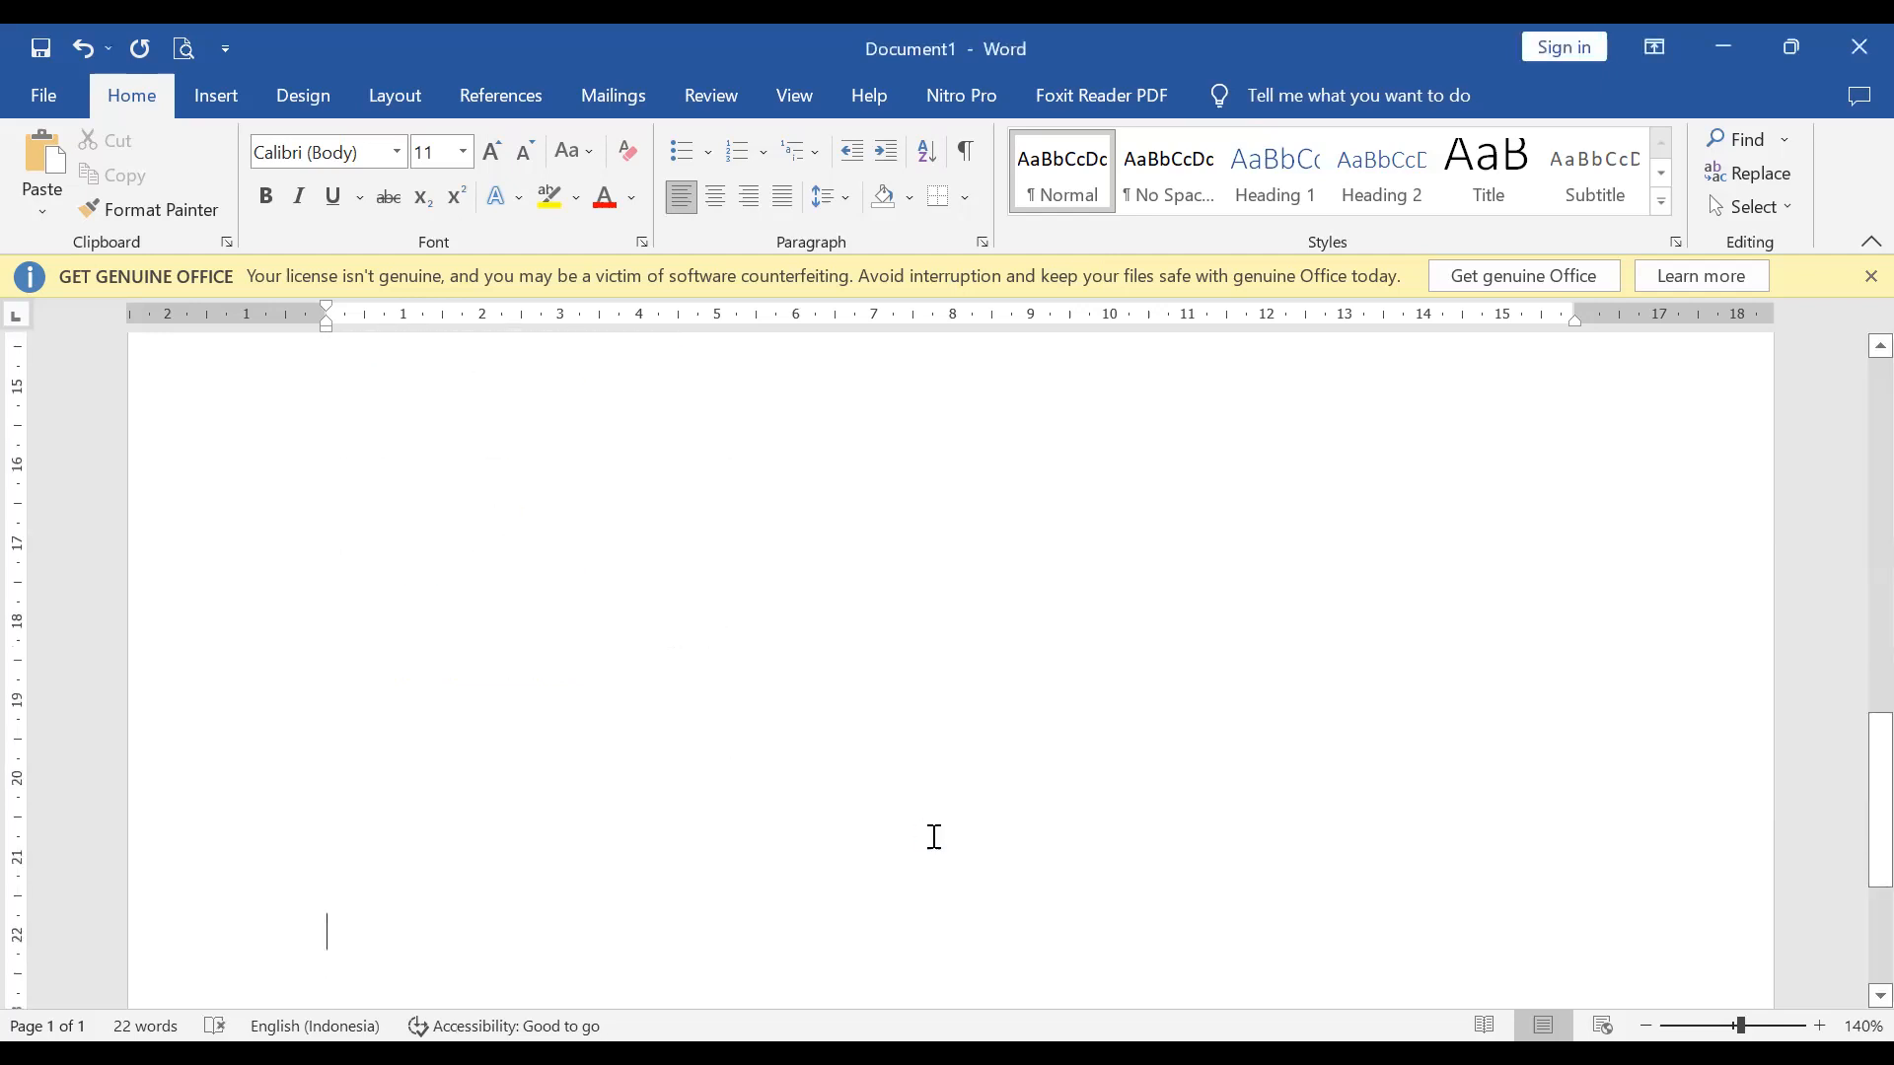
{"action": "key", "text": "ctrl+v"}
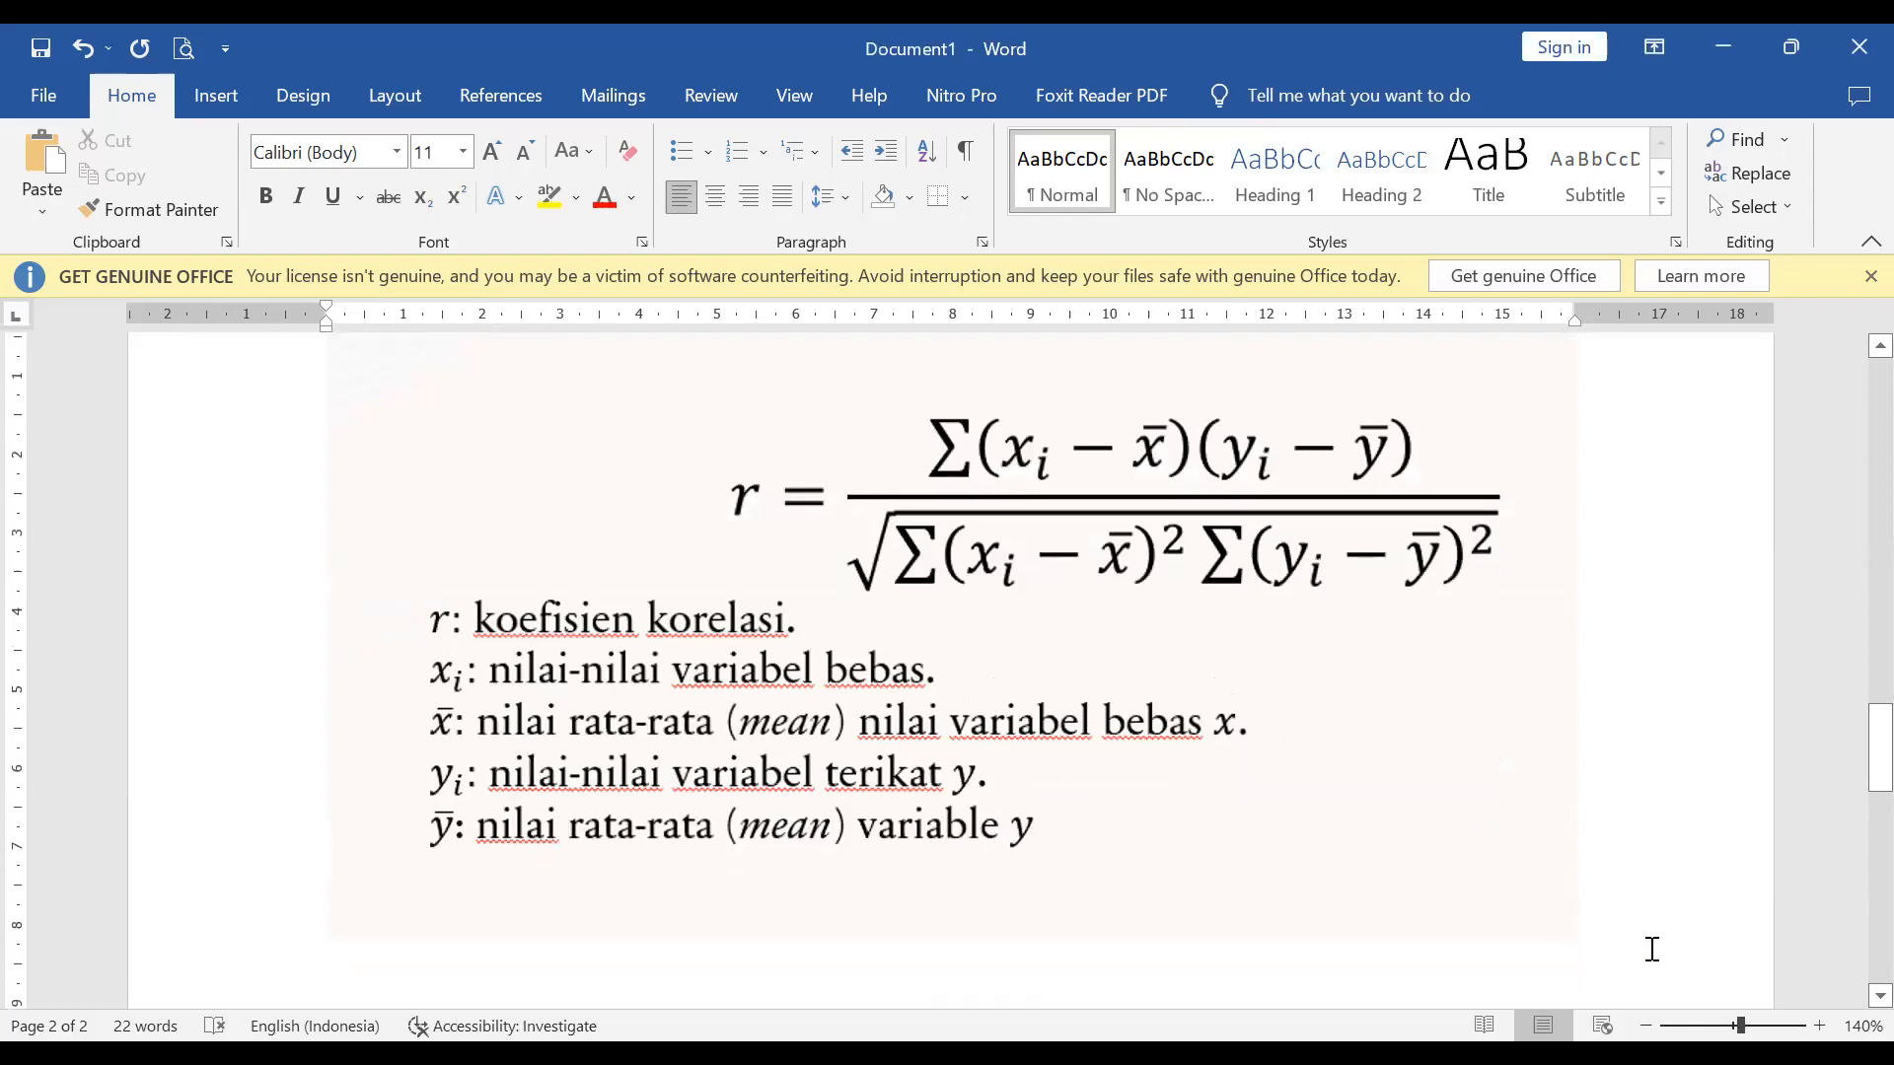
Insert a new equation on the line below the pasted formula picture and begin it with "r ="
{"action": "key", "text": "Return"}
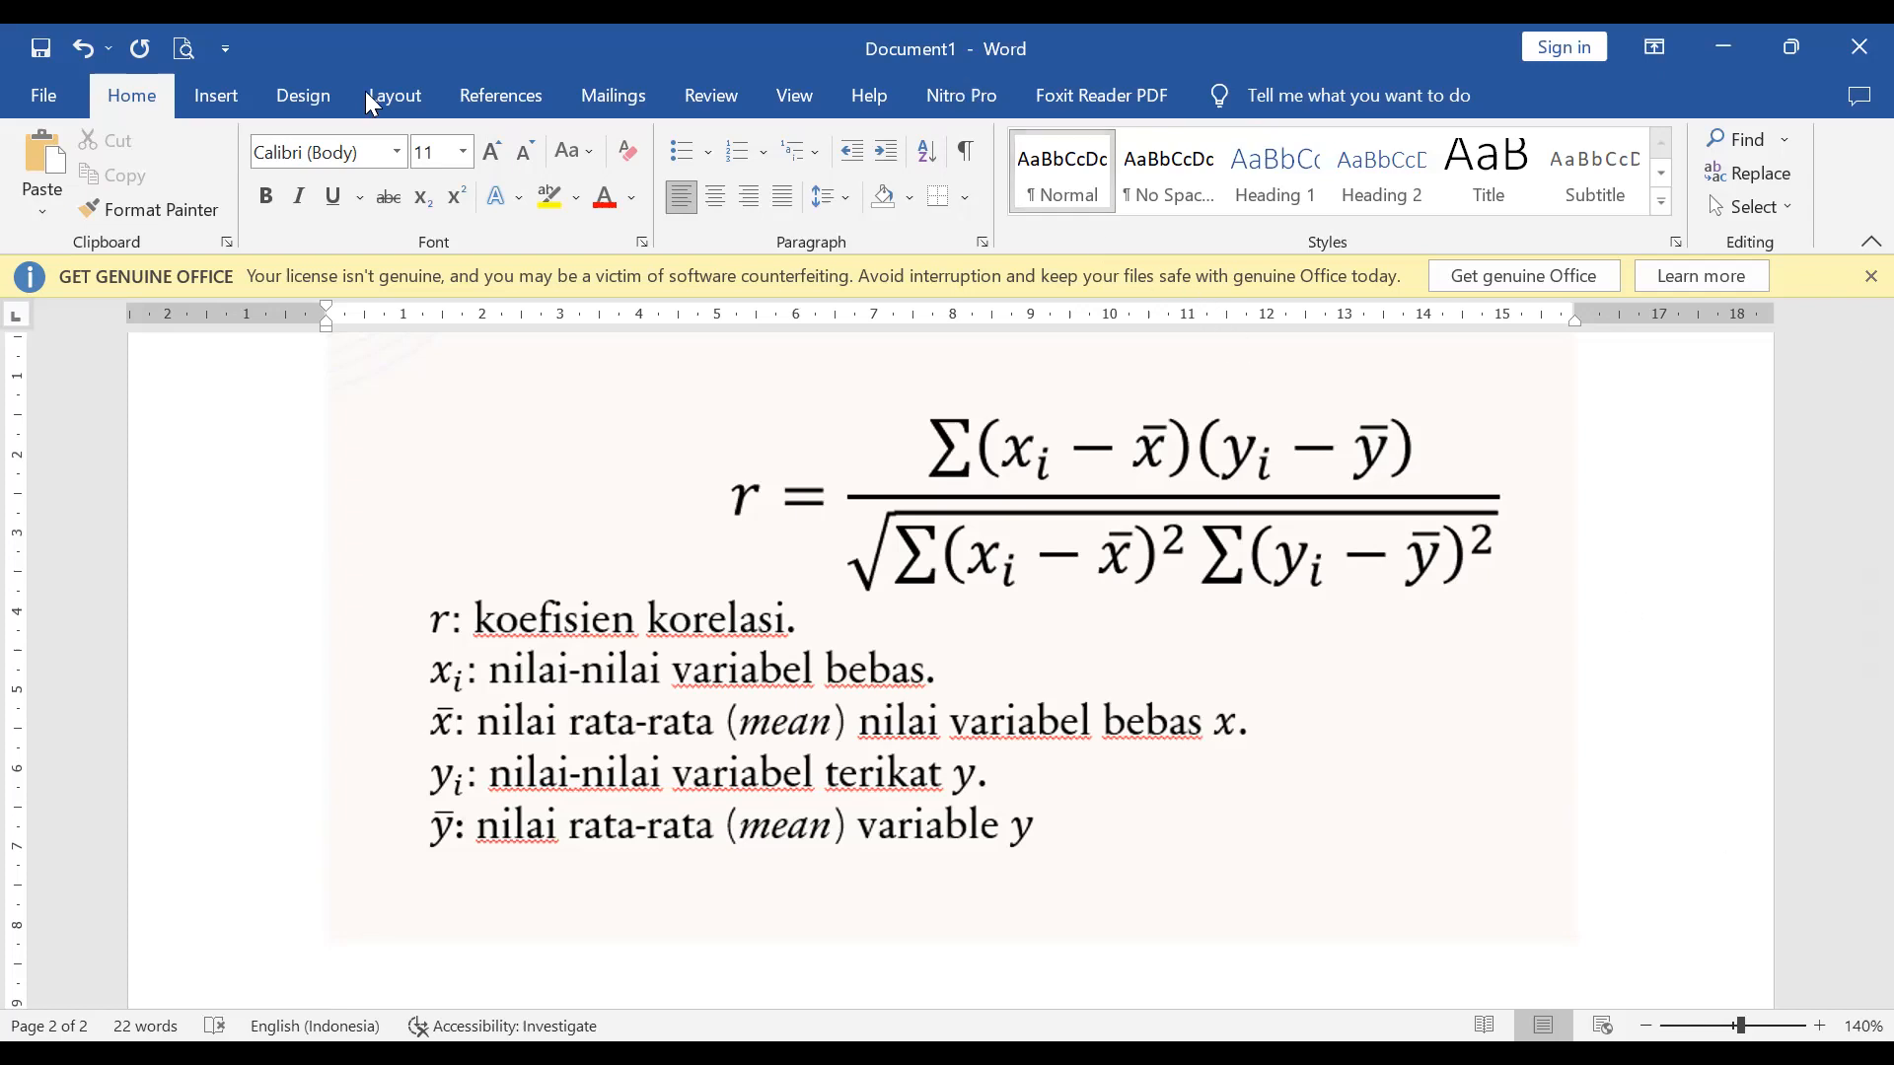
{"action": "left_click", "coordinate": [217, 98]}
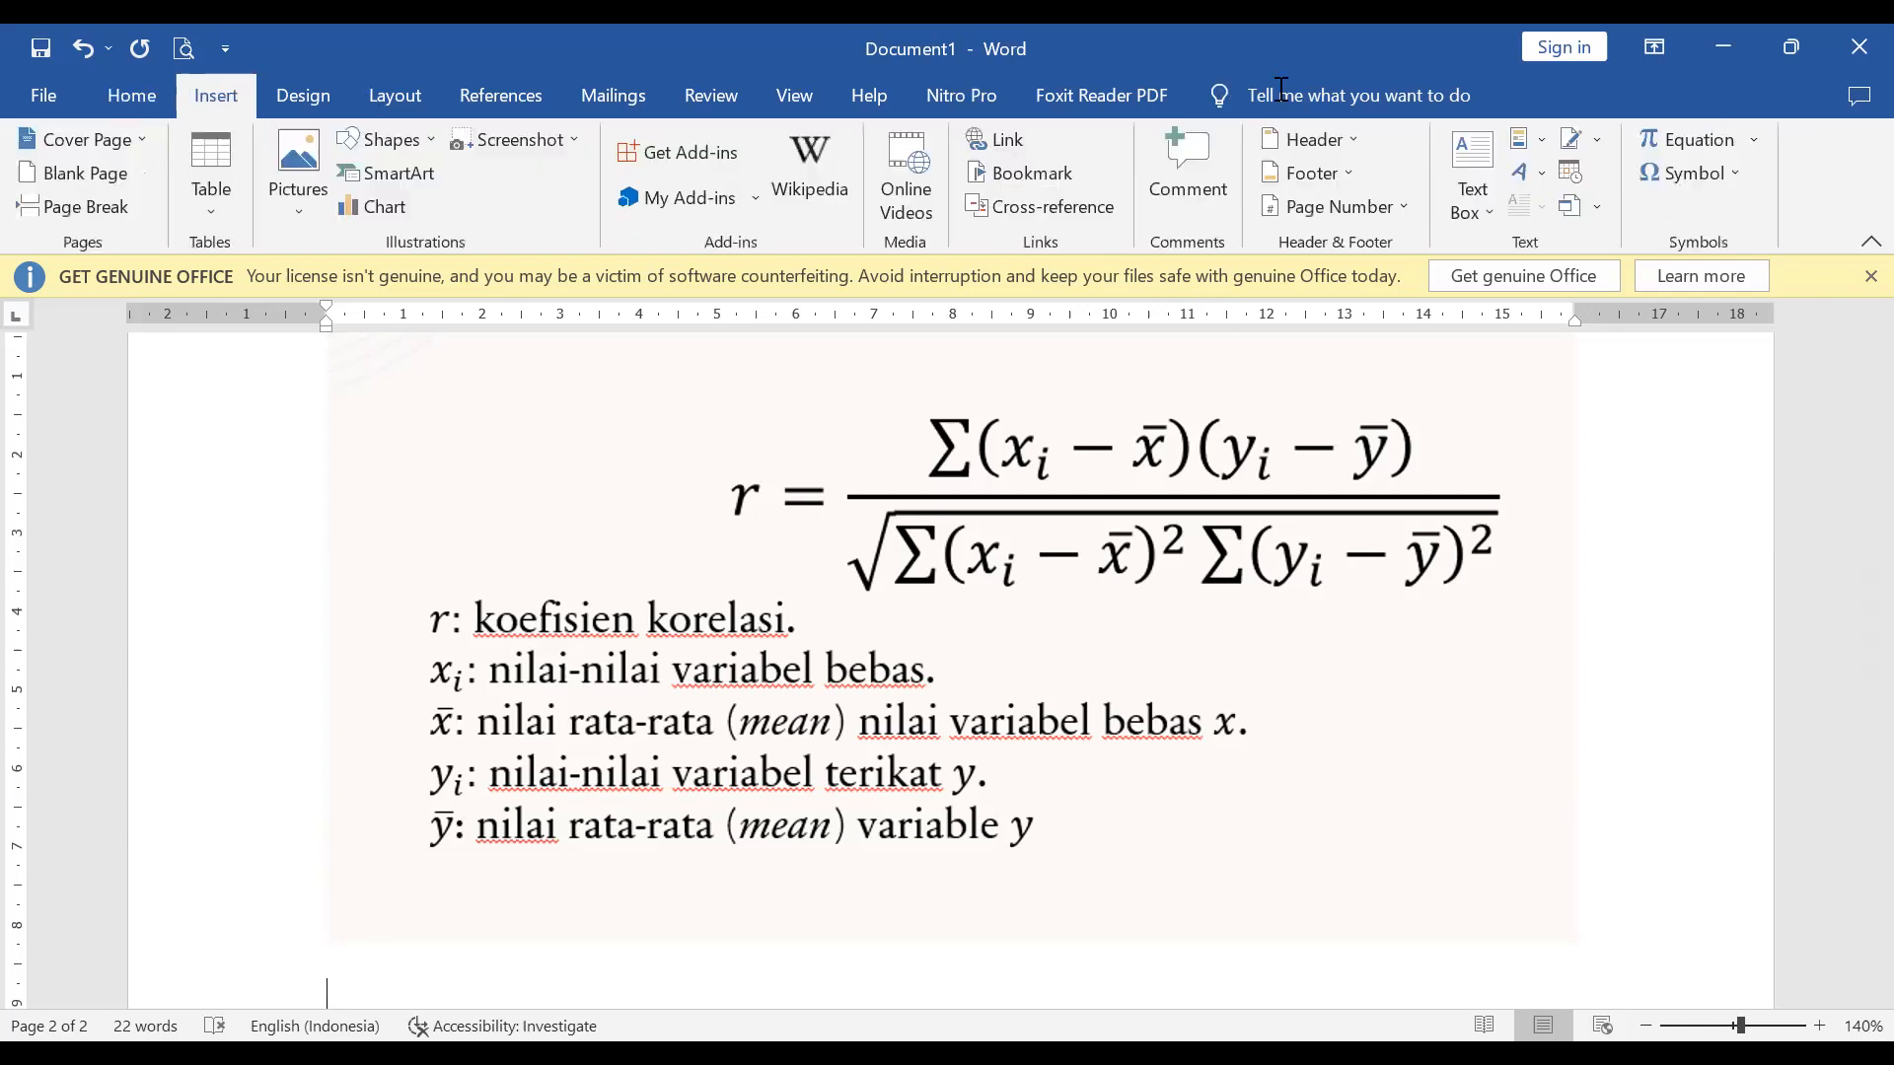
{"action": "left_click", "coordinate": [1695, 138]}
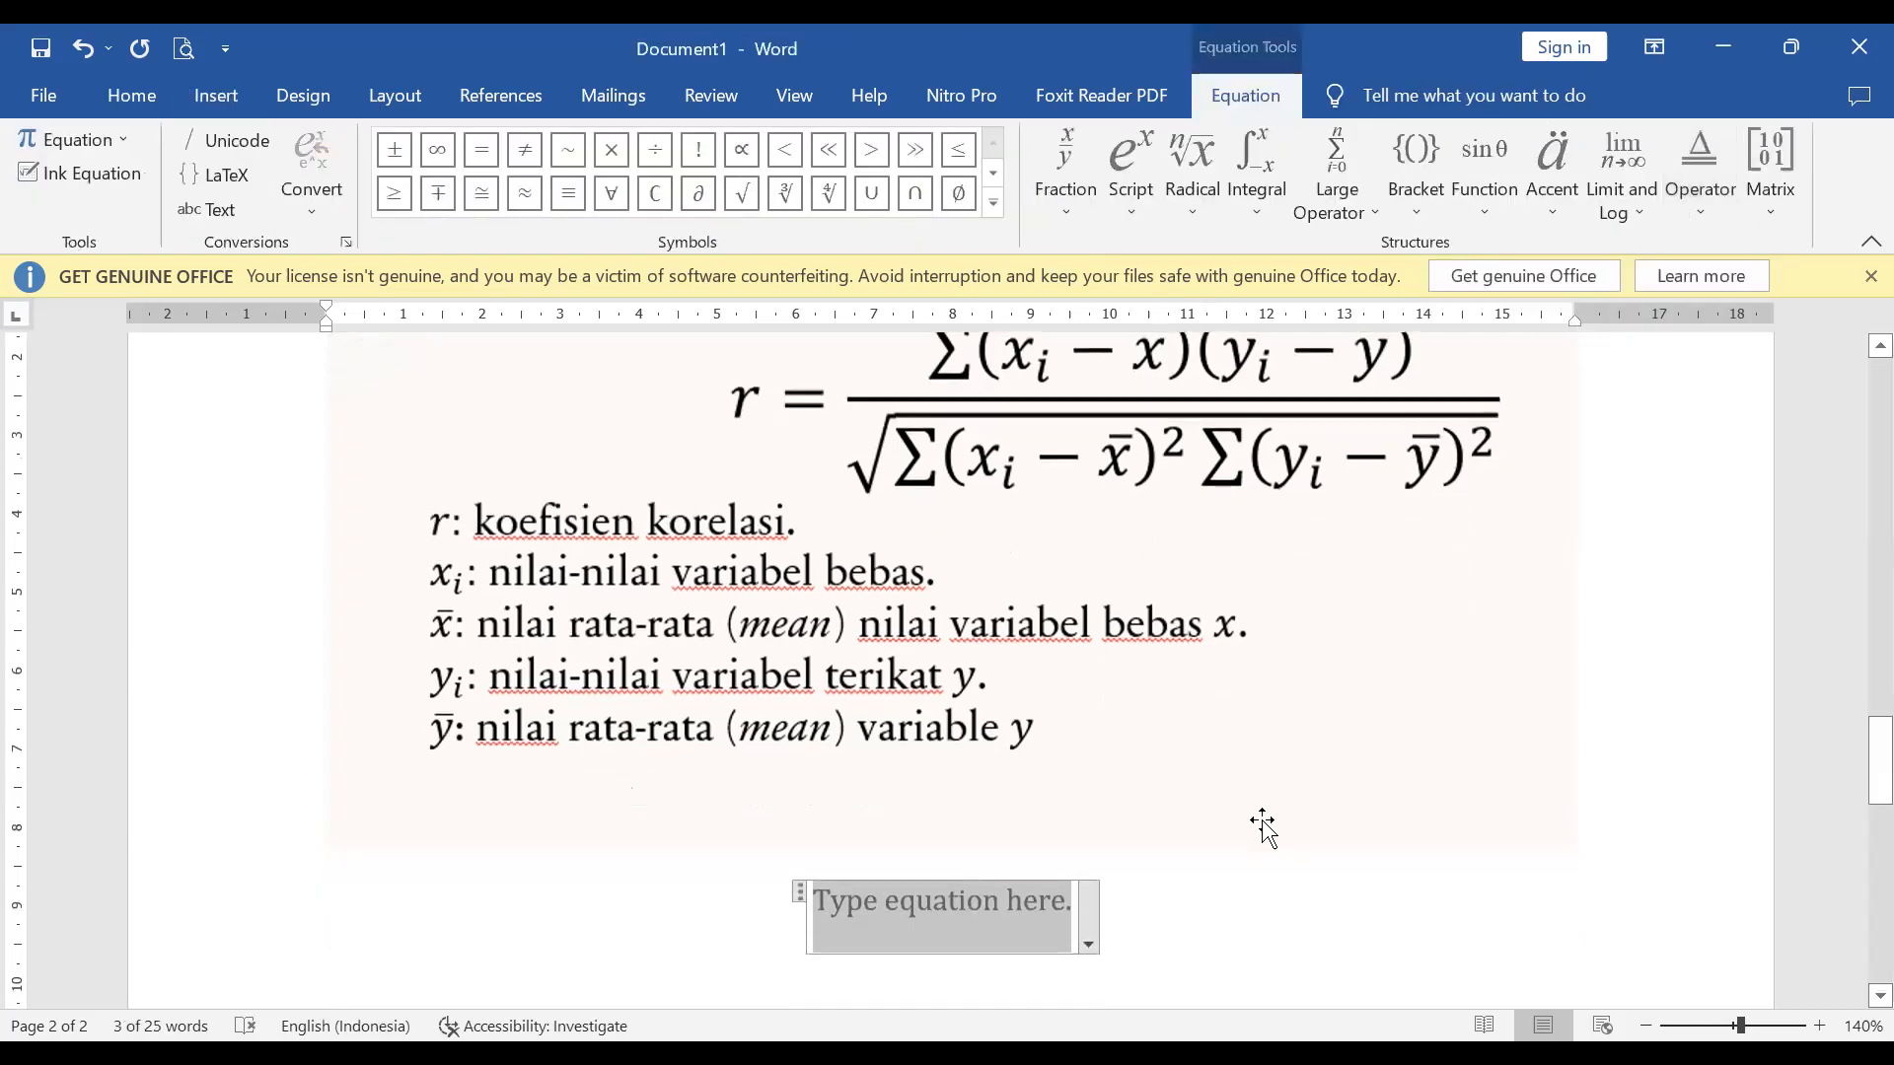
{"action": "left_click", "coordinate": [940, 903]}
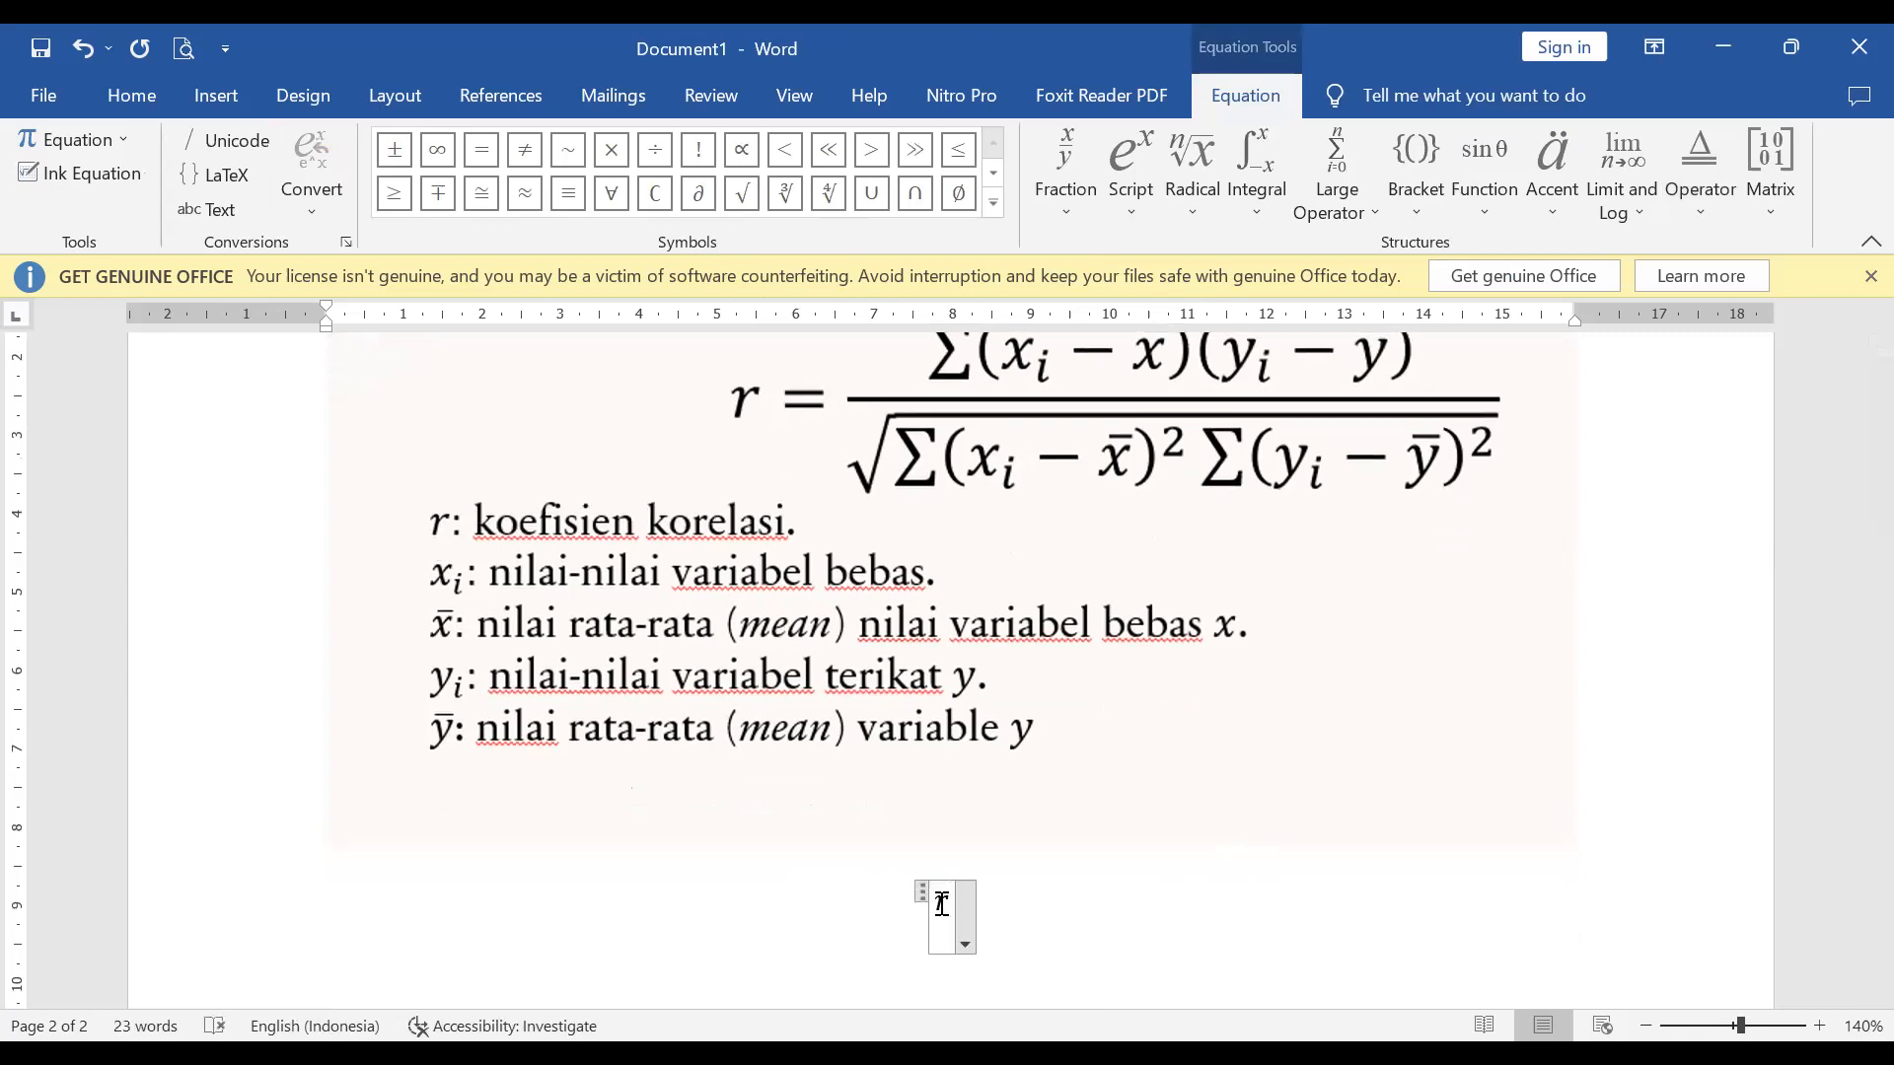
{"action": "type", "text": "r ="}
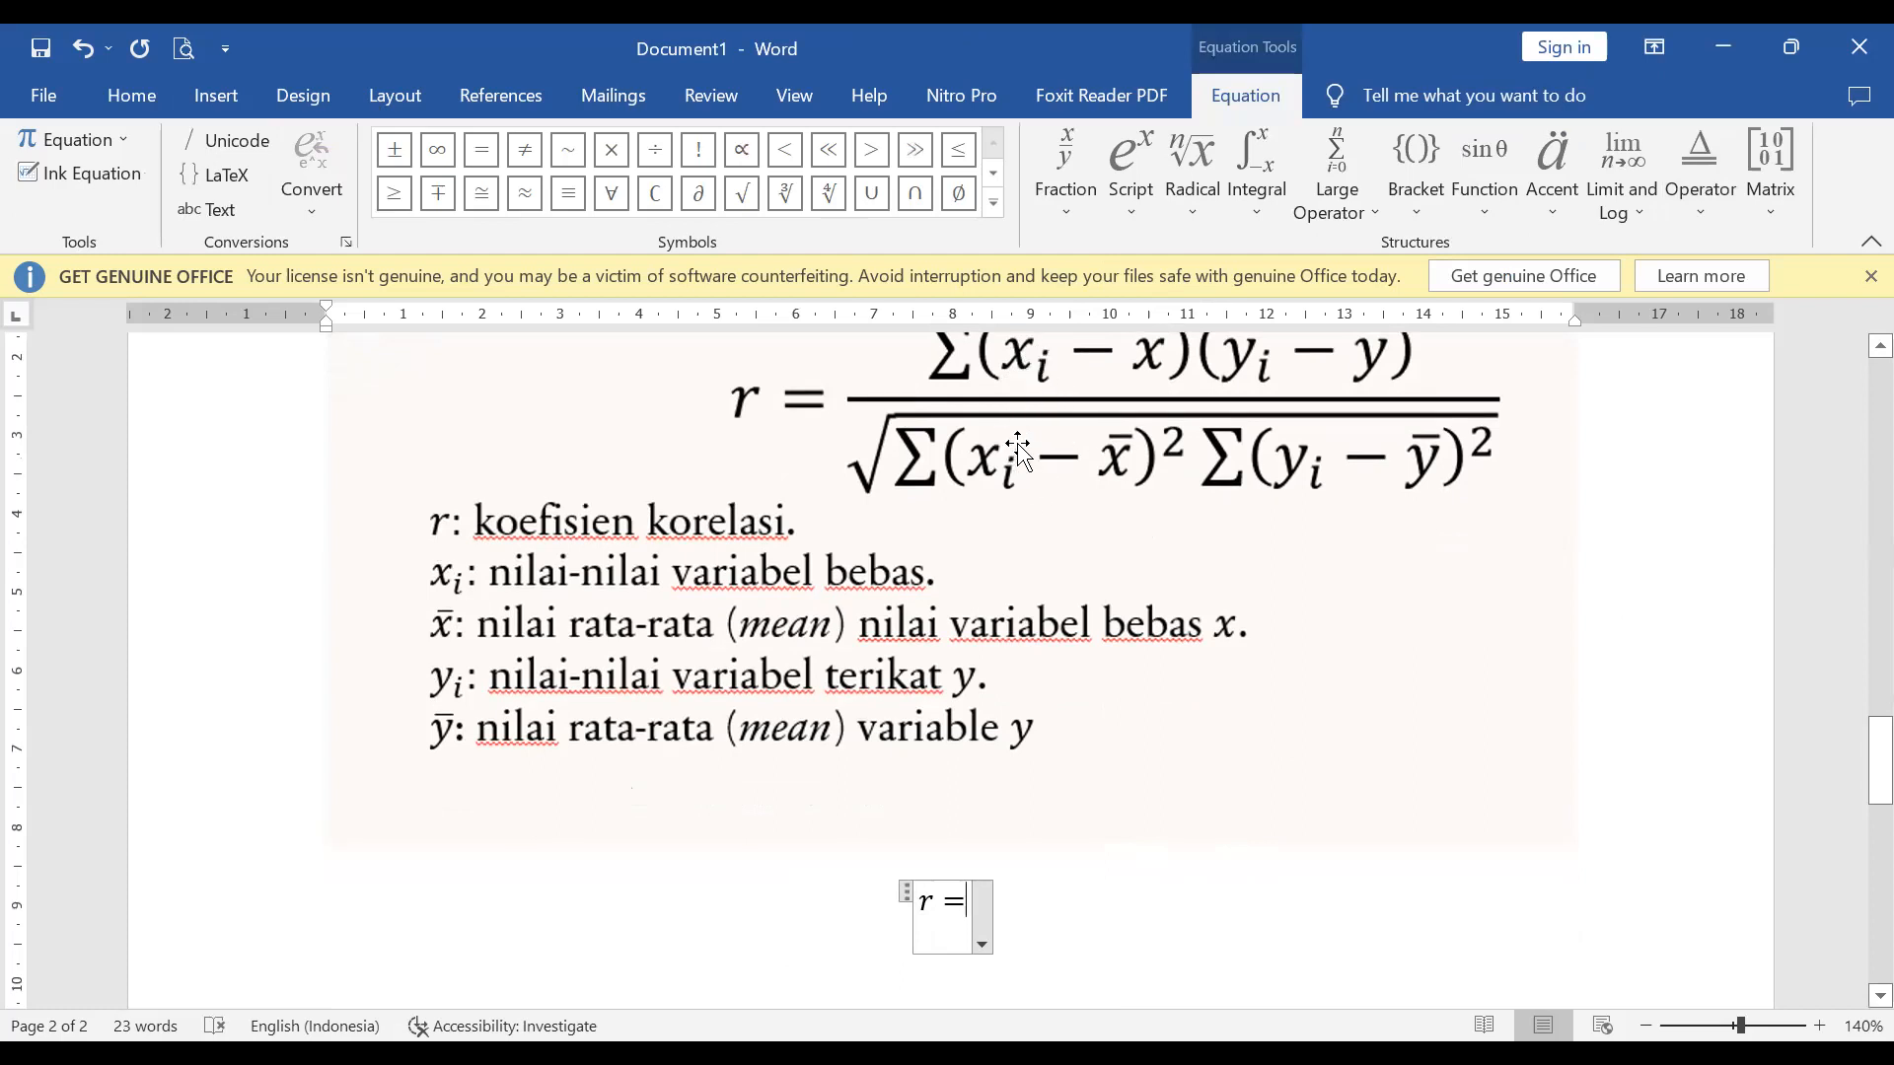
Add a stacked fraction after "r =" and place a summation without limits in its numerator
{"action": "scroll", "coordinate": [1031, 464], "scroll_direction": "up", "scroll_amount": 1}
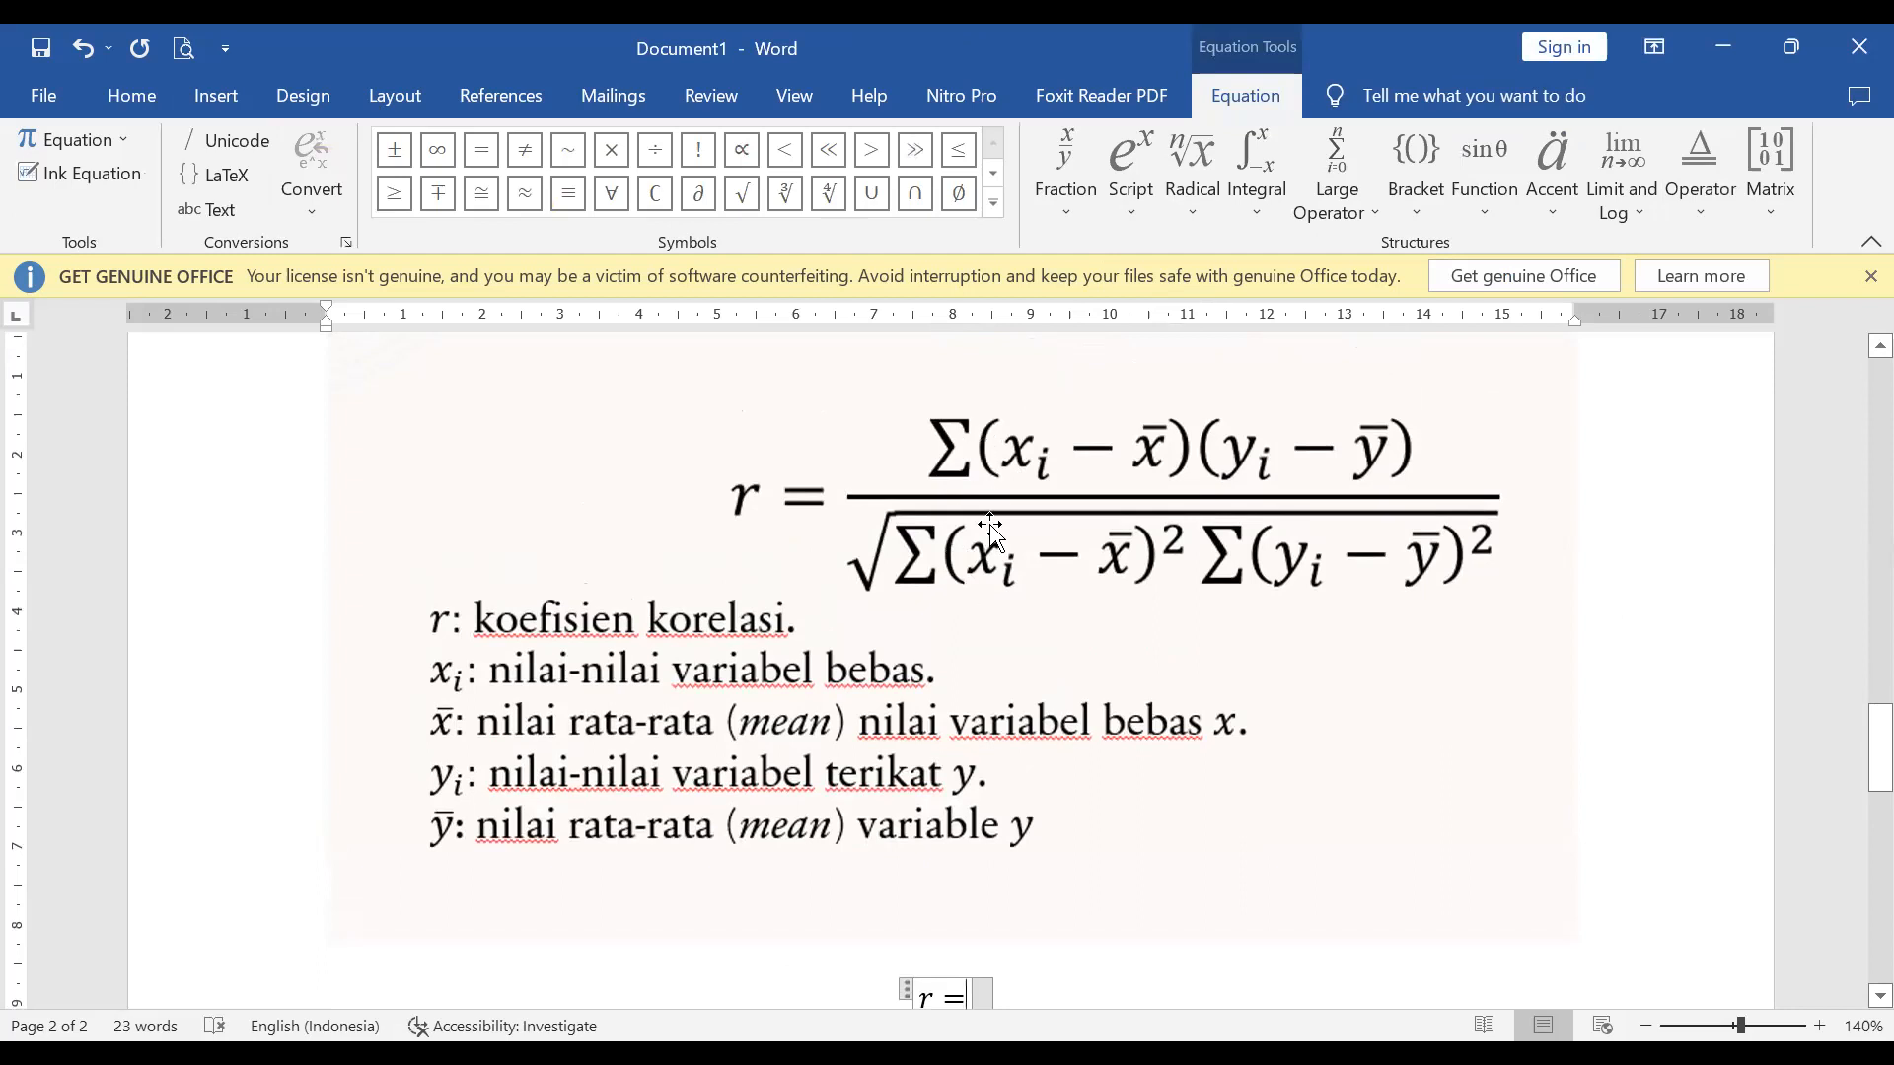
{"action": "left_click", "coordinate": [1075, 198]}
{"action": "left_click", "coordinate": [1093, 334]}
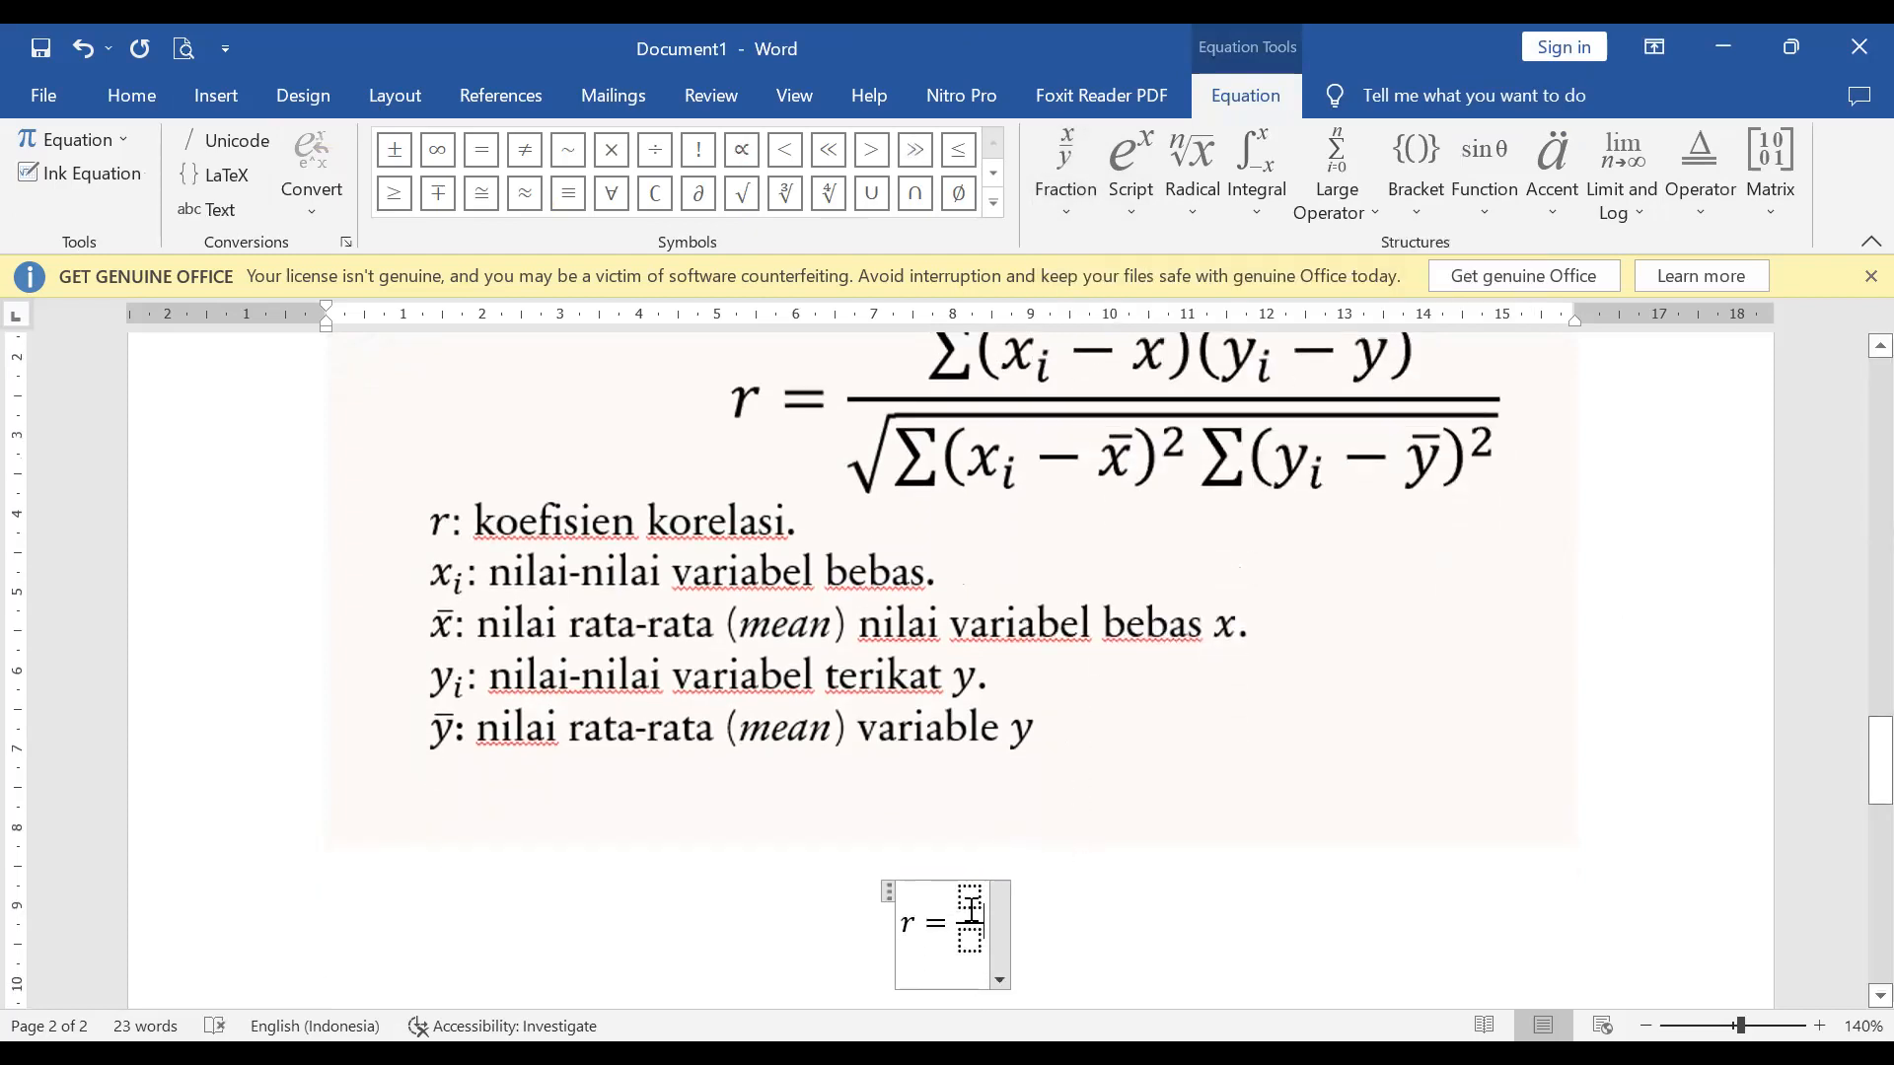
{"action": "scroll", "coordinate": [1079, 822], "scroll_direction": "up", "scroll_amount": 1}
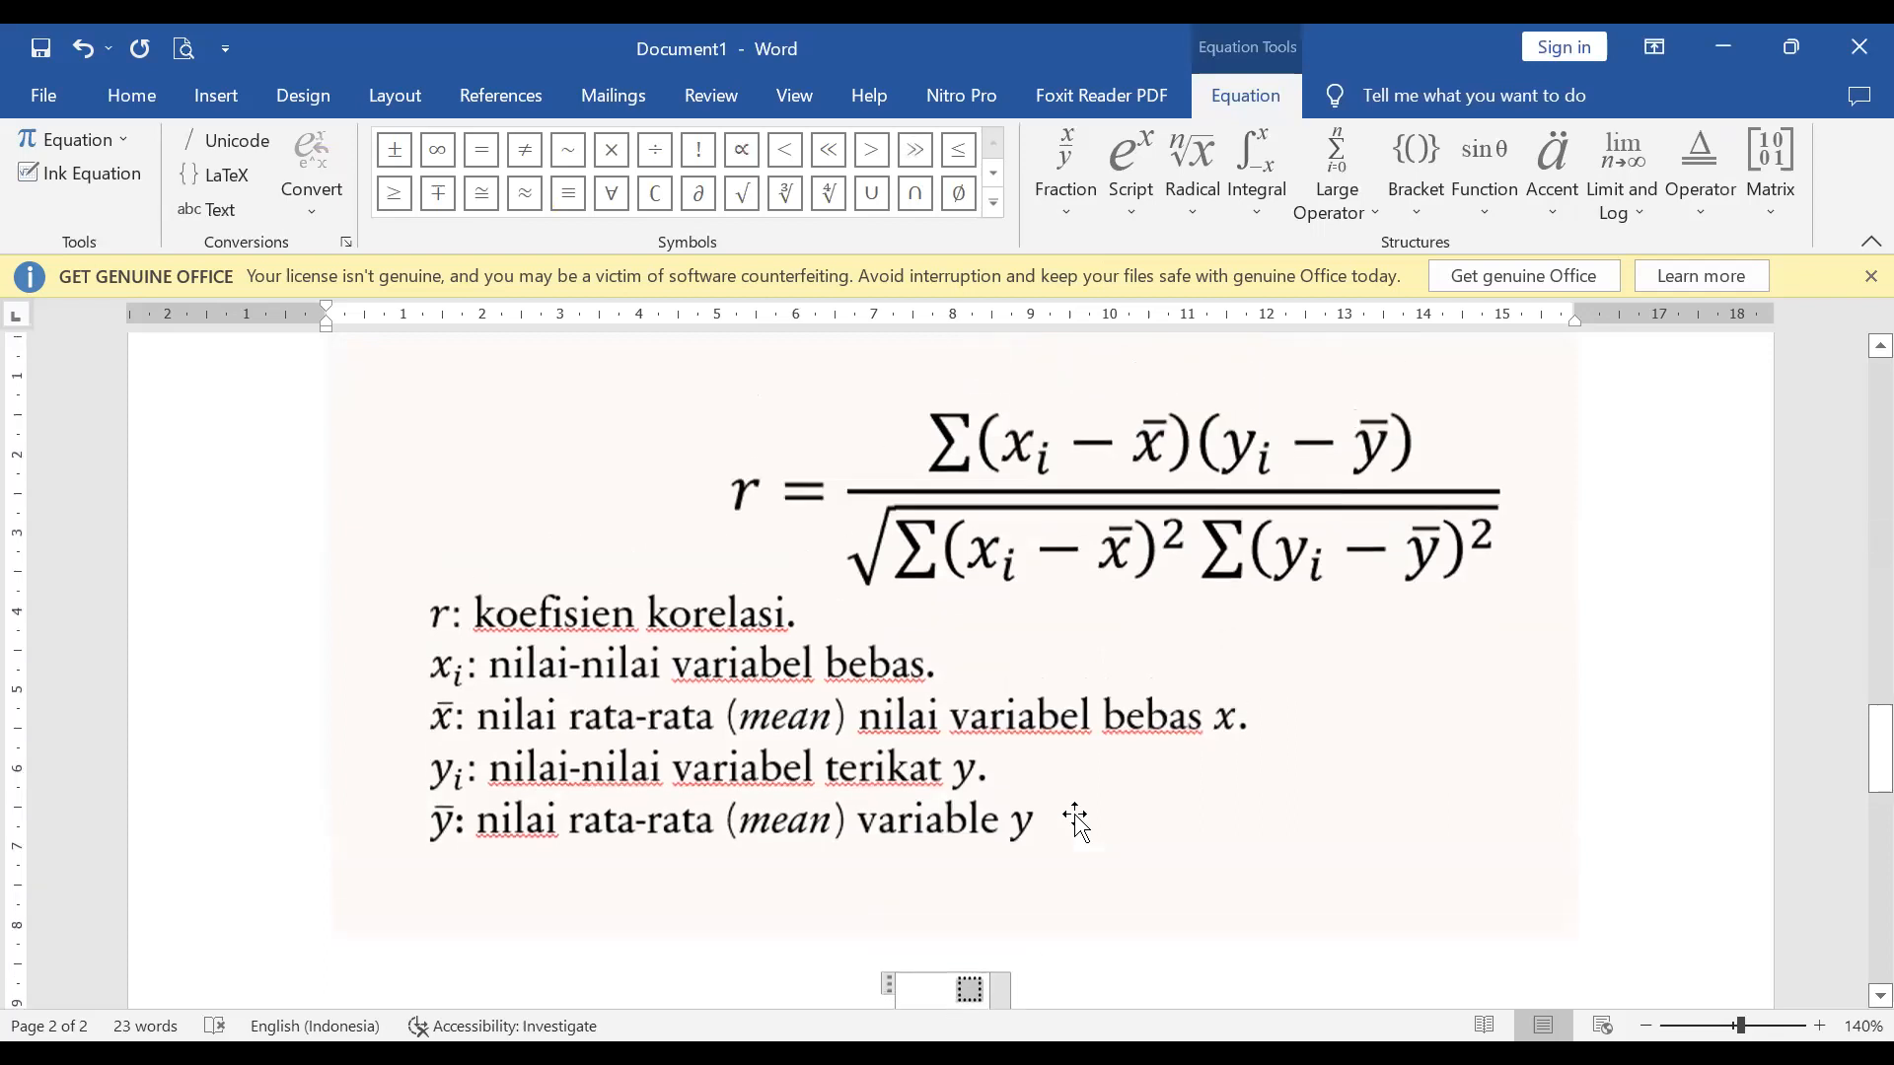
{"action": "scroll", "coordinate": [1078, 821], "scroll_direction": "down", "scroll_amount": 1}
{"action": "scroll", "coordinate": [1074, 790], "scroll_direction": "up", "scroll_amount": 1}
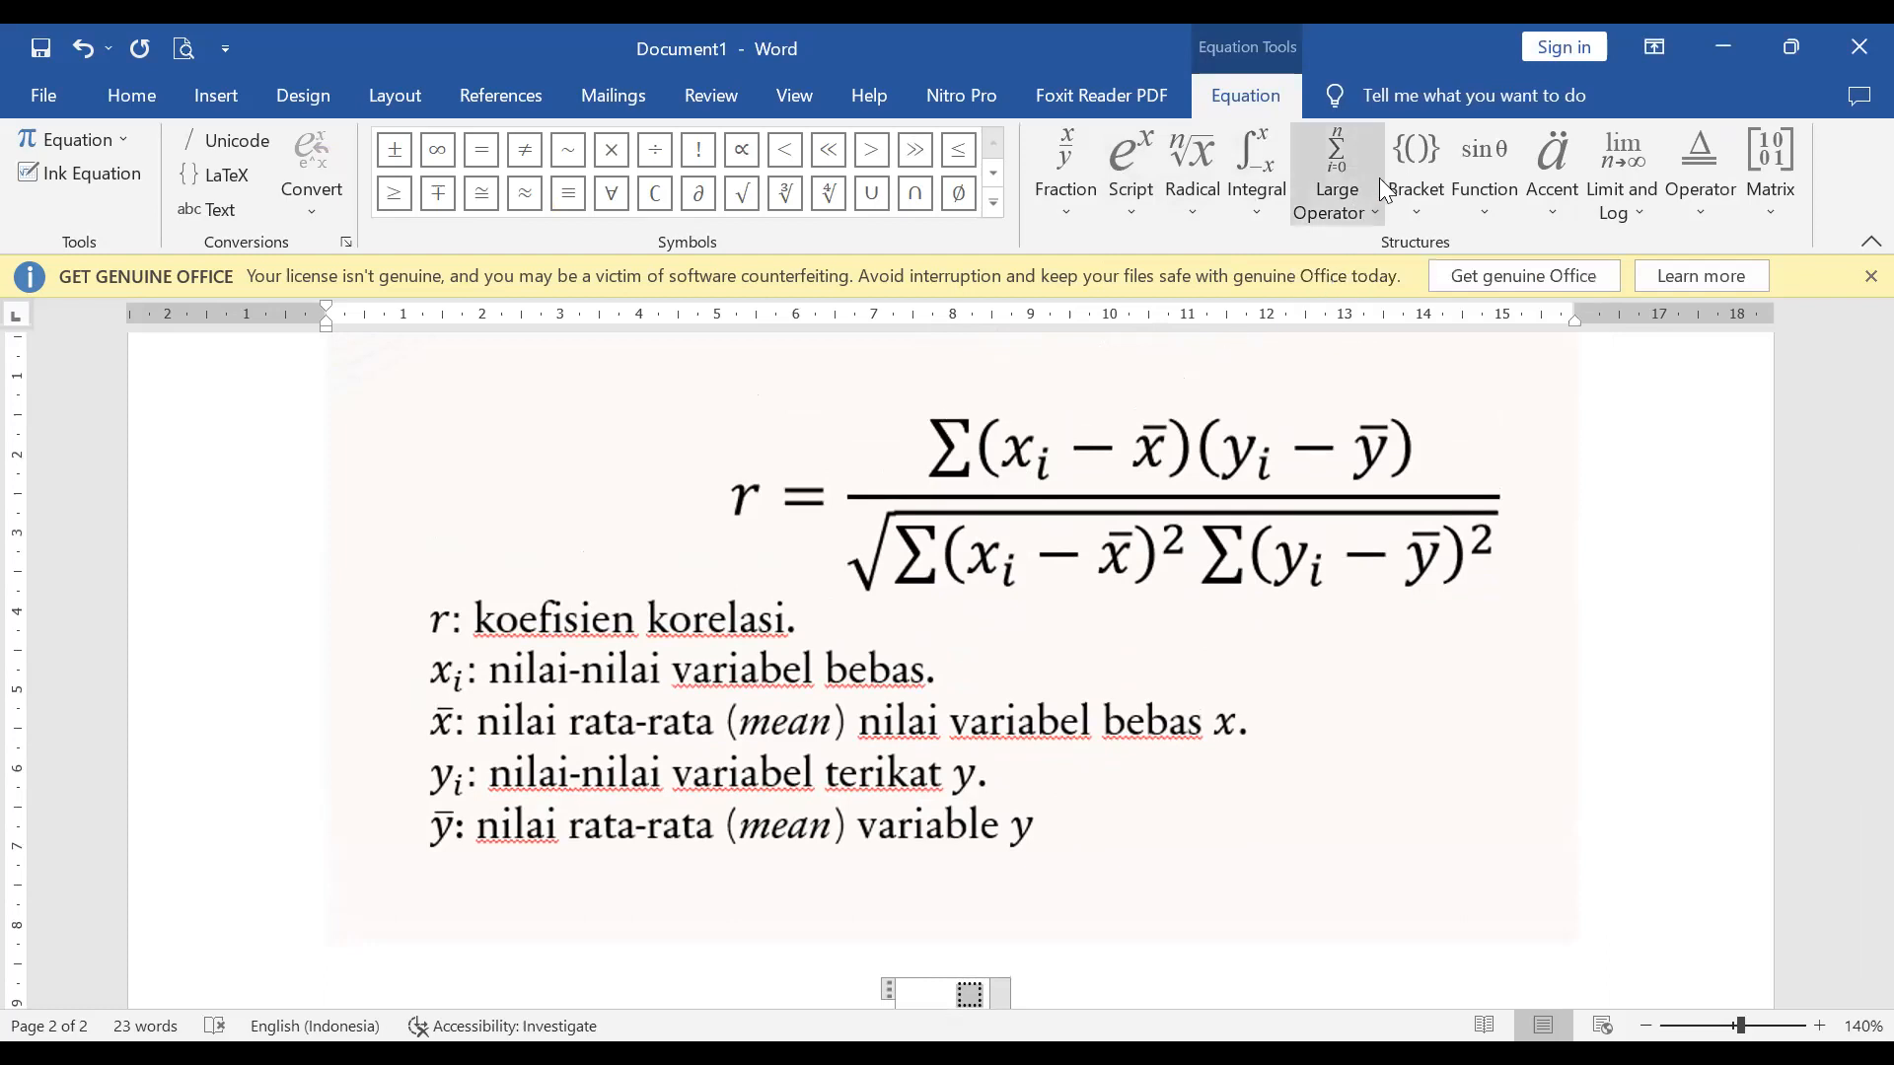
{"action": "left_click", "coordinate": [1343, 215]}
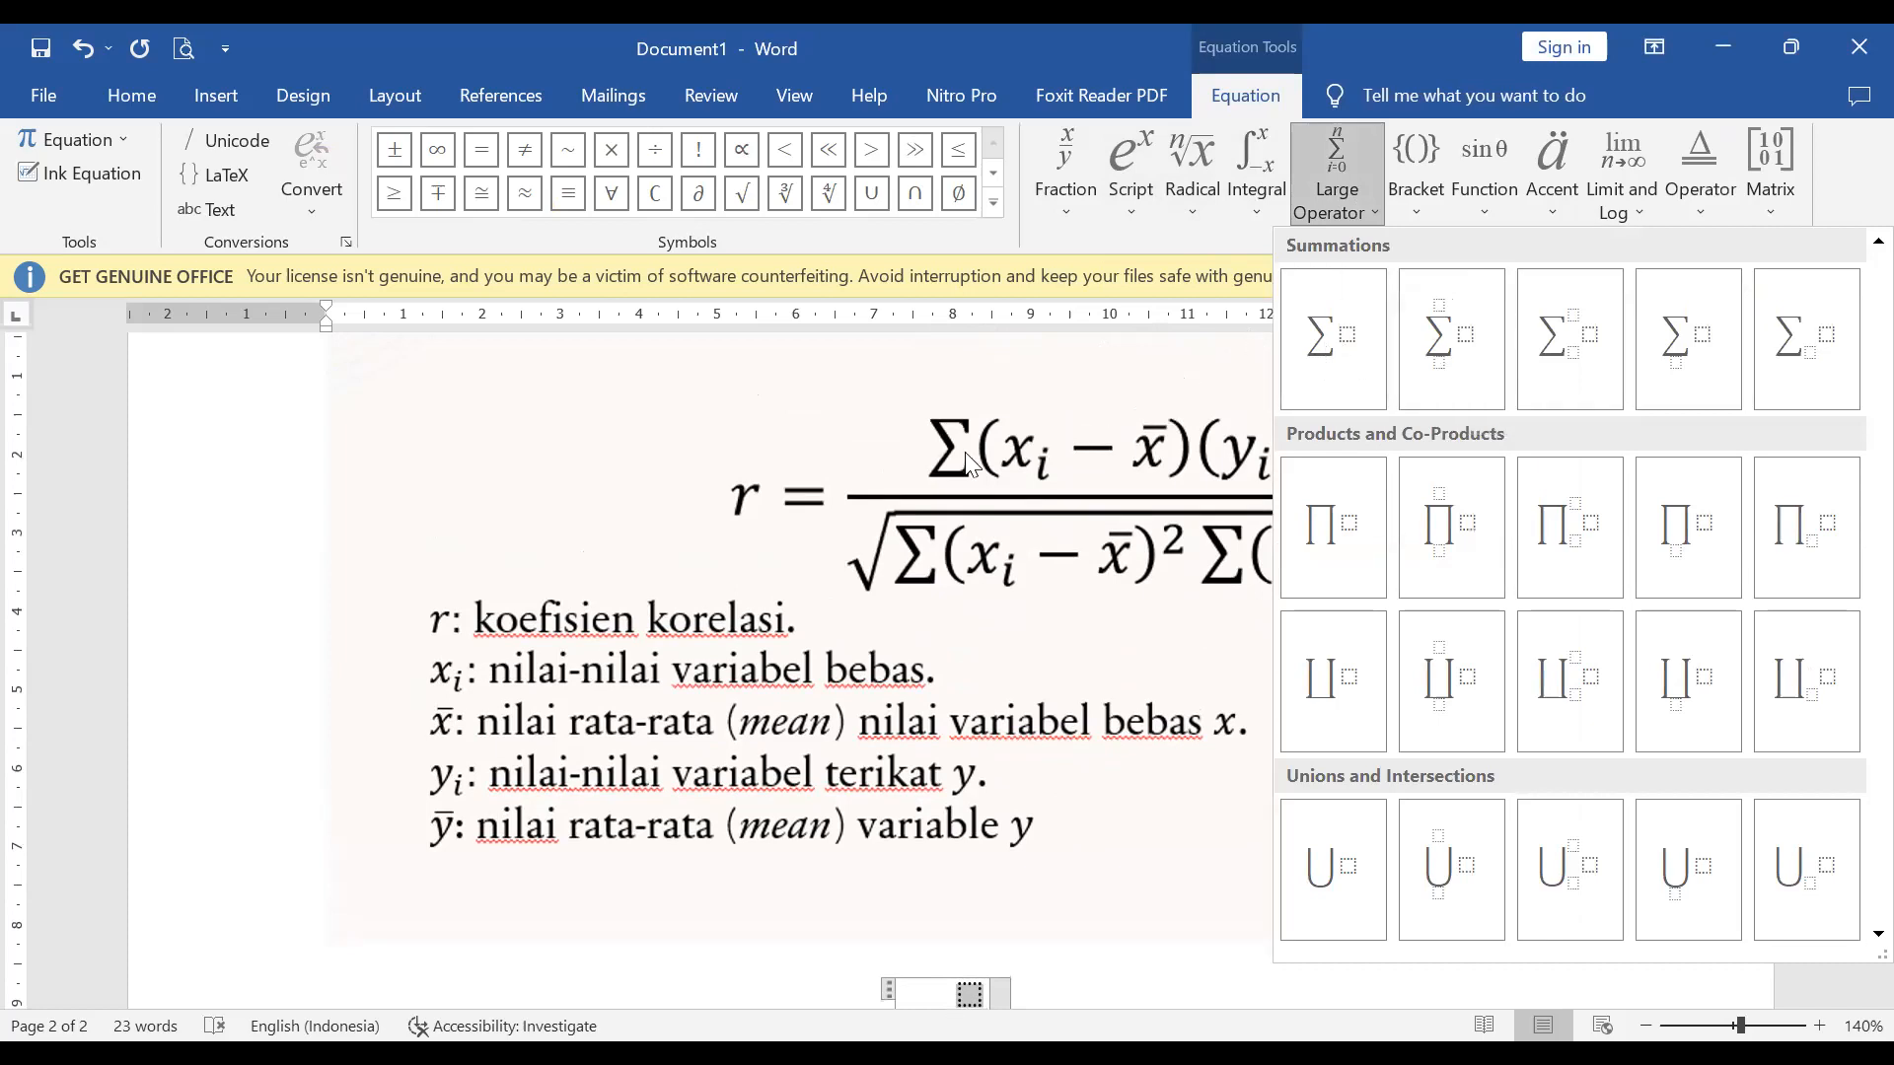
{"action": "left_click", "coordinate": [1344, 350]}
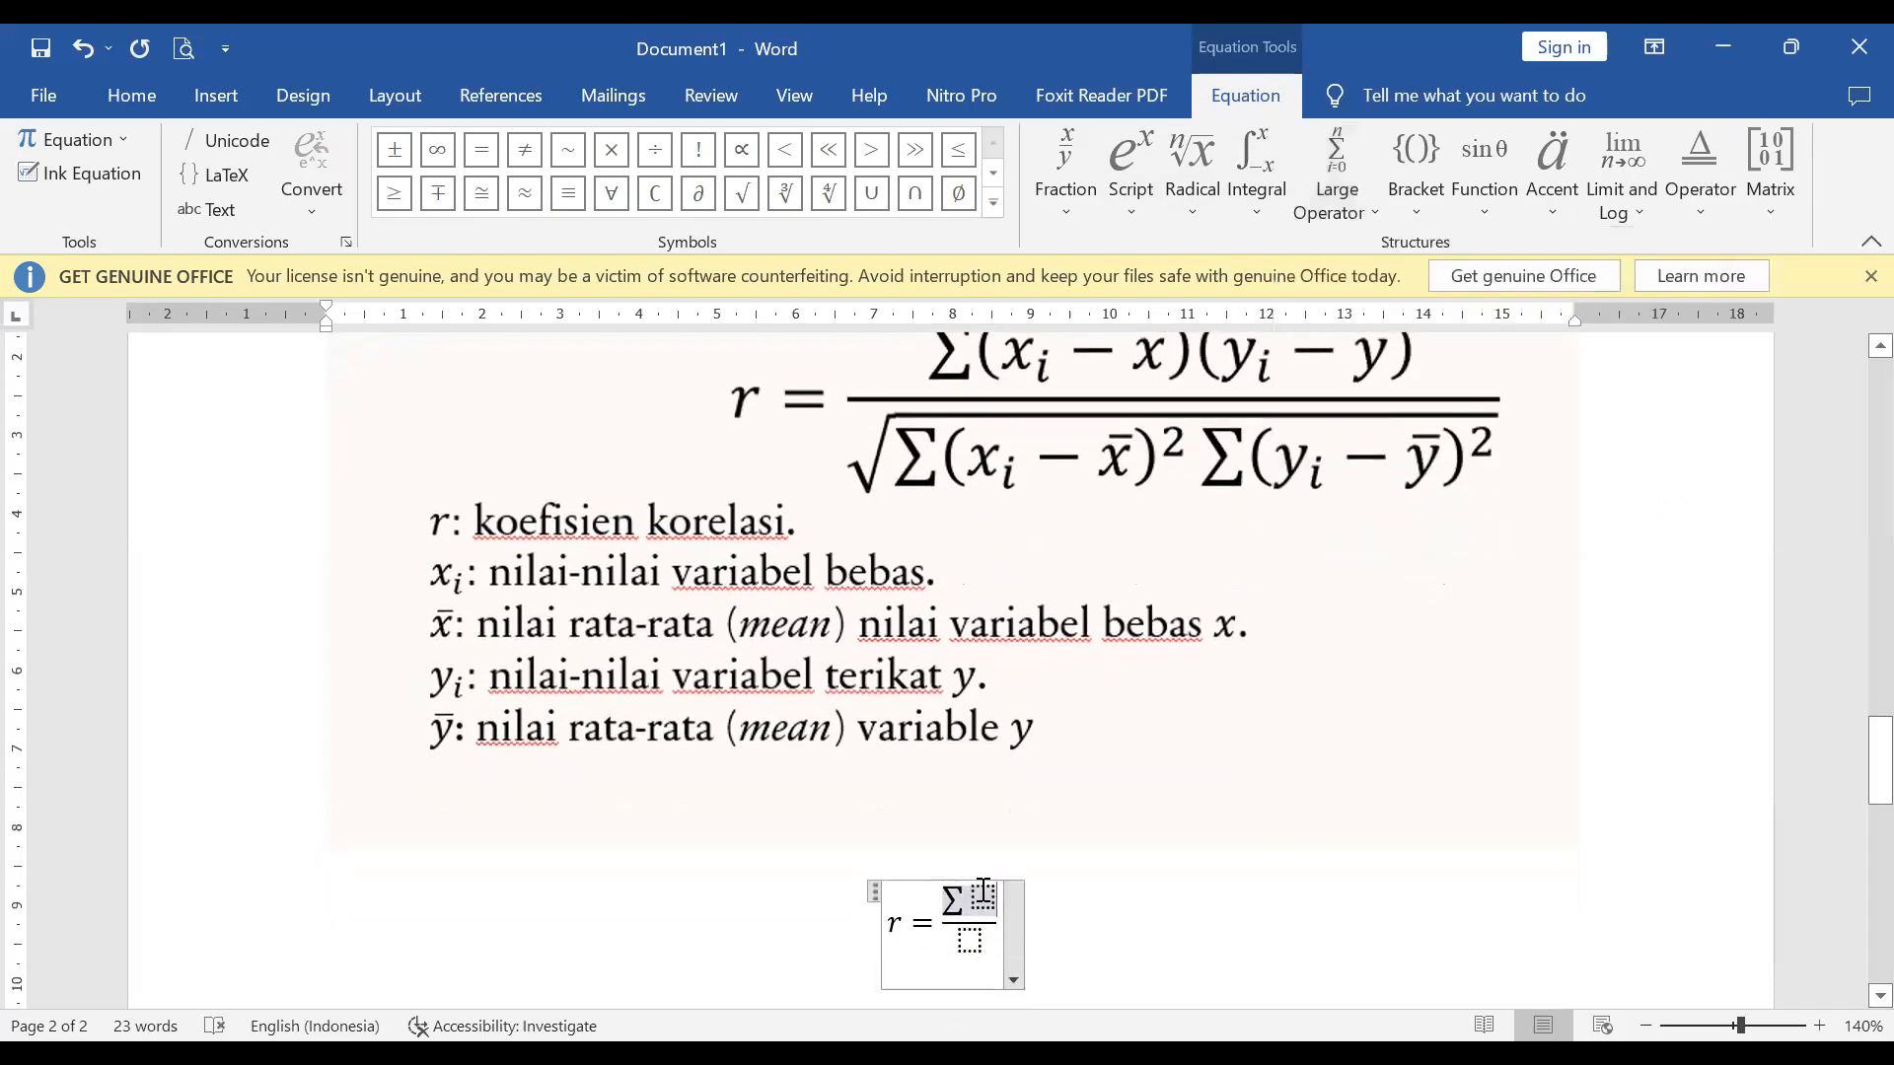
Insert a pair of parentheses after the summation sign in the fraction's numerator
{"action": "scroll", "coordinate": [1026, 774], "scroll_direction": "up", "scroll_amount": 1}
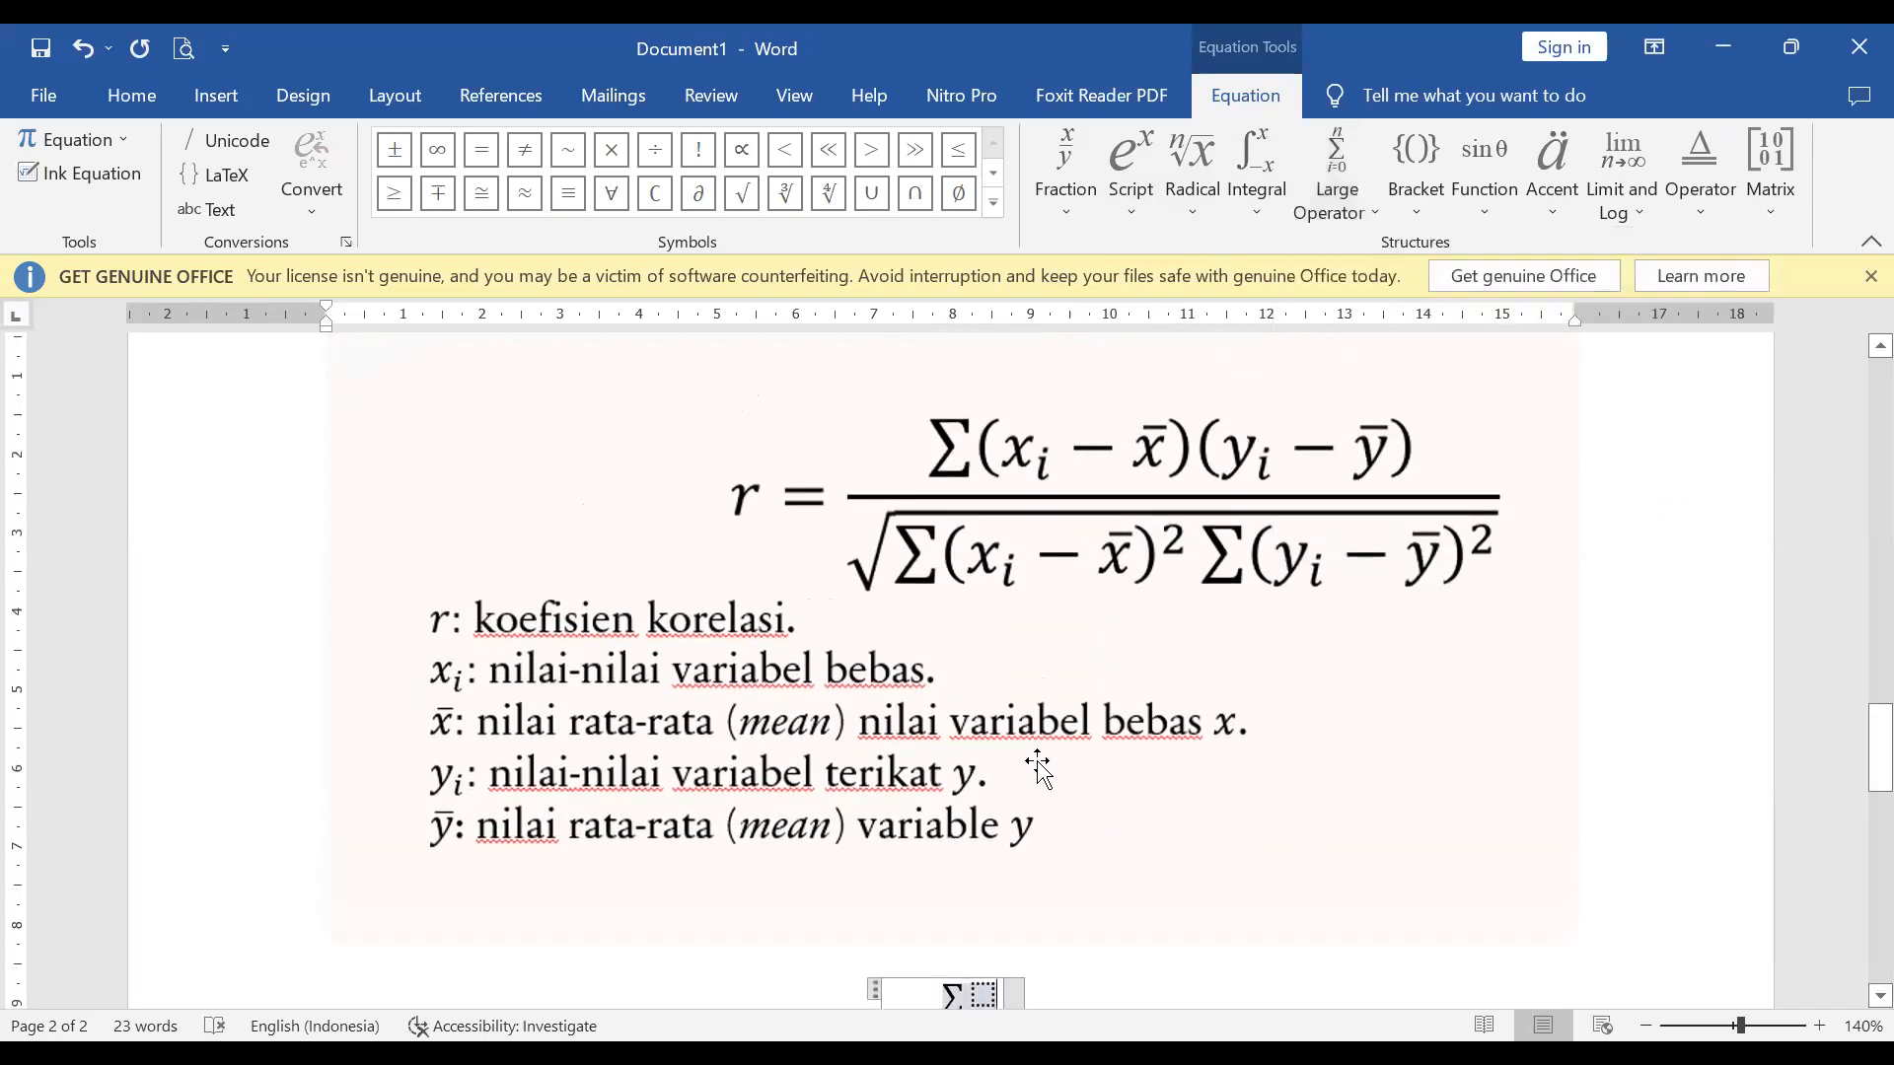
{"action": "scroll", "coordinate": [1643, 986], "scroll_direction": "down", "scroll_amount": 2, "text": "ctrl"}
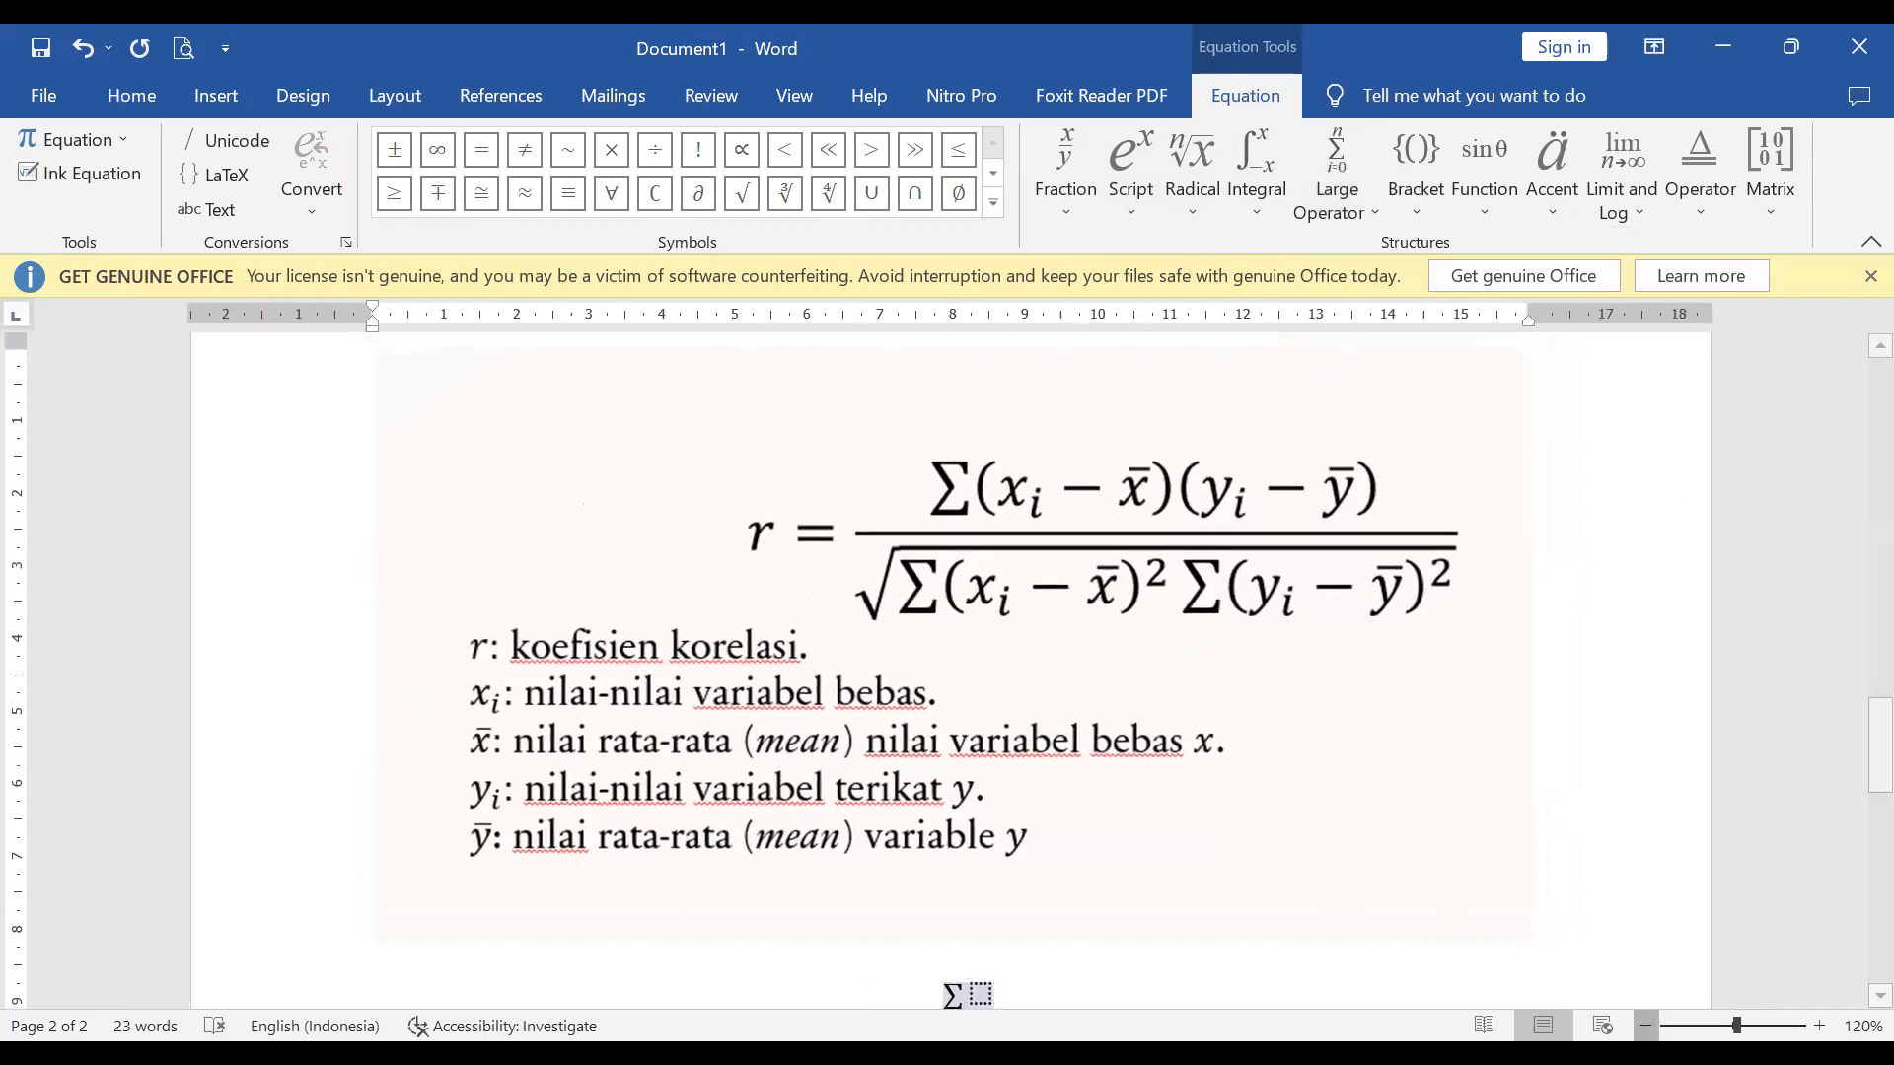
{"action": "scroll", "coordinate": [1474, 864], "scroll_direction": "down", "scroll_amount": 2}
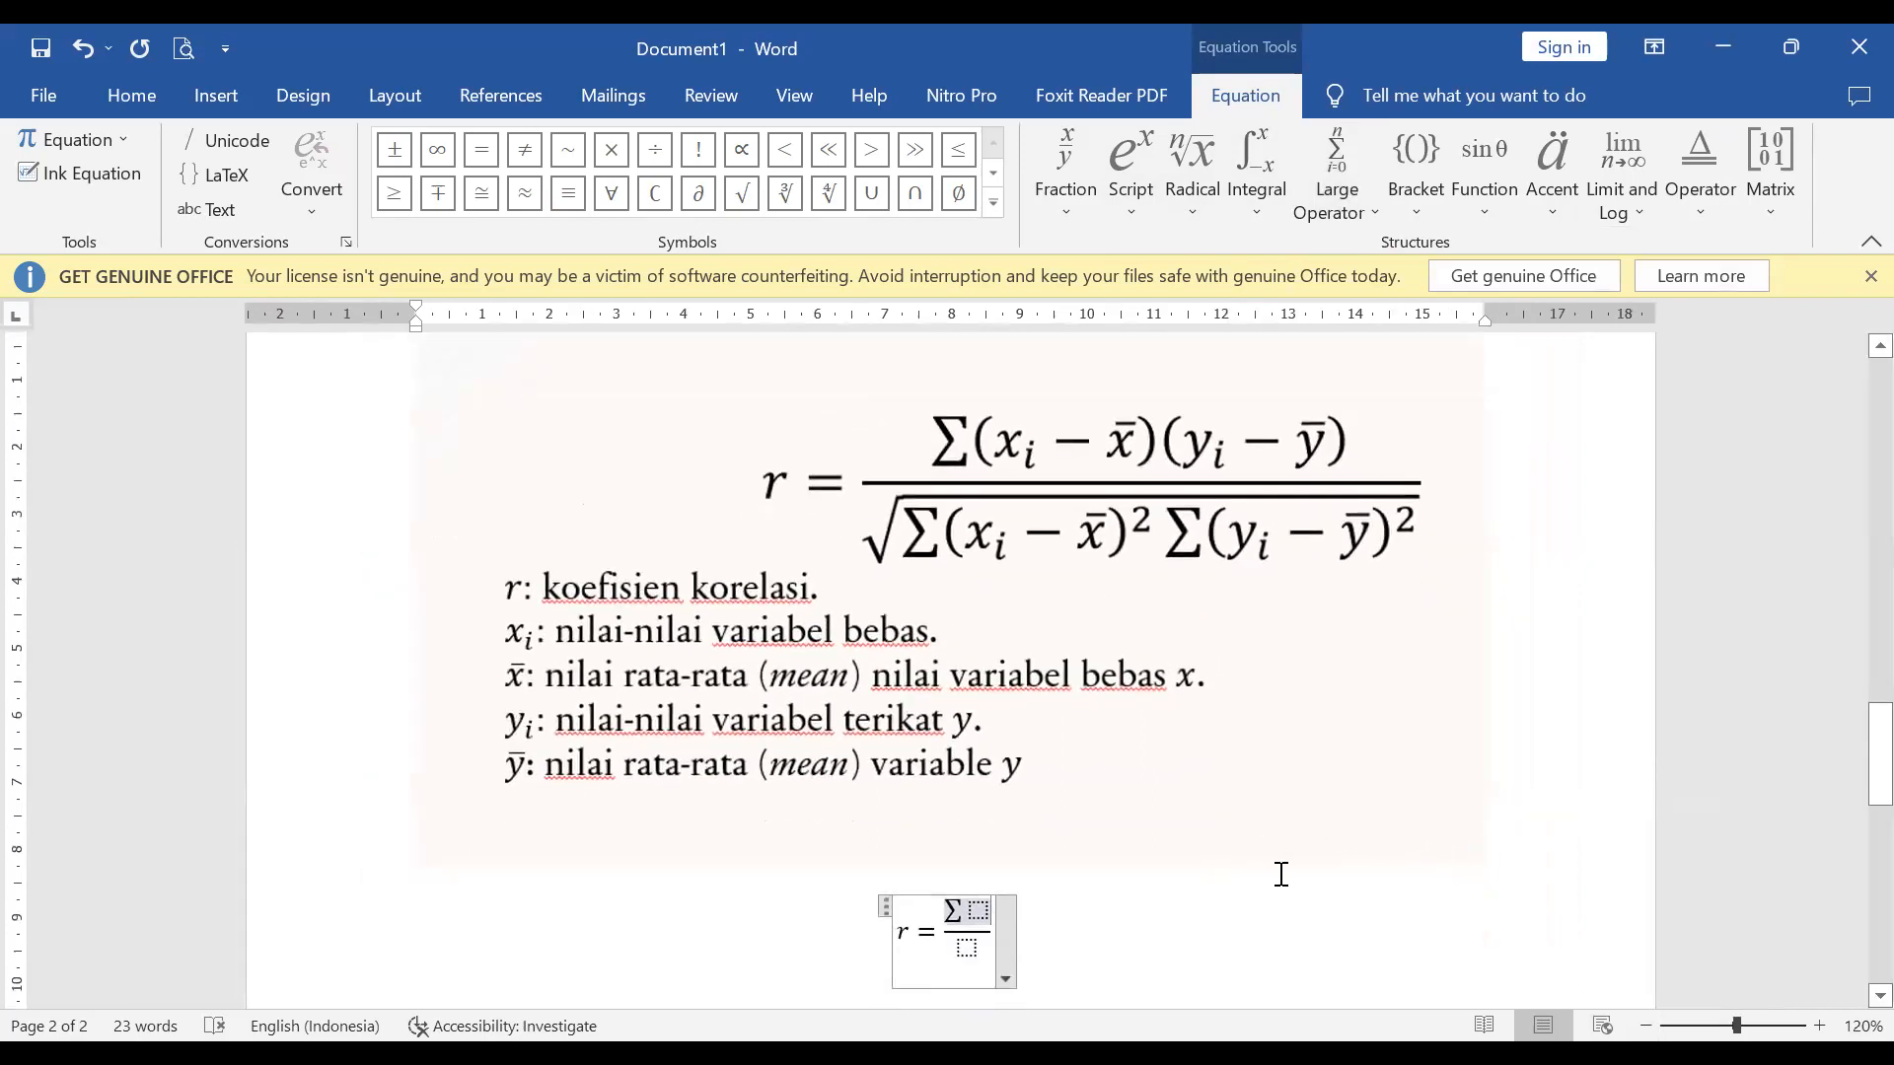
{"action": "scroll", "coordinate": [1302, 859], "scroll_direction": "up", "scroll_amount": 1}
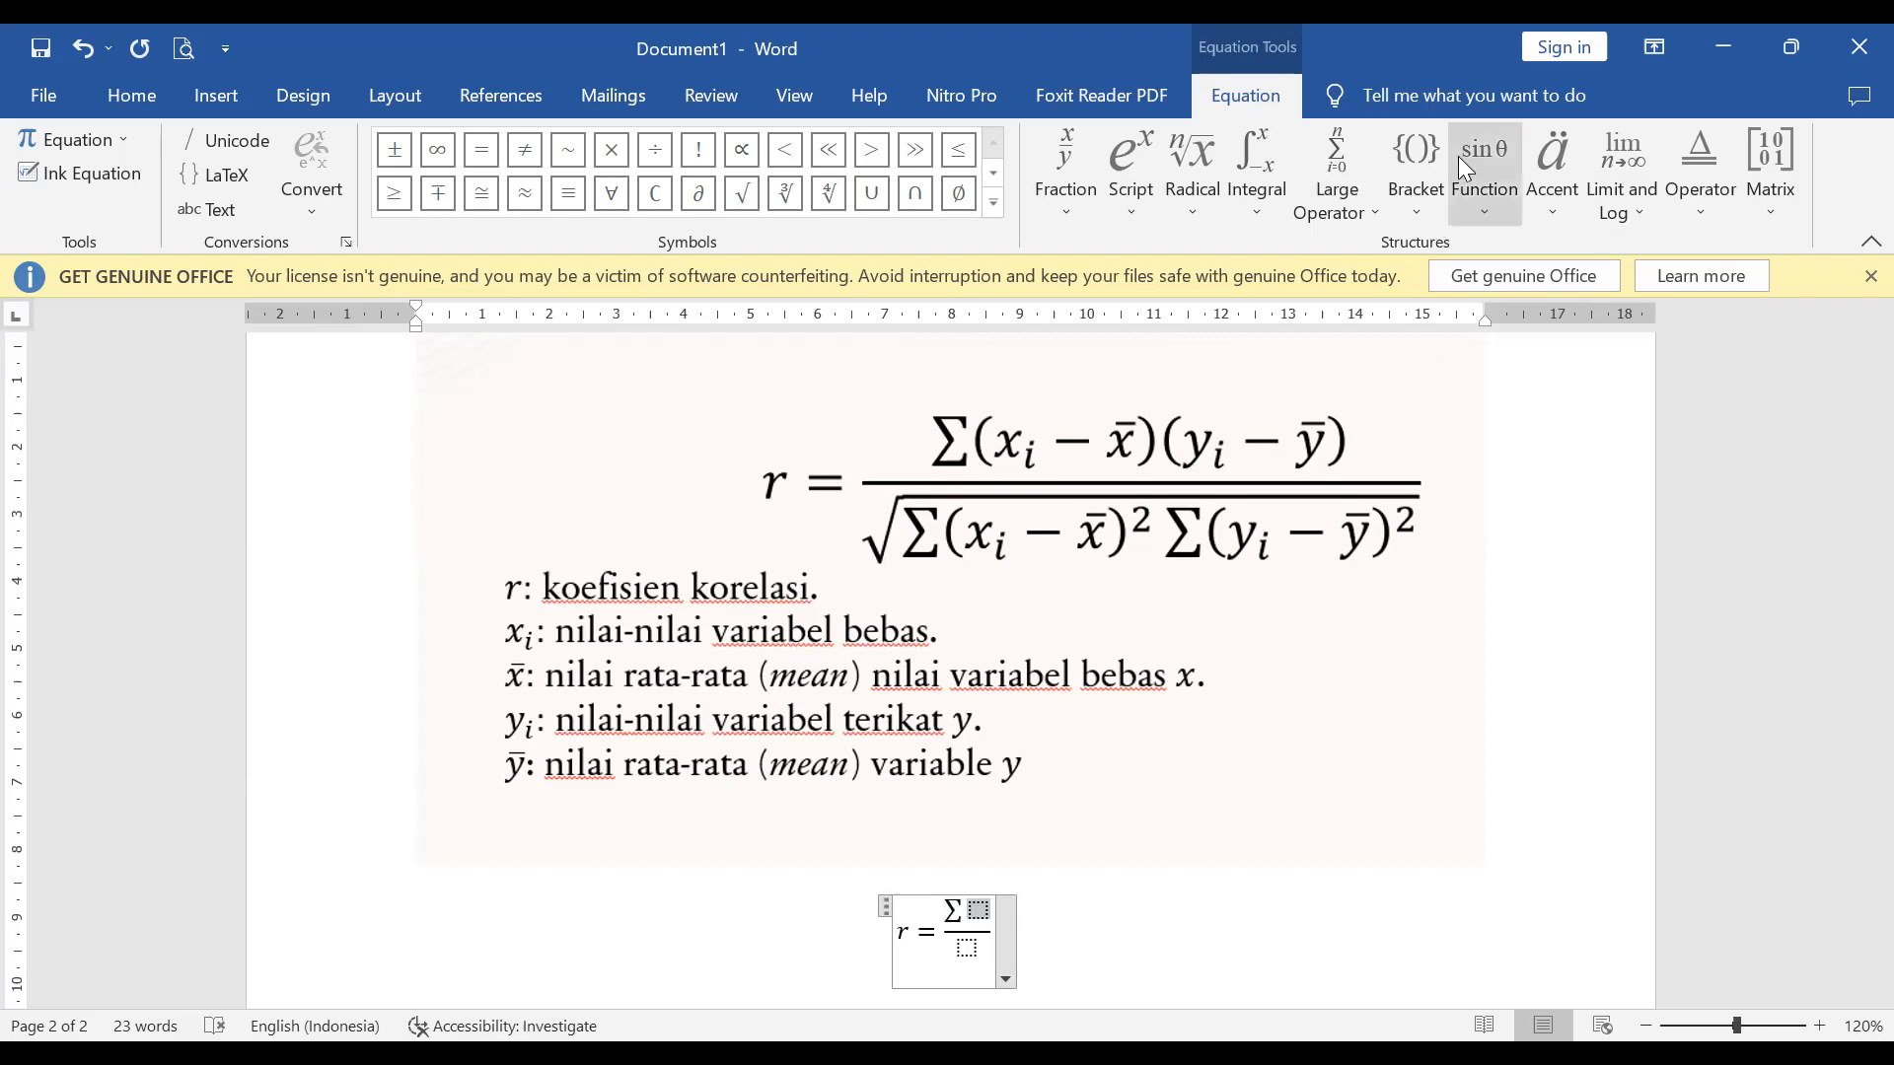
{"action": "left_click", "coordinate": [1416, 203]}
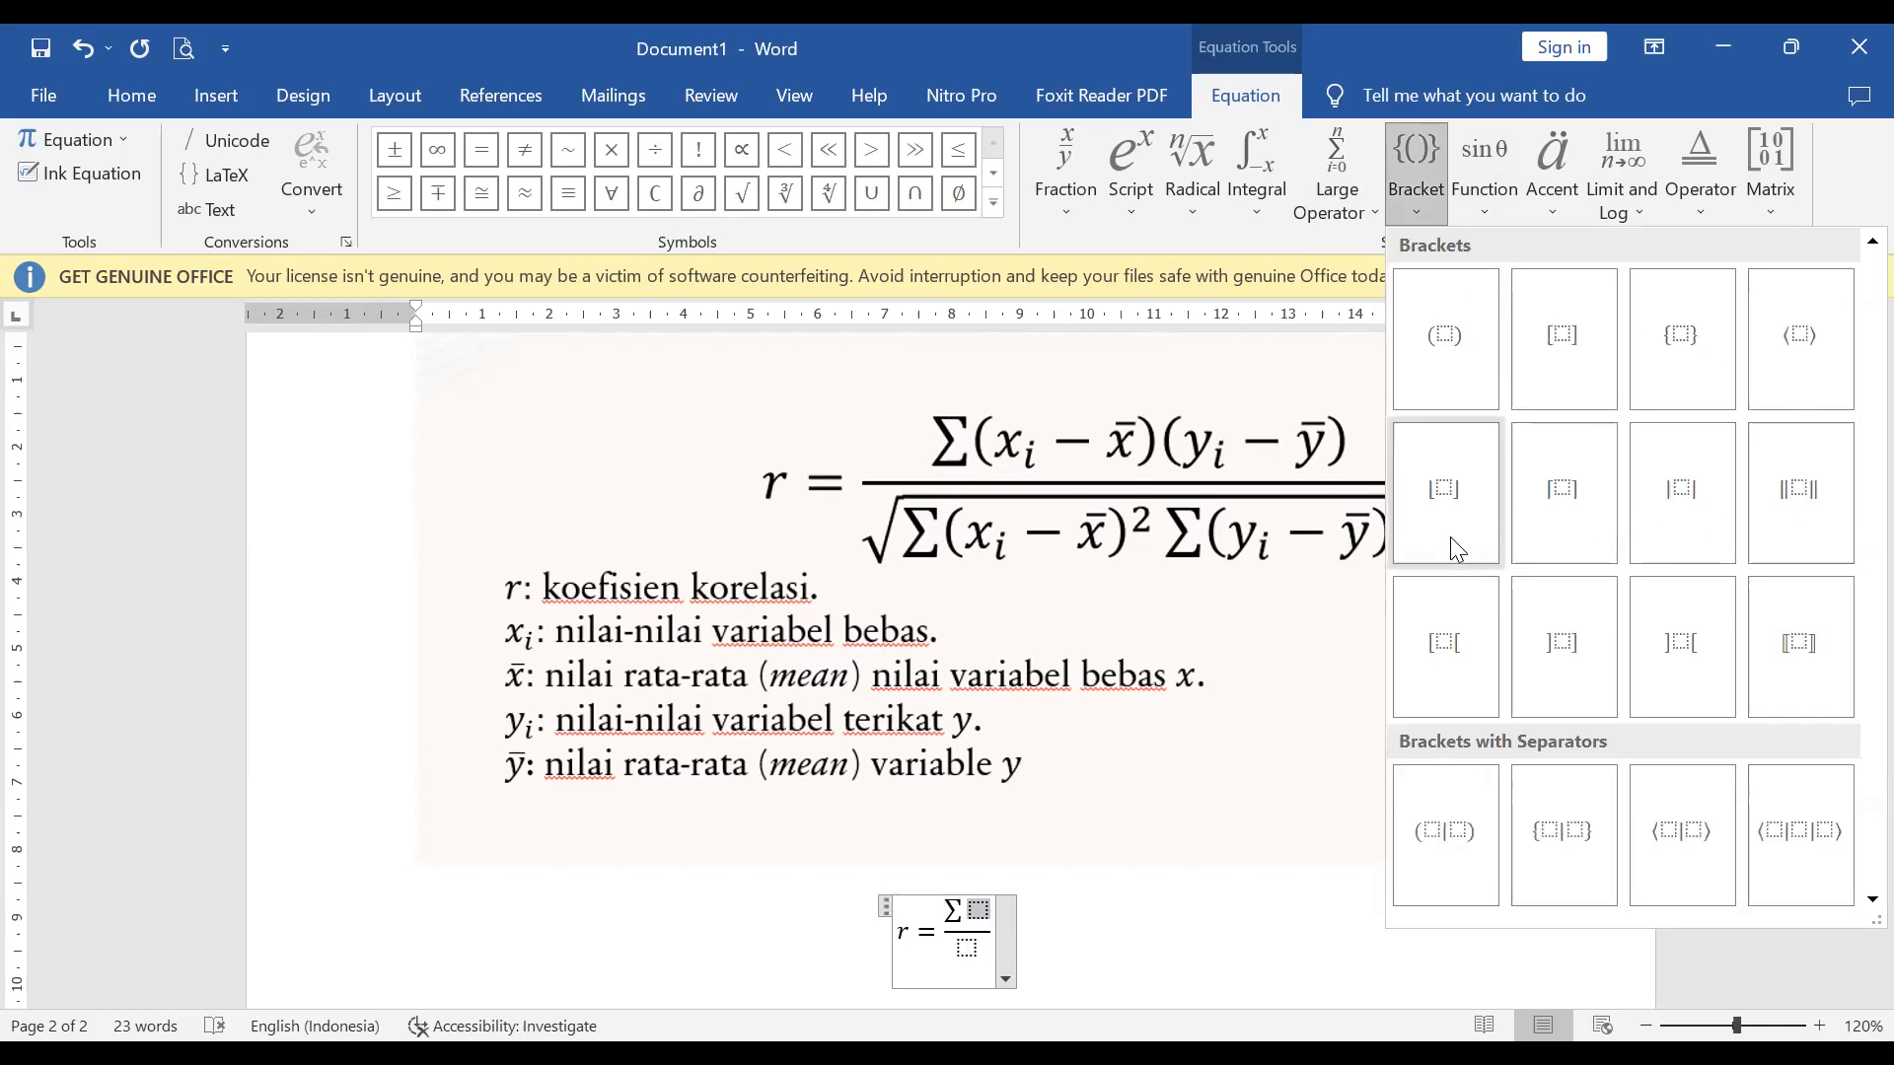
{"action": "left_click", "coordinate": [1448, 339]}
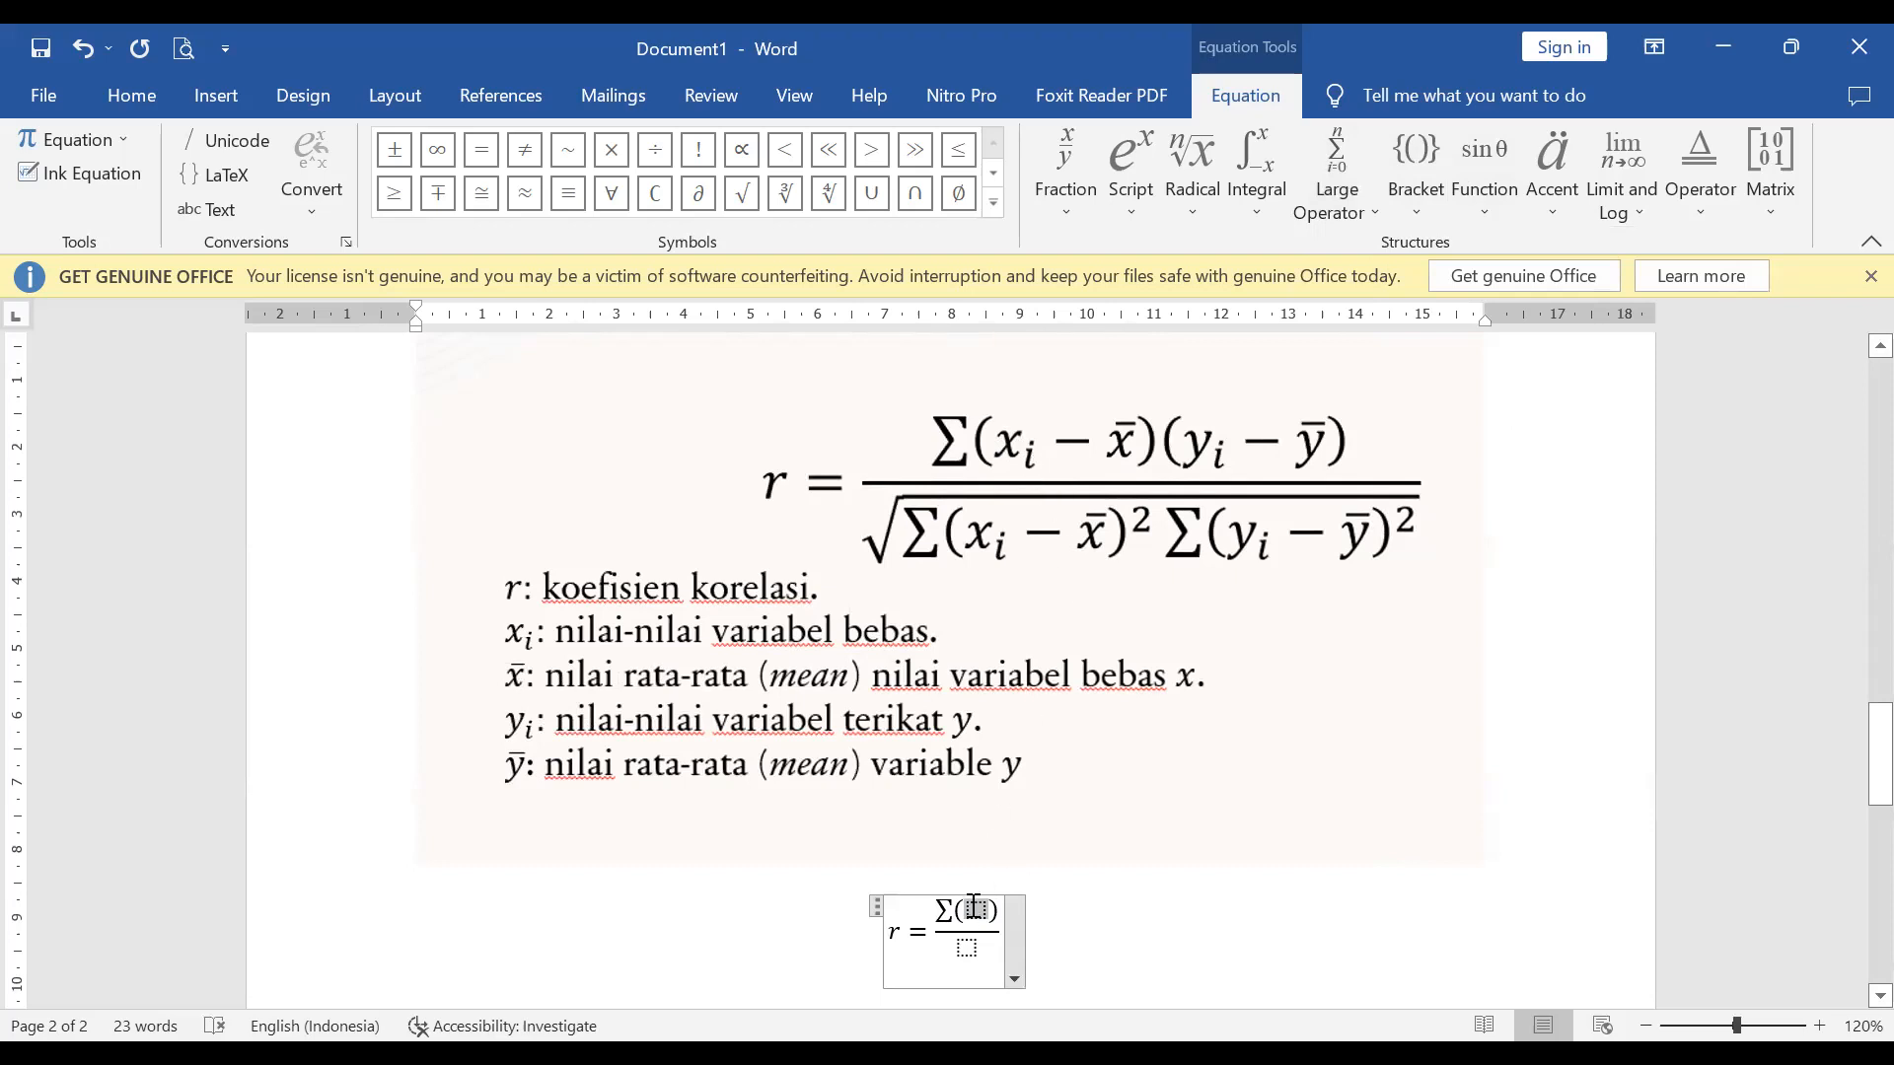
Enter x with subscript i inside the parentheses in the fraction's numerator
{"action": "left_click", "coordinate": [1149, 197]}
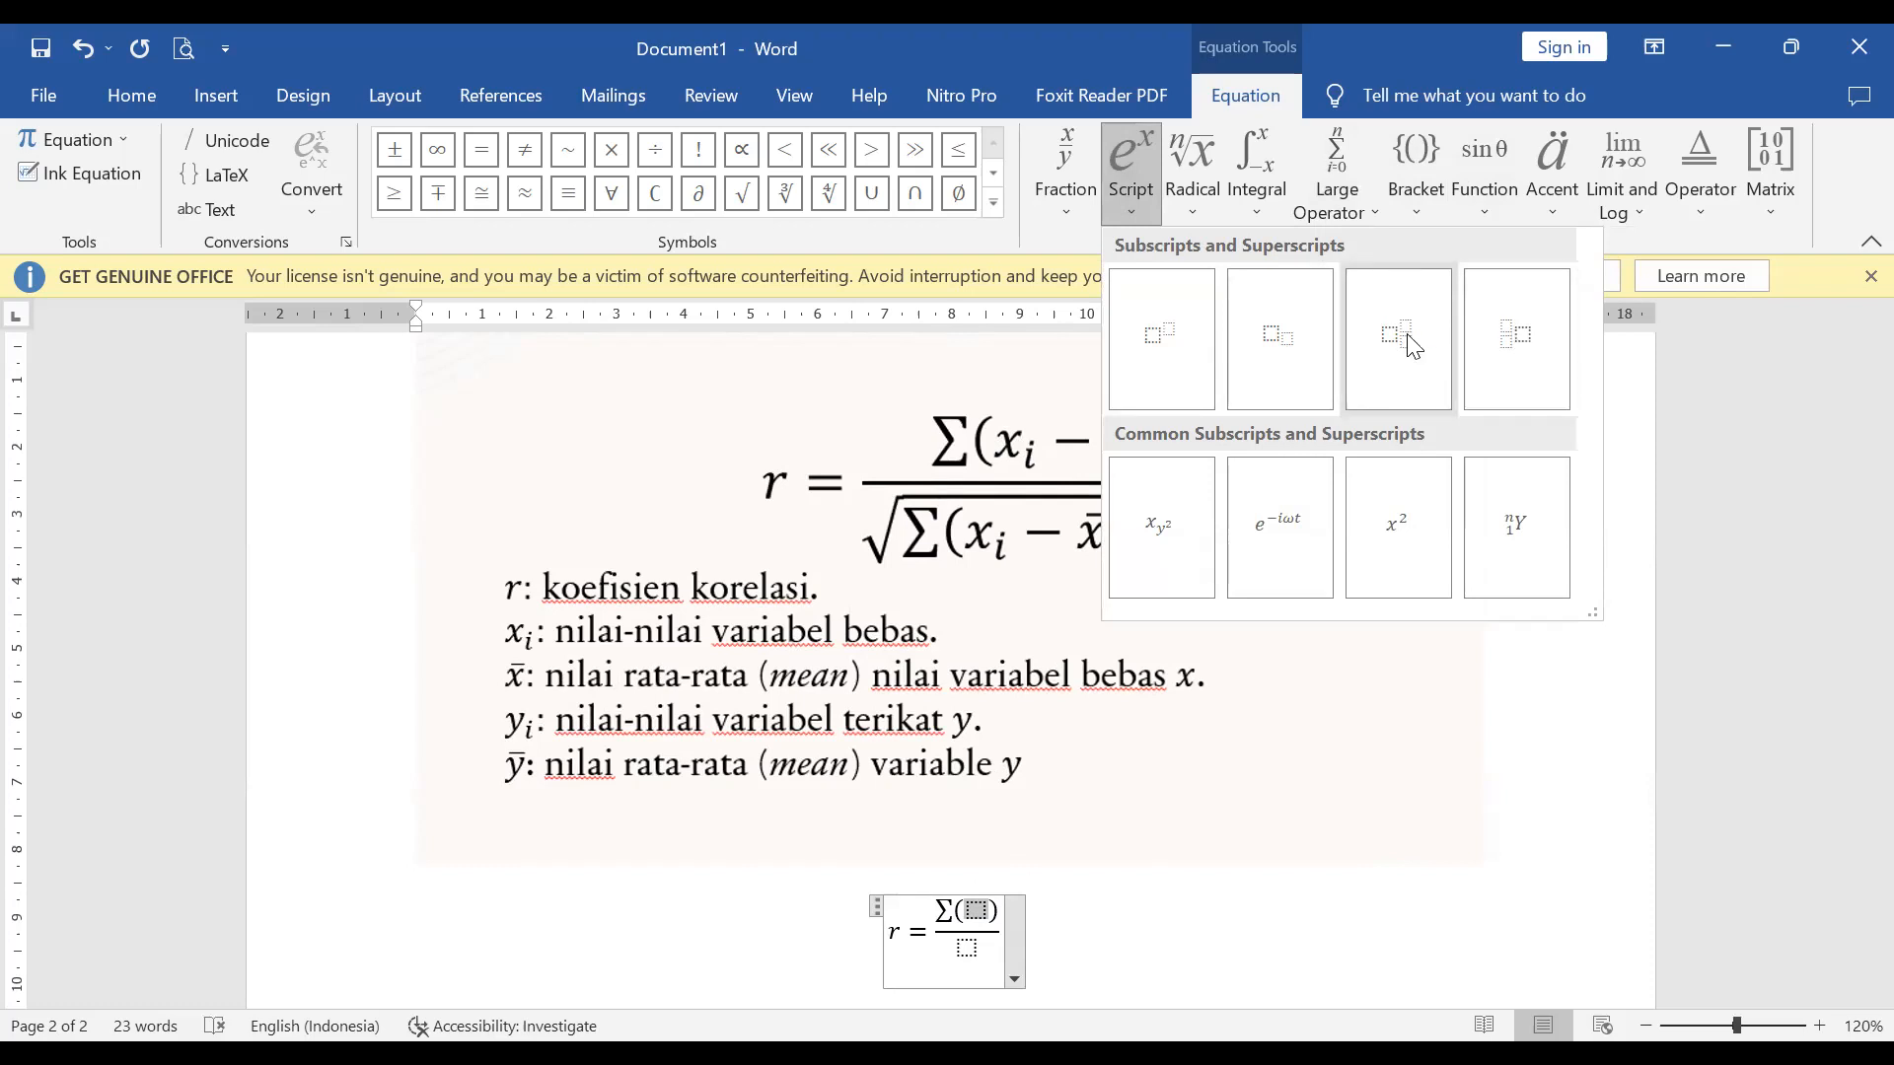
{"action": "left_click", "coordinate": [1281, 350]}
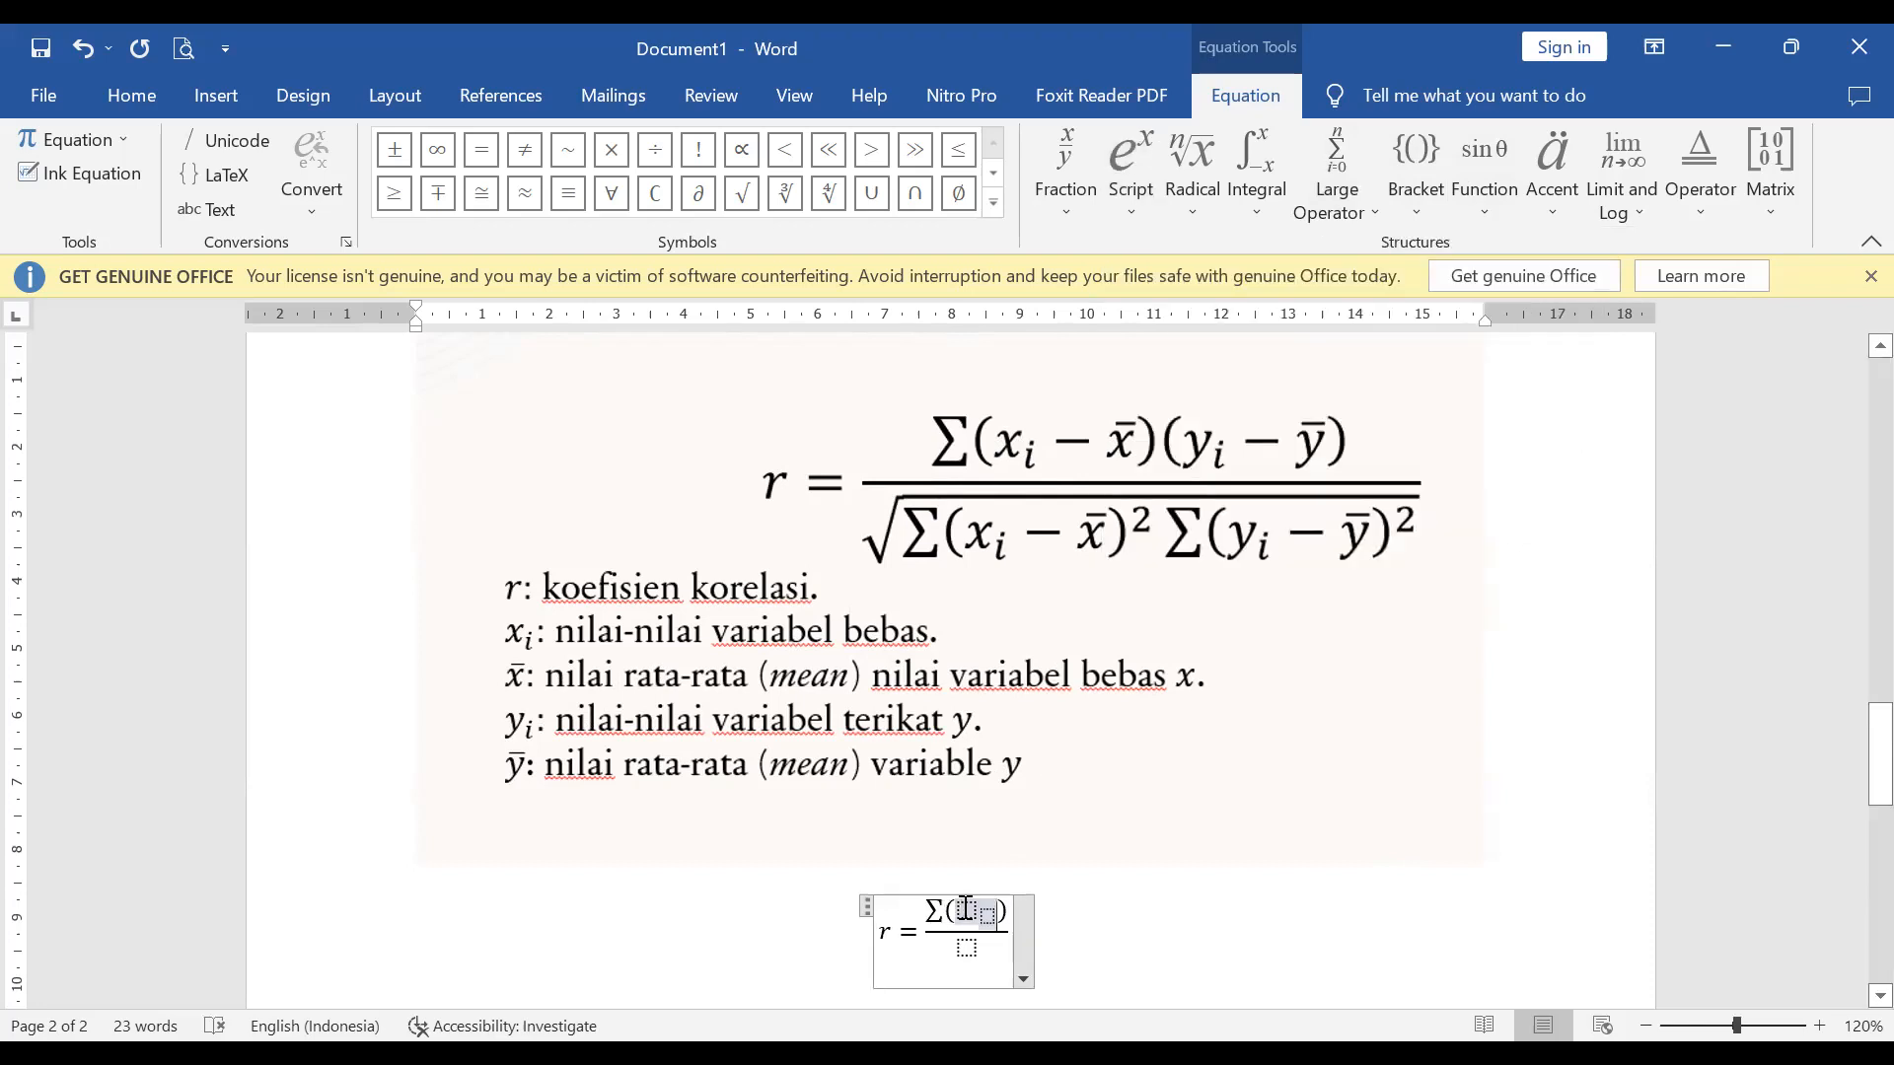
{"action": "type", "text": "x"}
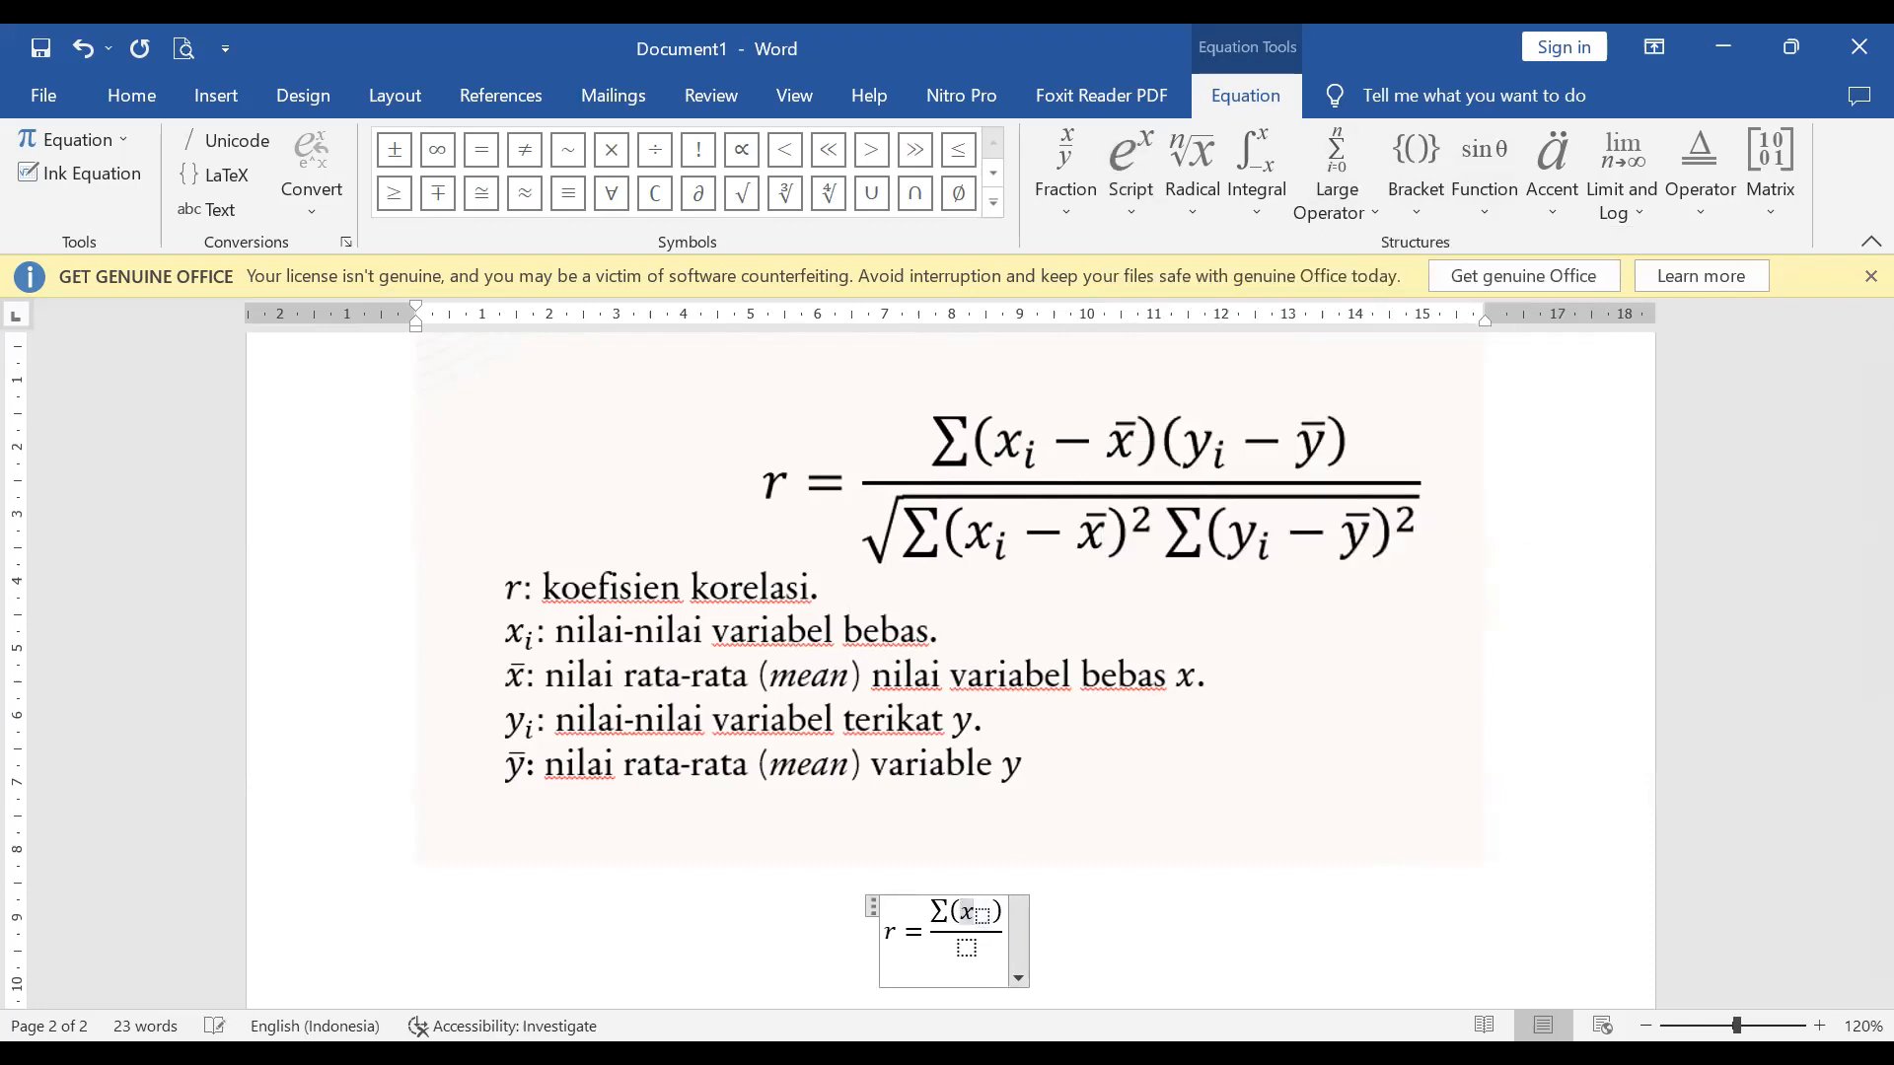
{"action": "key", "text": "Right"}
{"action": "type", "text": "i"}
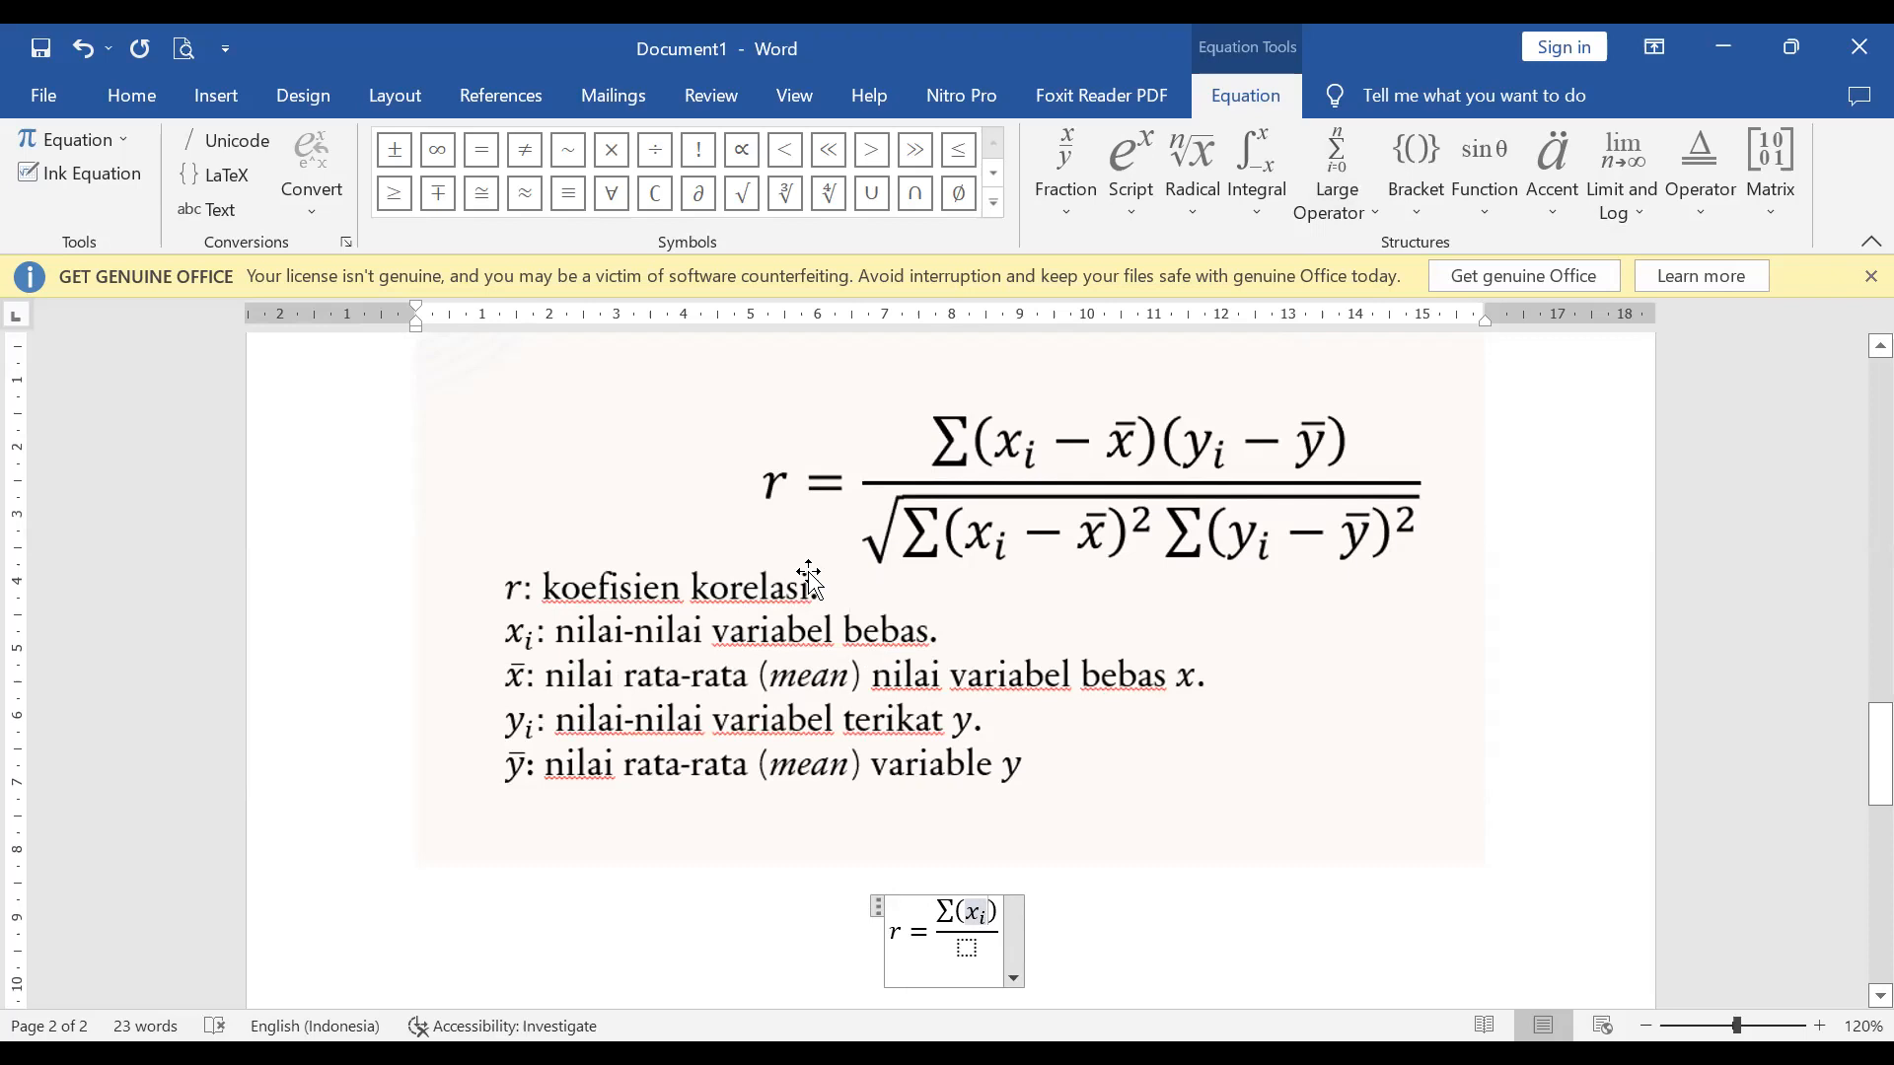
Add a minus sign and an x with a bar accent after xᵢ in the numerator's parentheses
{"action": "type", "text": "-"}
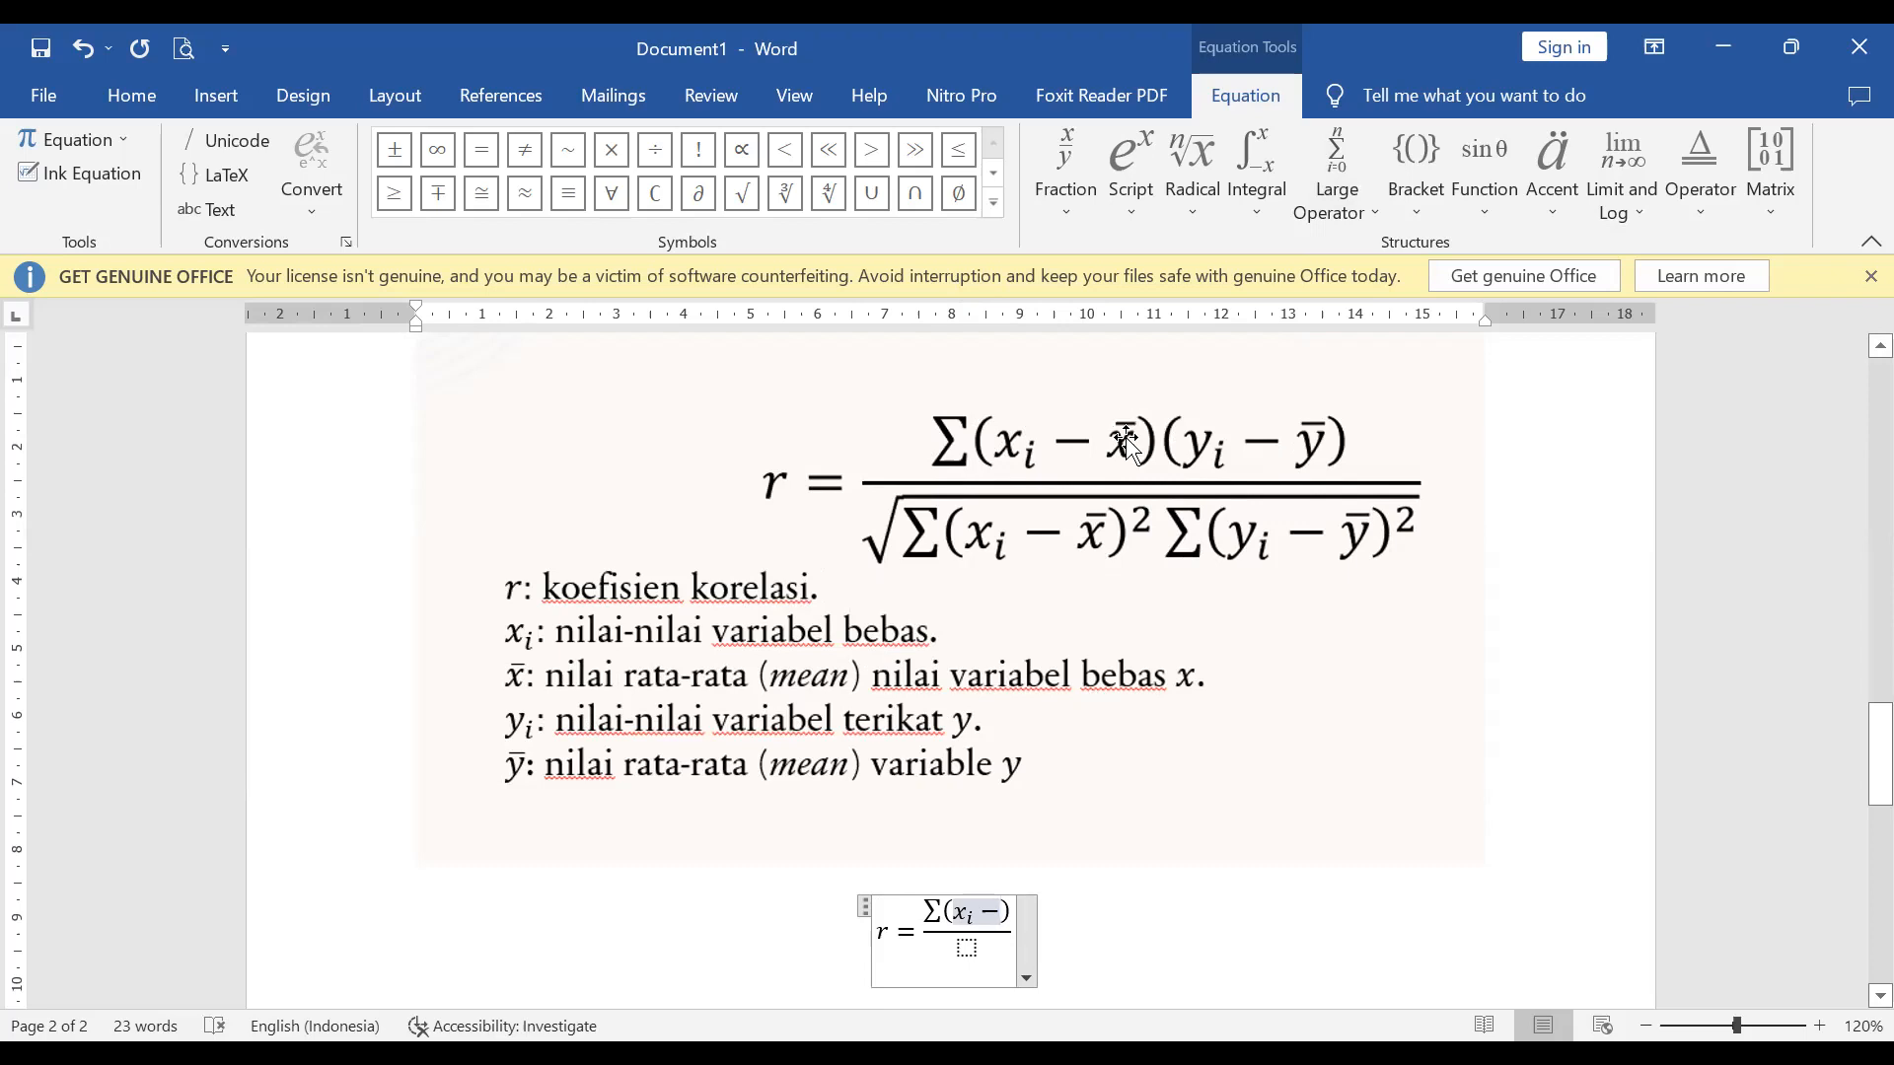
{"action": "left_click", "coordinate": [1547, 211]}
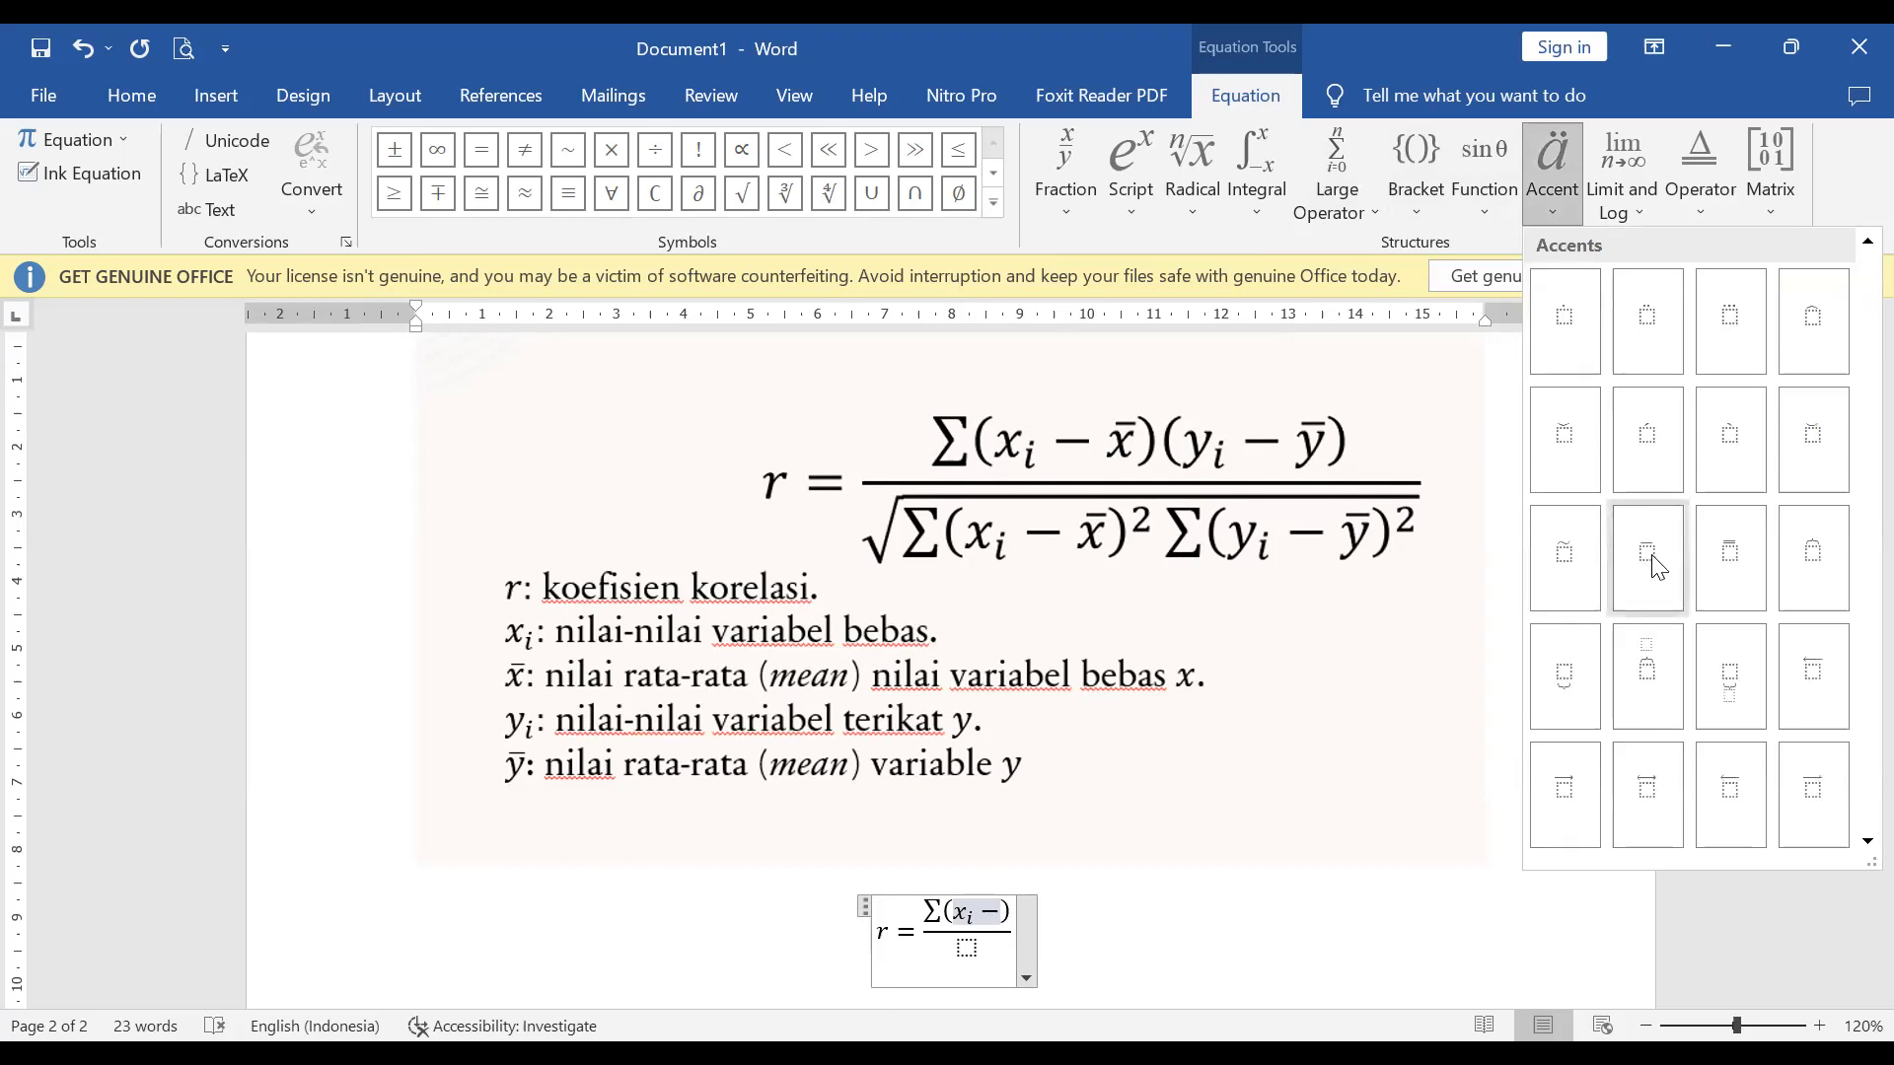
{"action": "left_click", "coordinate": [1647, 555]}
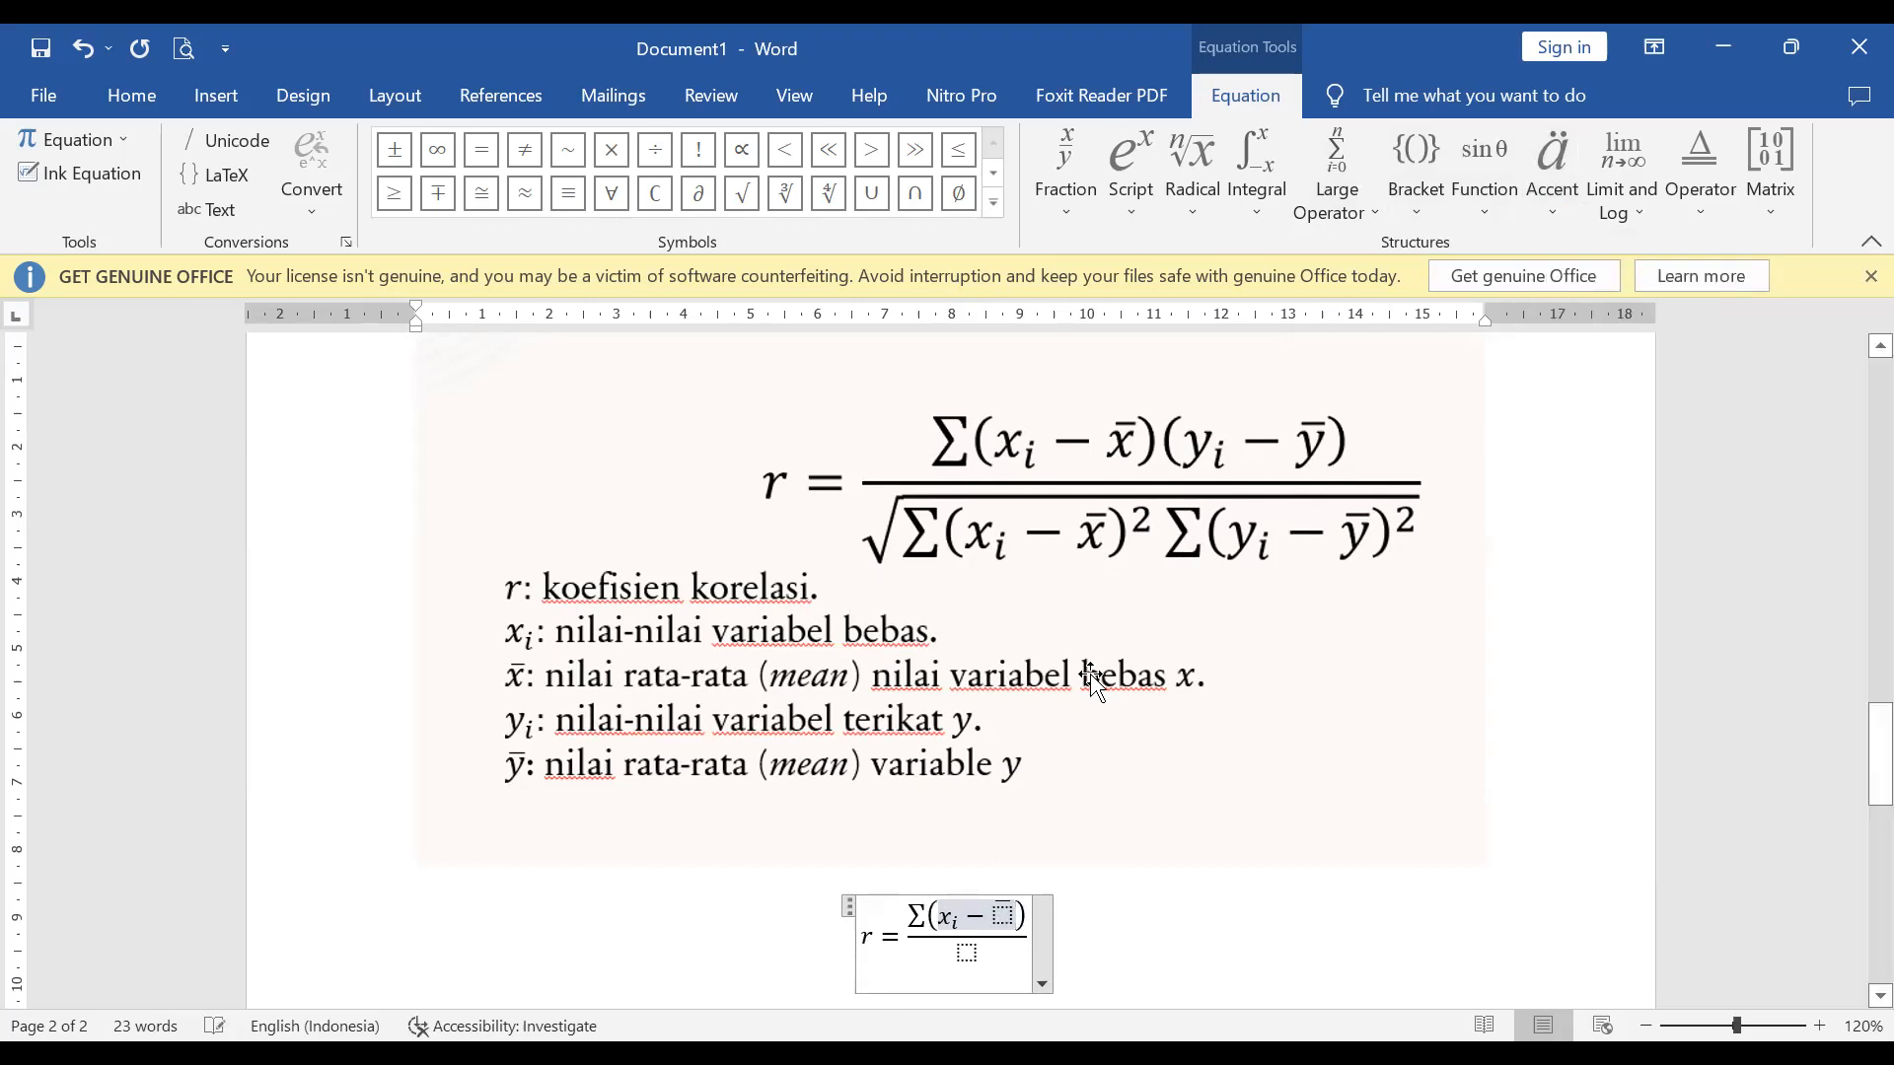
{"action": "left_click", "coordinate": [1011, 915]}
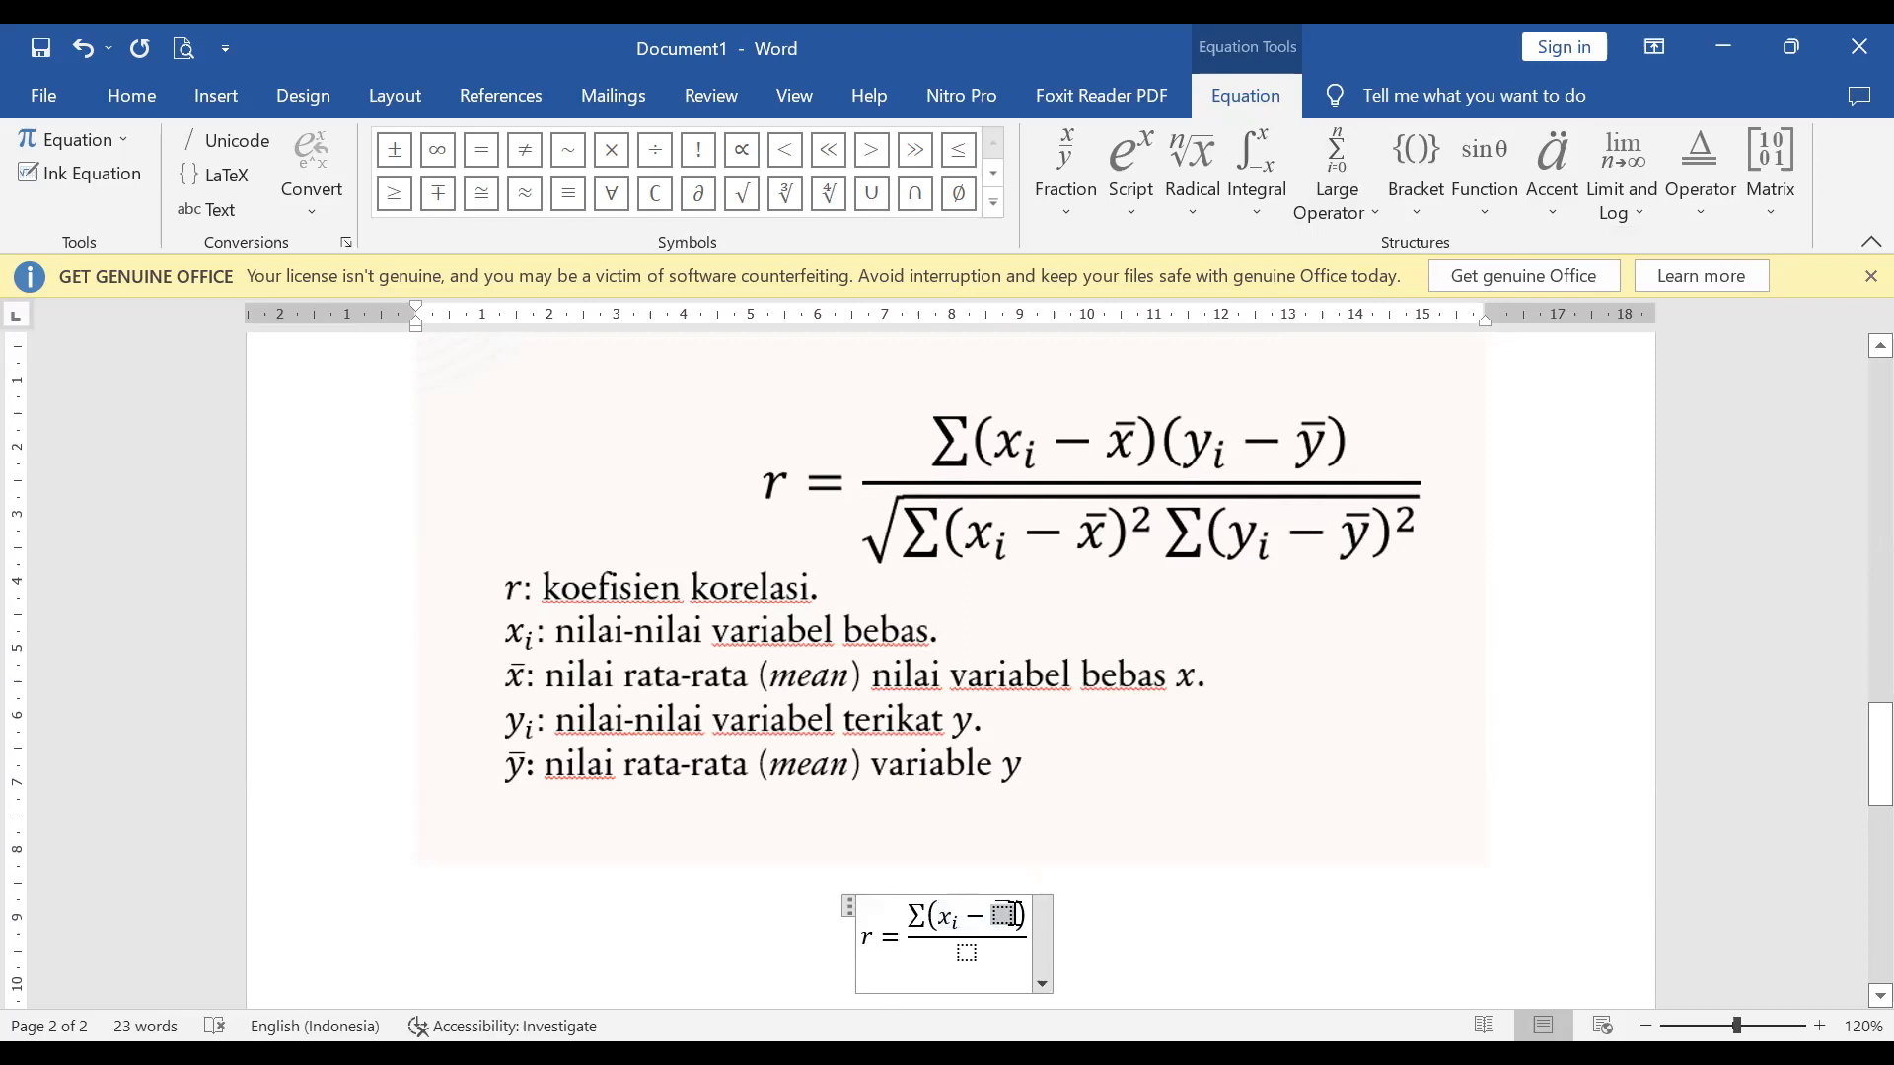
{"action": "type", "text": "x̄"}
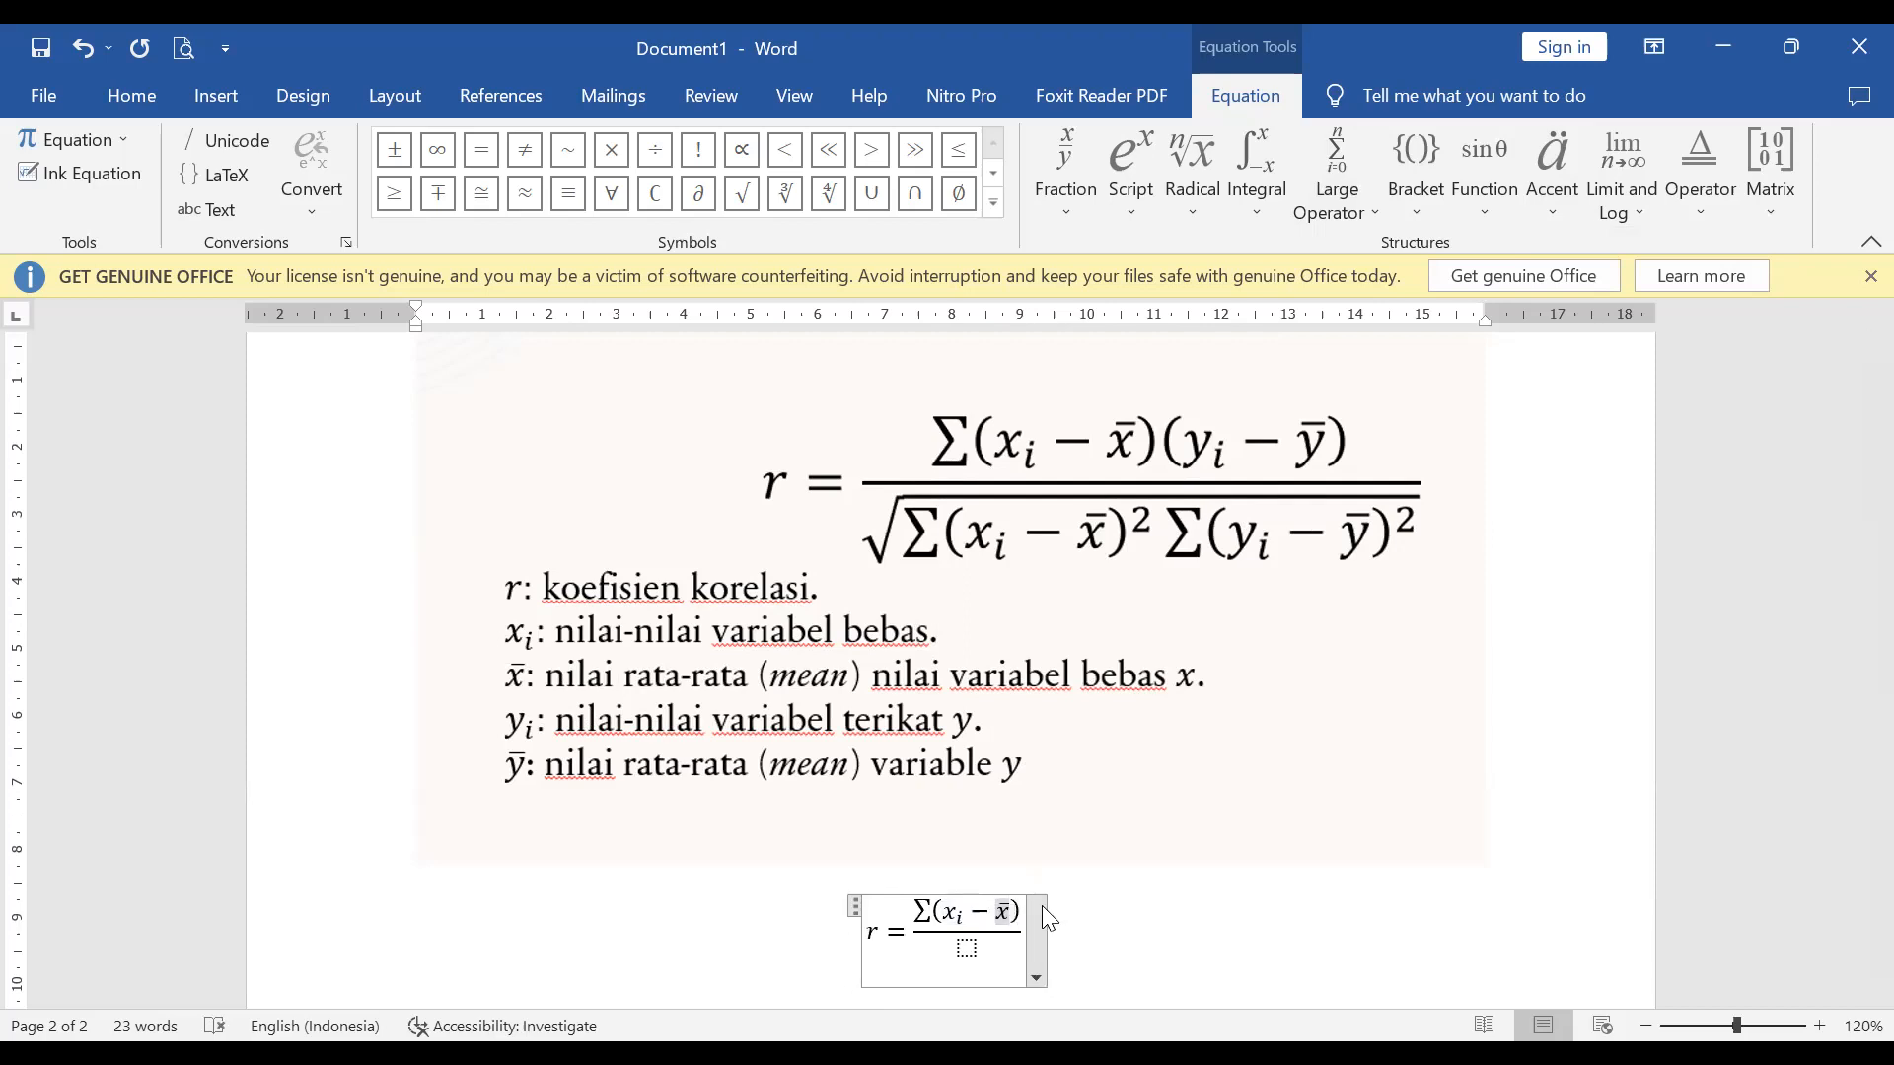
Insert a second pair of parentheses after (xᵢ − x̄) in the numerator and enter y with subscript i inside
{"action": "key", "text": "Right"}
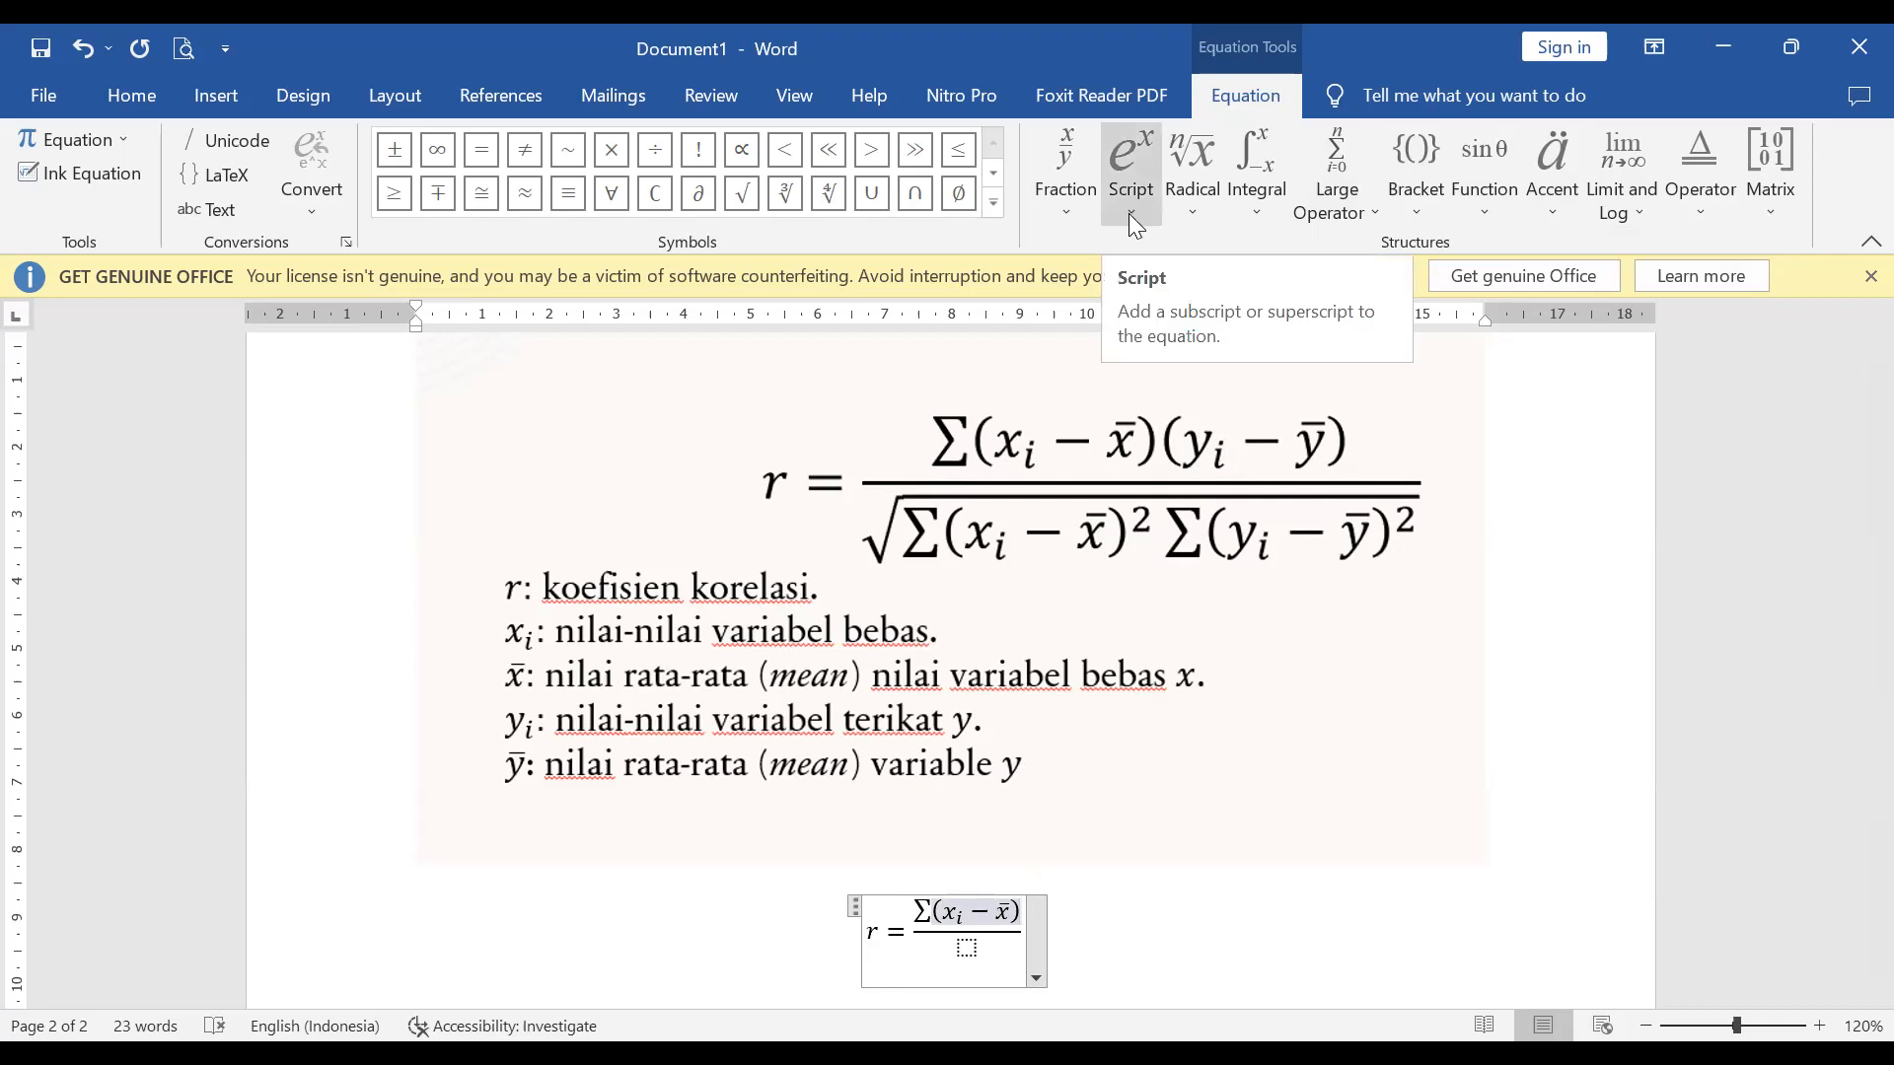
{"action": "left_click", "coordinate": [1419, 203]}
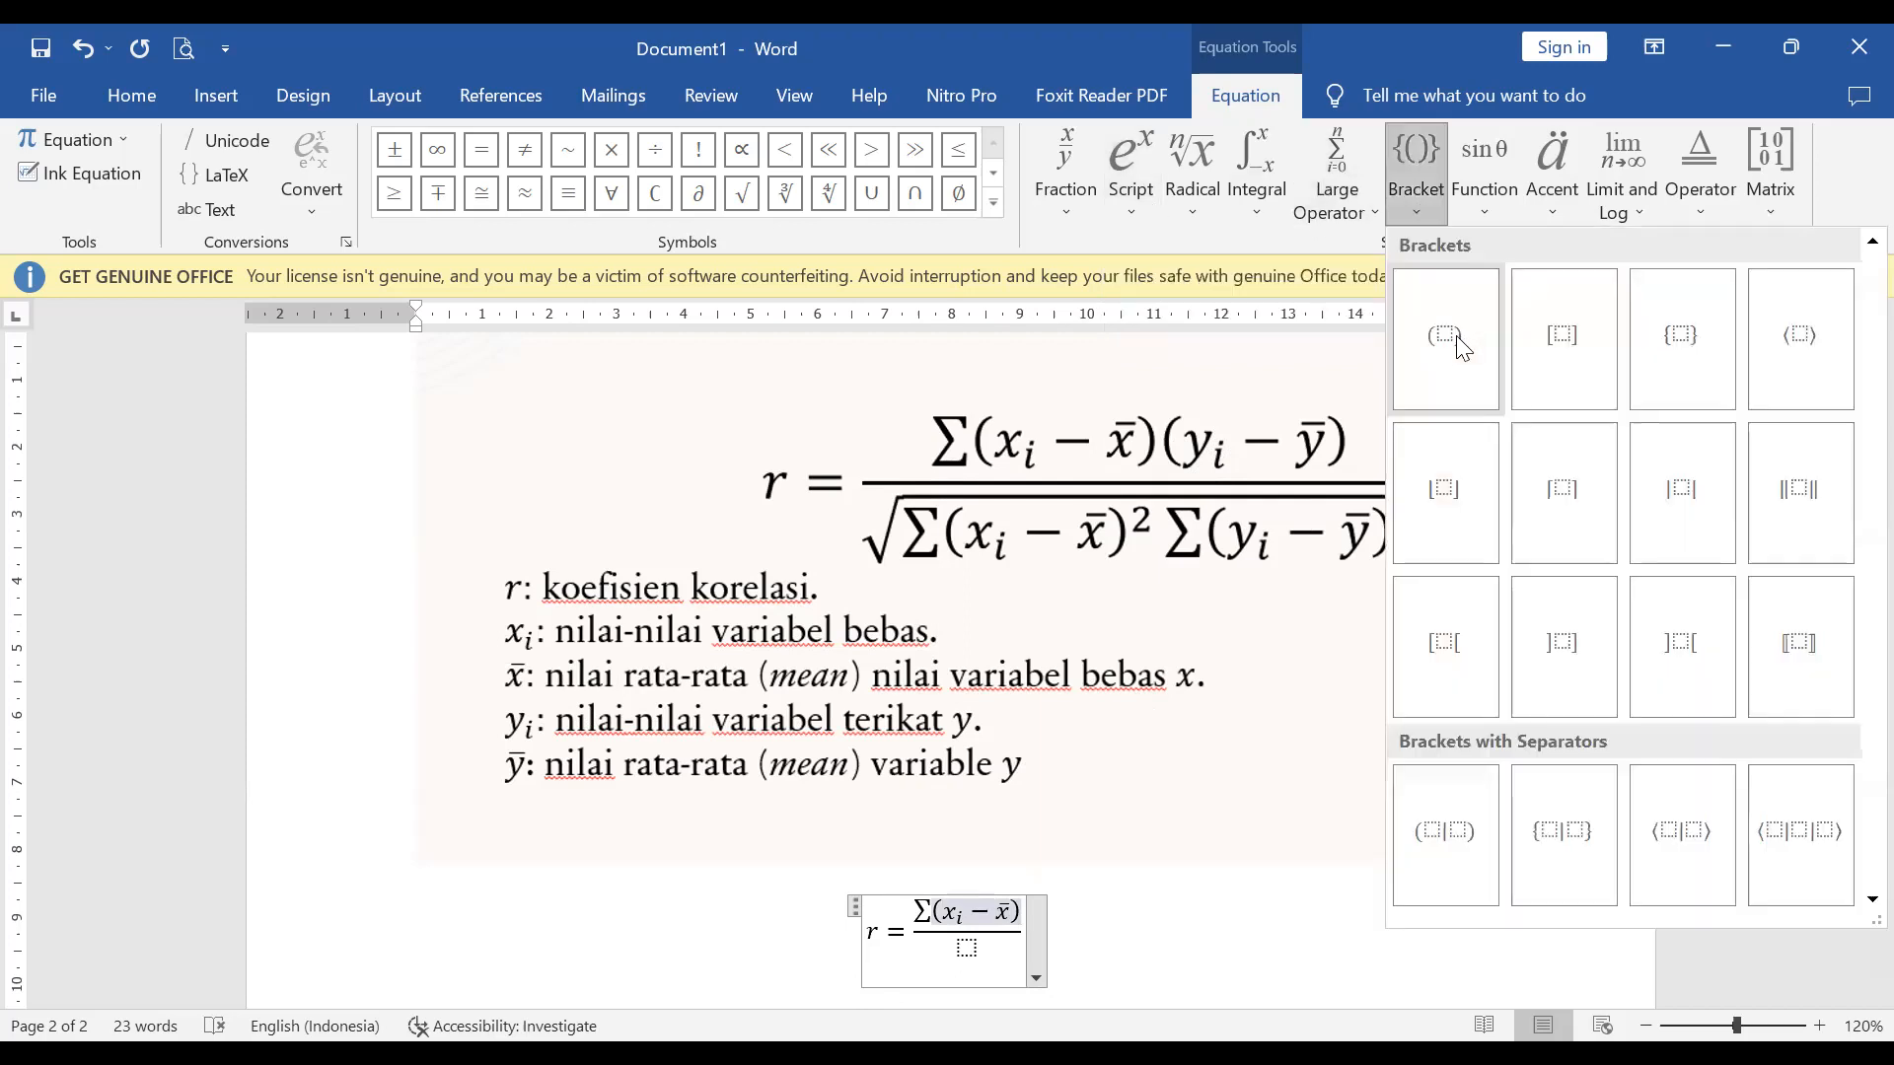
{"action": "left_click", "coordinate": [1464, 347]}
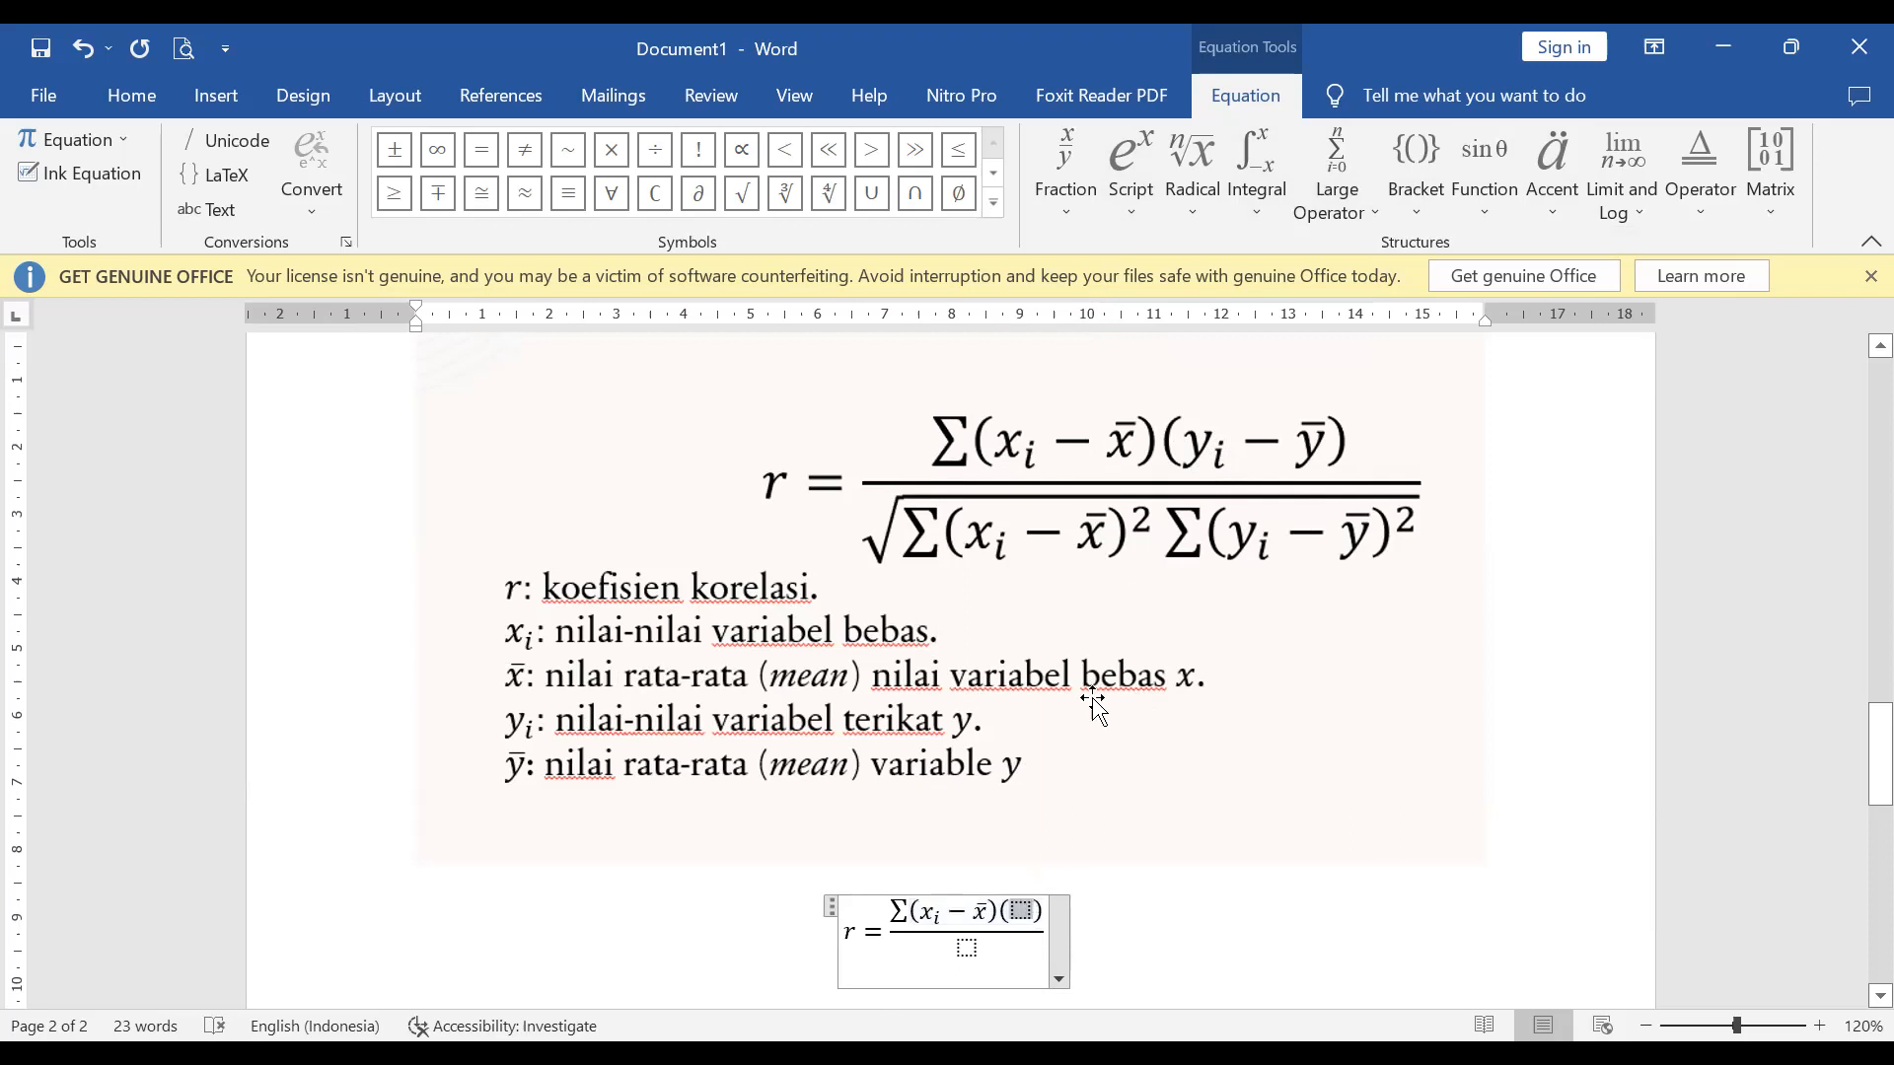
{"action": "left_click", "coordinate": [1134, 182]}
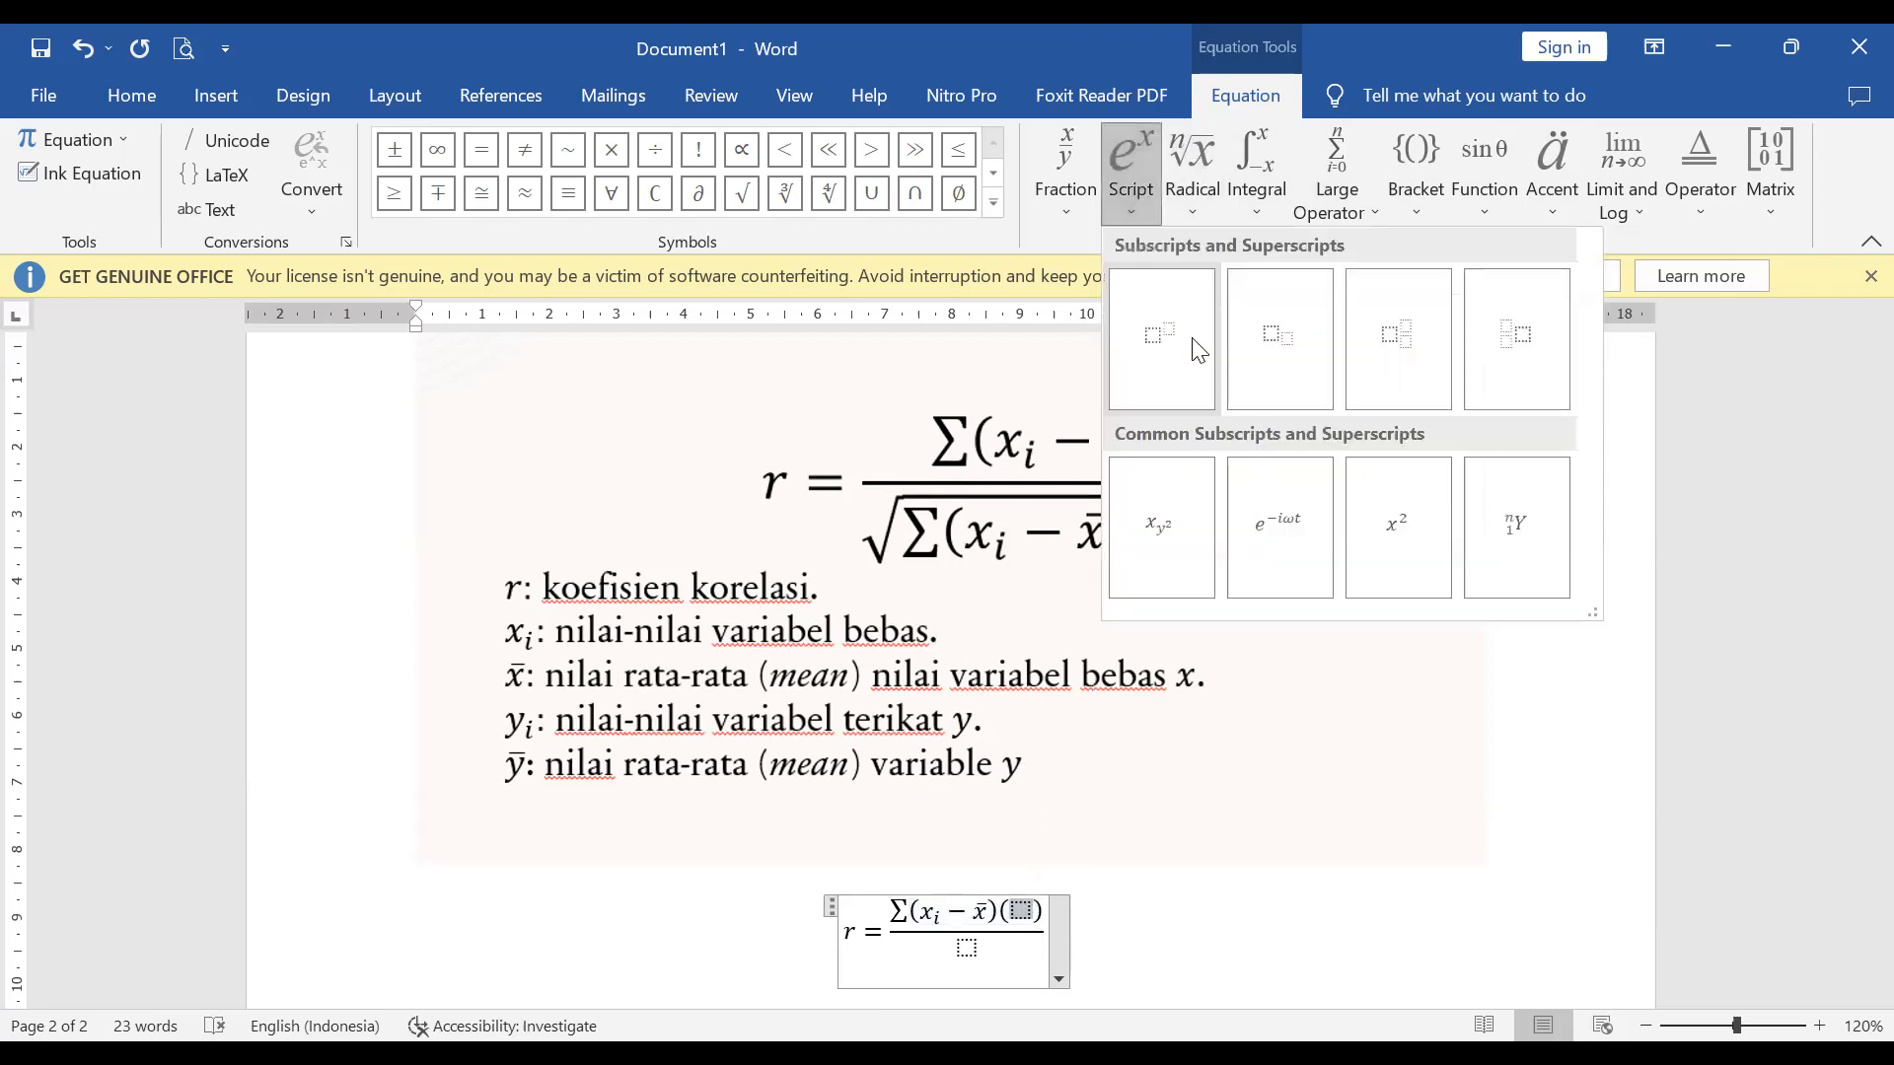
{"action": "left_click", "coordinate": [1256, 344]}
{"action": "type", "text": "y"}
{"action": "left_click", "coordinate": [1024, 914]}
{"action": "type", "text": "i"}
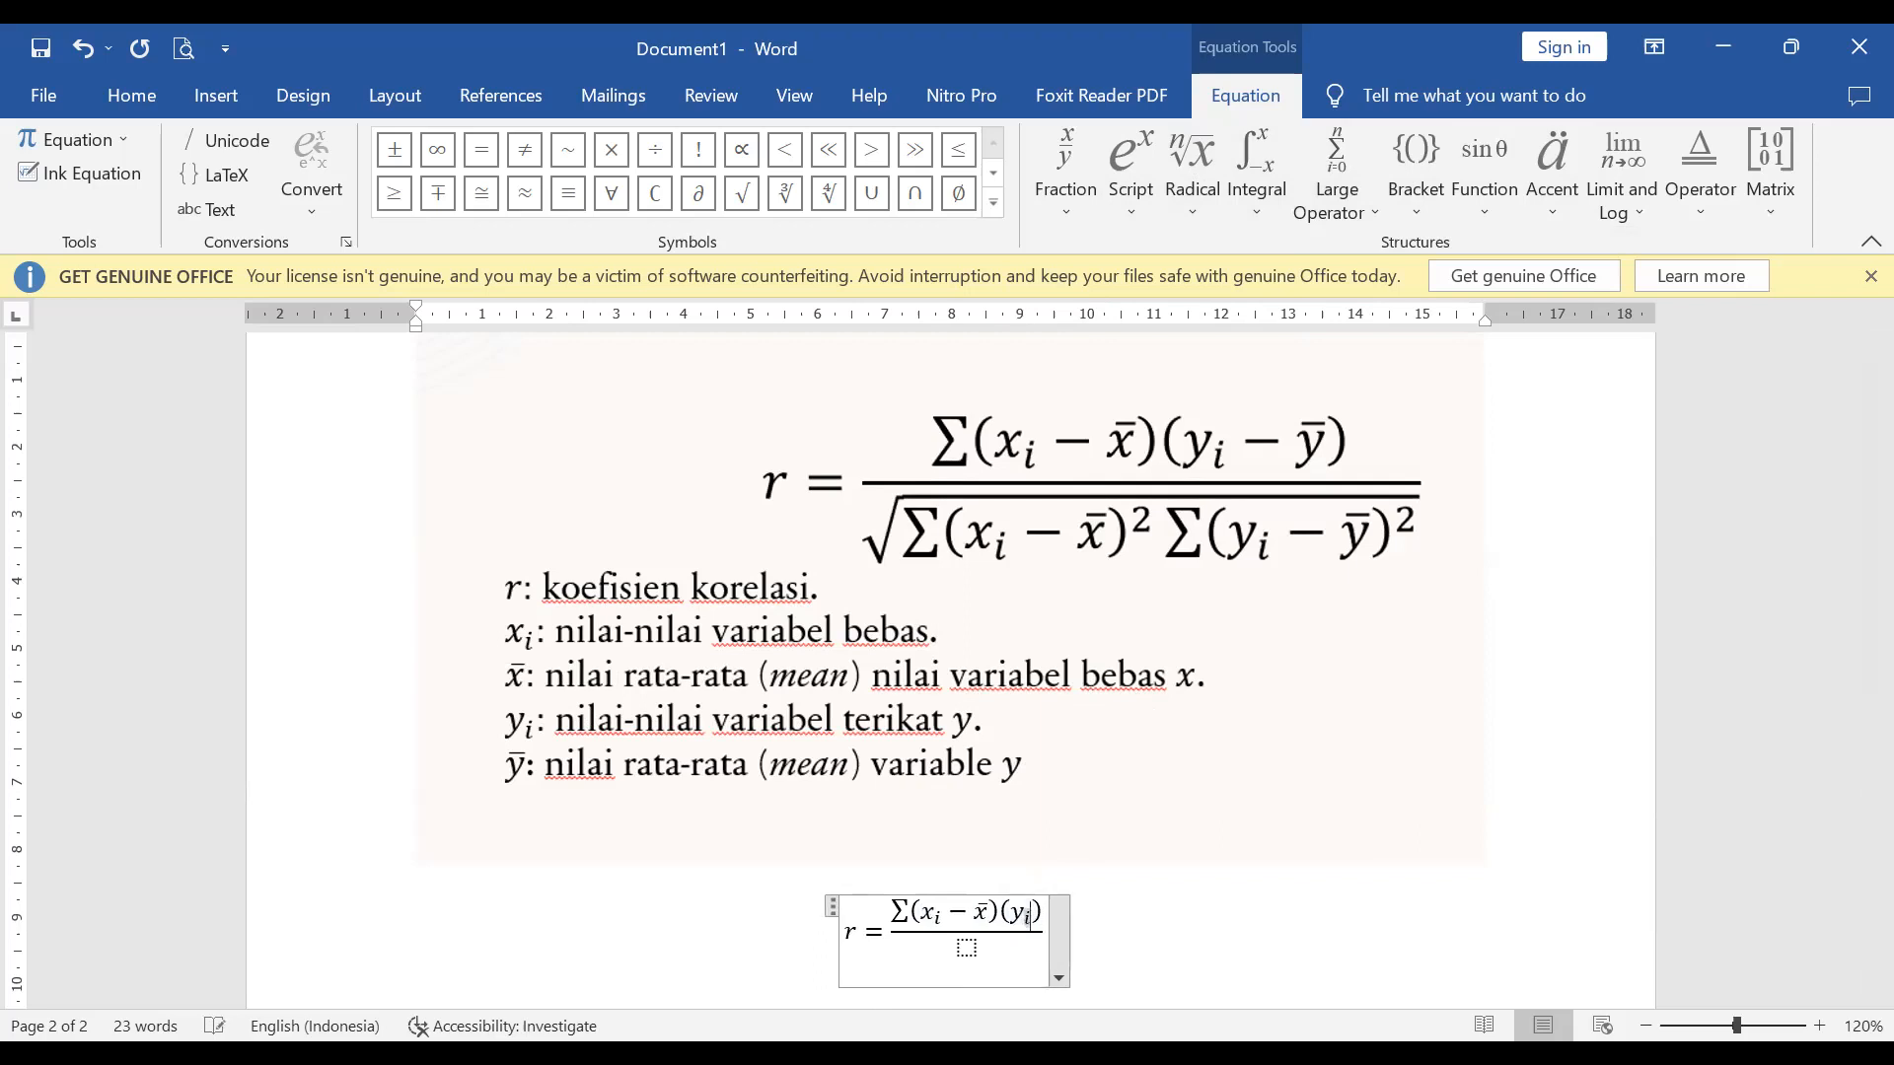
Add a minus sign and a y with a bar accent after yᵢ in the numerator's second parentheses
{"action": "key", "text": "Right"}
{"action": "type", "text": "-"}
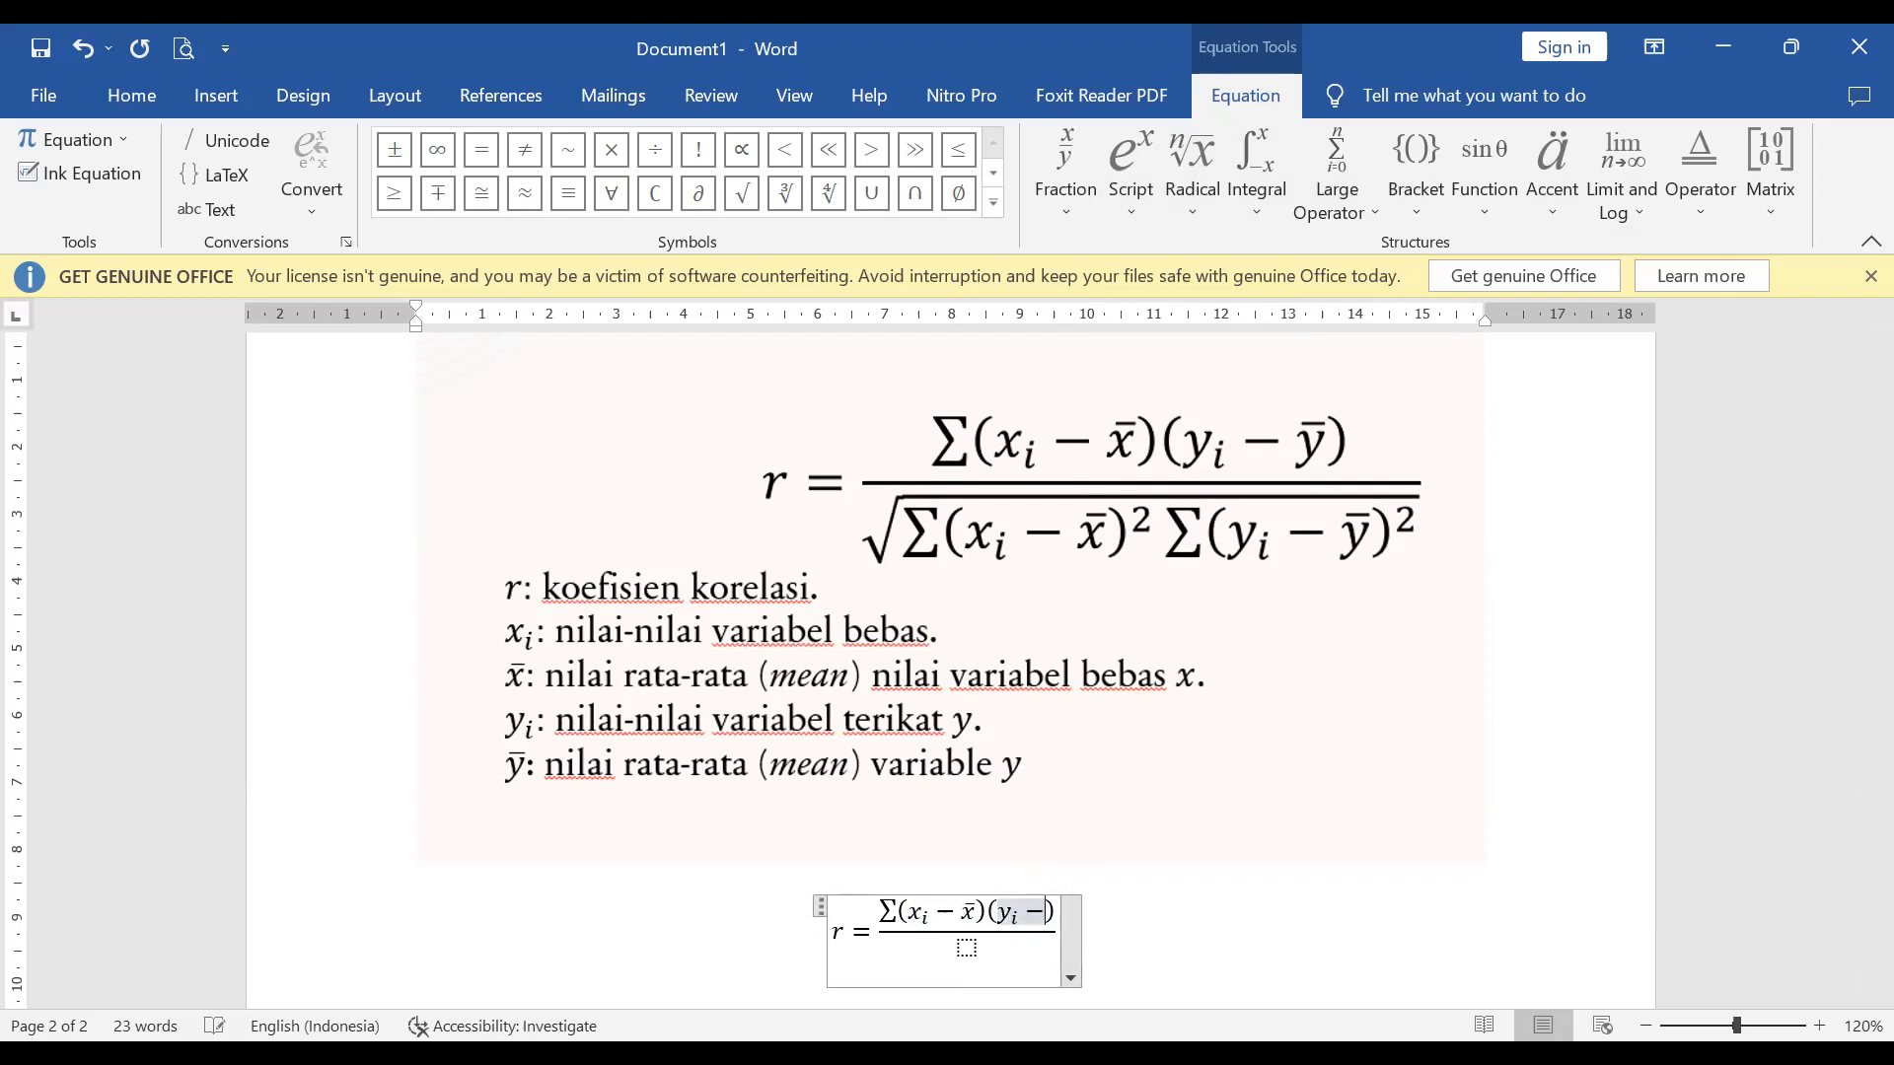
{"action": "left_click", "coordinate": [1556, 207]}
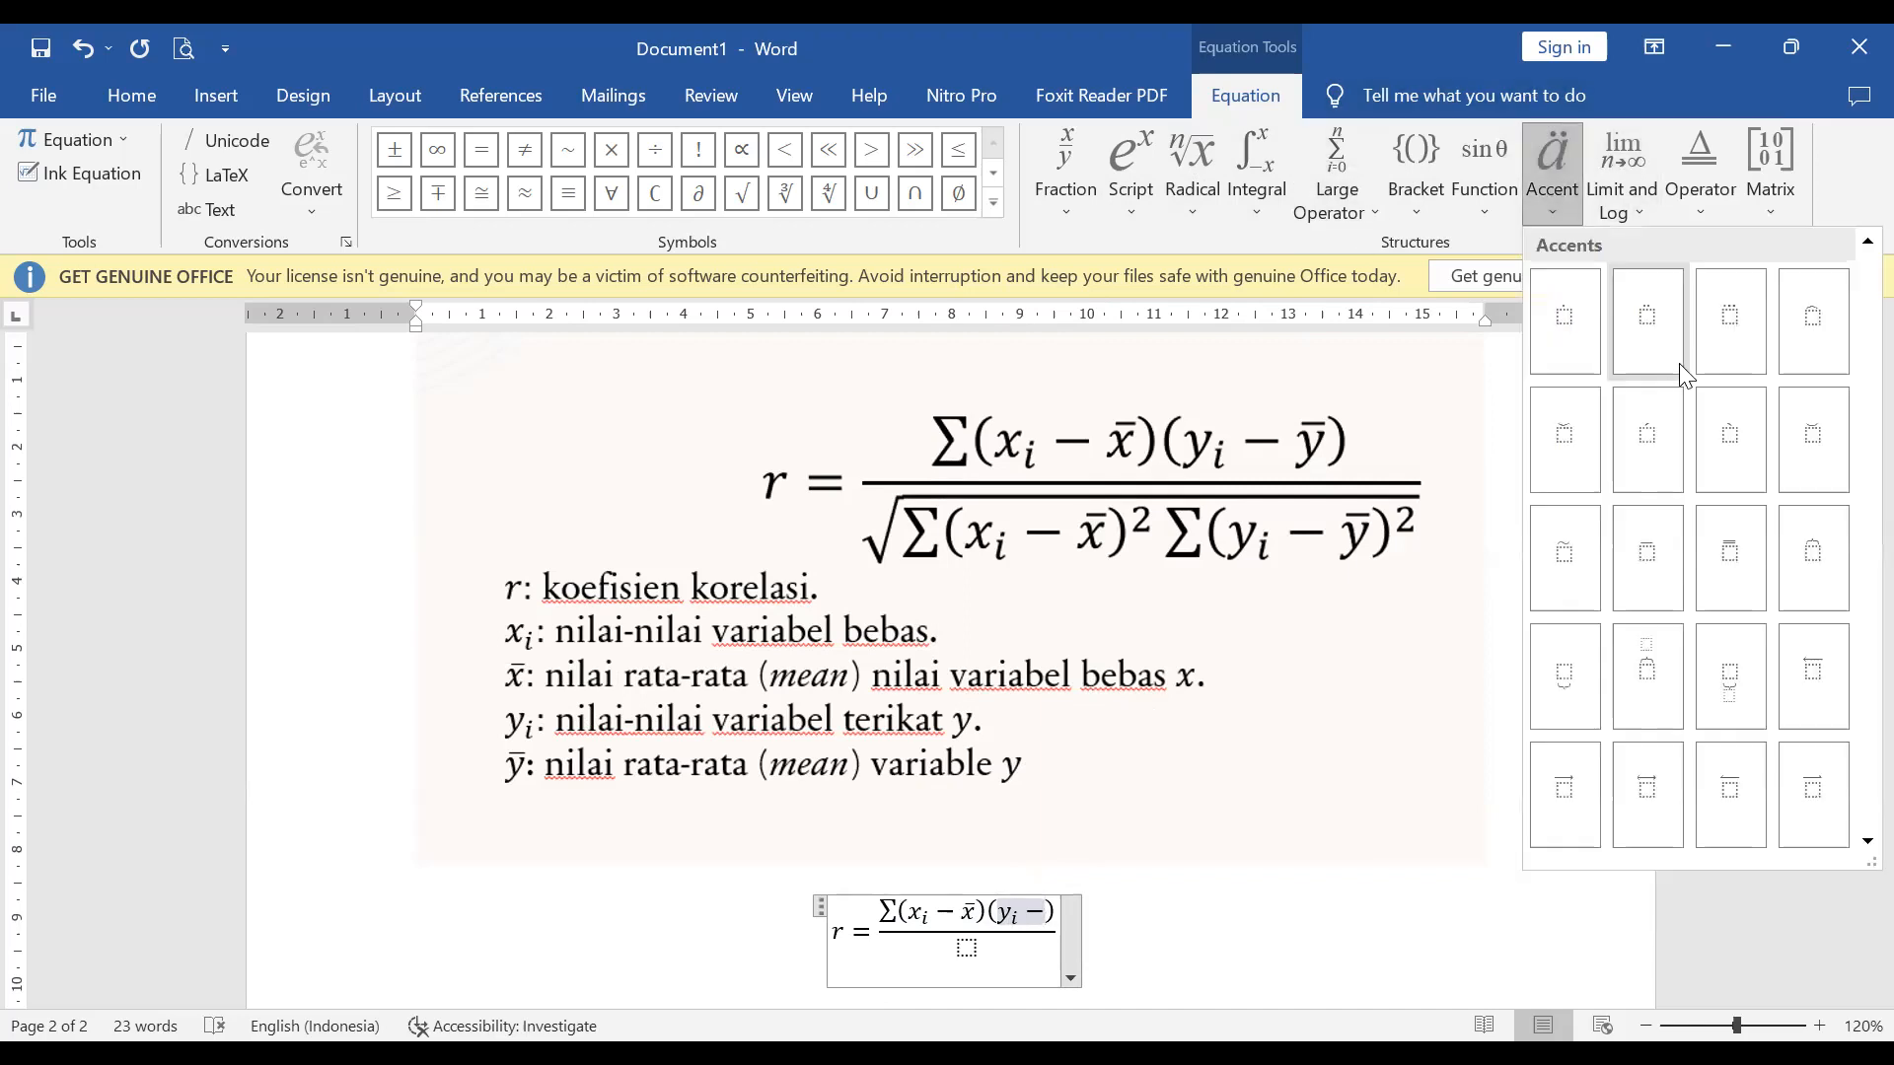
{"action": "left_click", "coordinate": [1632, 555]}
{"action": "left_click", "coordinate": [1051, 917]}
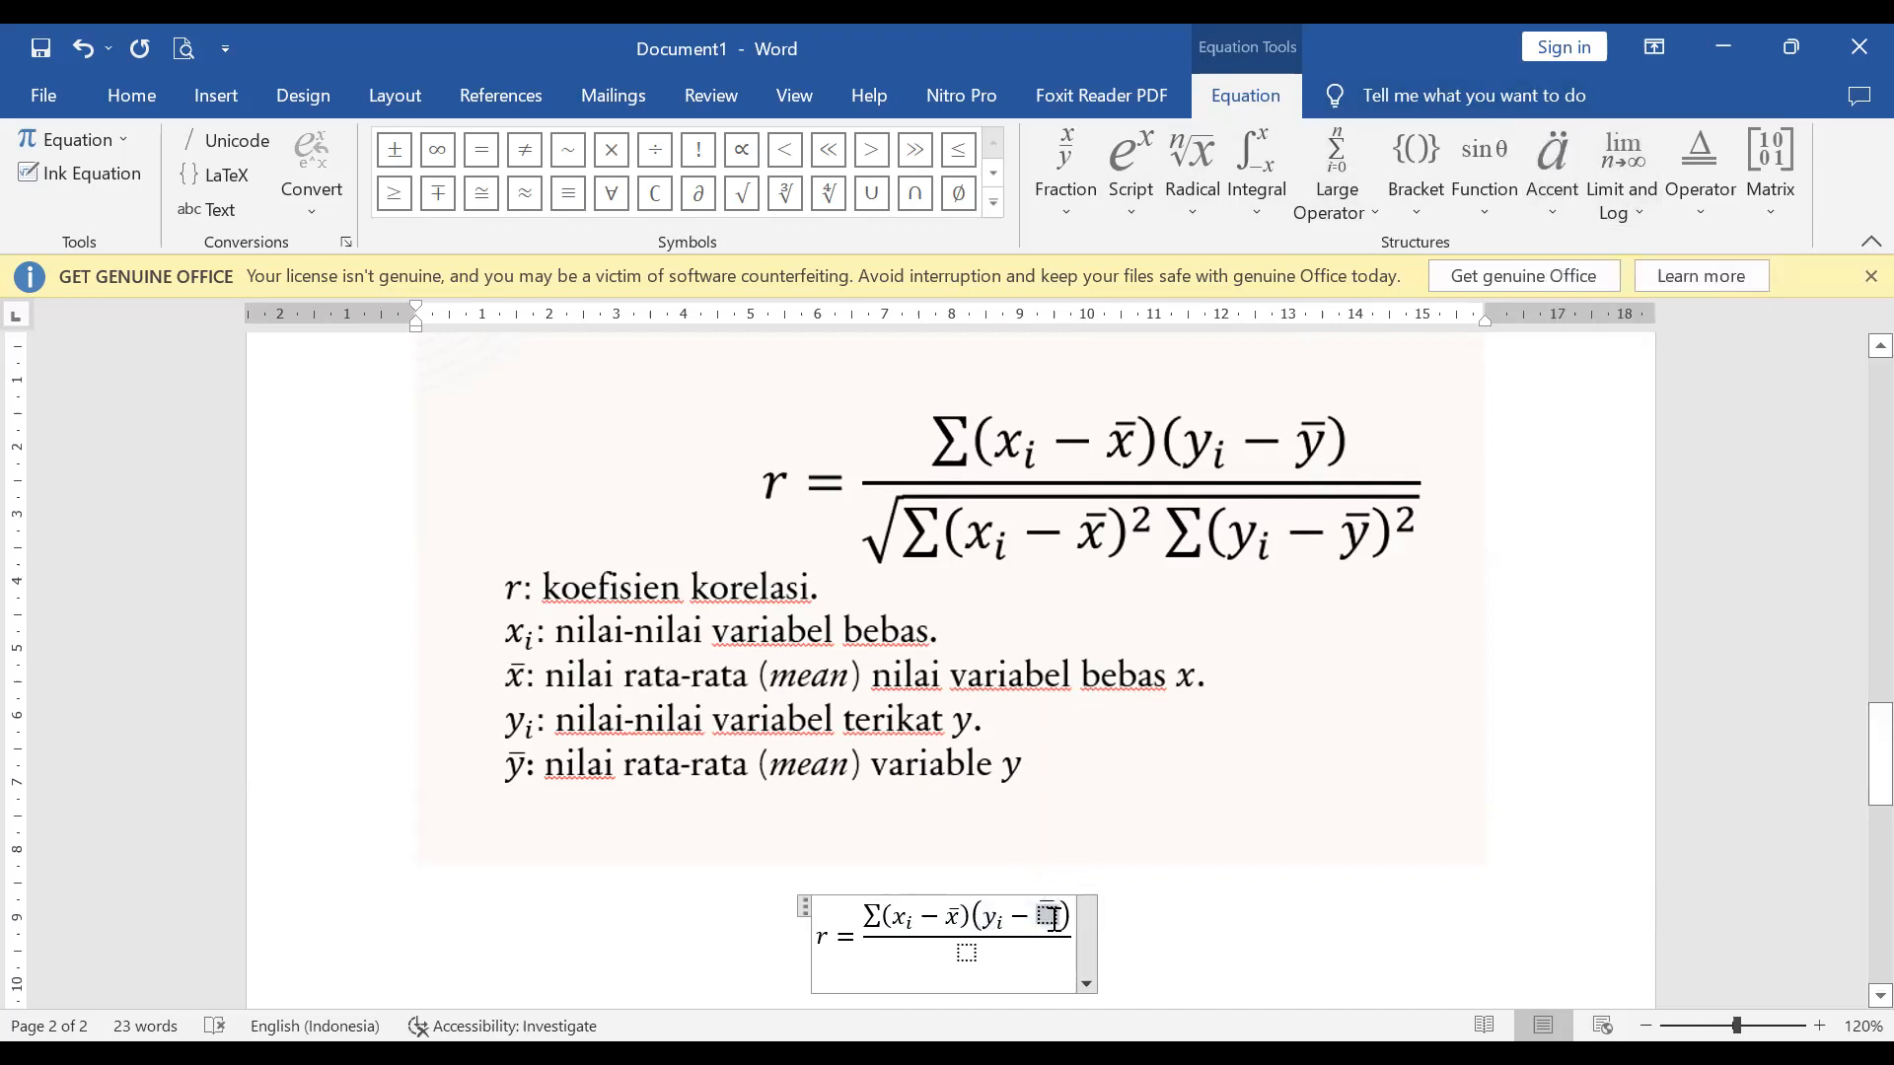
{"action": "type", "text": "y"}
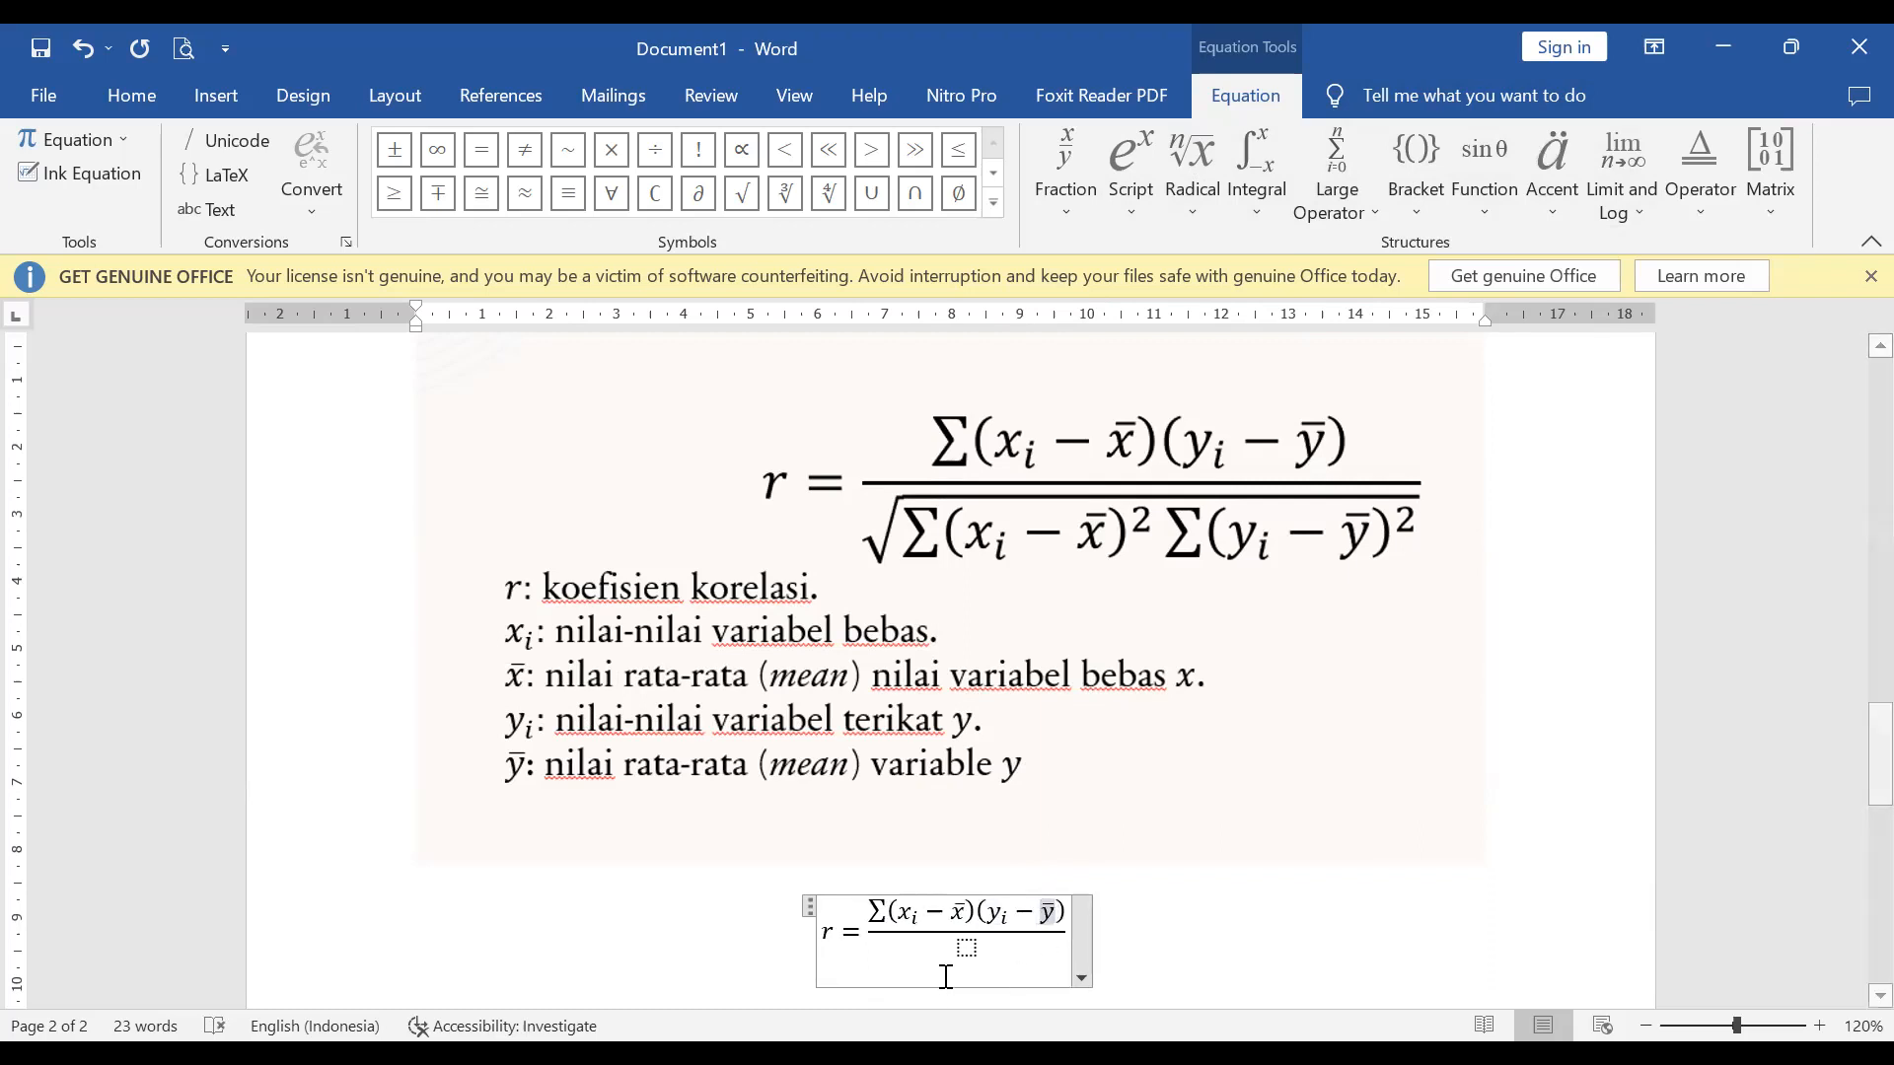
Insert a square root in the fraction's denominator and place a summation without limits under it
{"action": "left_click", "coordinate": [967, 951]}
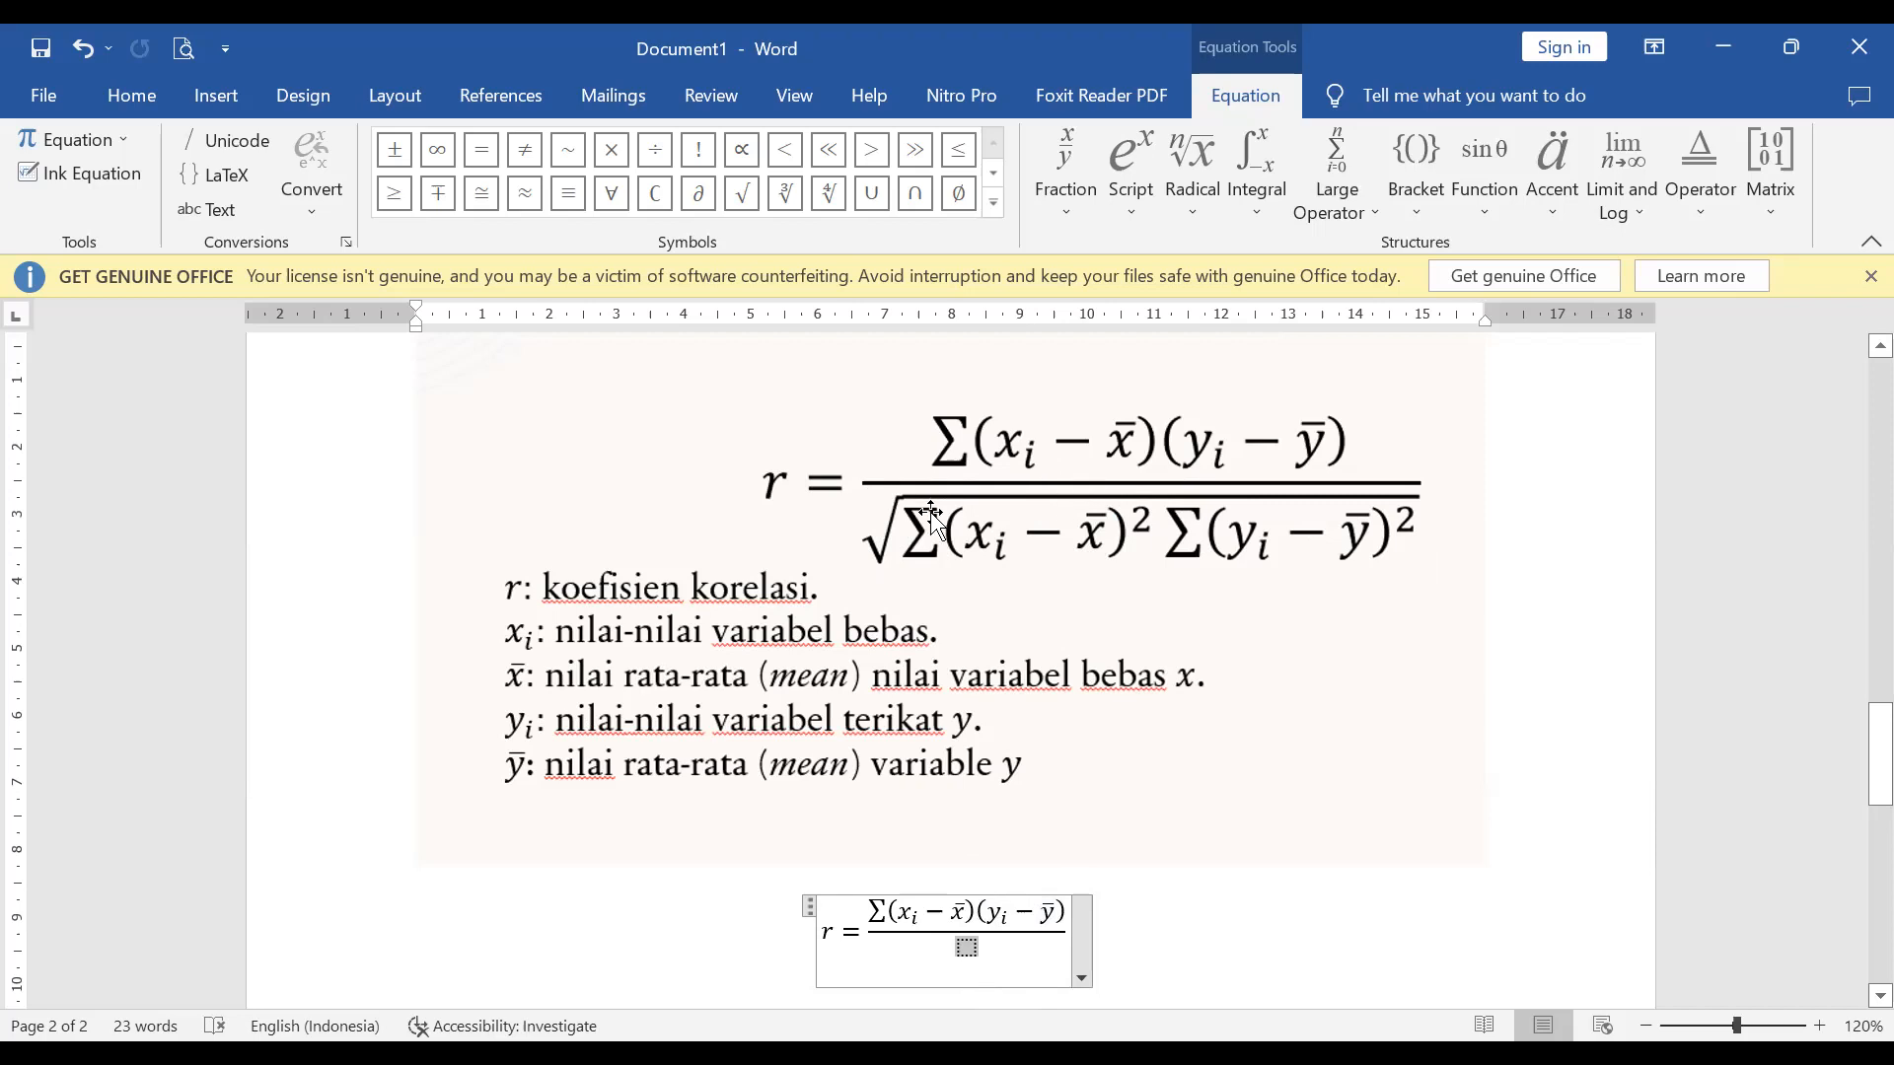
{"action": "left_click", "coordinate": [1203, 223]}
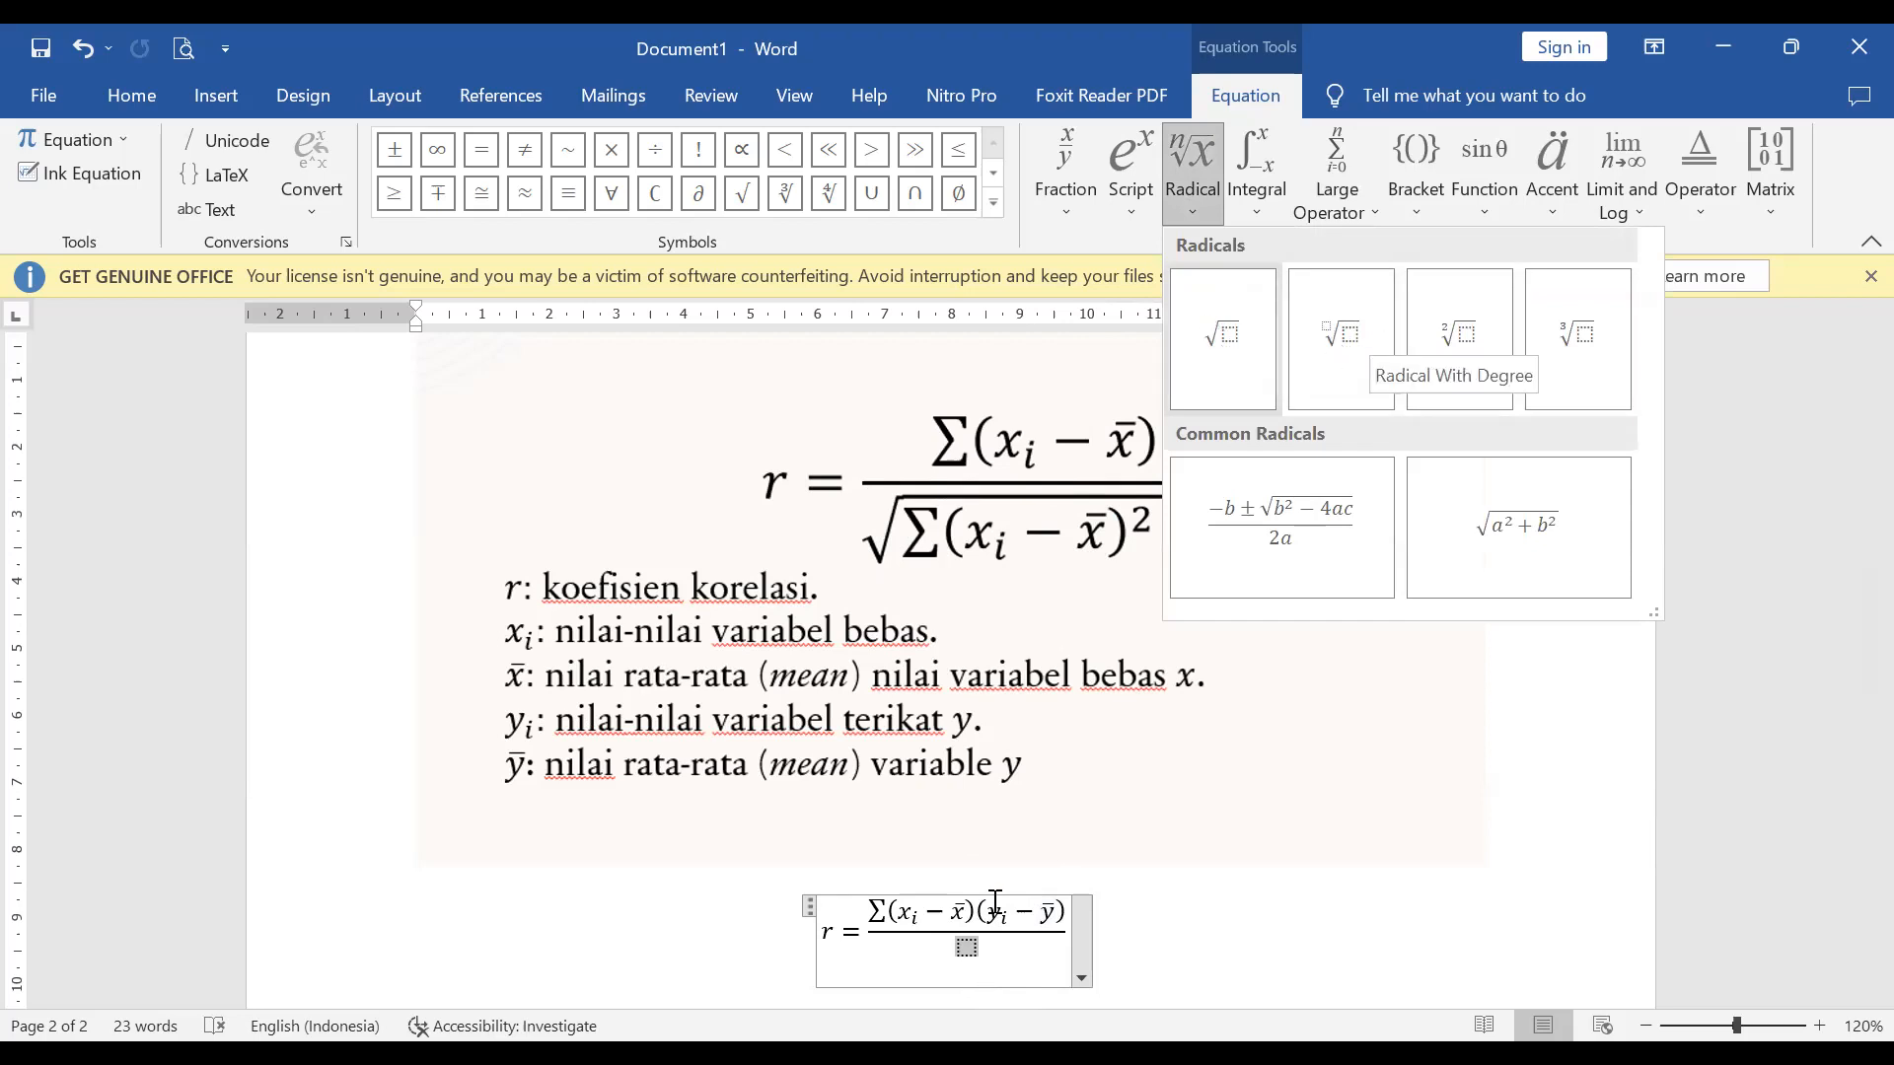
{"action": "left_click", "coordinate": [1223, 335]}
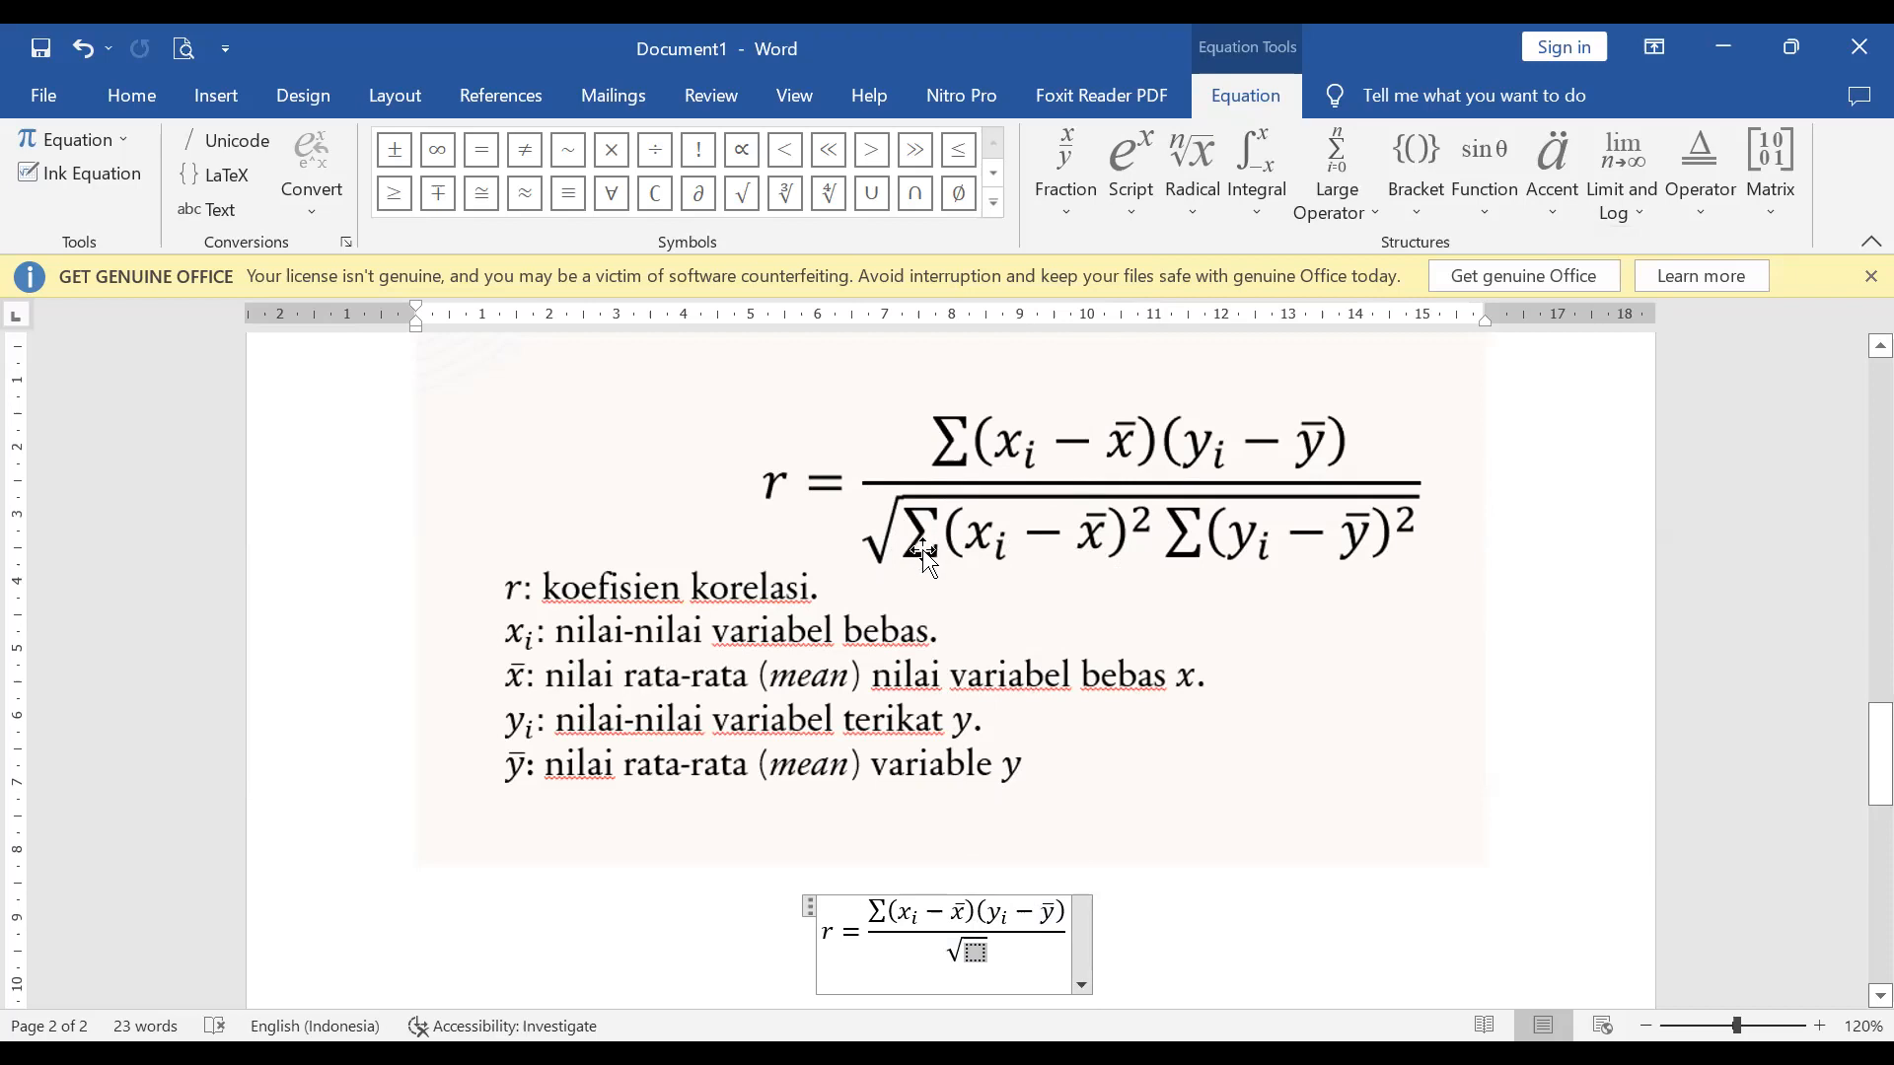
{"action": "left_click", "coordinate": [1346, 213]}
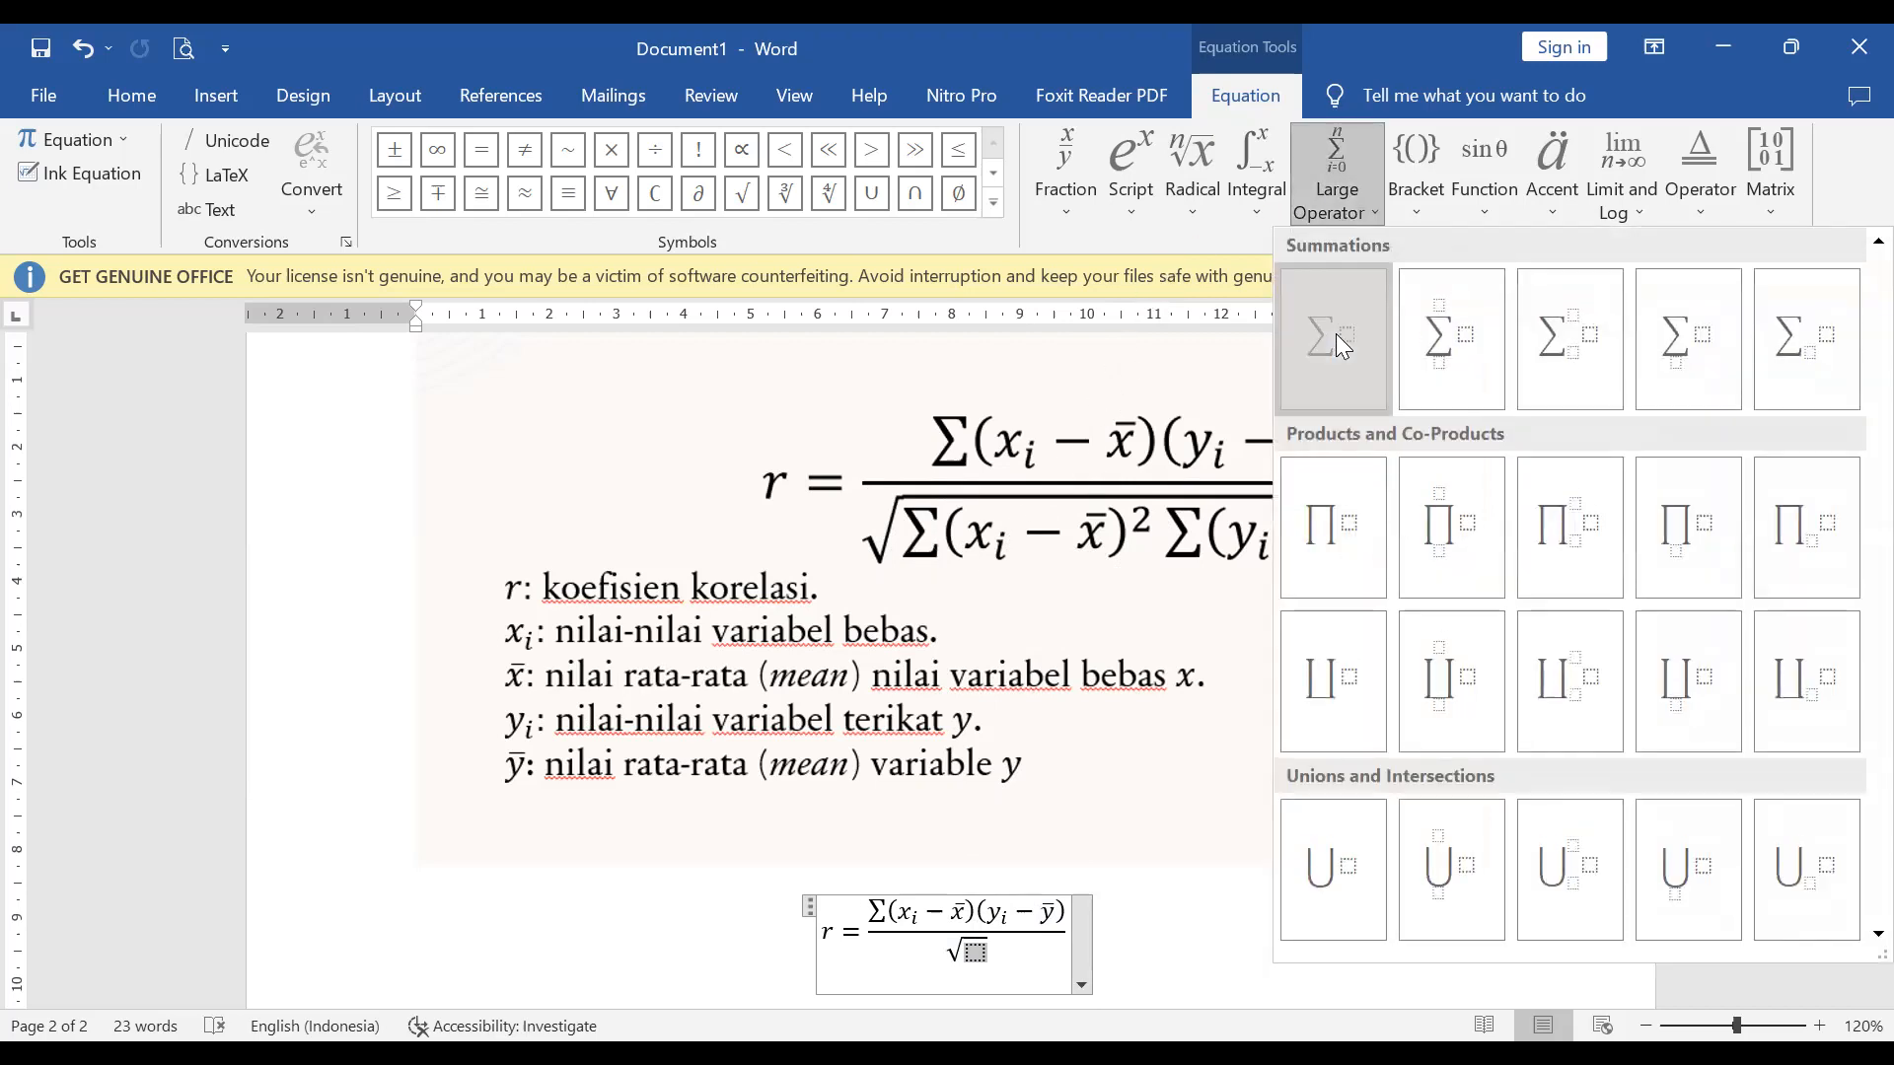
{"action": "left_click", "coordinate": [1344, 347]}
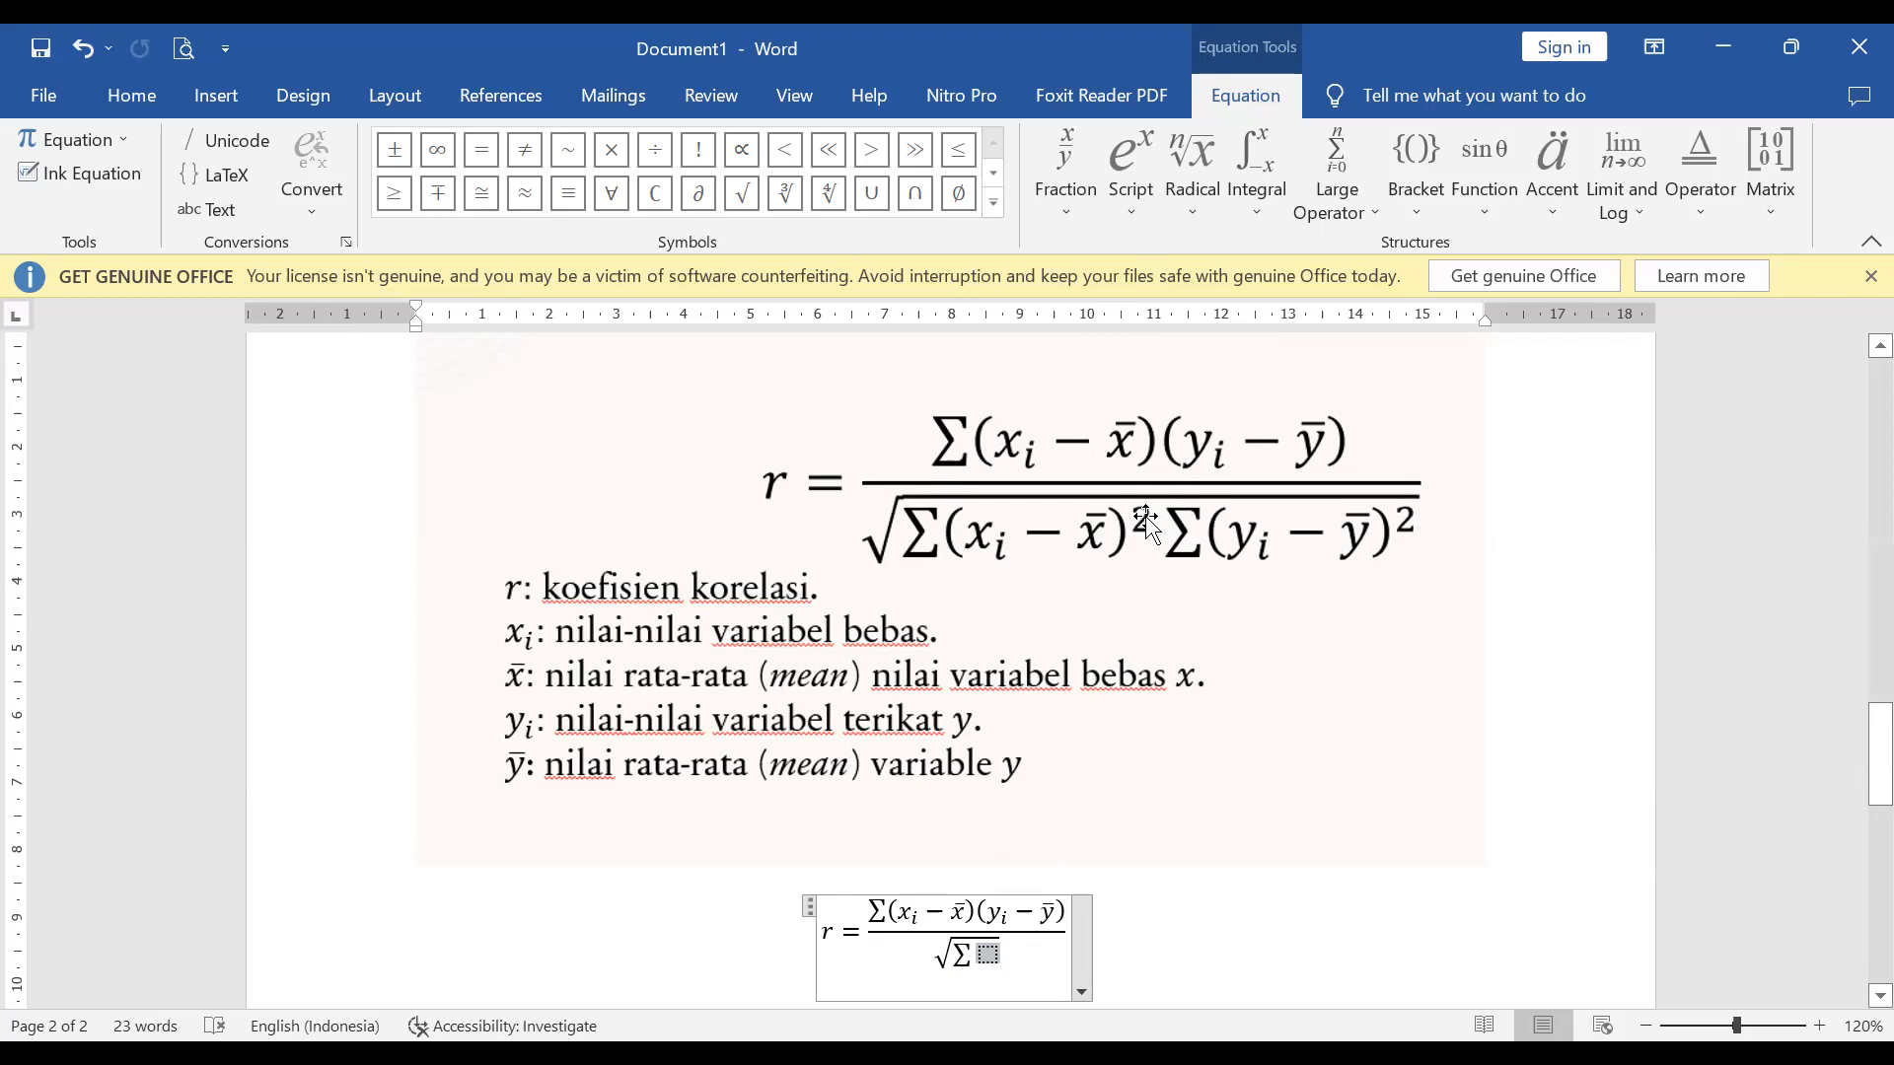
Add a superscript structure after the denominator's summation sign, with a pair of parentheses as its base
{"action": "left_click", "coordinate": [1141, 193]}
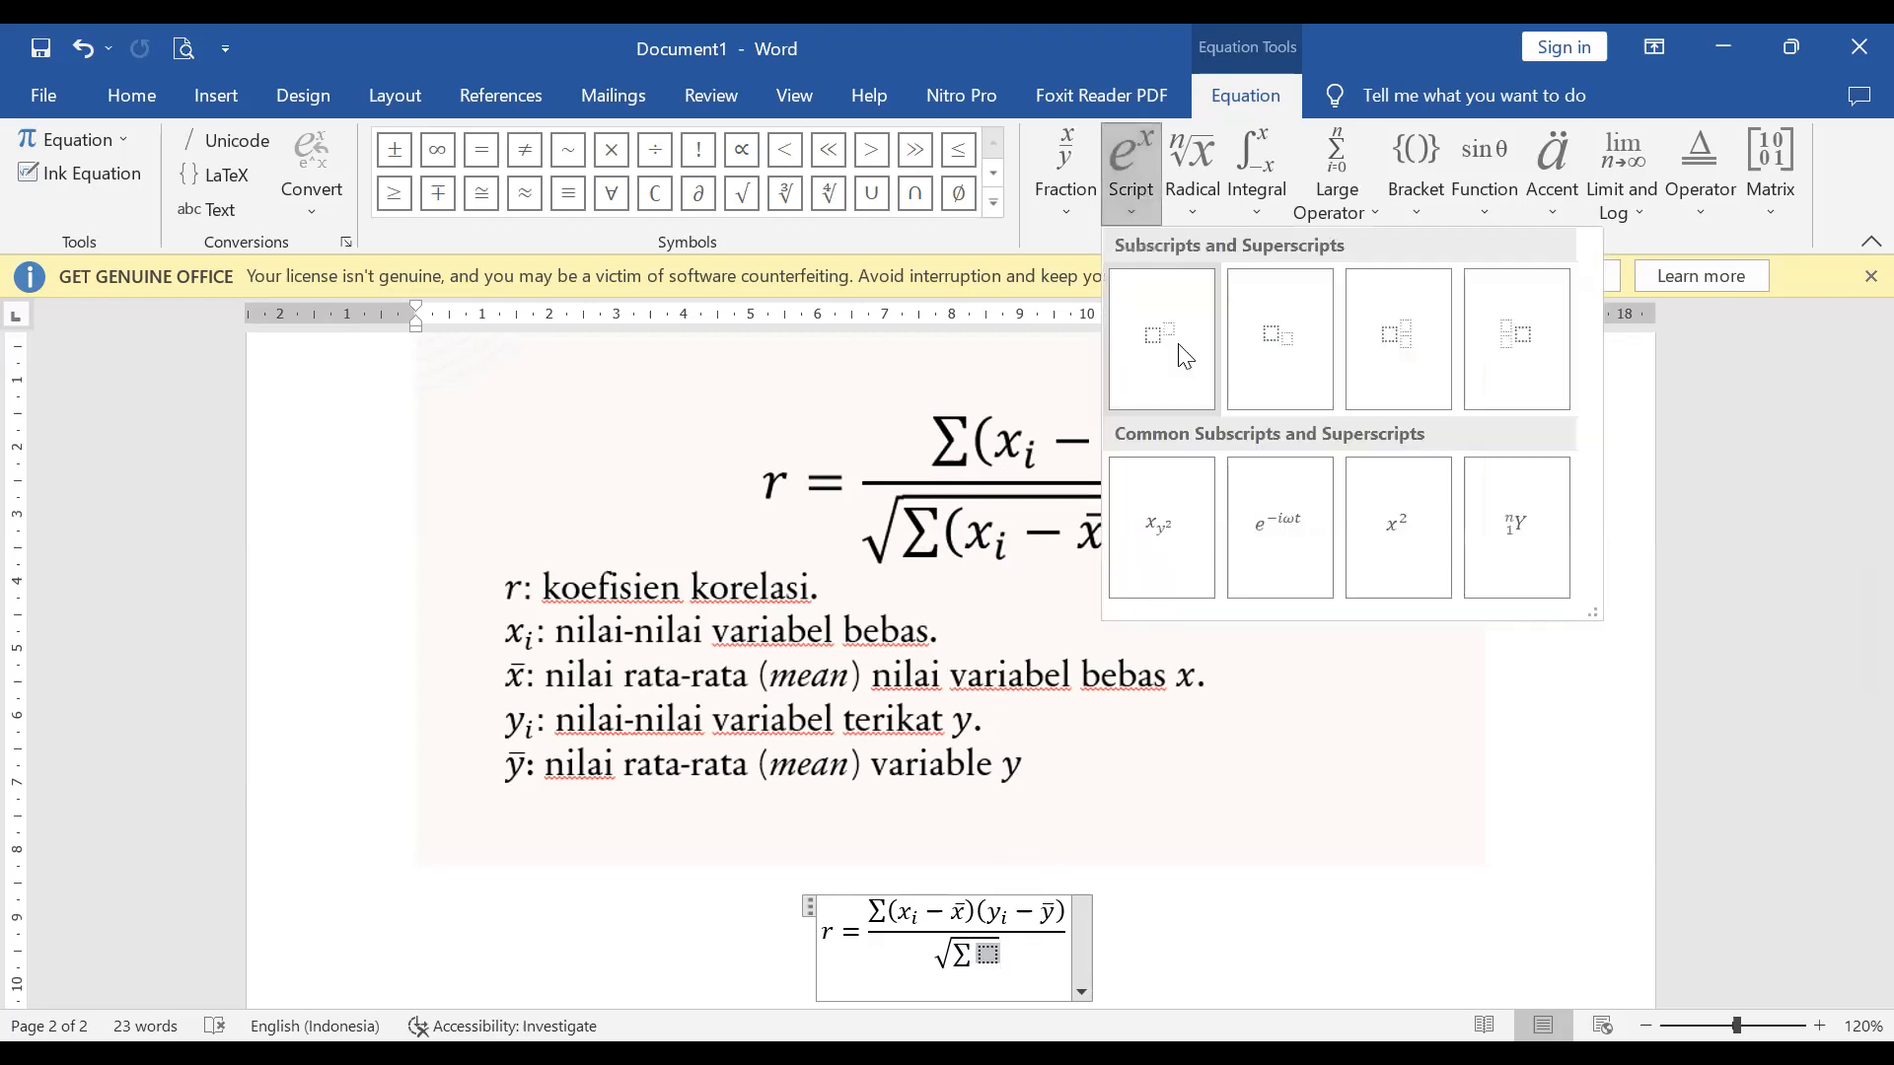
{"action": "left_click", "coordinate": [1170, 337]}
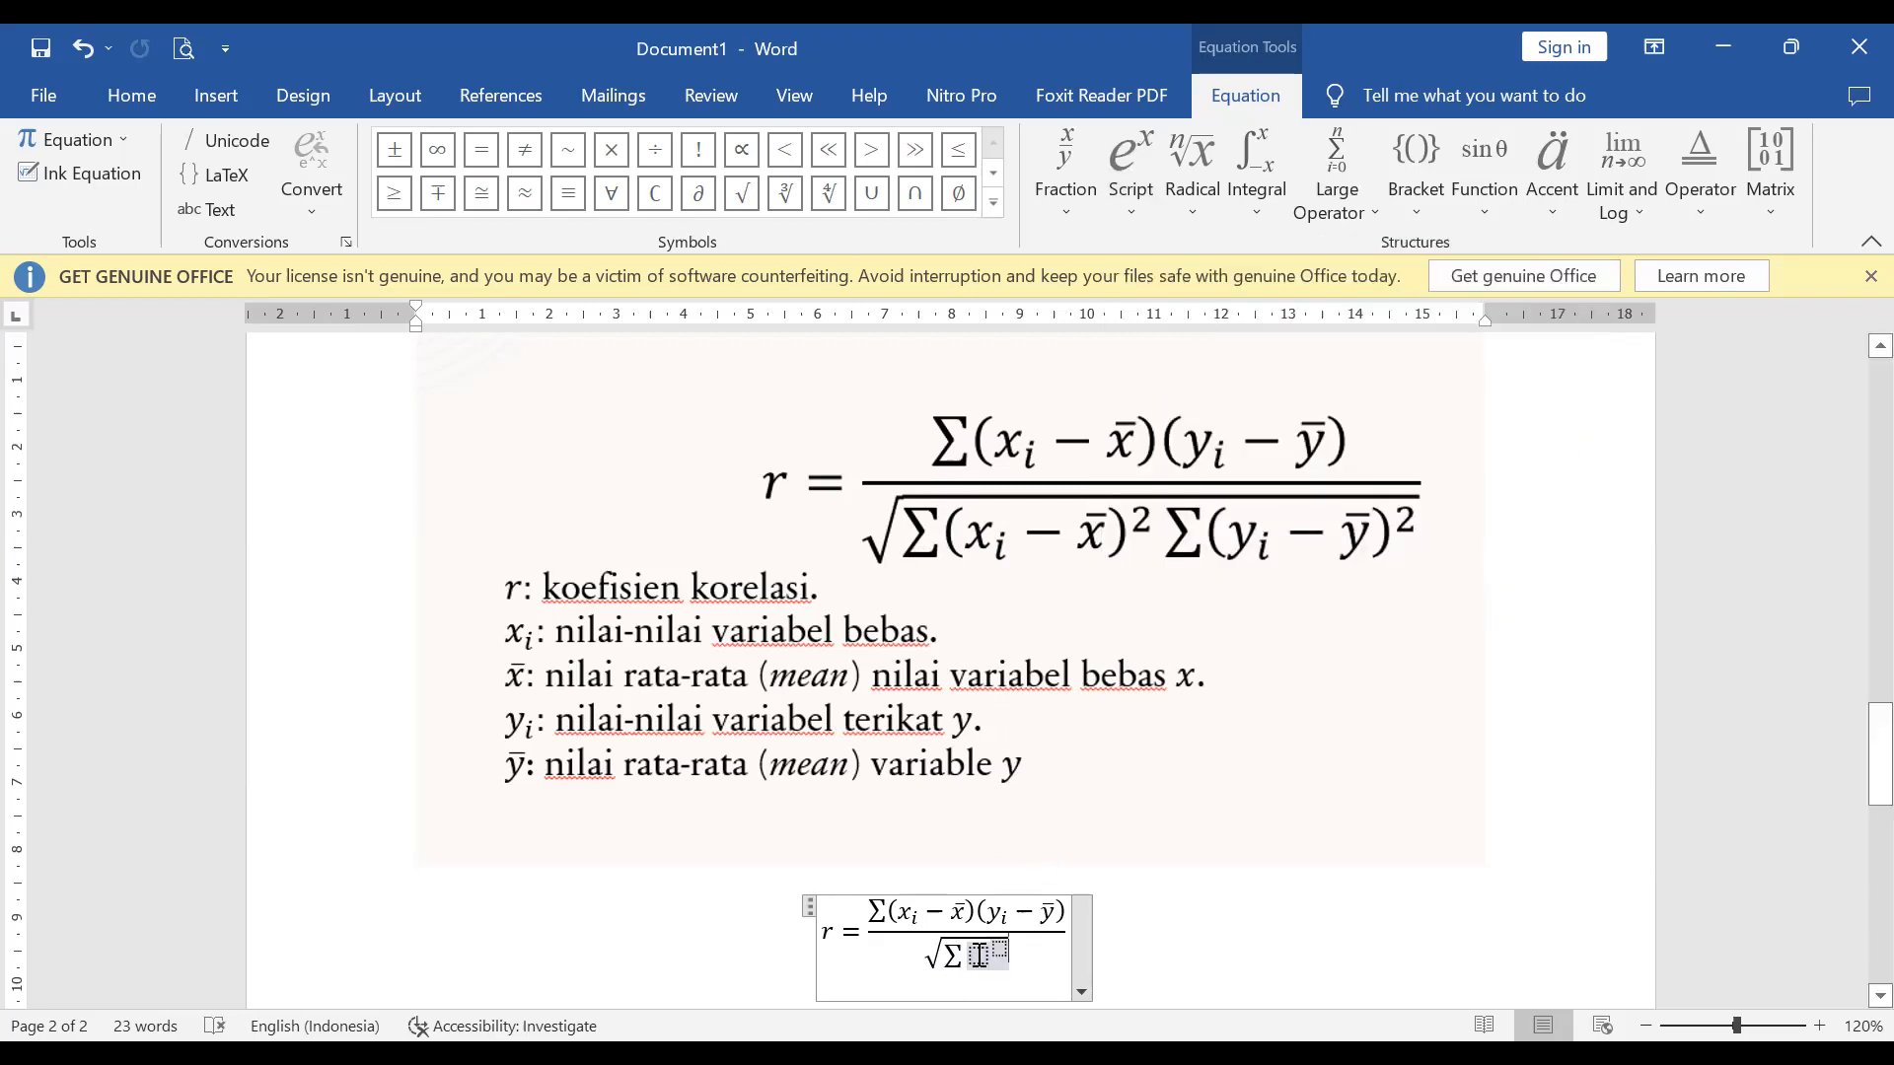
{"action": "left_click", "coordinate": [1423, 214]}
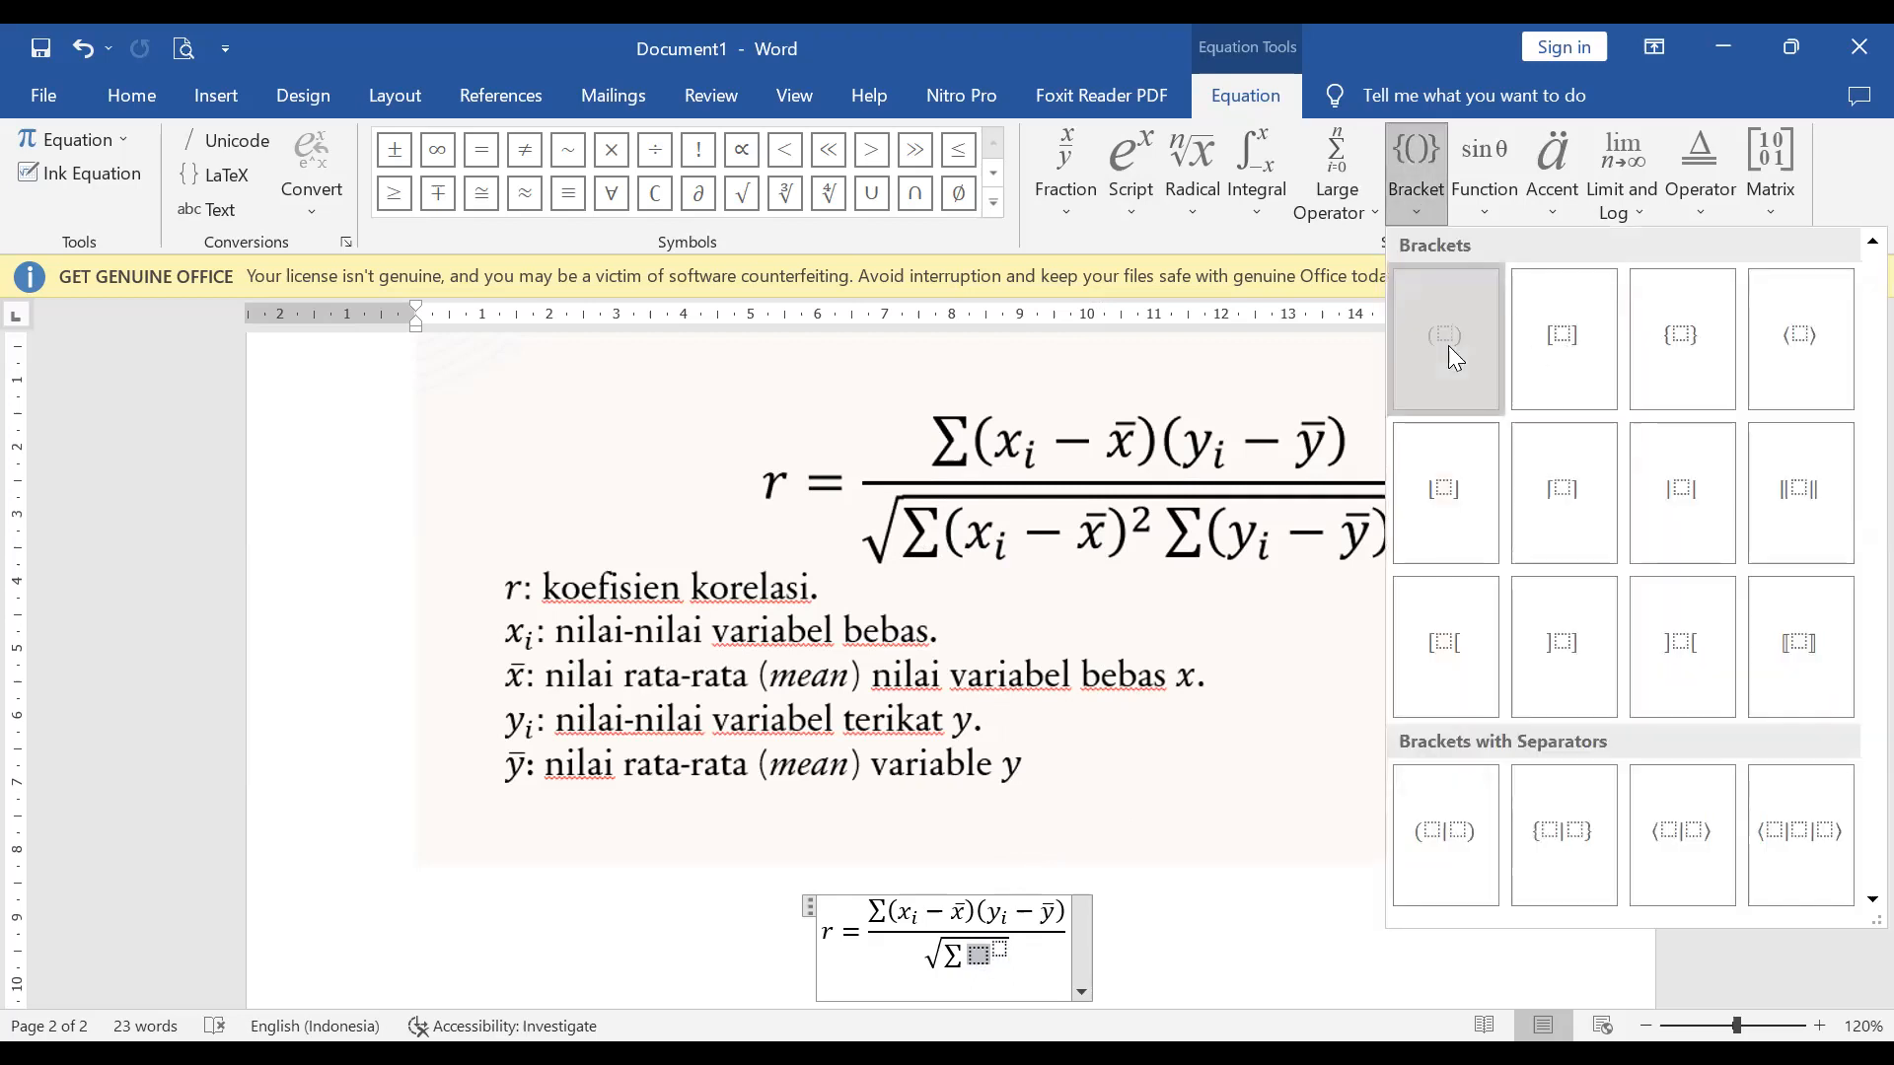
{"action": "left_click", "coordinate": [1448, 346]}
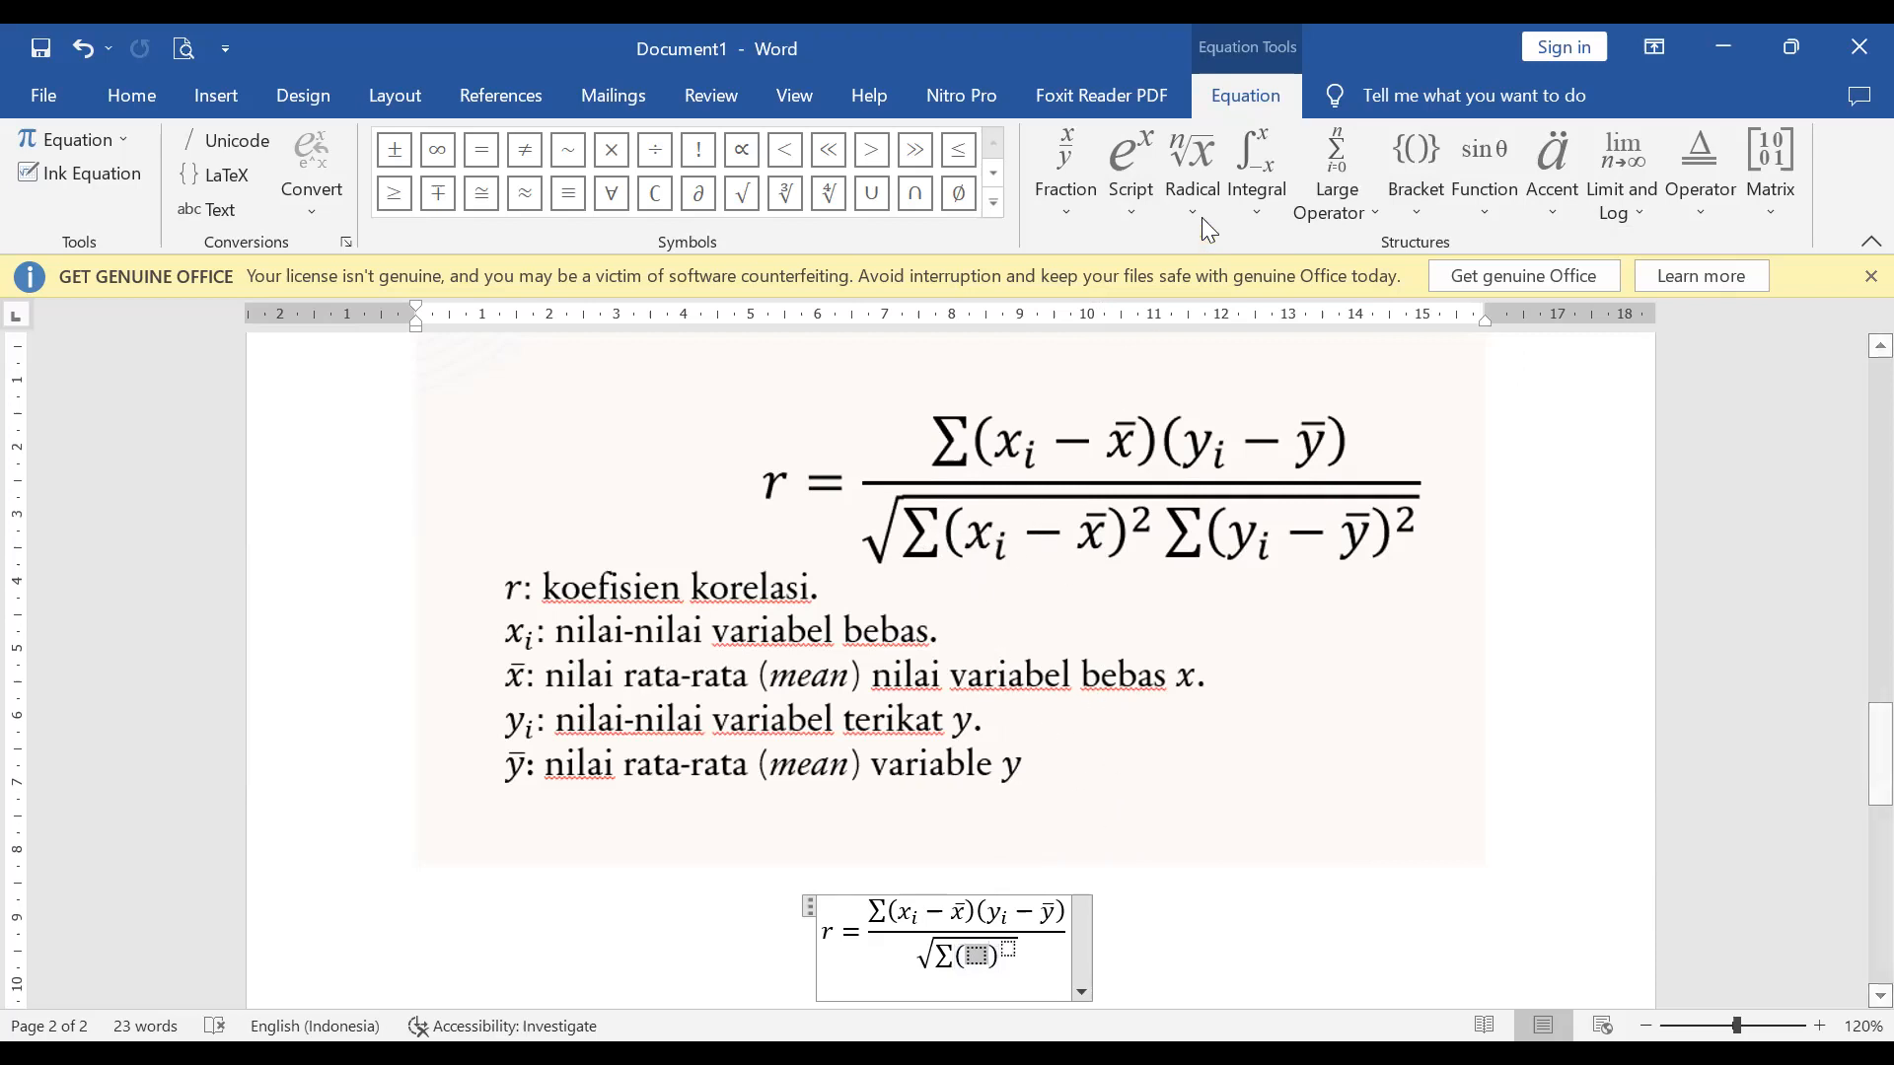
Enter x with subscript i inside the parentheses under the square root
{"action": "left_click", "coordinate": [1125, 193]}
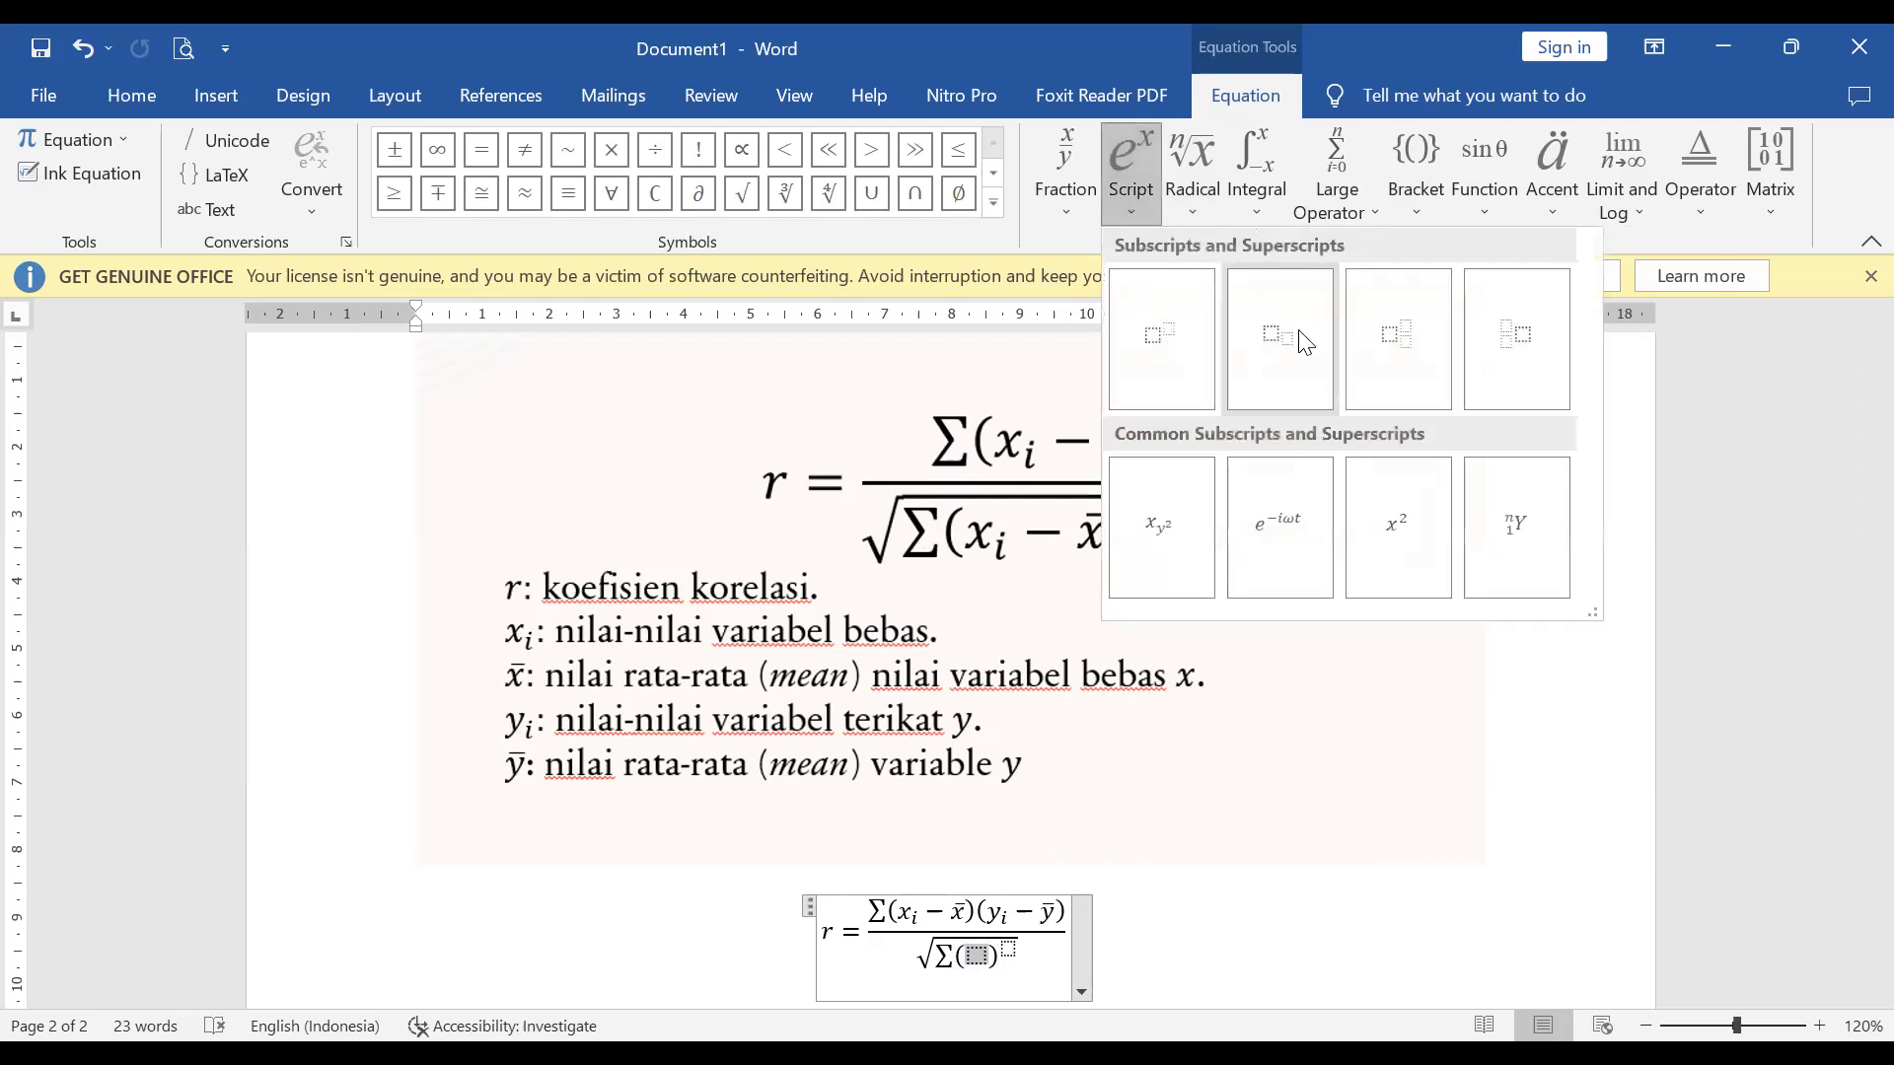
{"action": "left_click", "coordinate": [1278, 349]}
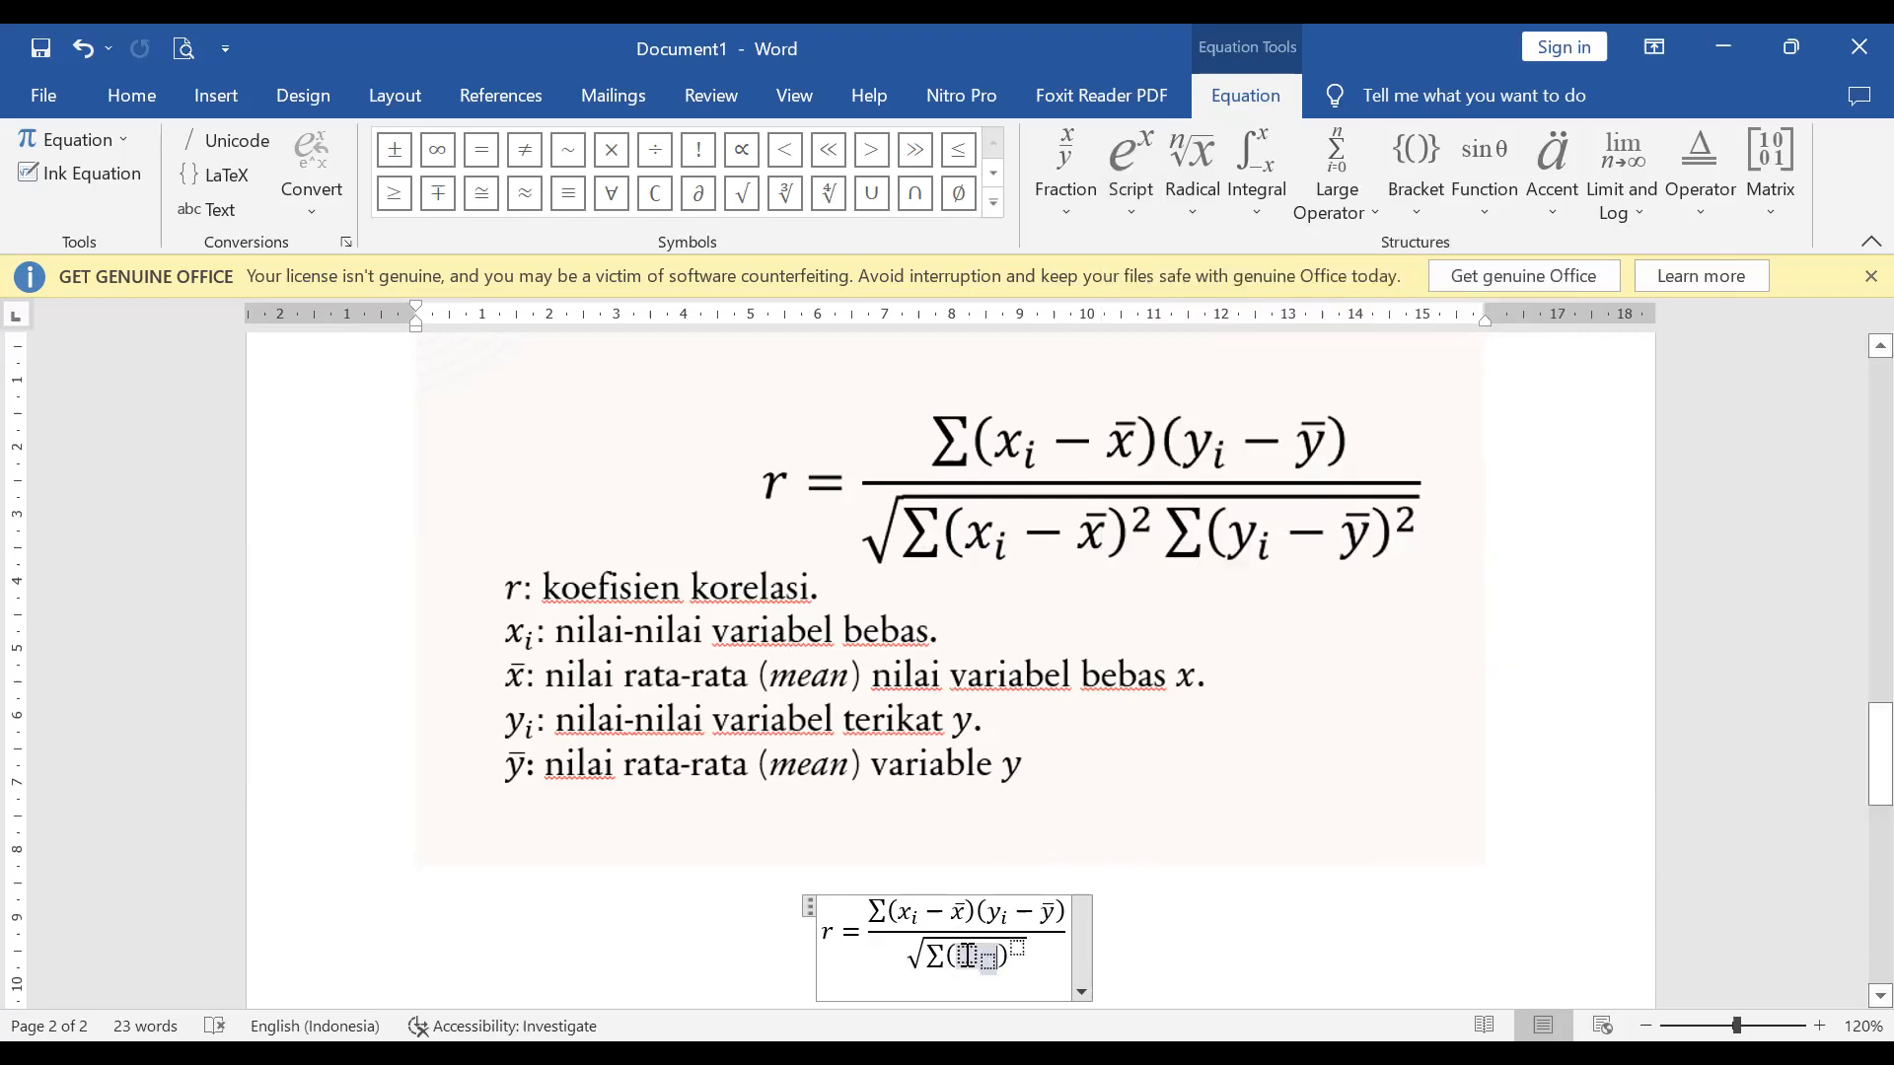
{"action": "type", "text": "x_"}
{"action": "type", "text": "i"}
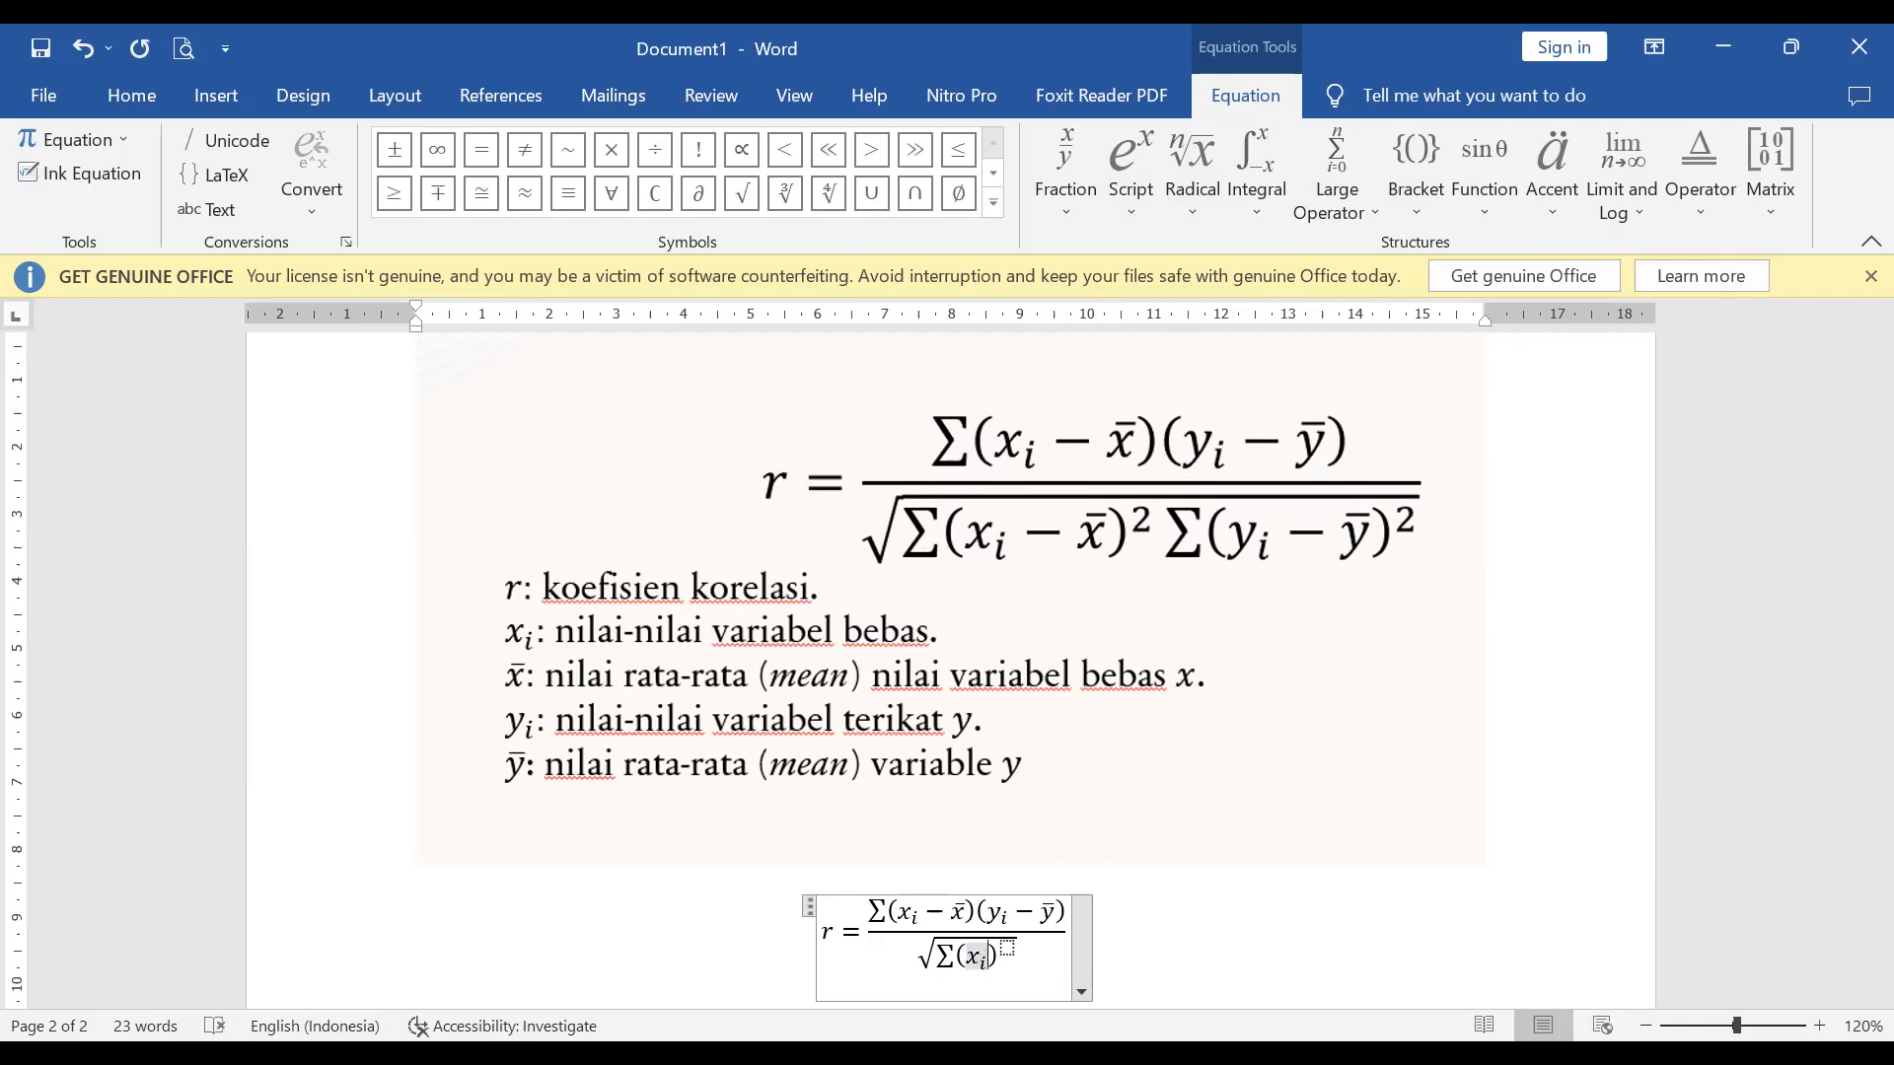
Complete the parentheses under the root with a minus sign and x̄, and set their exponent to 2
{"action": "key", "text": "Right"}
{"action": "type", "text": "-"}
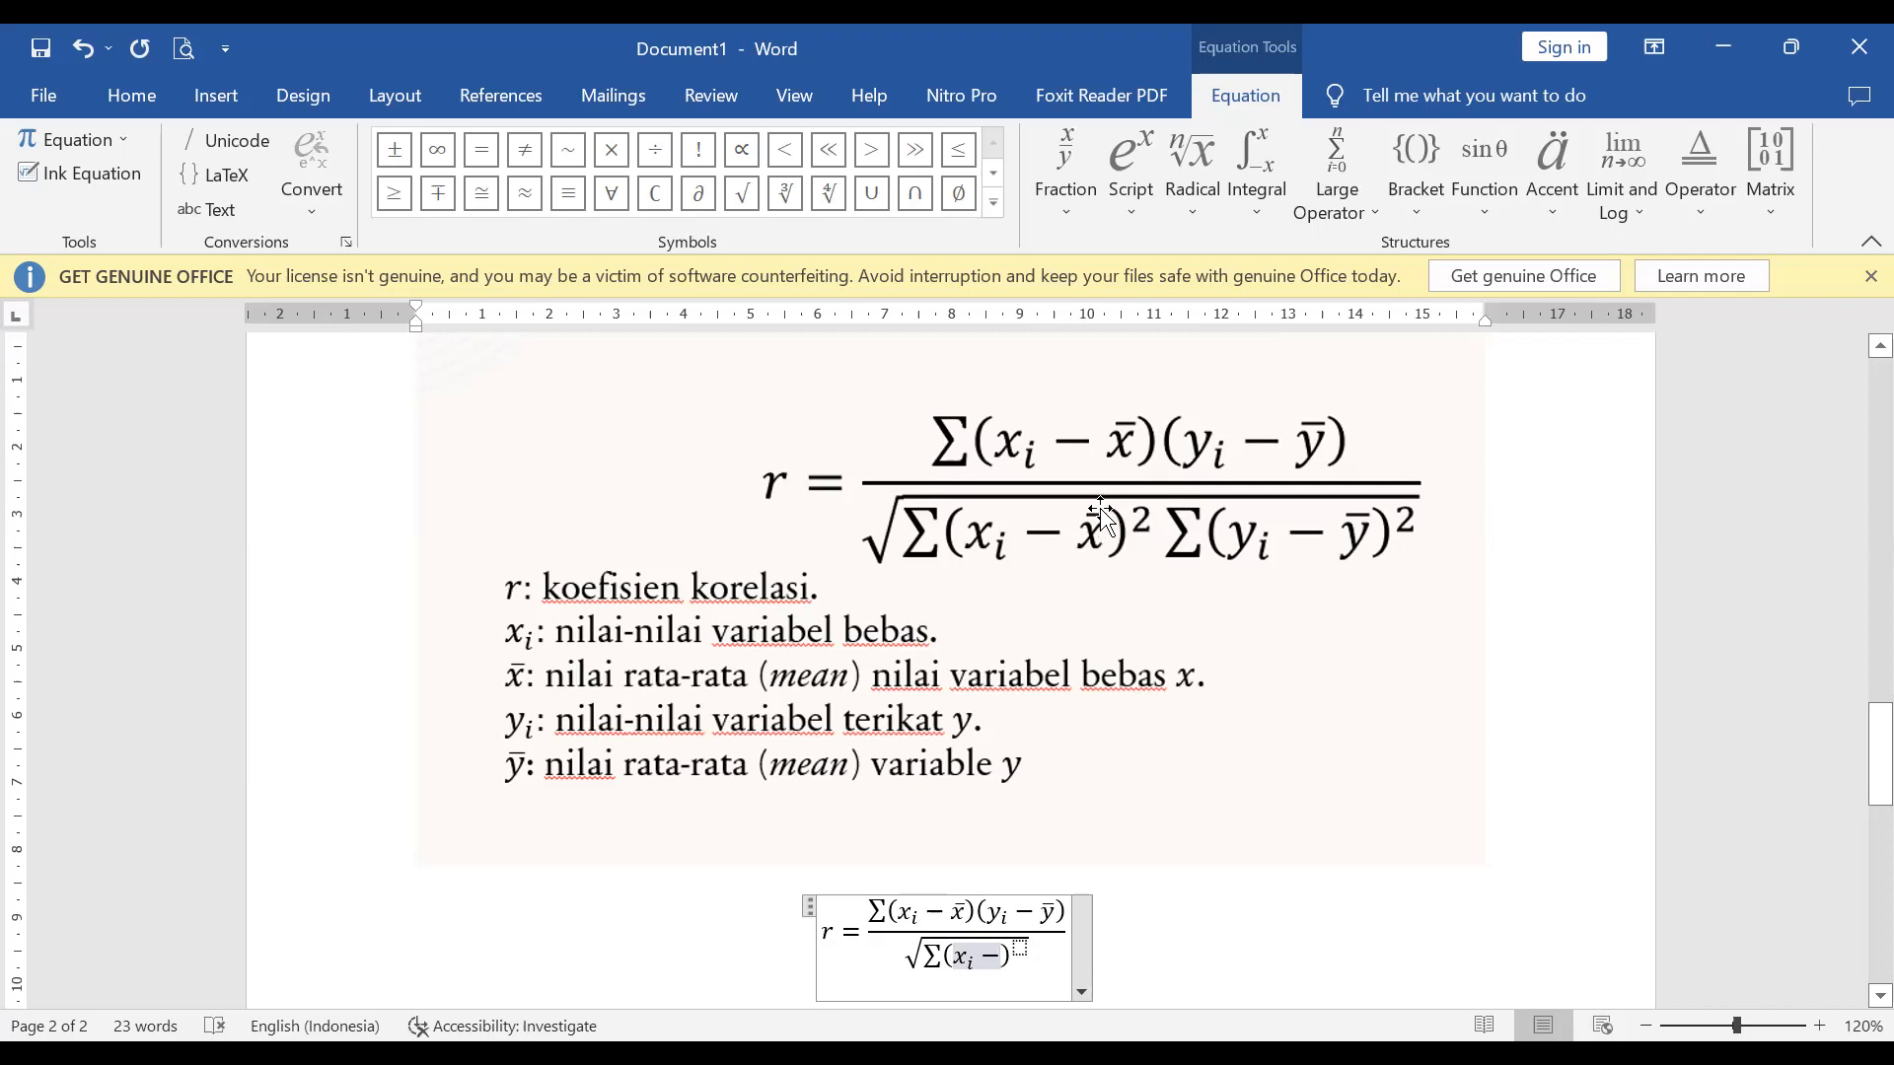
{"action": "left_click", "coordinate": [1550, 209]}
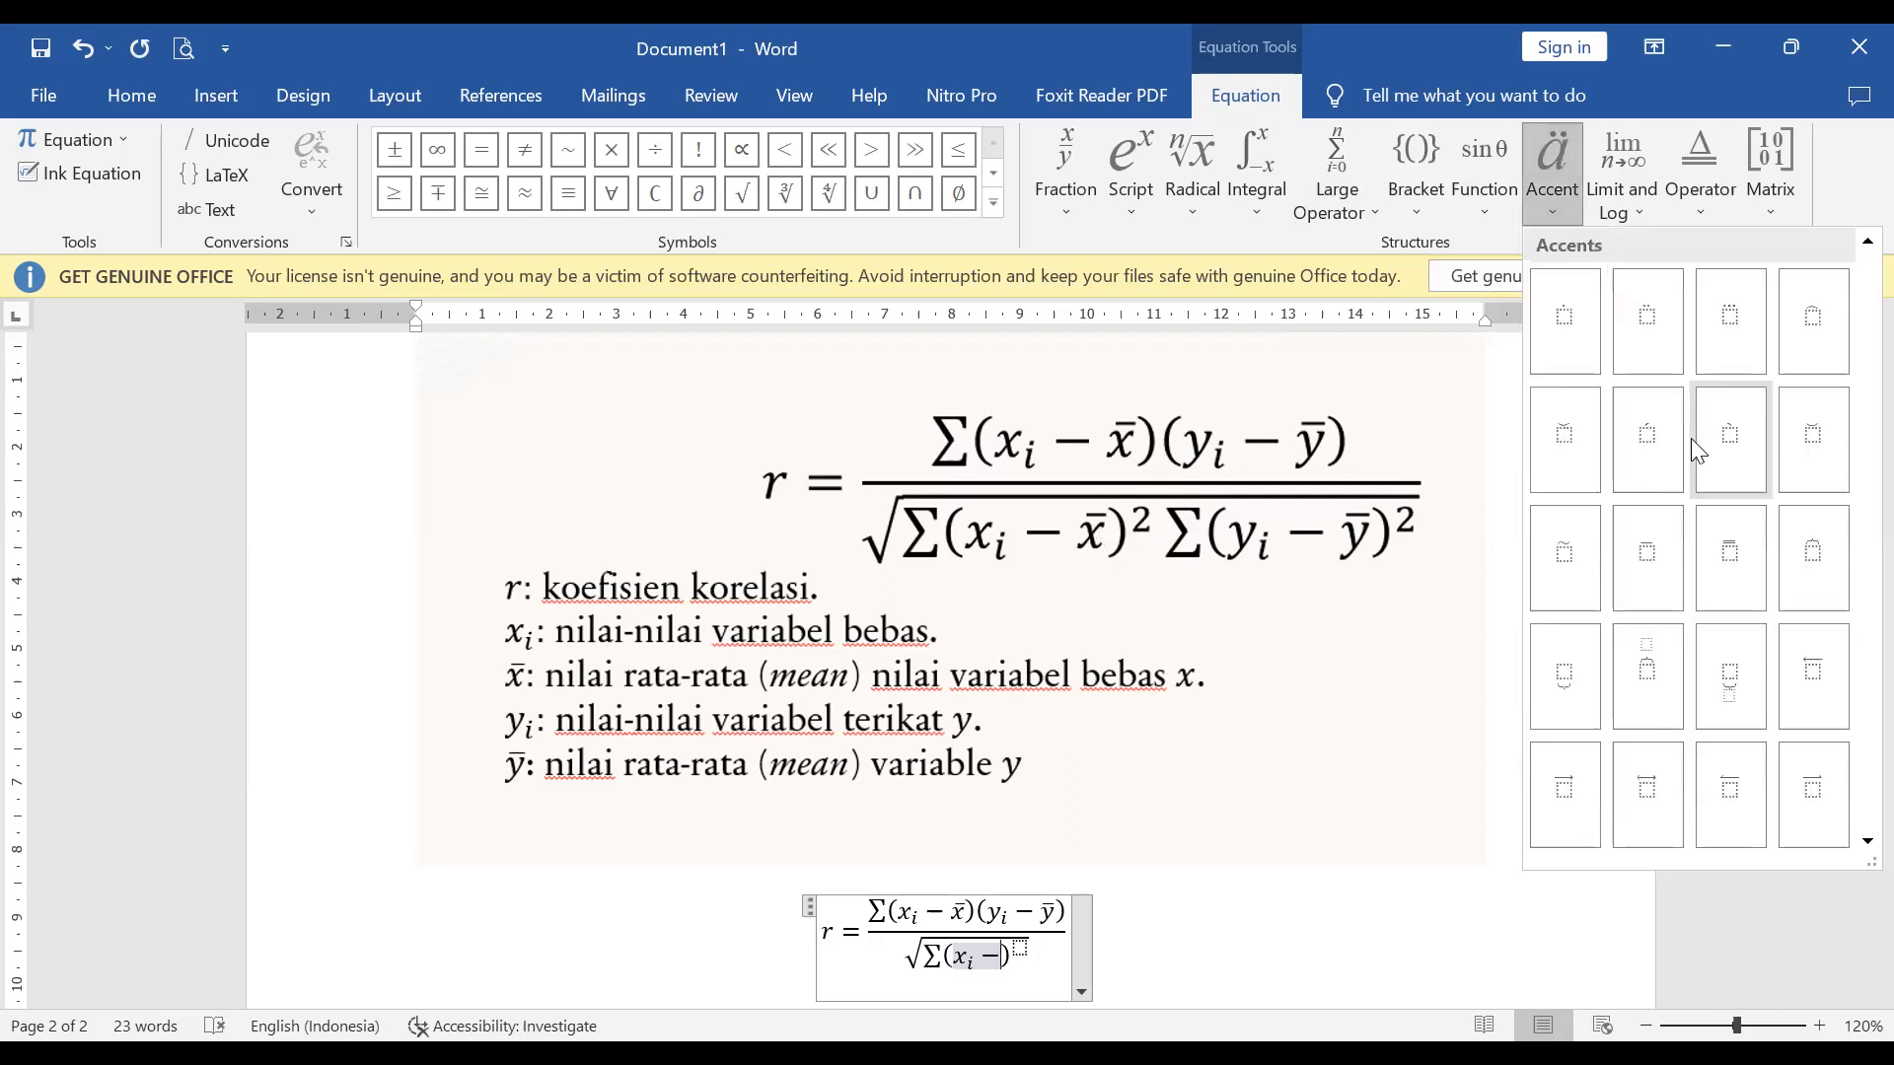
{"action": "left_click", "coordinate": [1647, 548]}
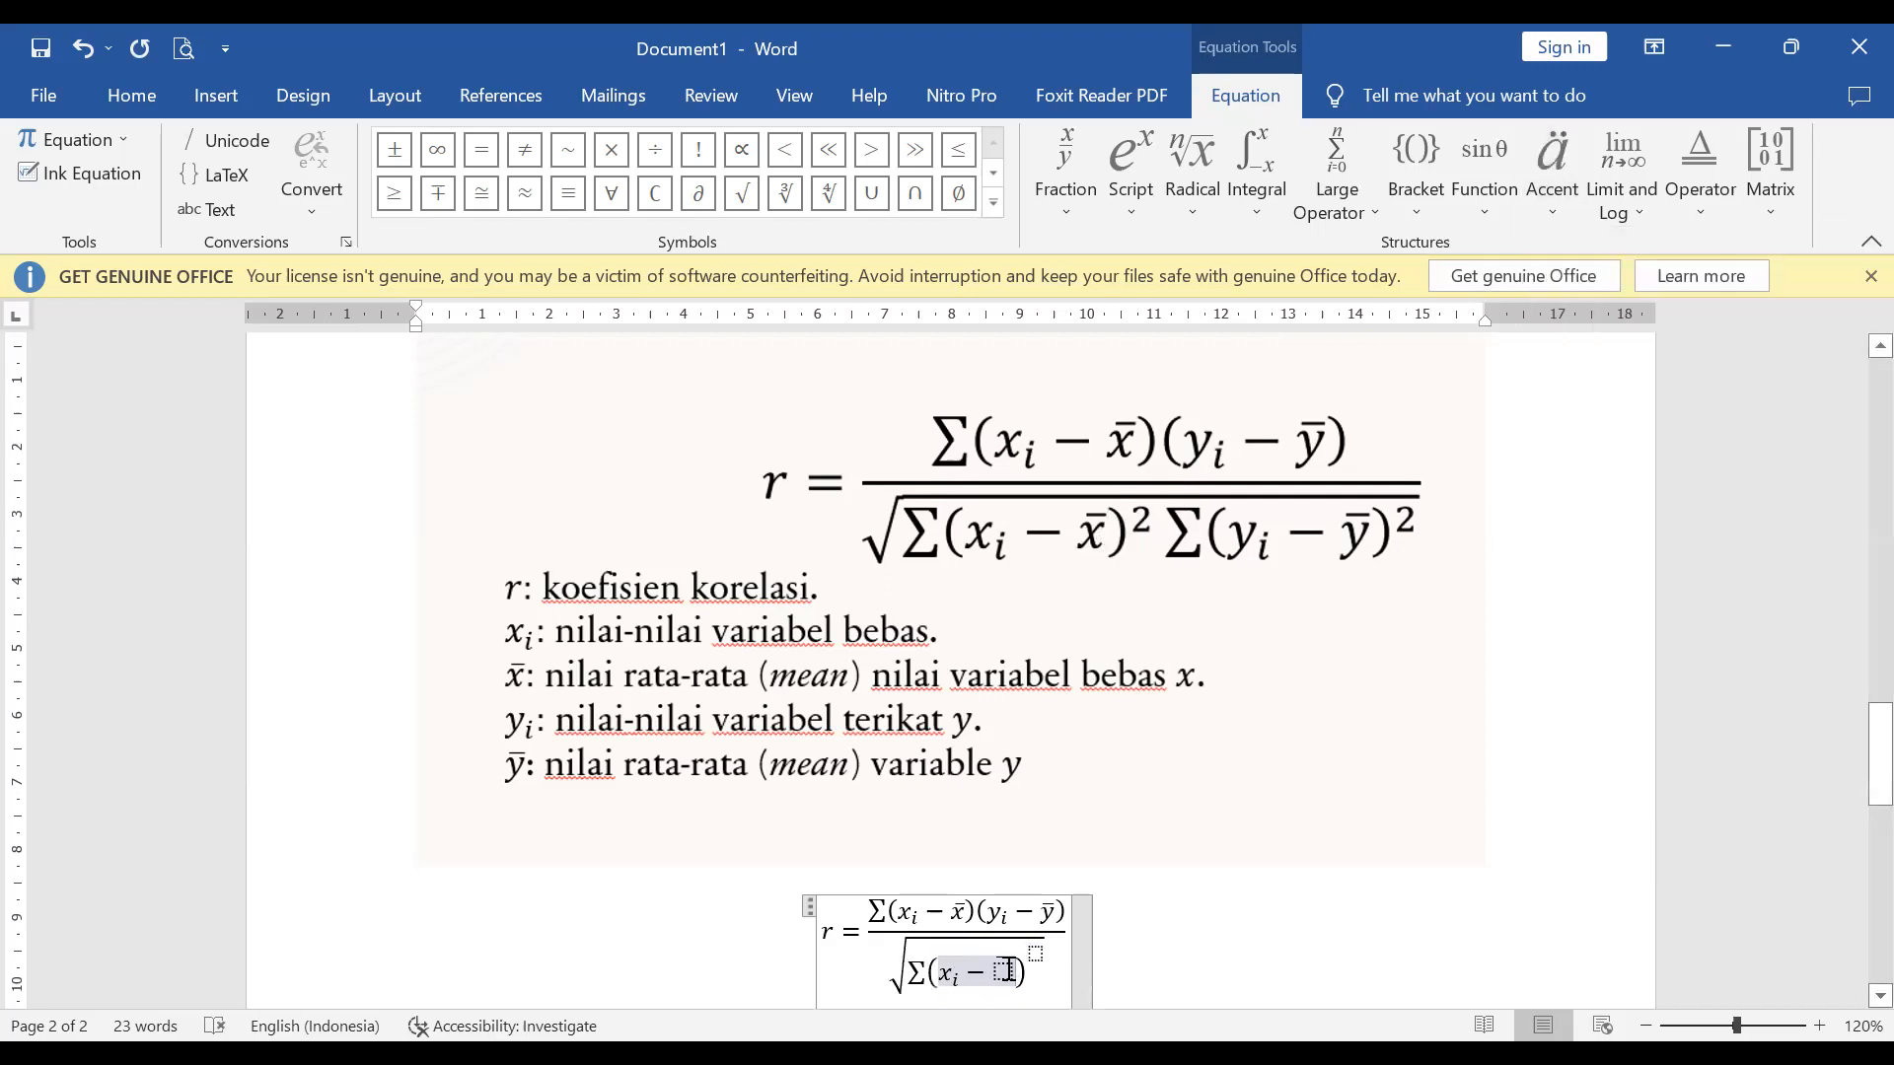
{"action": "left_click", "coordinate": [1008, 971]}
{"action": "type", "text": "x̄"}
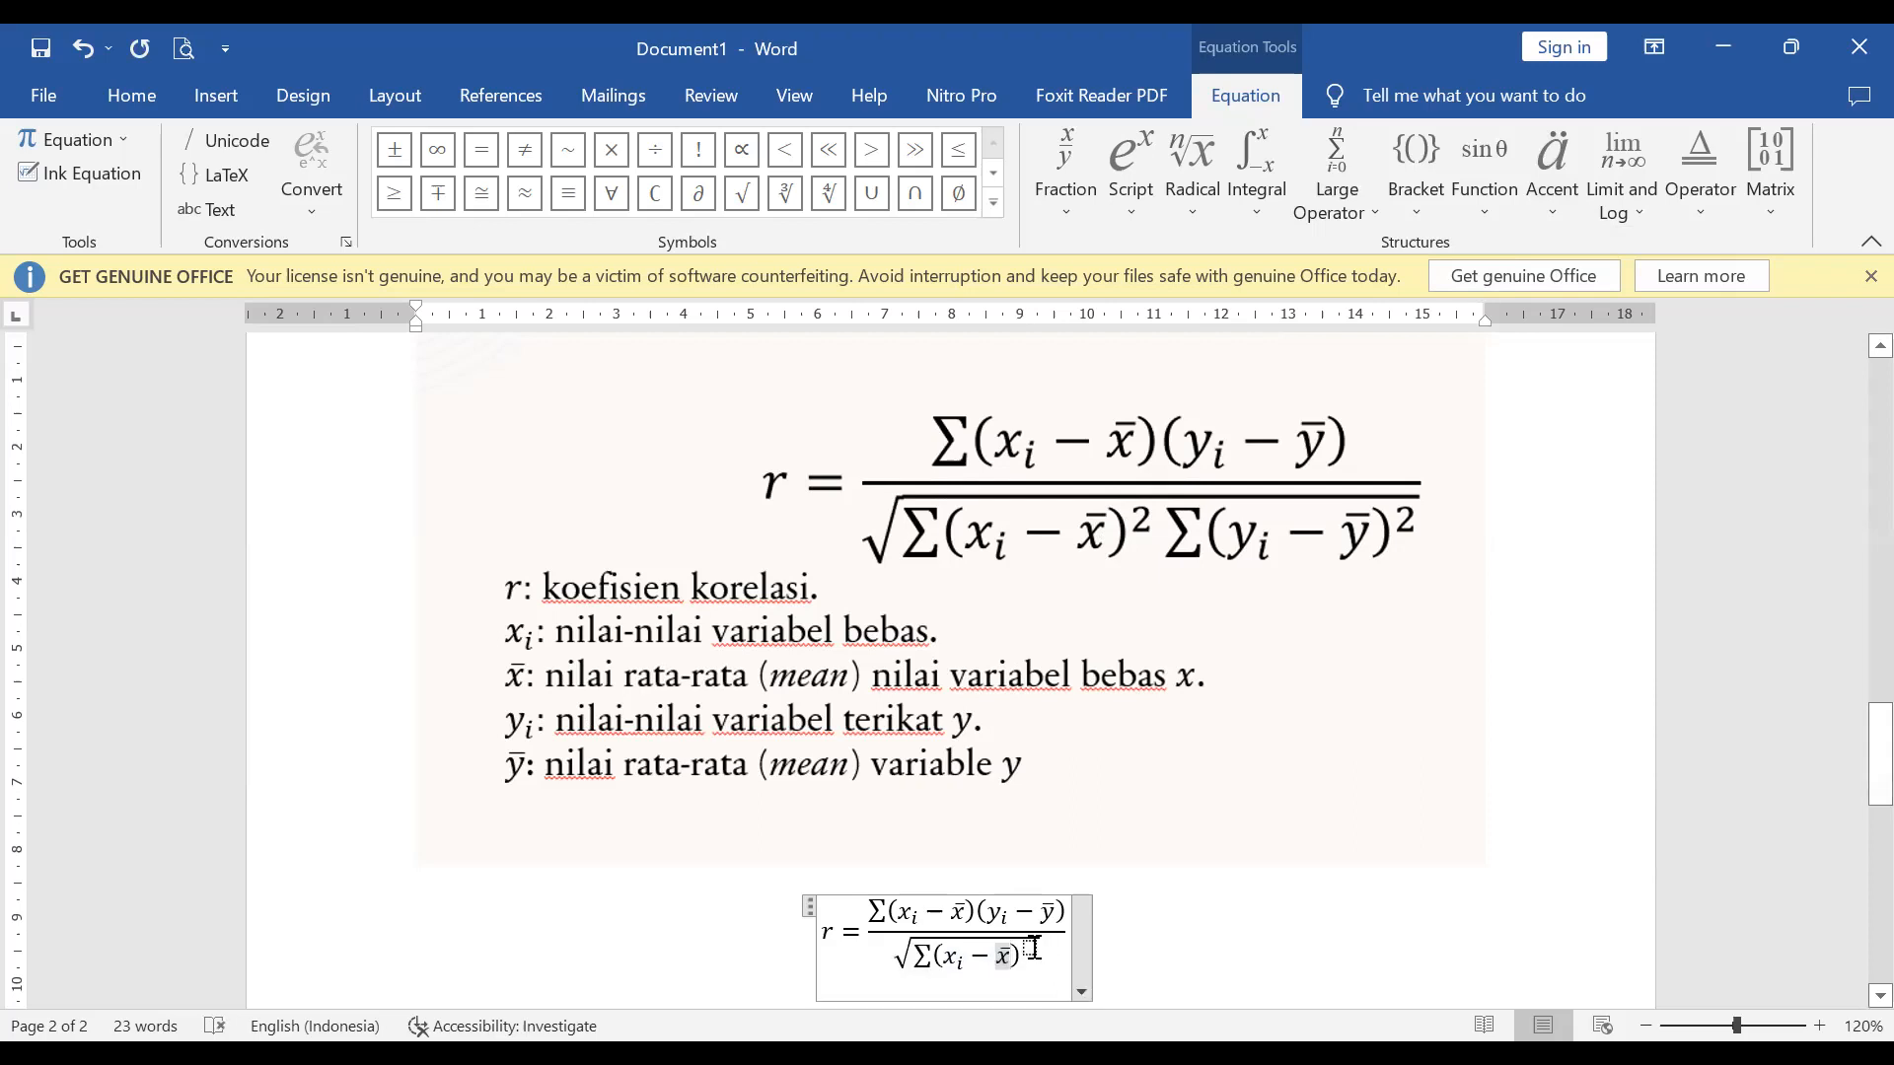
{"action": "type", "text": "2"}
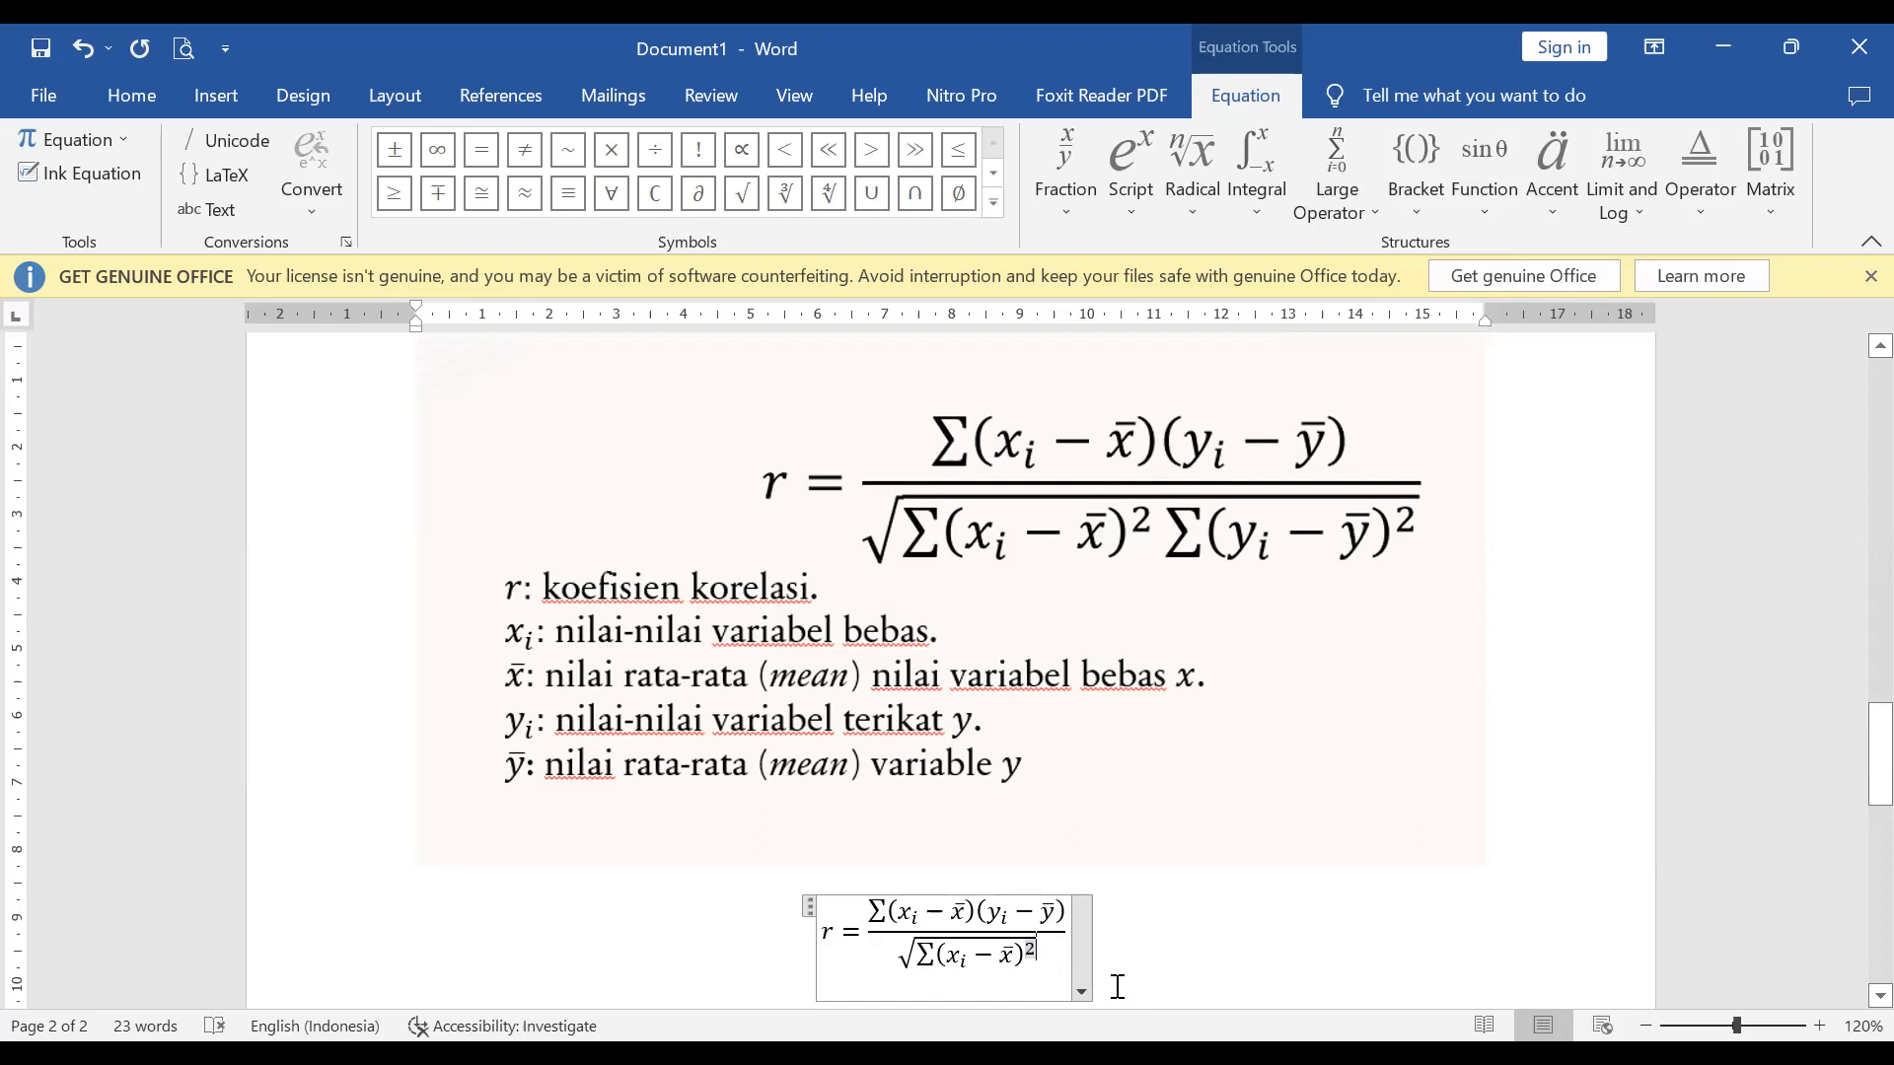
Add a second summation without limits after the squared parentheses under the square root
{"action": "key", "text": "Right"}
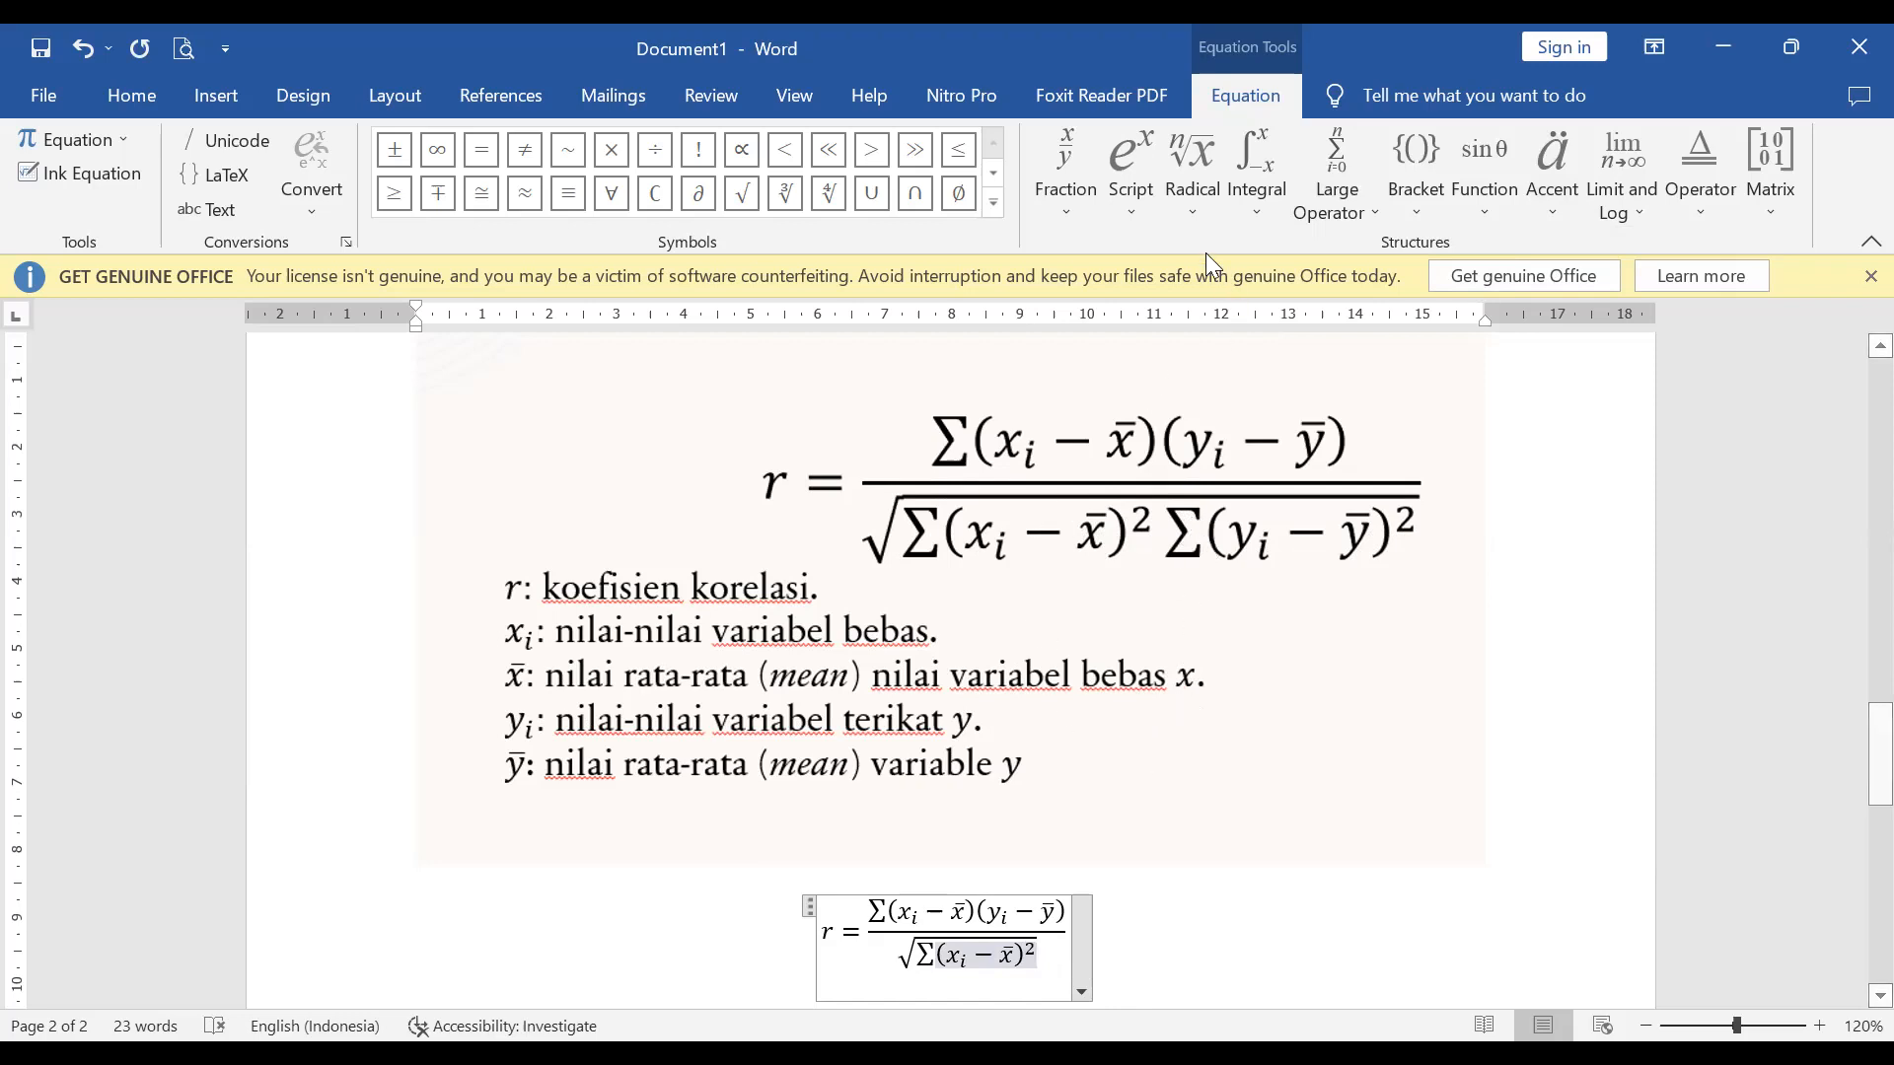
{"action": "left_click", "coordinate": [1336, 207]}
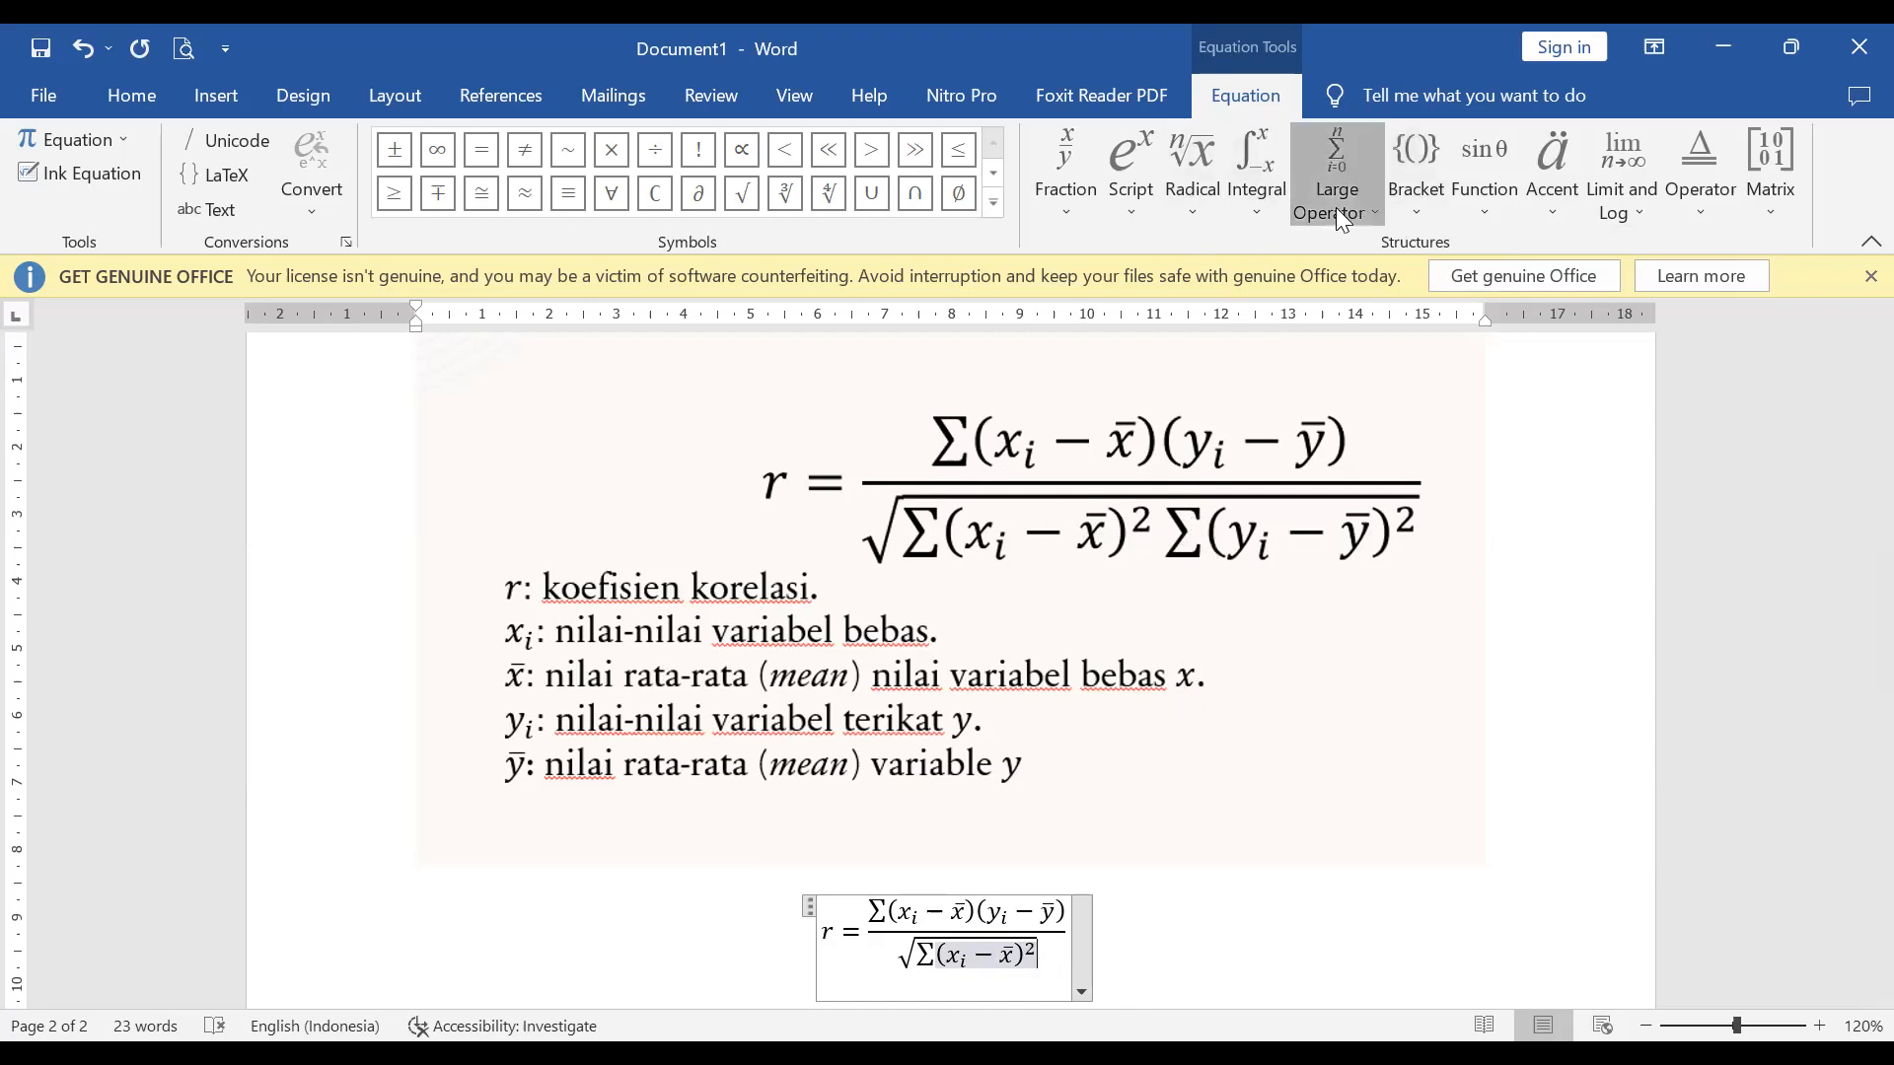
{"action": "left_click", "coordinate": [1343, 343]}
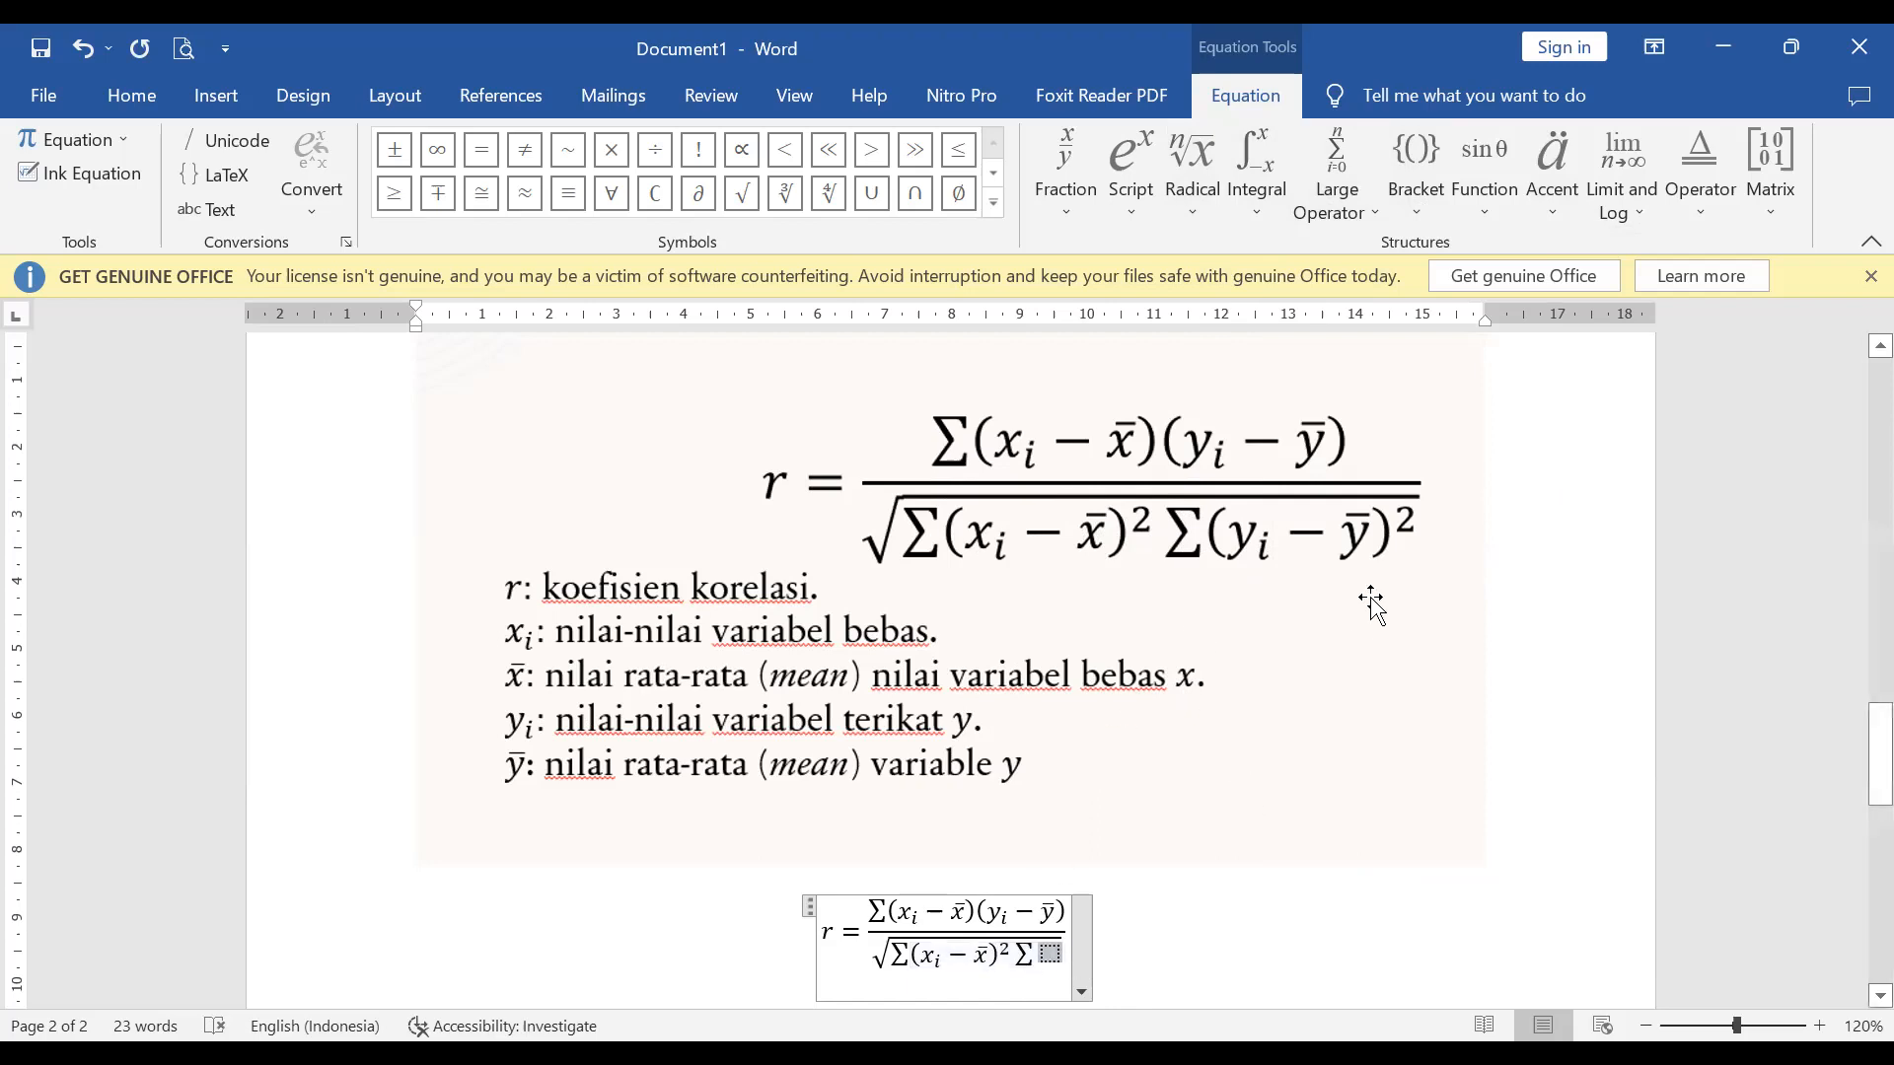
Place a superscript structure after the second summation, with a pair of parentheses as its base and 2 as its exponent
{"action": "left_click", "coordinate": [1134, 205]}
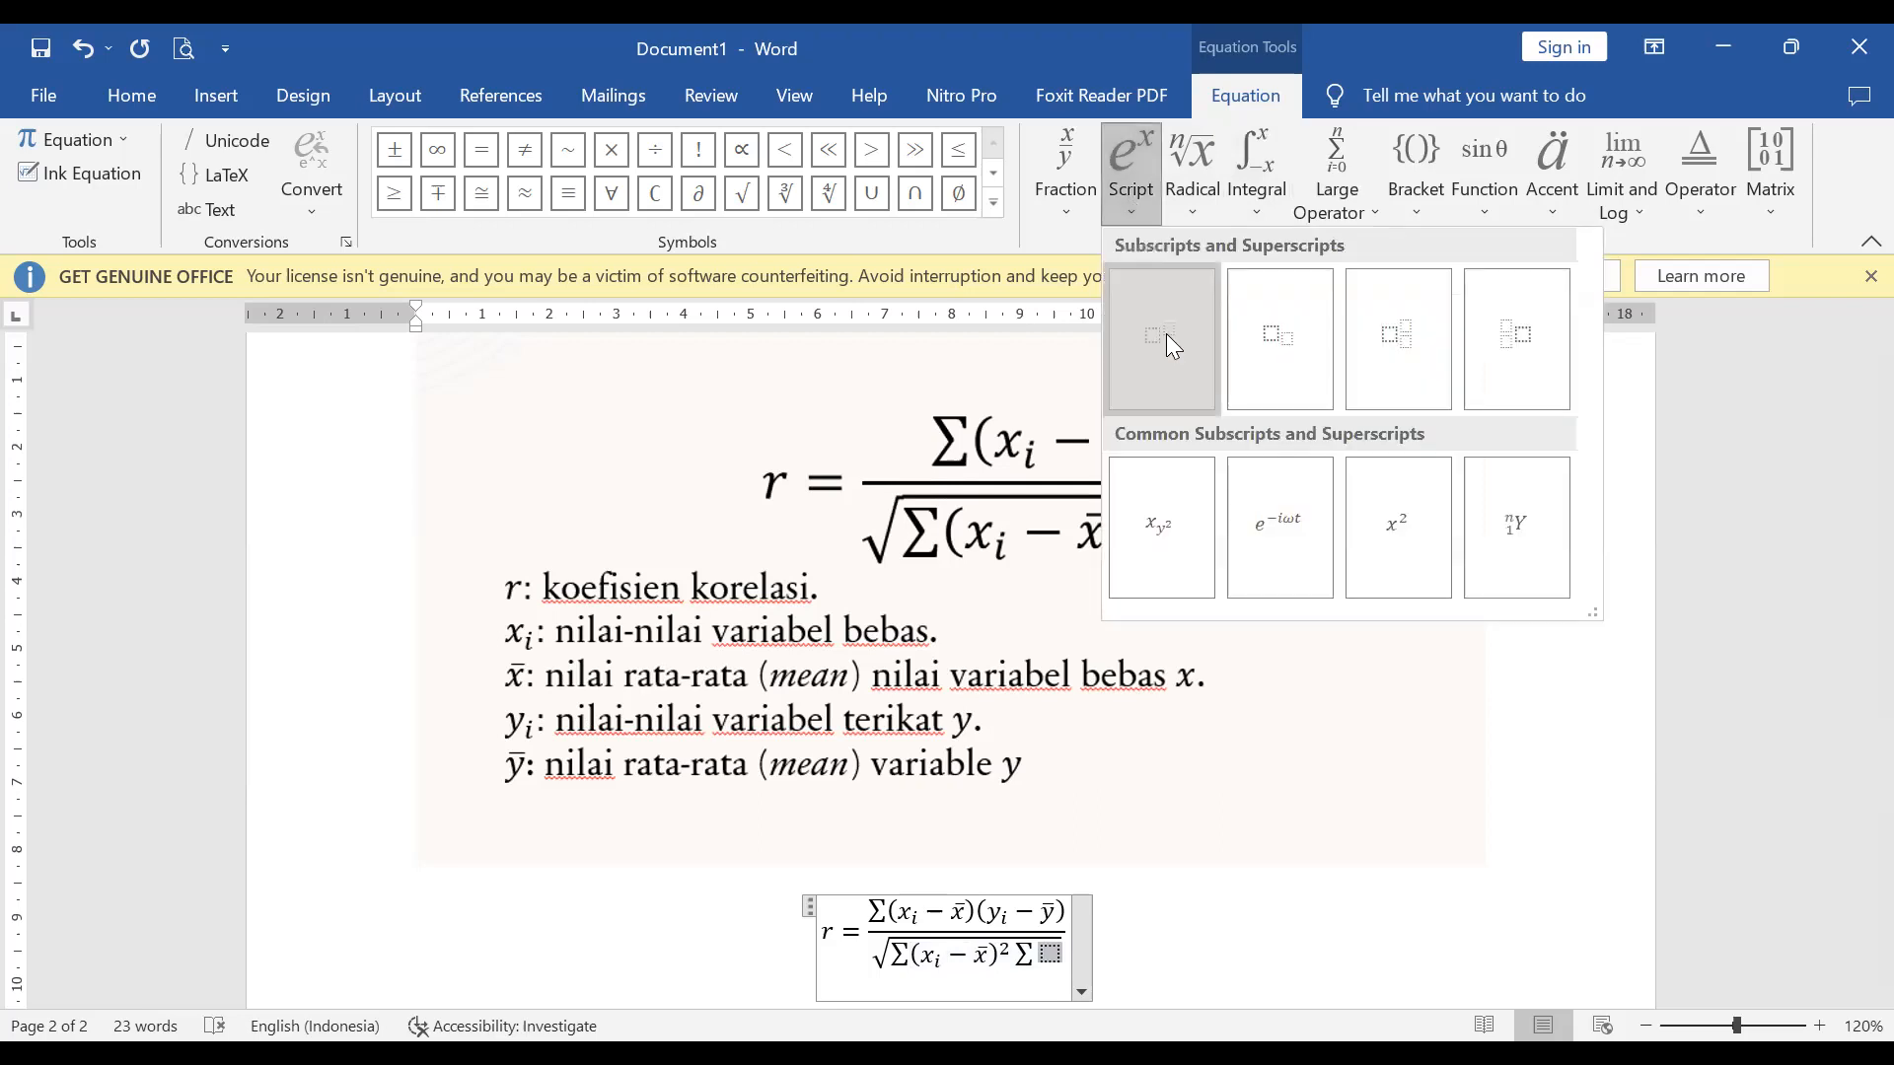
{"action": "left_click", "coordinate": [1160, 336]}
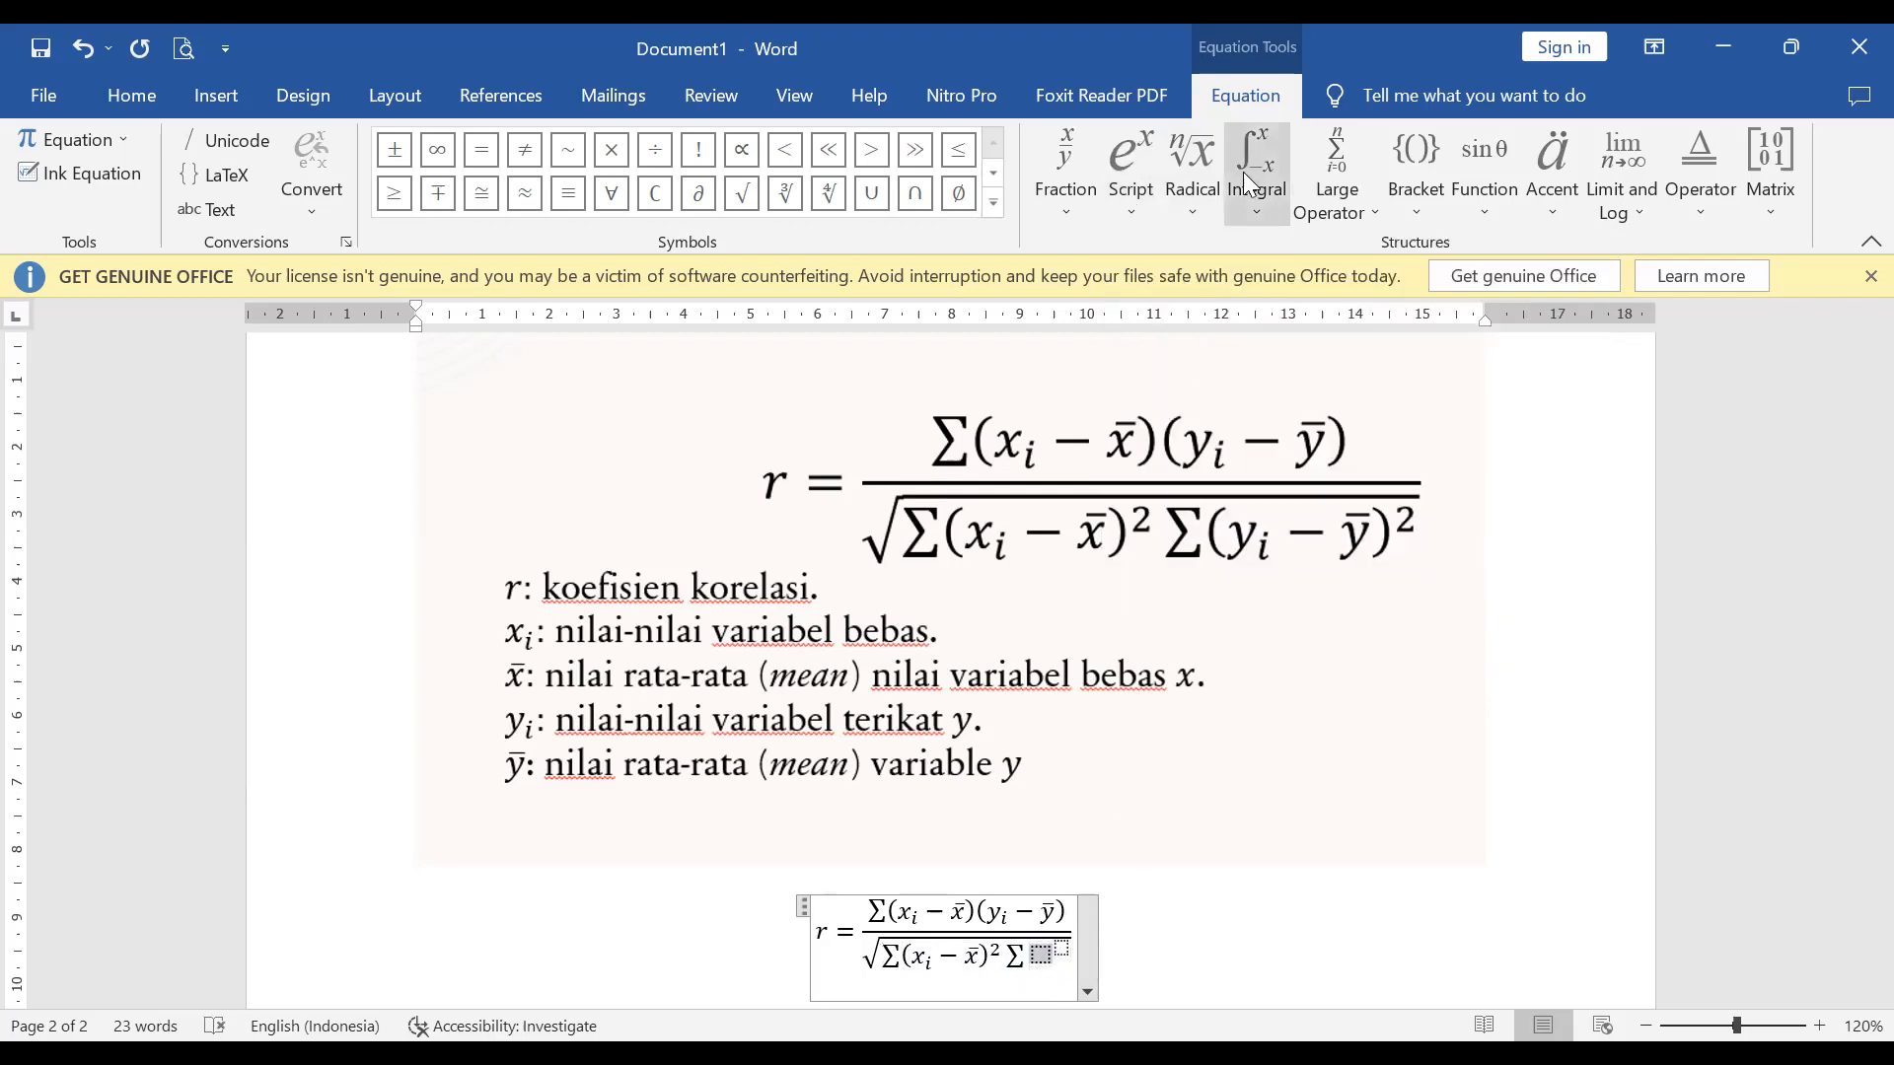
{"action": "left_click", "coordinate": [1423, 214]}
{"action": "left_click", "coordinate": [1445, 338]}
{"action": "left_click", "coordinate": [1071, 948]}
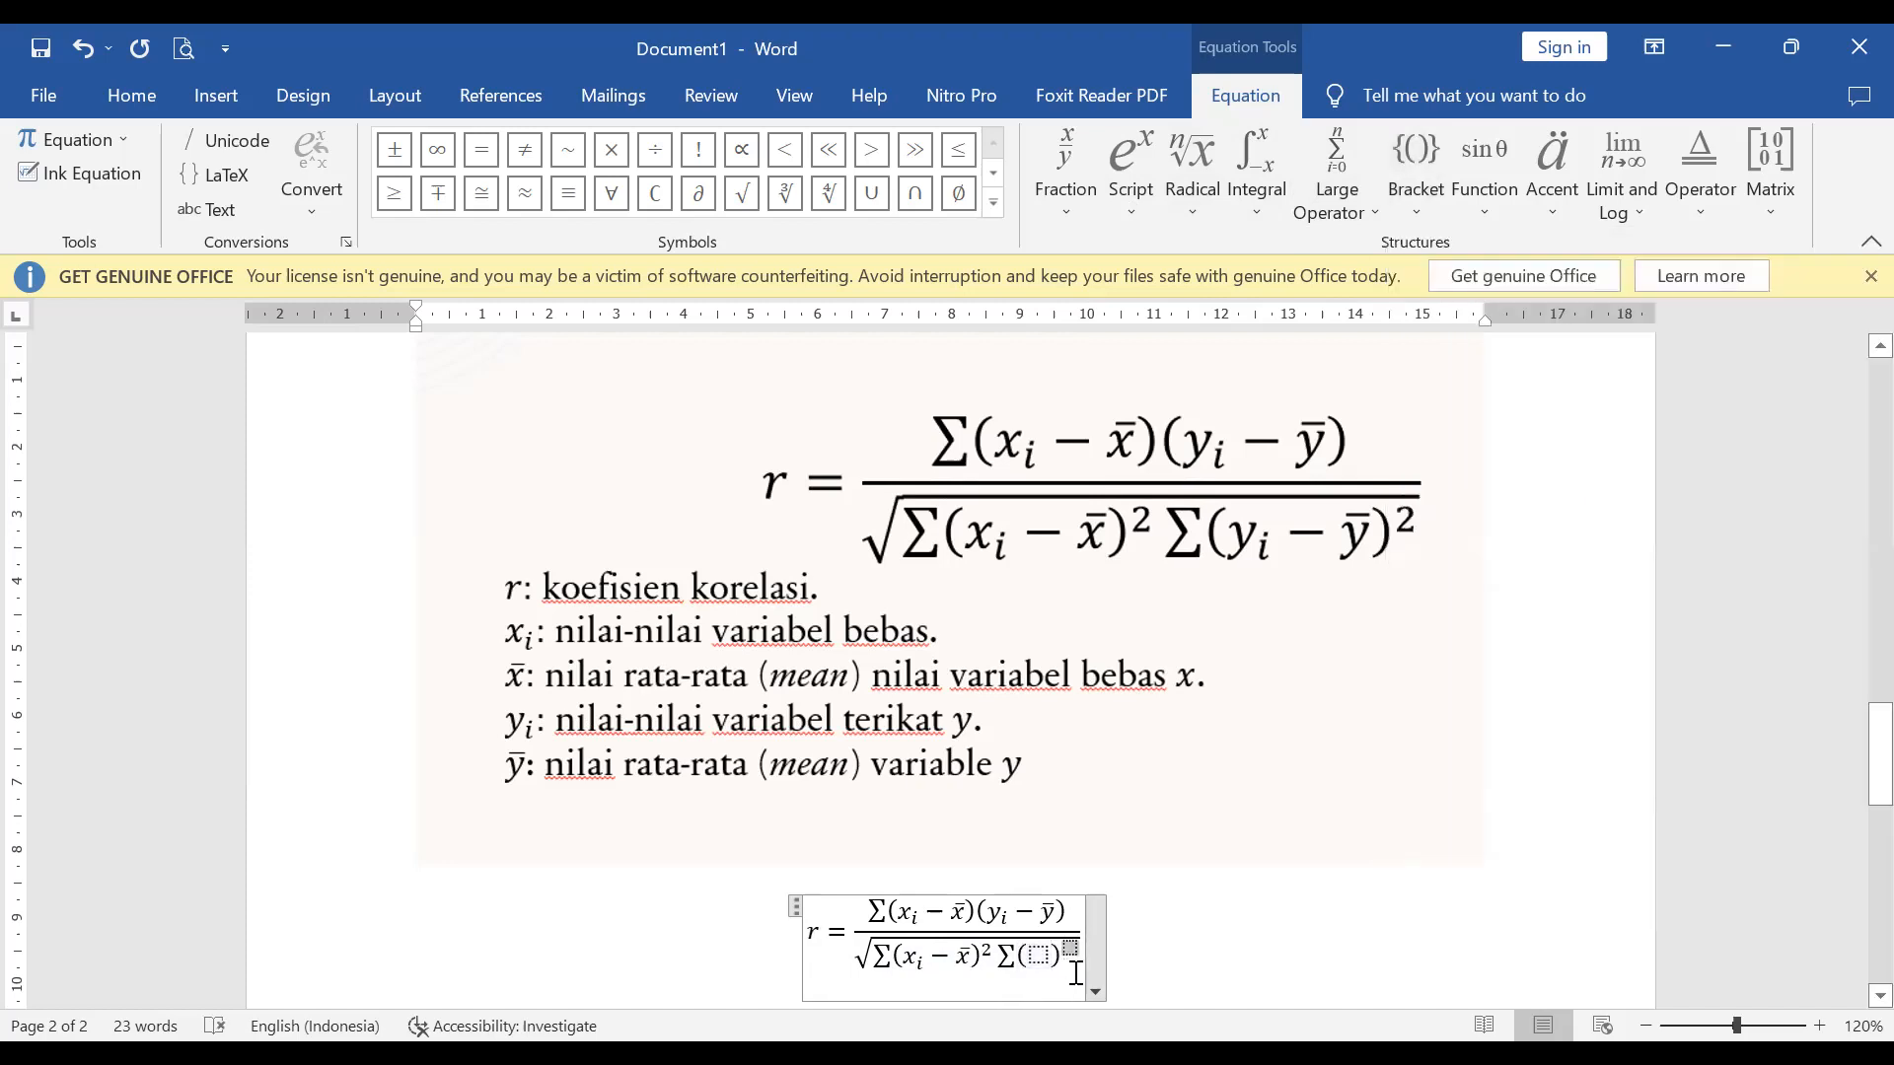
{"action": "type", "text": "2"}
Enter y with subscript i inside the second pair of parentheses under the root
{"action": "left_click", "coordinate": [1043, 948]}
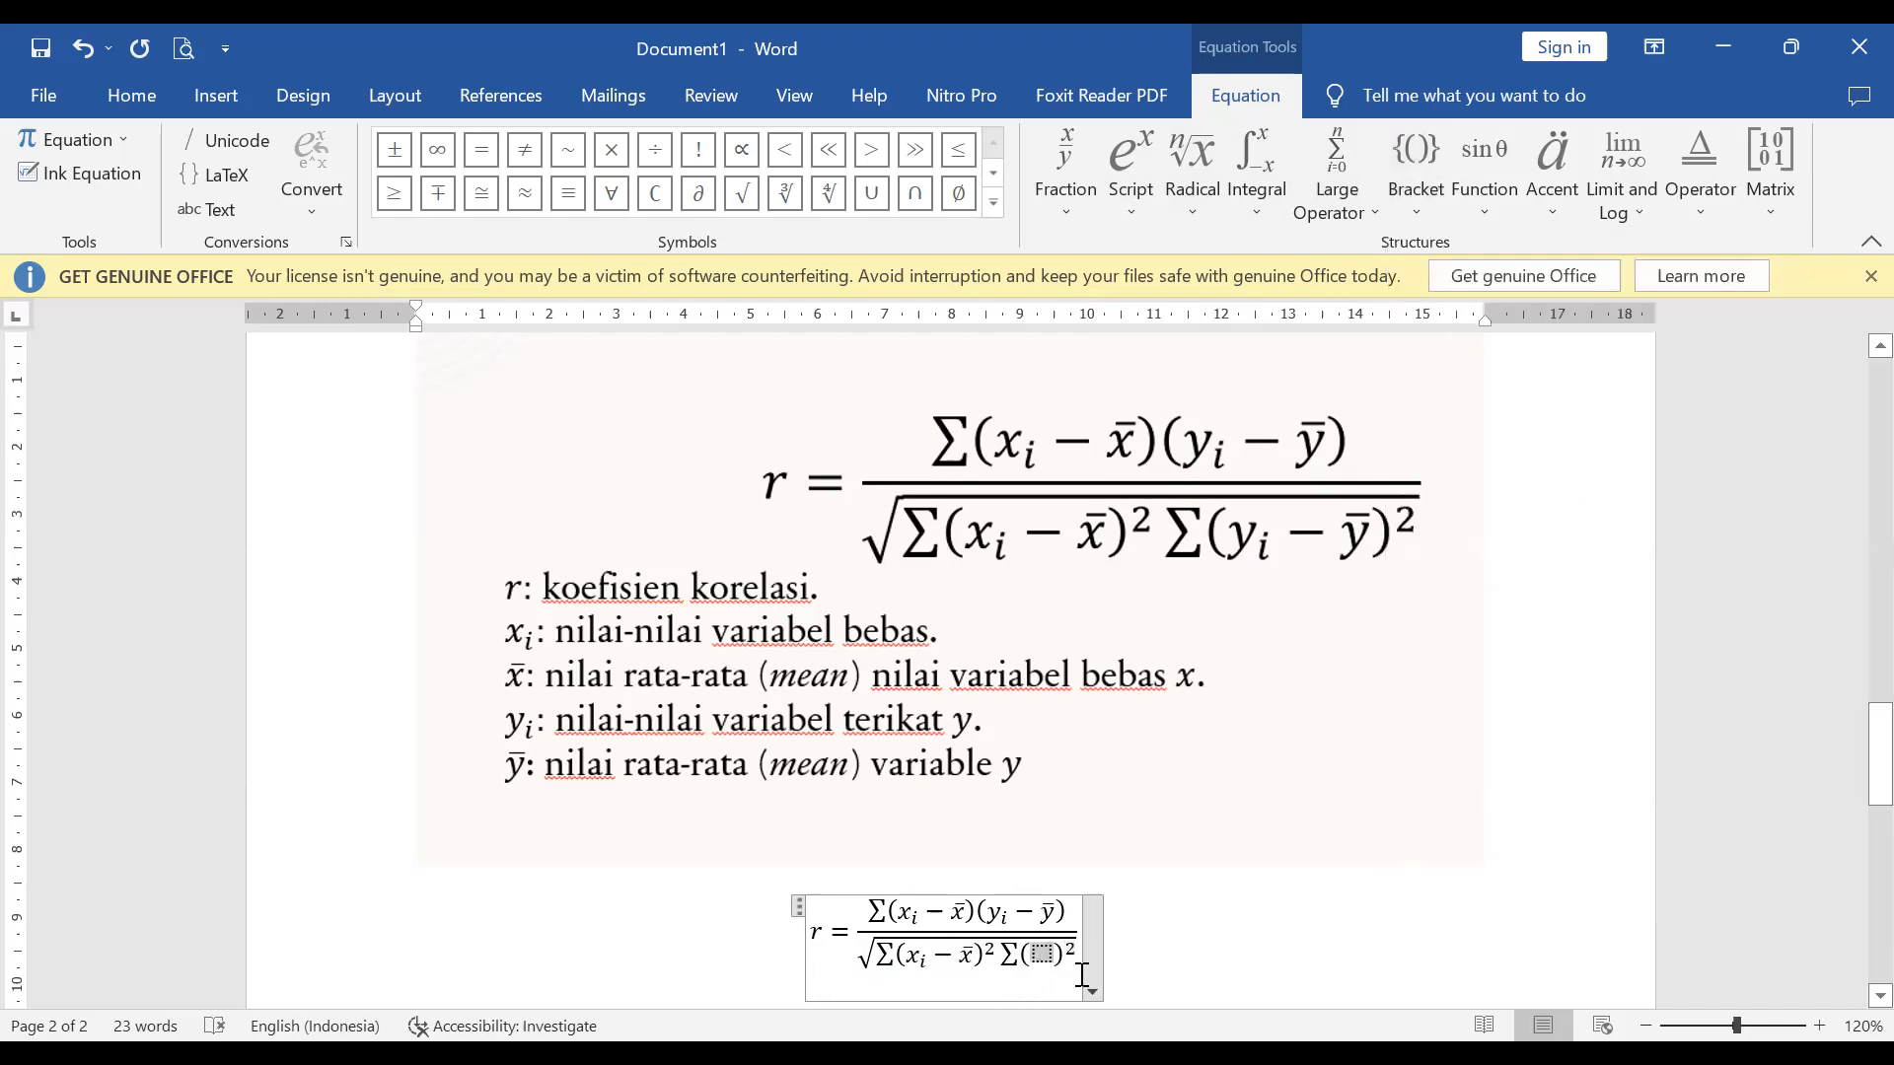
{"action": "left_click", "coordinate": [1132, 189]}
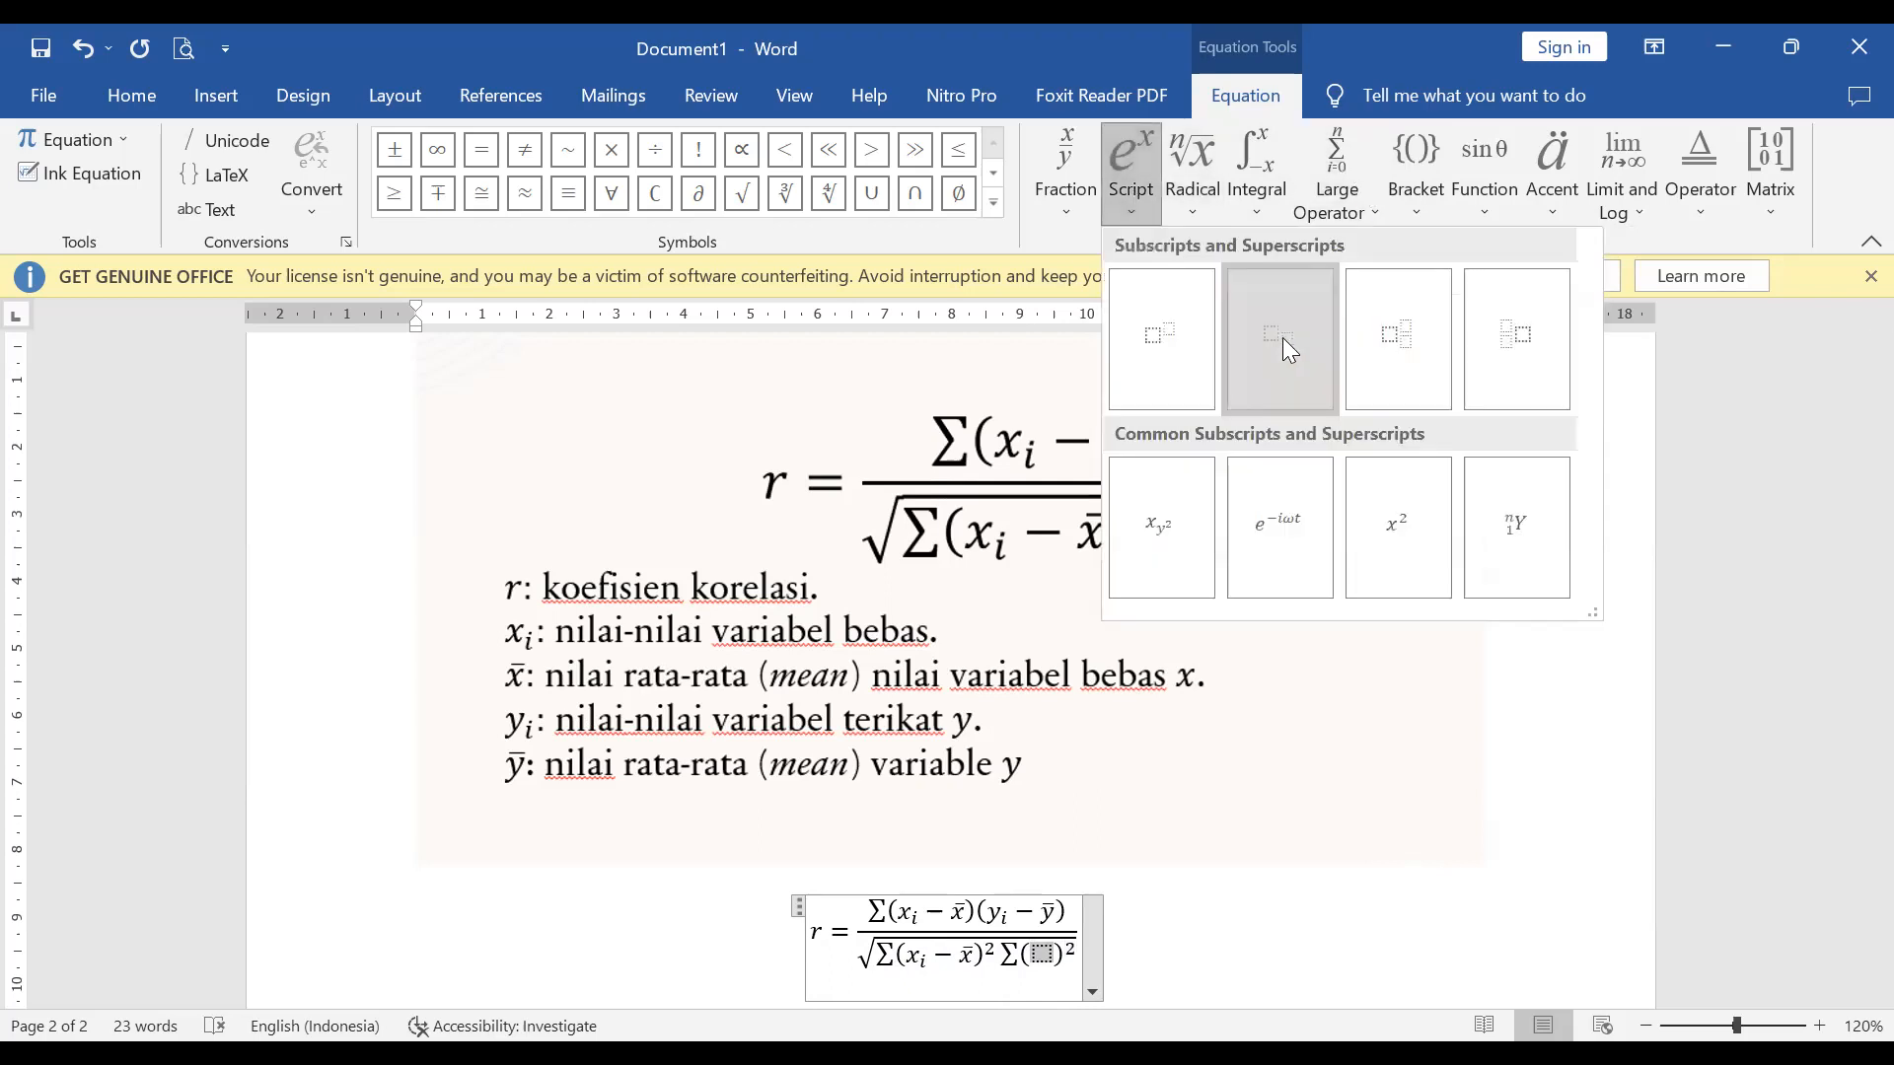
{"action": "left_click", "coordinate": [1282, 341]}
{"action": "type", "text": "y"}
{"action": "left_click", "coordinate": [1048, 959]}
{"action": "type", "text": "i"}
{"action": "key", "text": "Right"}
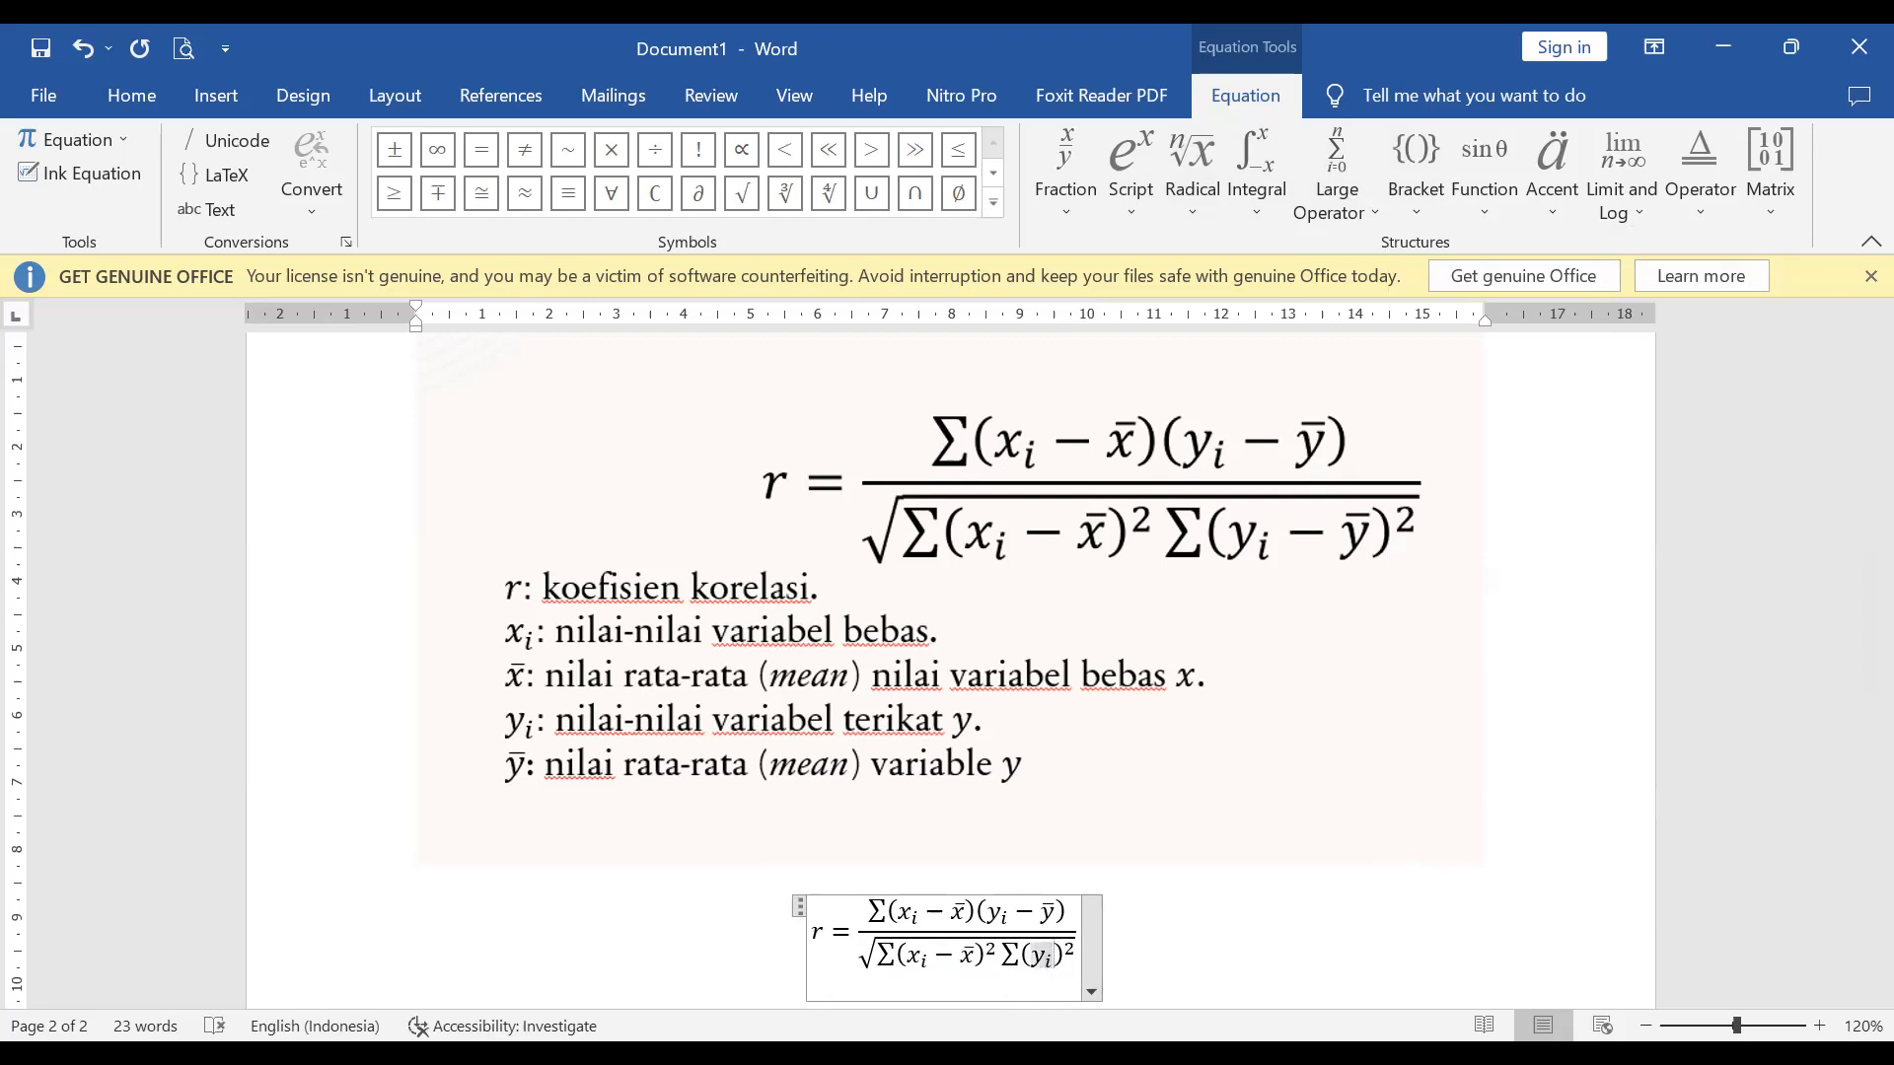
Complete the second parentheses under the root with a minus sign and ȳ, and leave the equation
{"action": "type", "text": "-"}
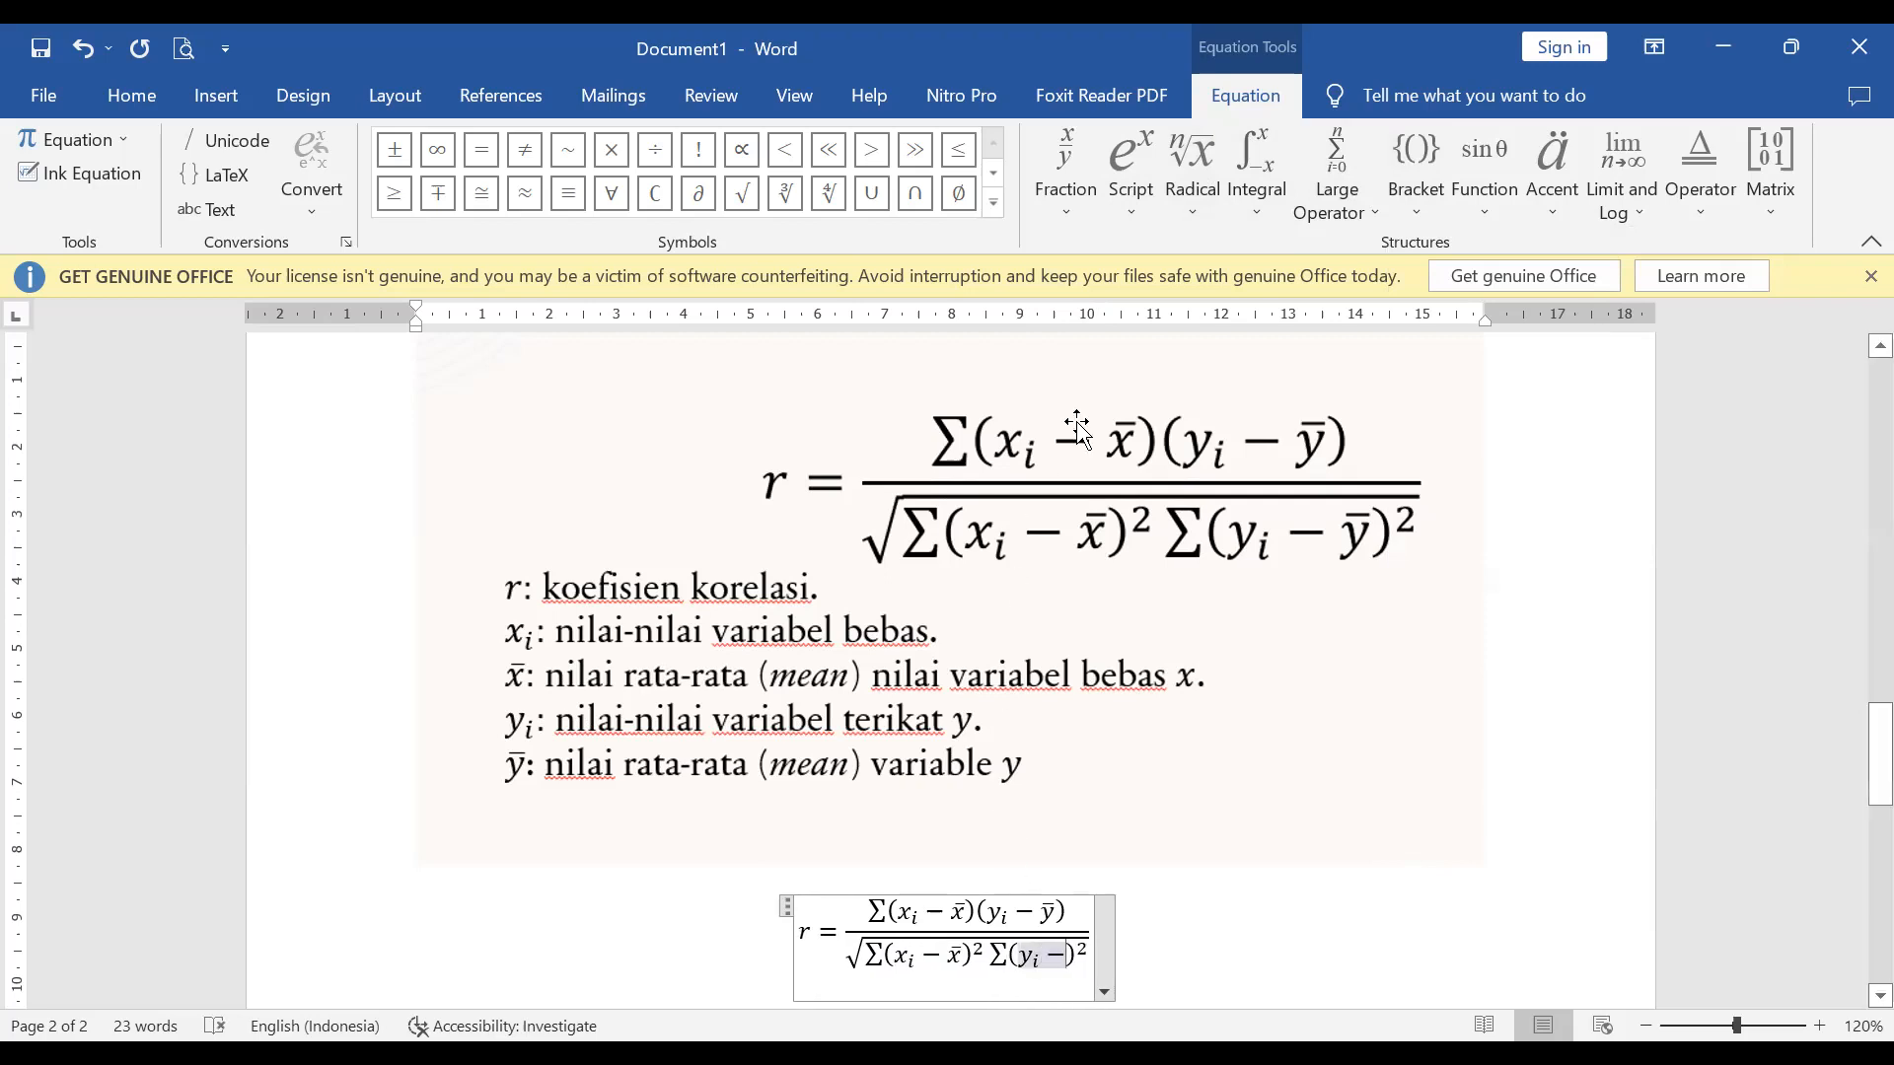
{"action": "left_click", "coordinate": [1122, 203]}
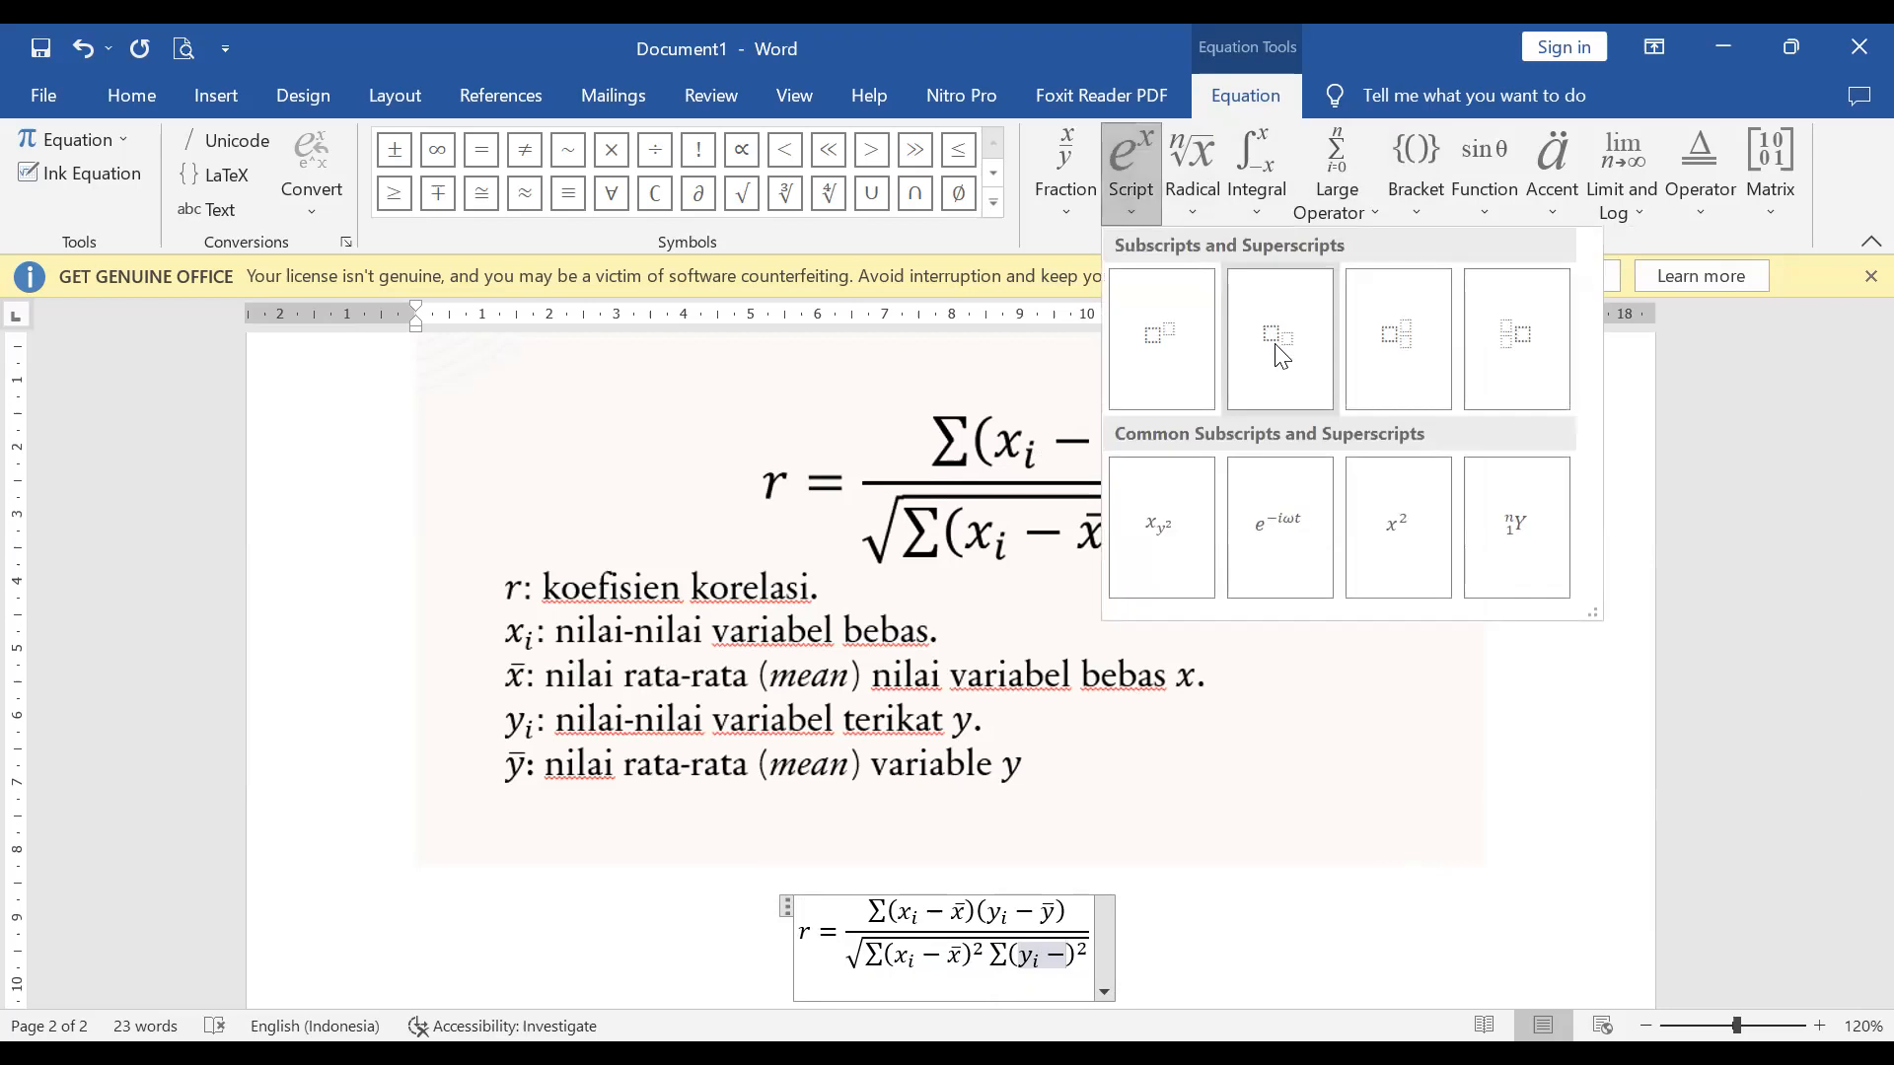
{"action": "left_click", "coordinate": [1559, 207]}
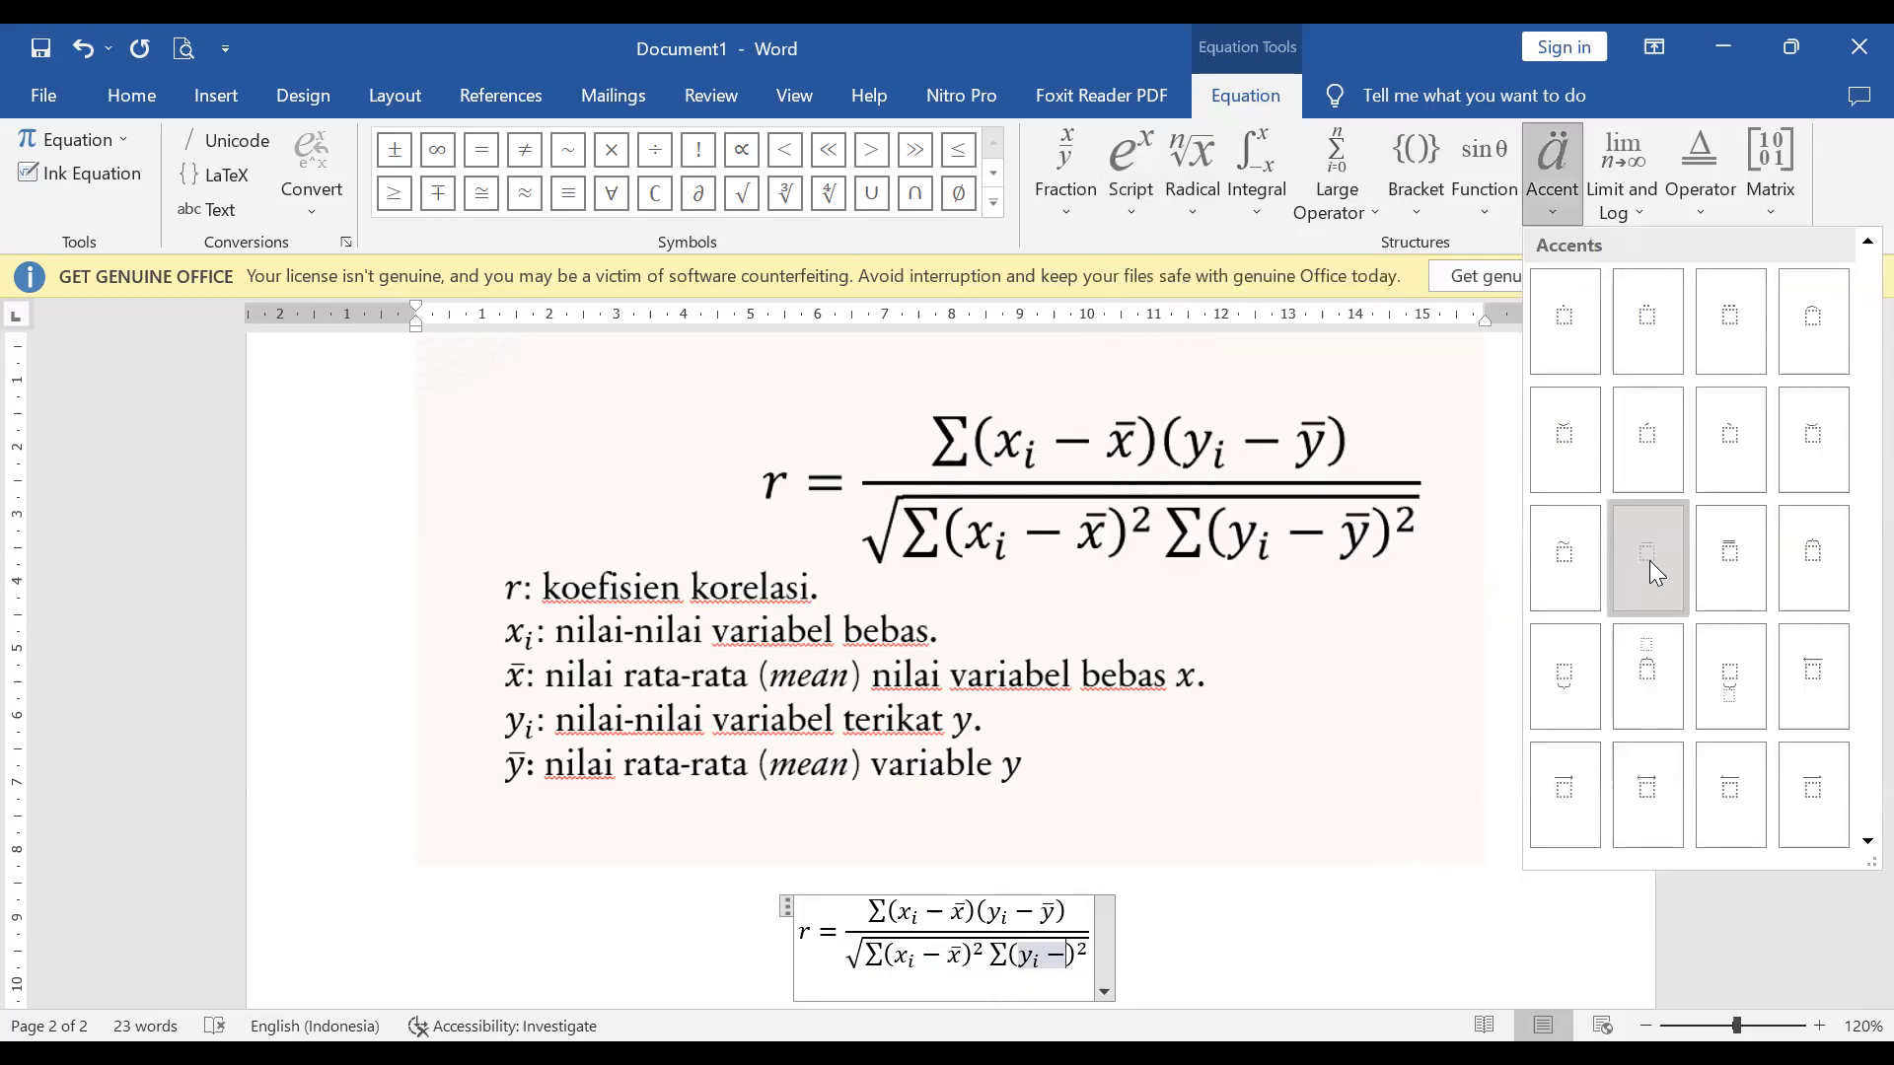
{"action": "left_click", "coordinate": [1649, 561]}
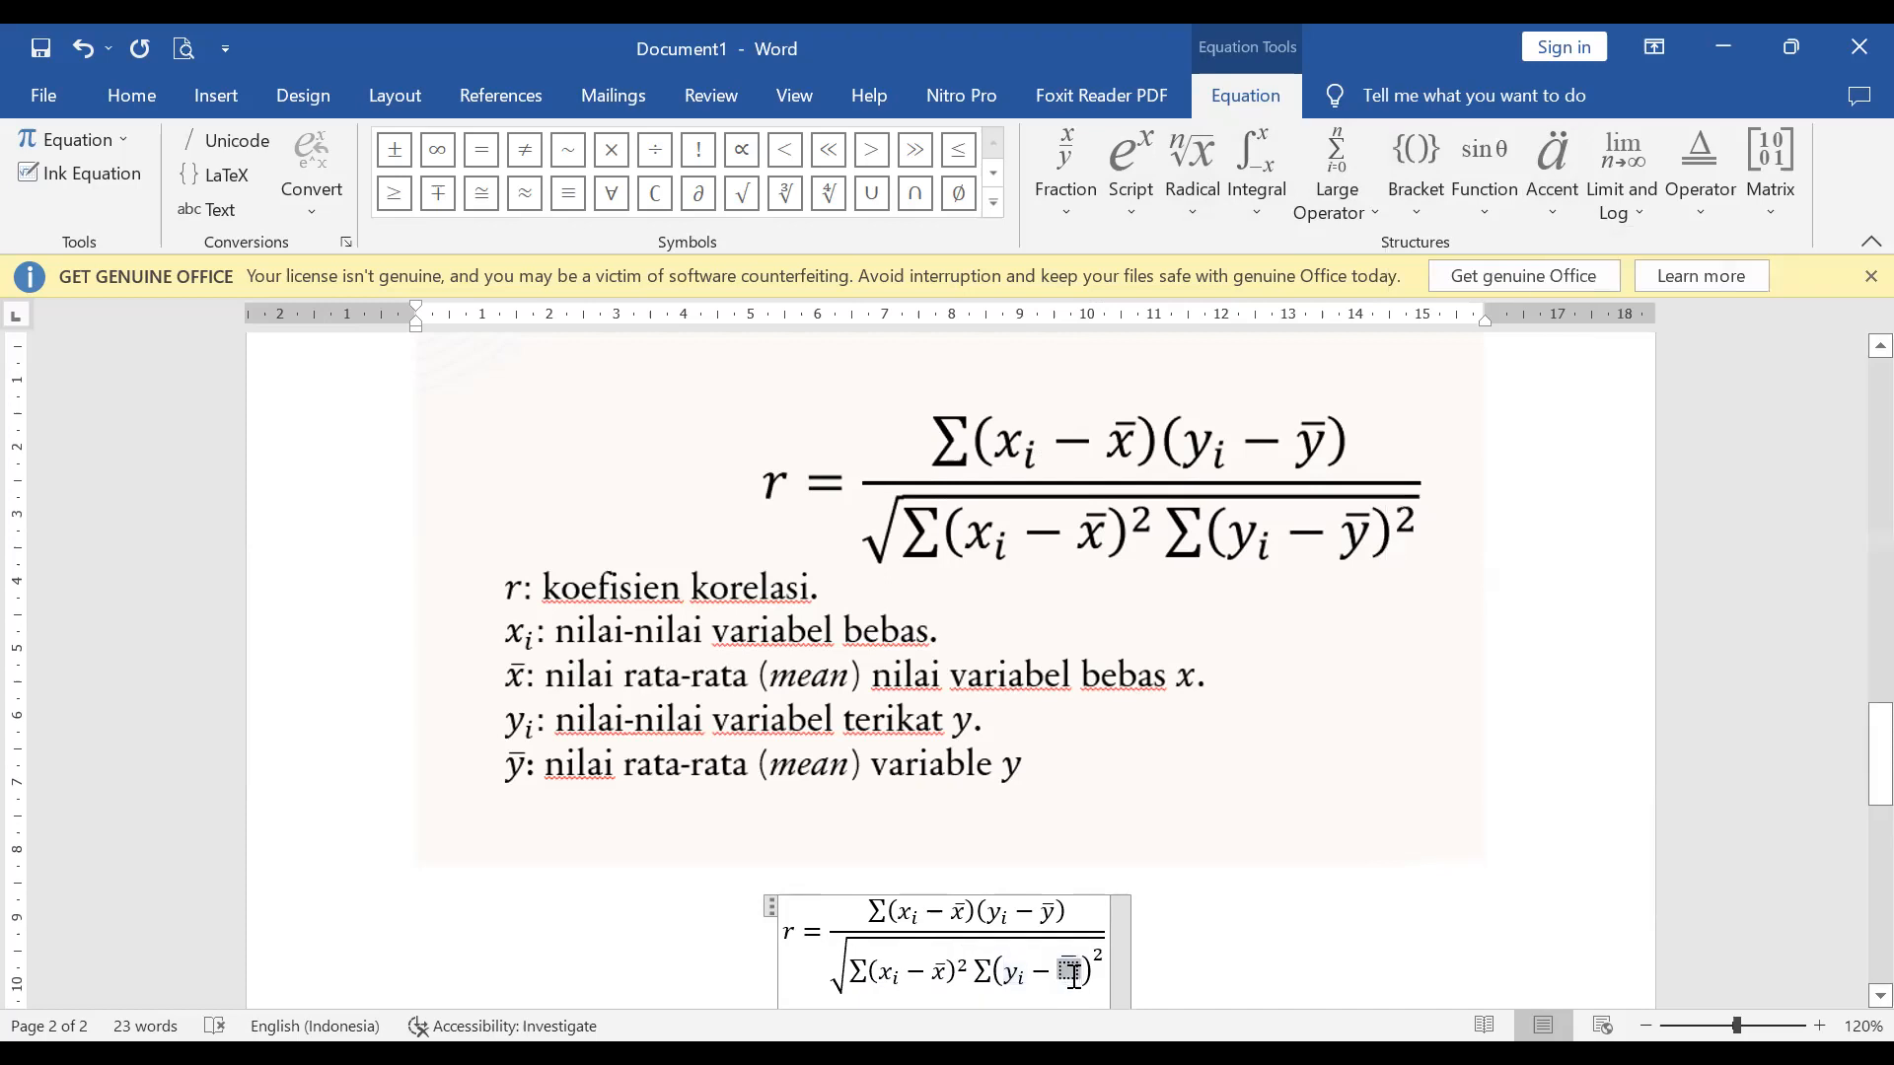
{"action": "type", "text": "y"}
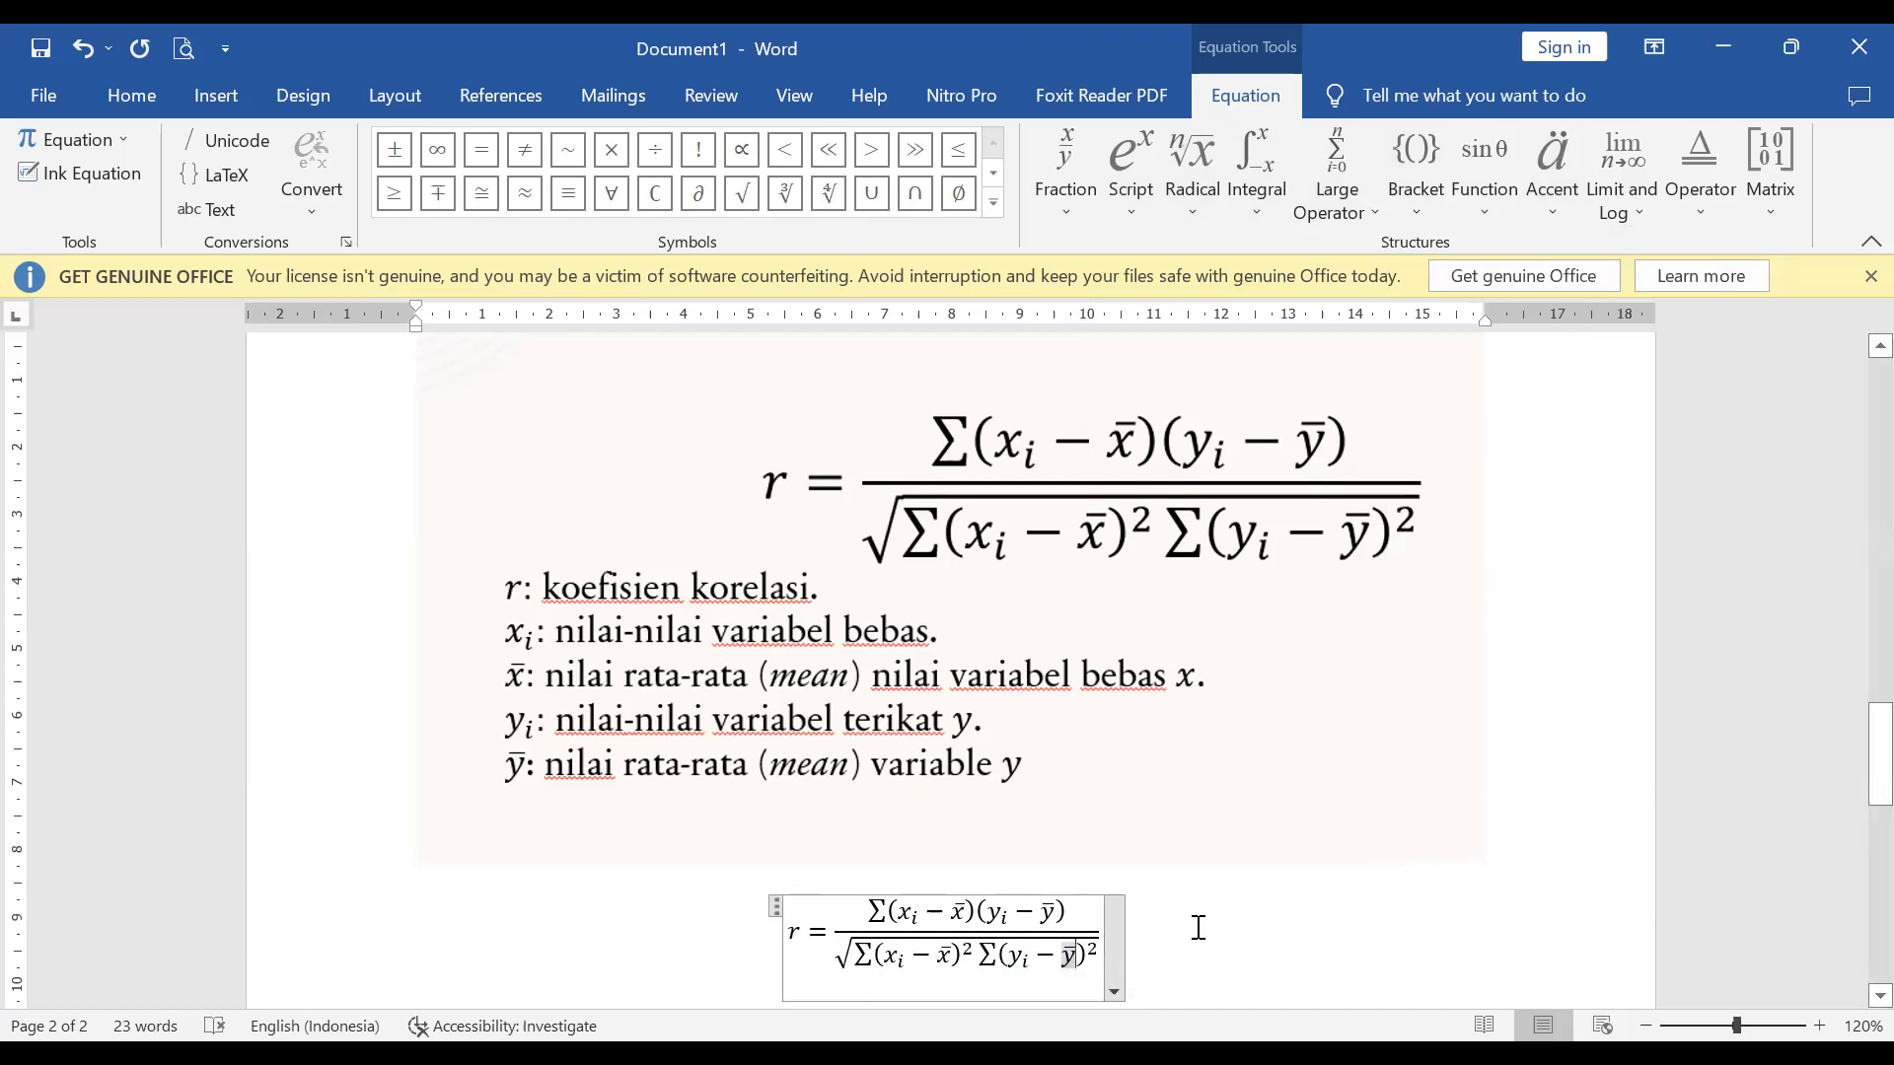
{"action": "left_click", "coordinate": [1199, 928]}
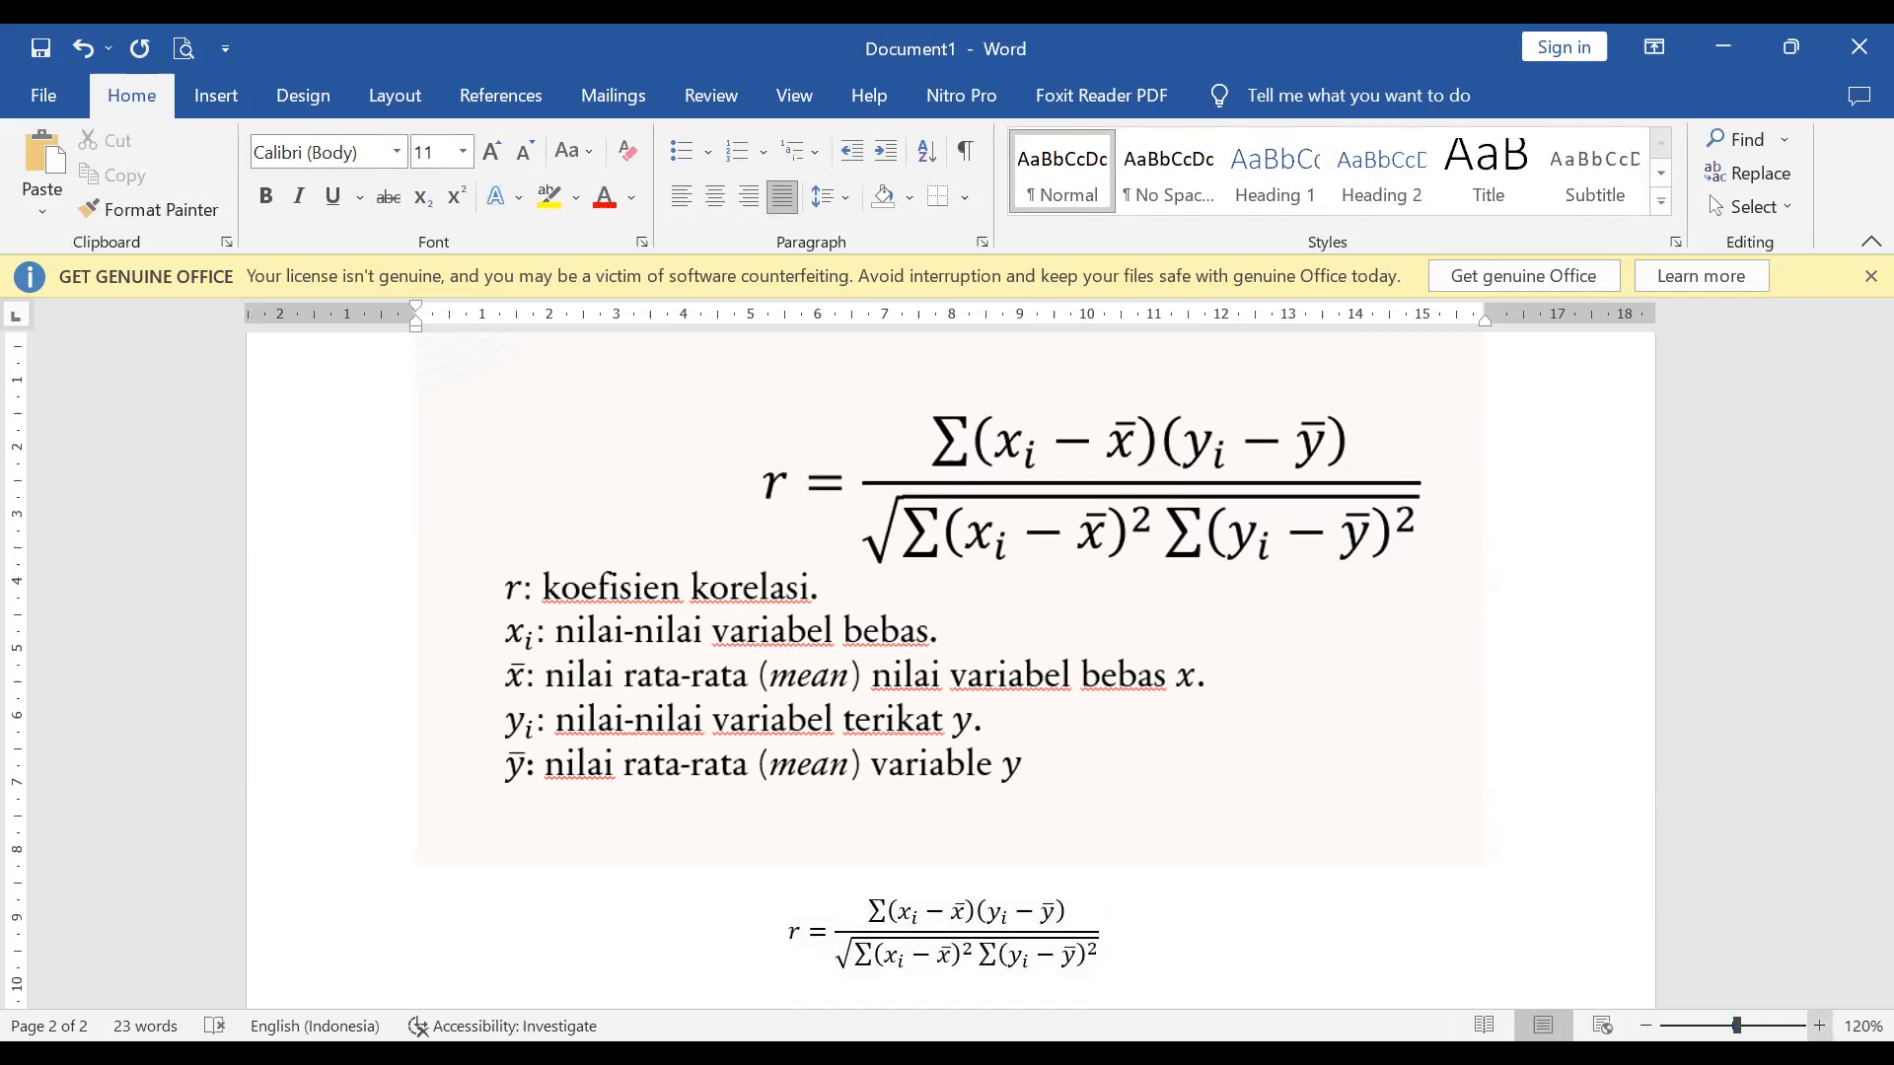
Examine the equation structures available for the formula, including the empty and identity matrix layouts
{"action": "left_click", "coordinate": [1820, 1026]}
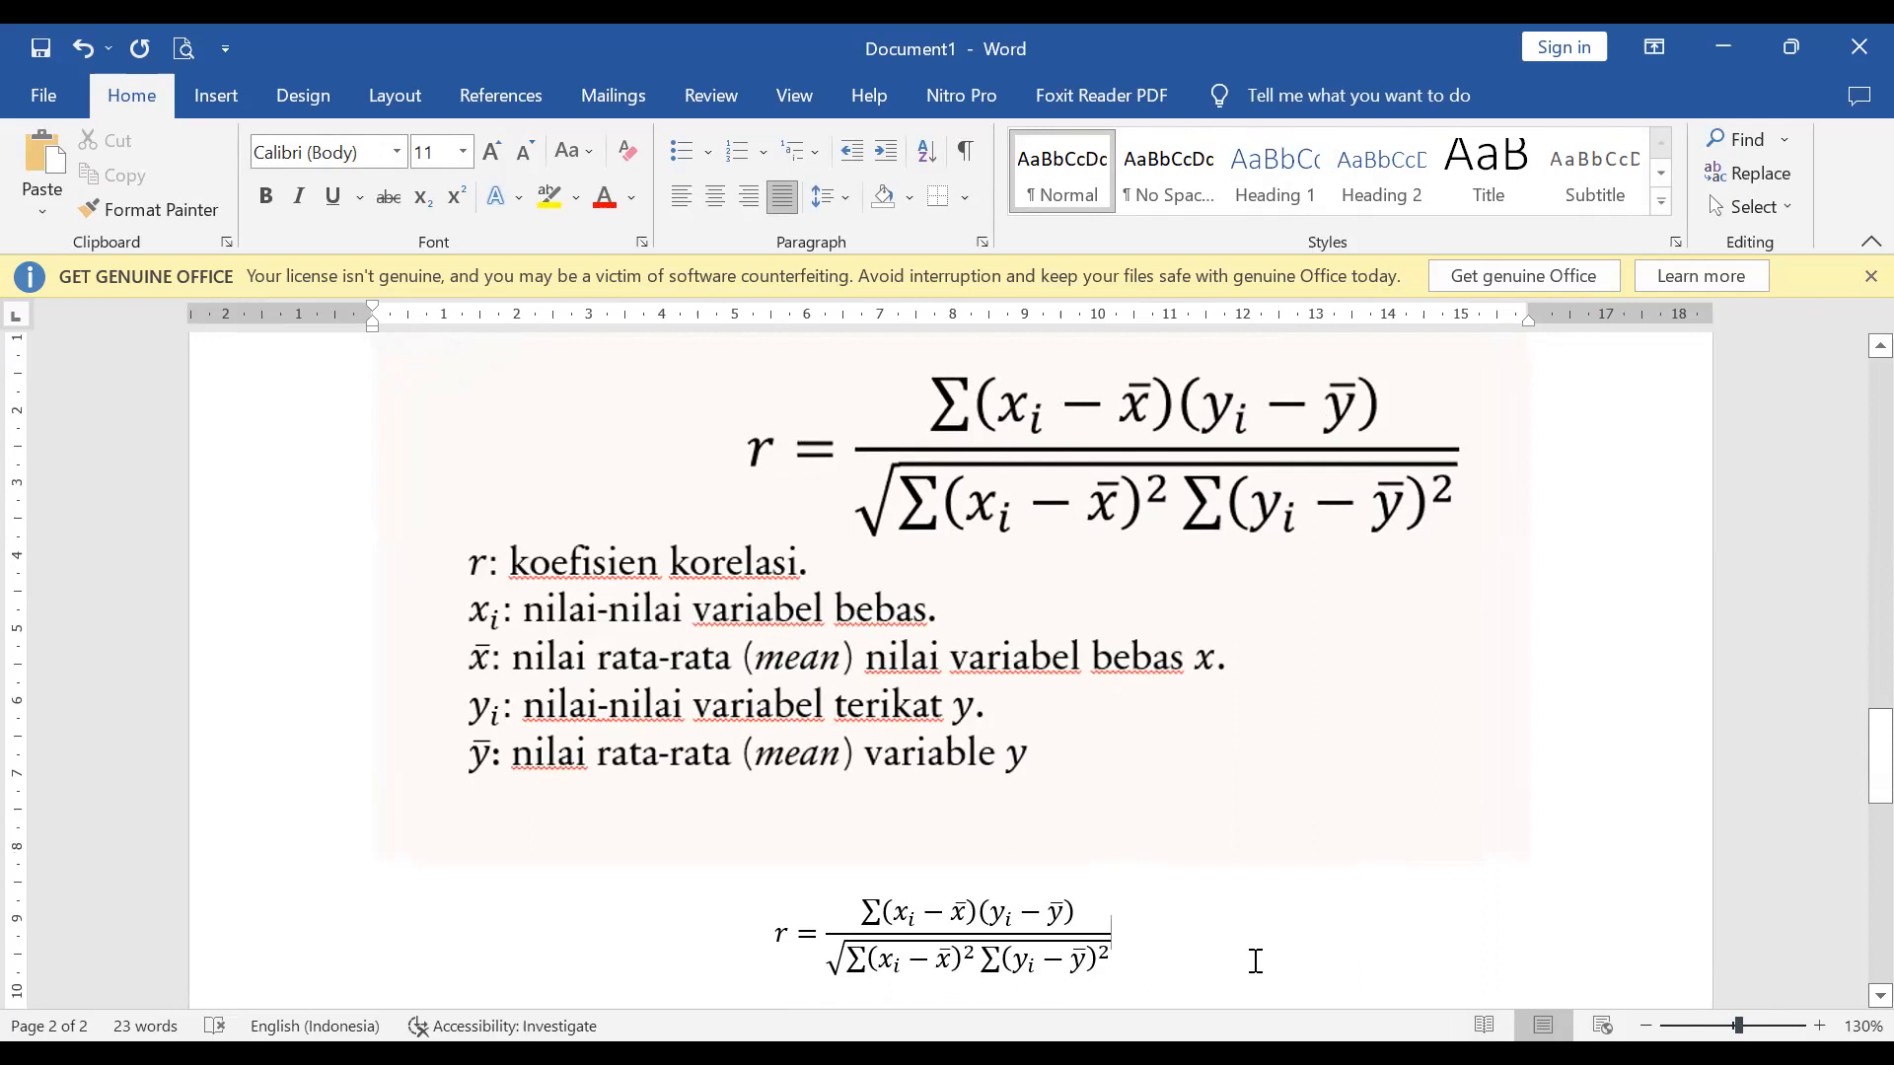
{"action": "left_click", "coordinate": [216, 95]}
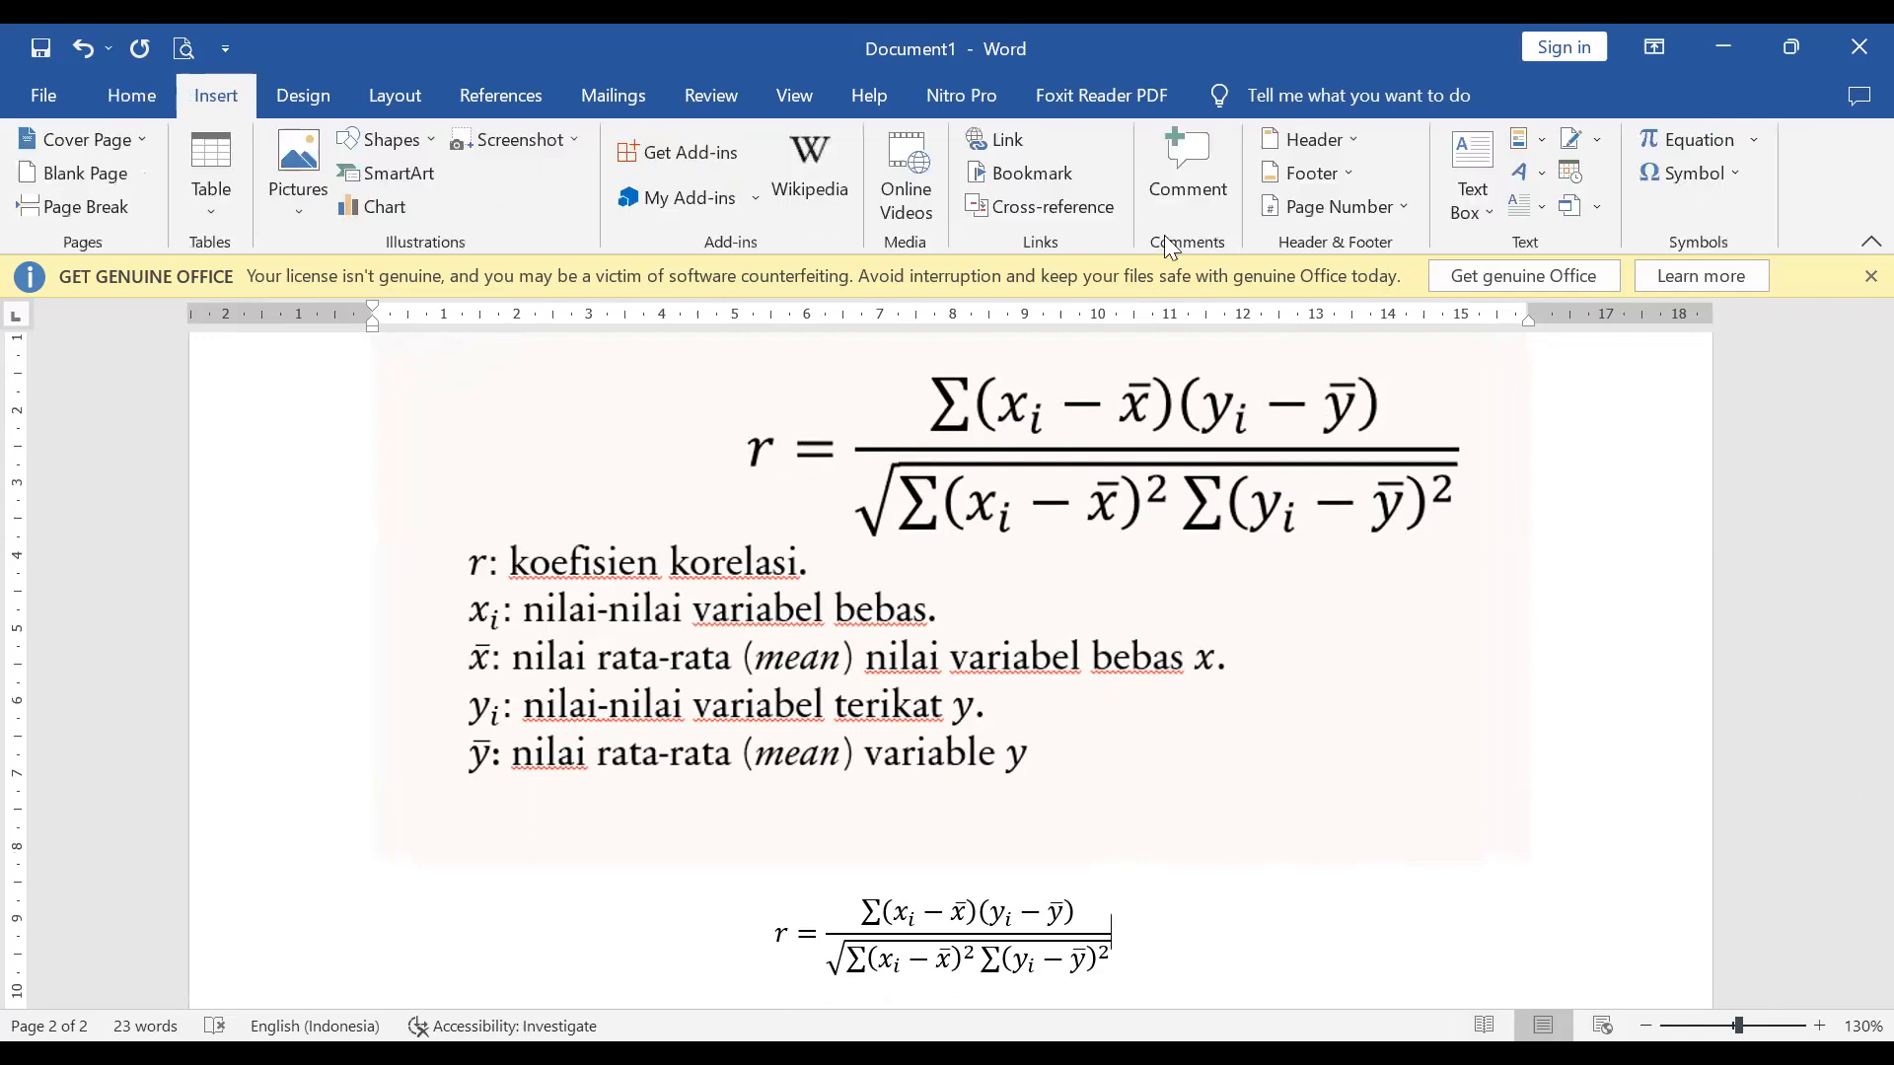
{"action": "left_click", "coordinate": [1687, 139]}
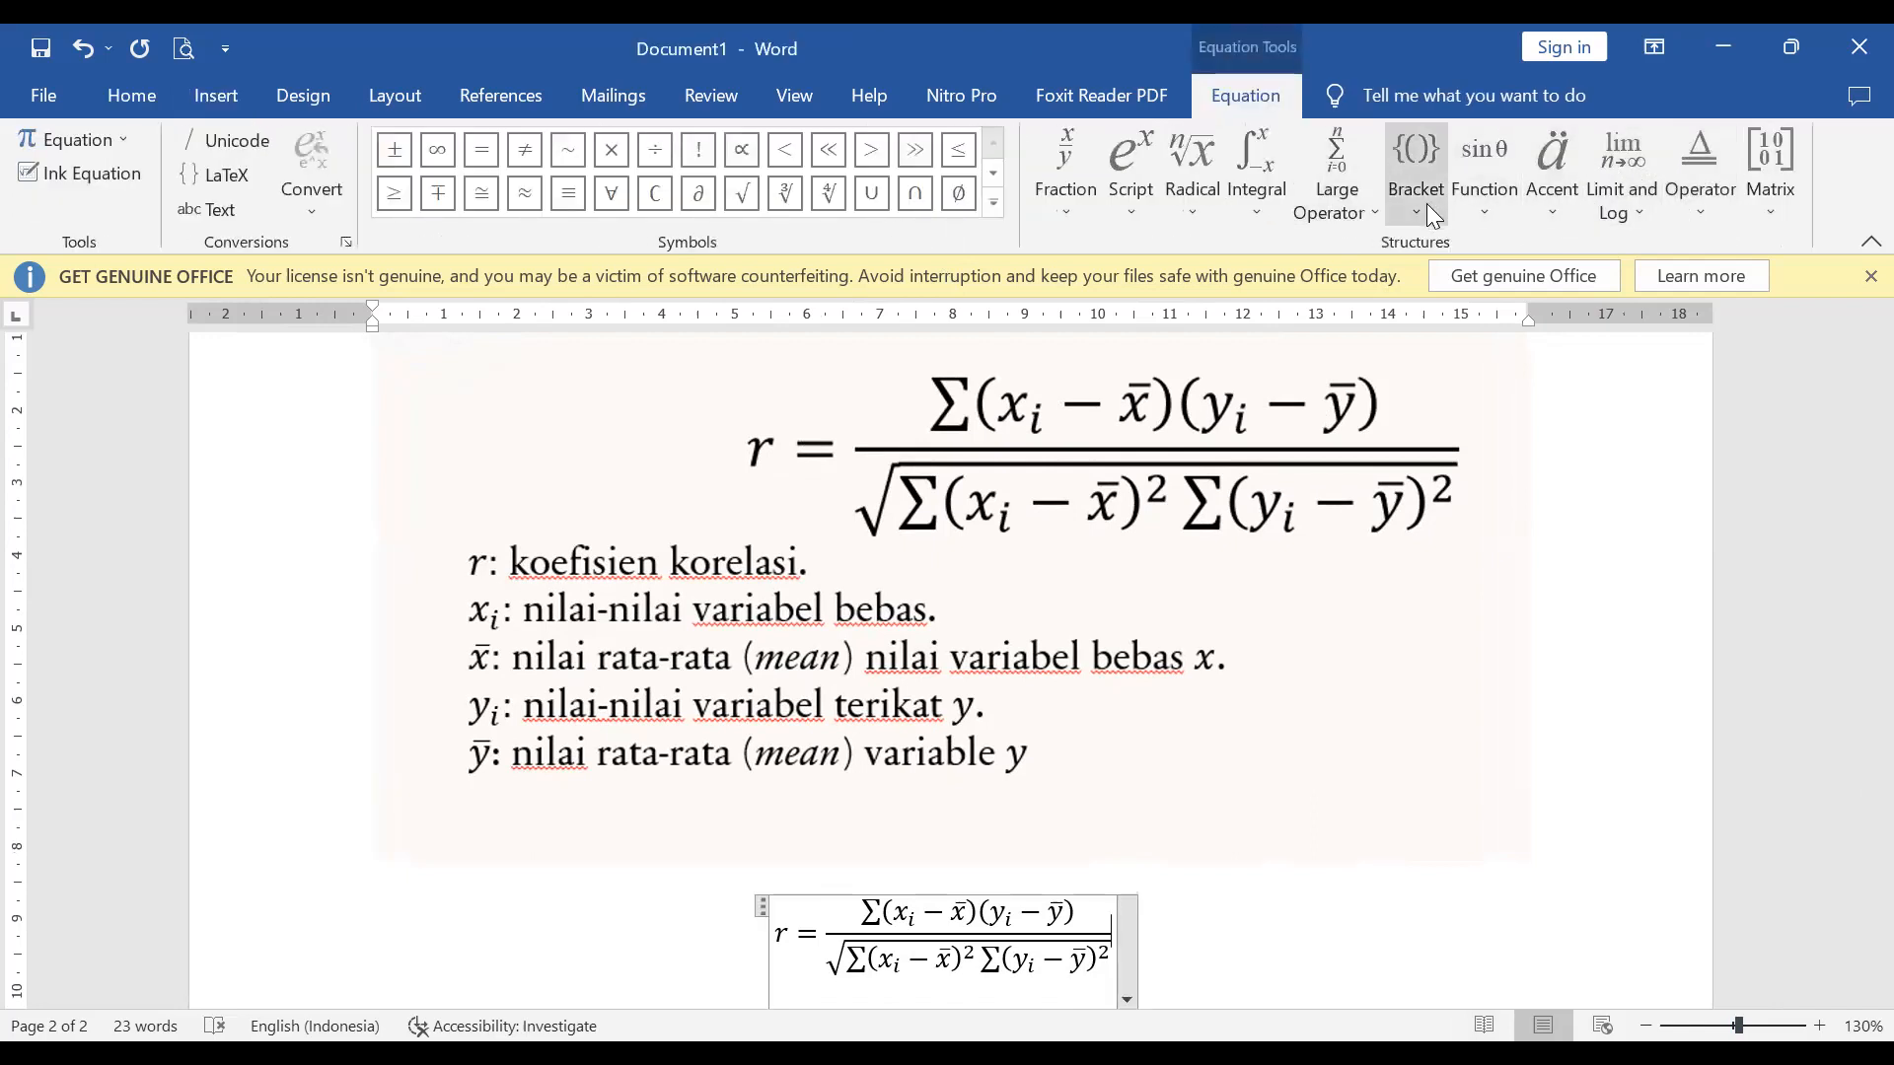
{"action": "left_click", "coordinate": [1771, 207]}
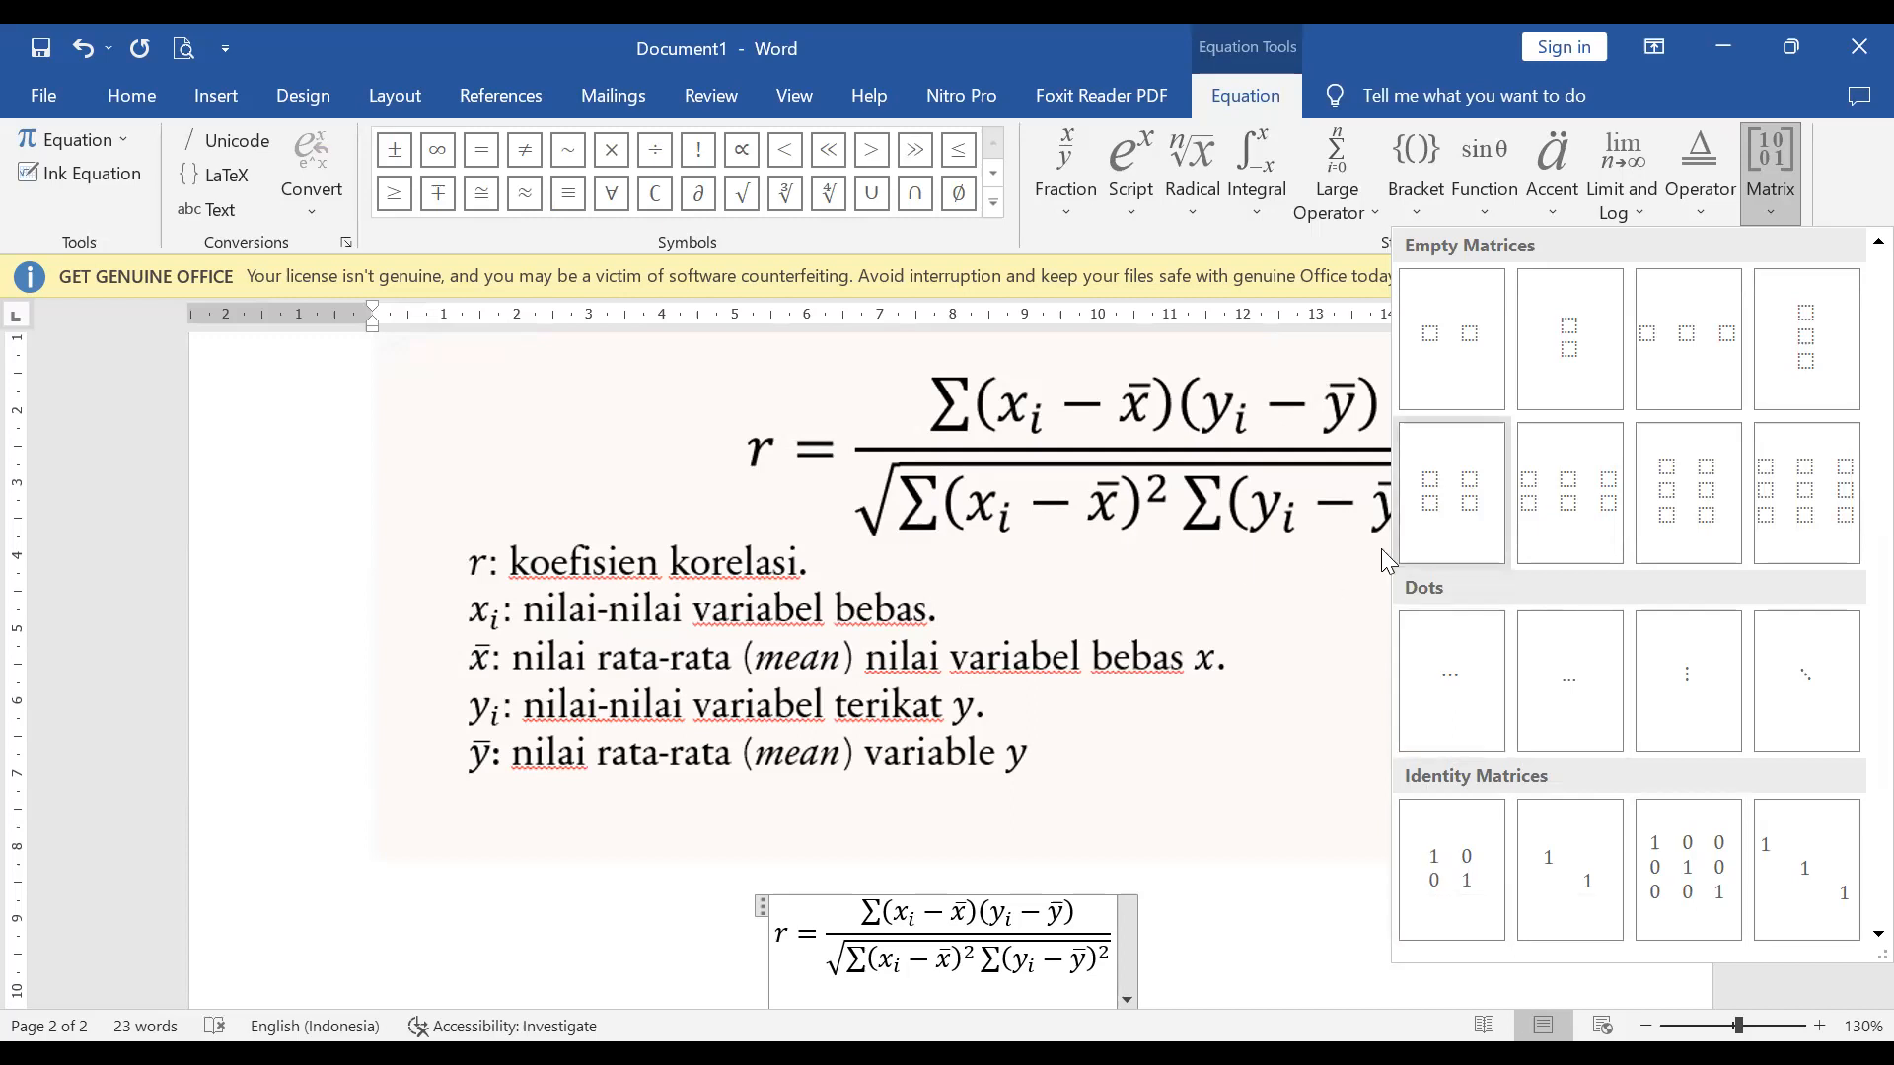
{"action": "left_click", "coordinate": [1322, 641]}
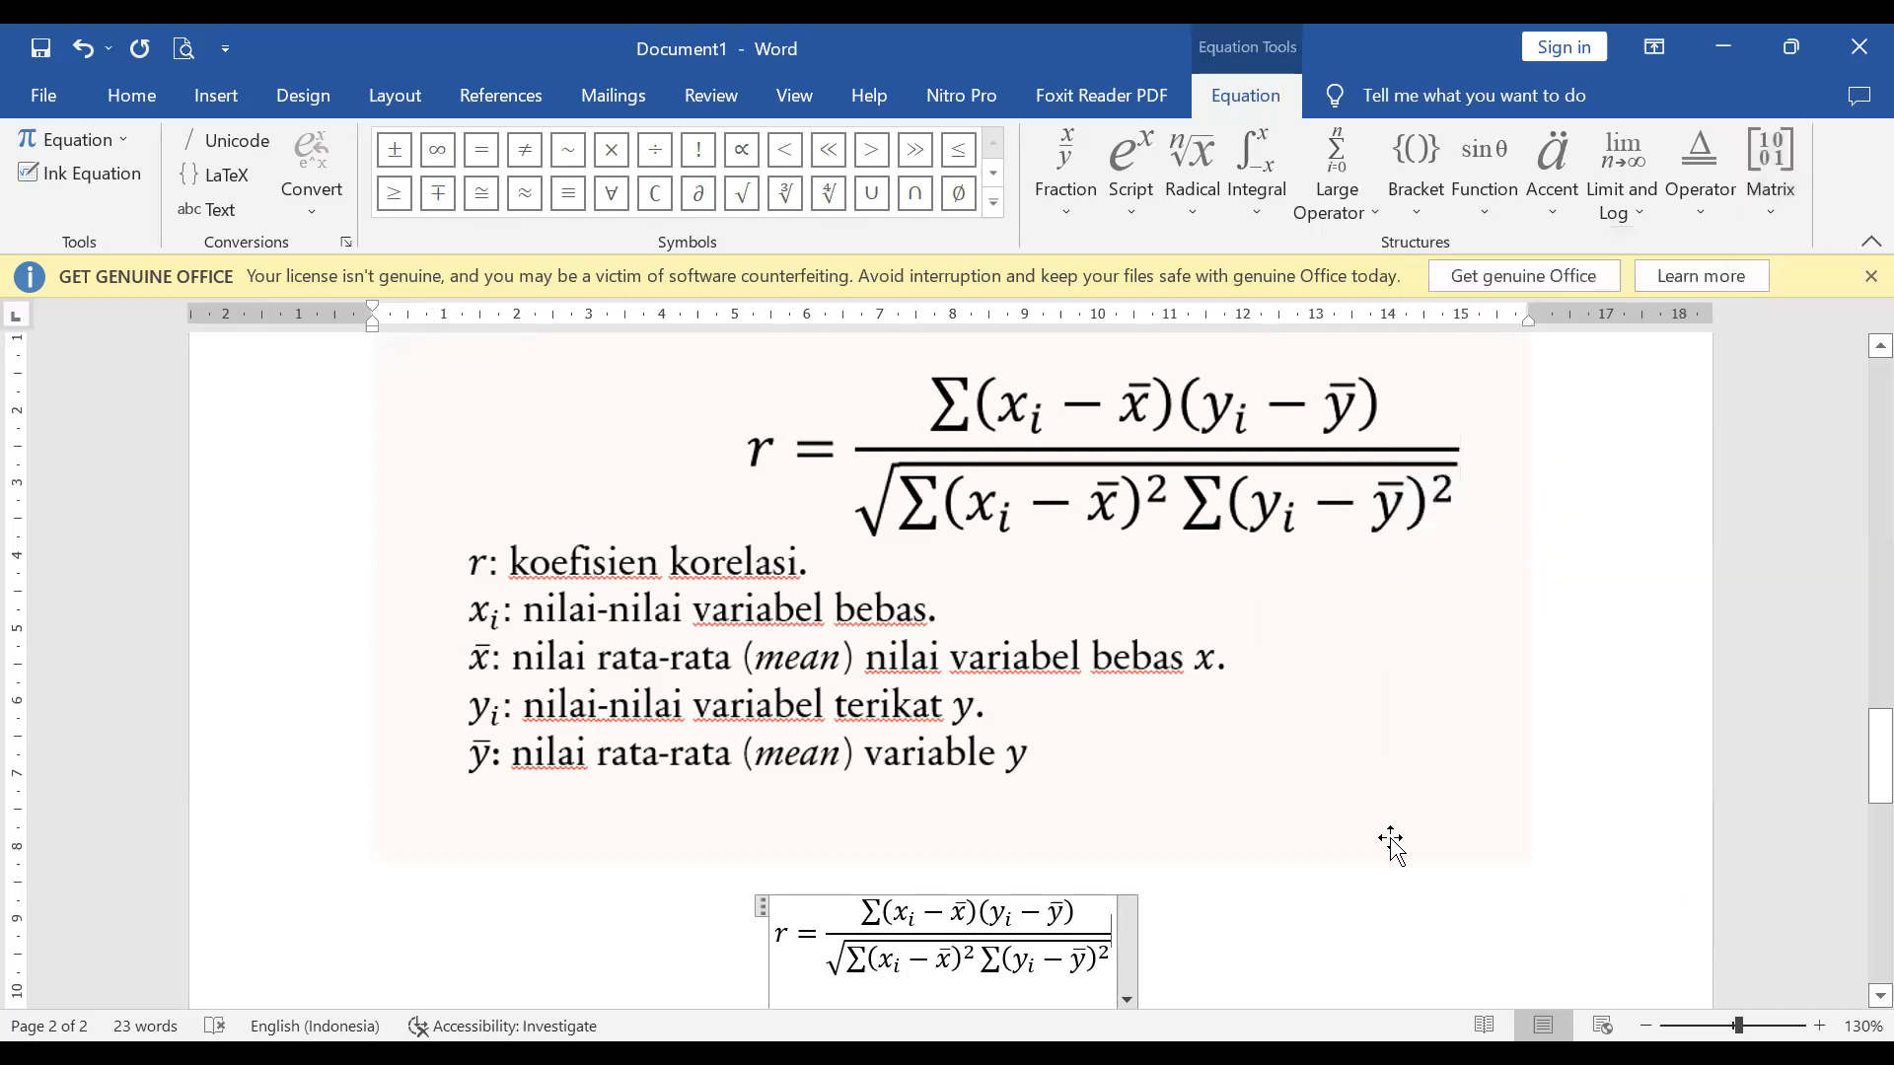
{"action": "left_click", "coordinate": [1339, 939]}
Review the finished equation against the pasted picture and switch to the PowerPoint presentation "tips menggunakan equation"
{"action": "scroll", "coordinate": [1338, 939], "scroll_direction": "down", "scroll_amount": 3}
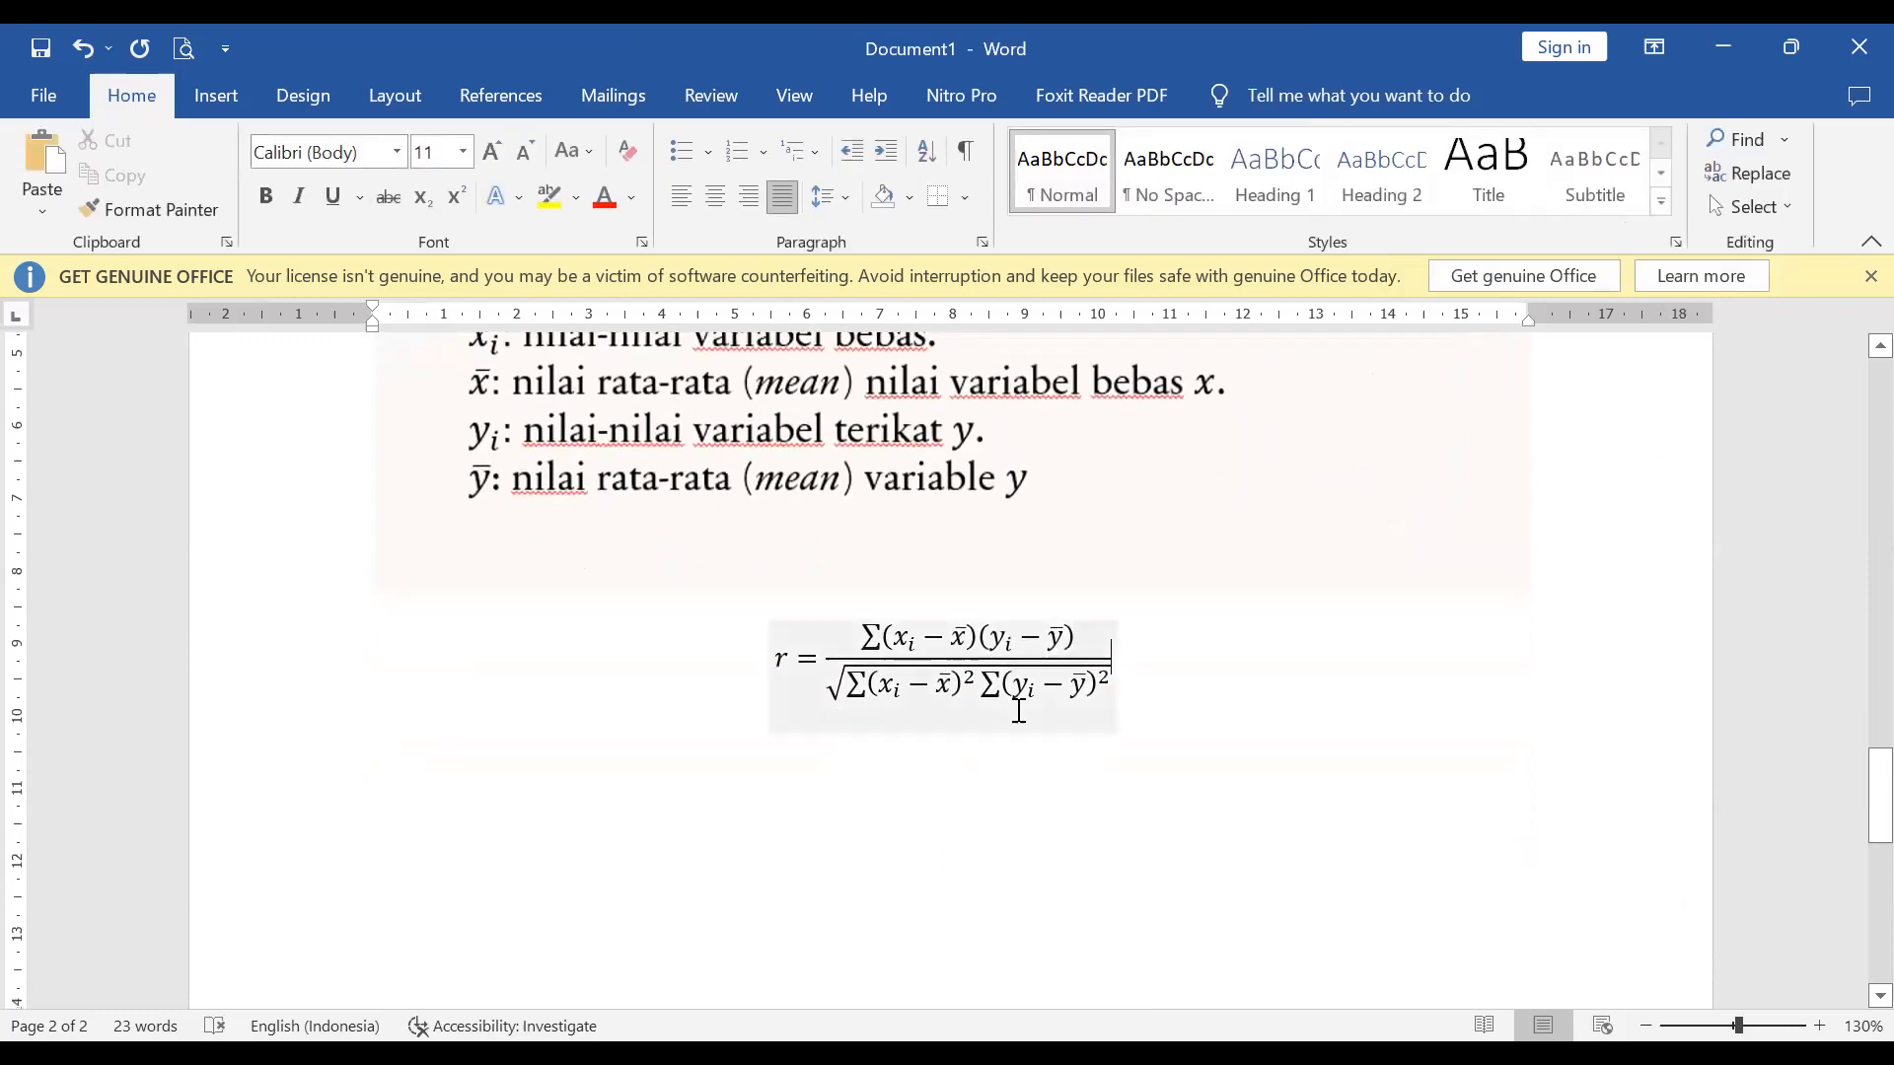
{"action": "scroll", "coordinate": [772, 722], "scroll_direction": "up", "scroll_amount": 1}
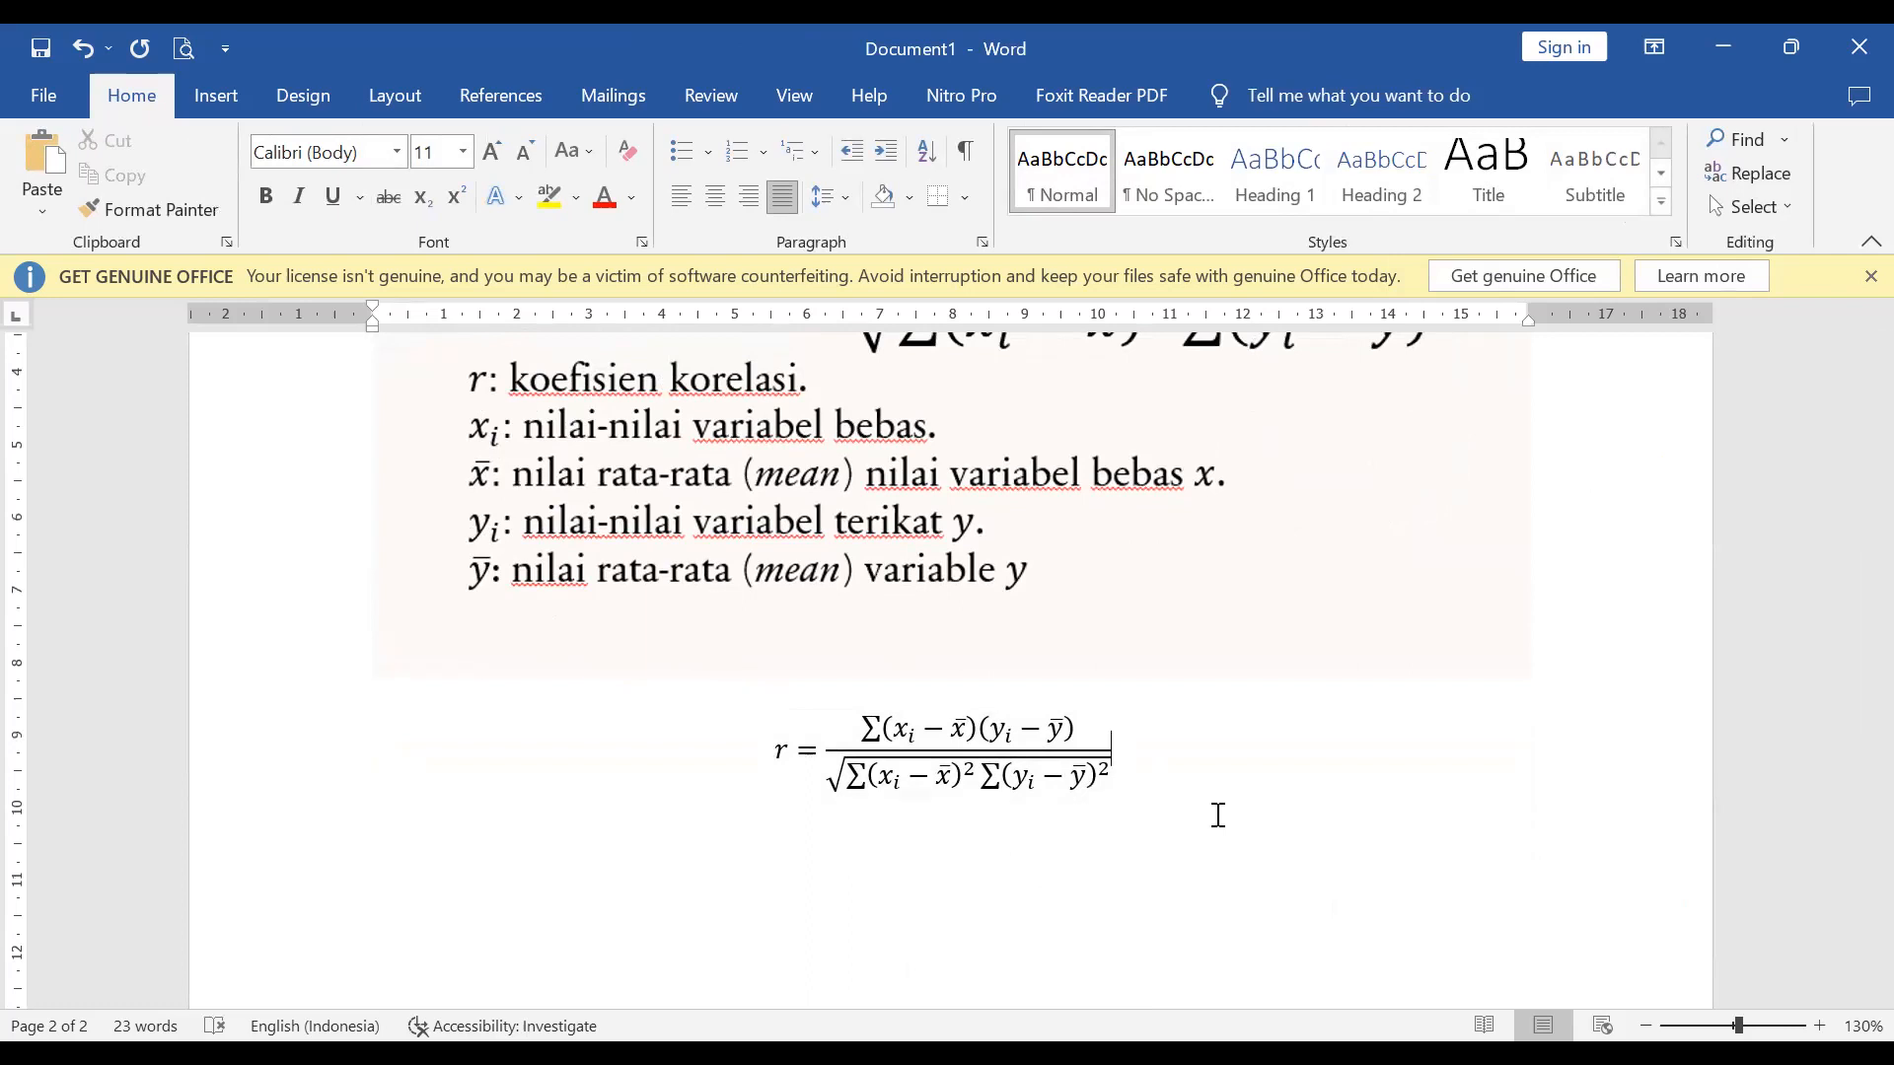
{"action": "scroll", "coordinate": [1220, 817], "scroll_direction": "up", "scroll_amount": 3}
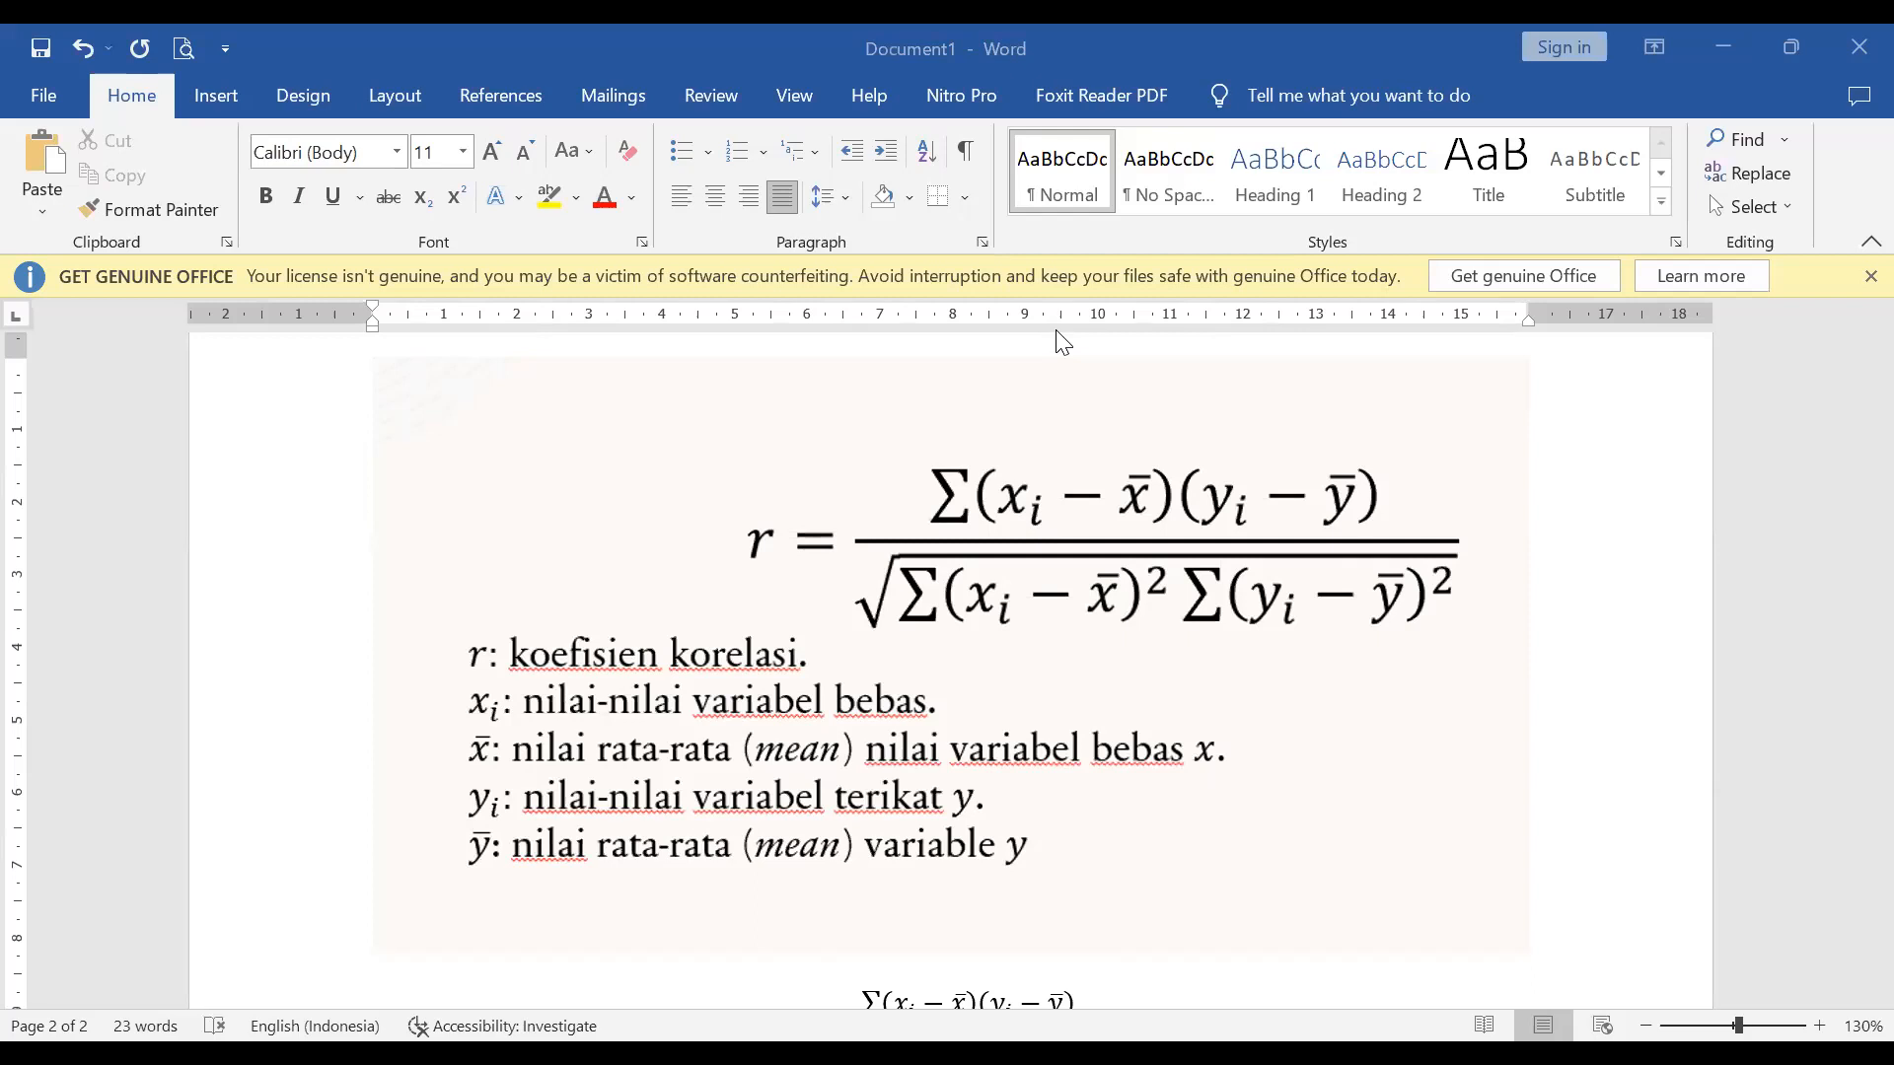
{"action": "key", "text": "alt+Tab"}
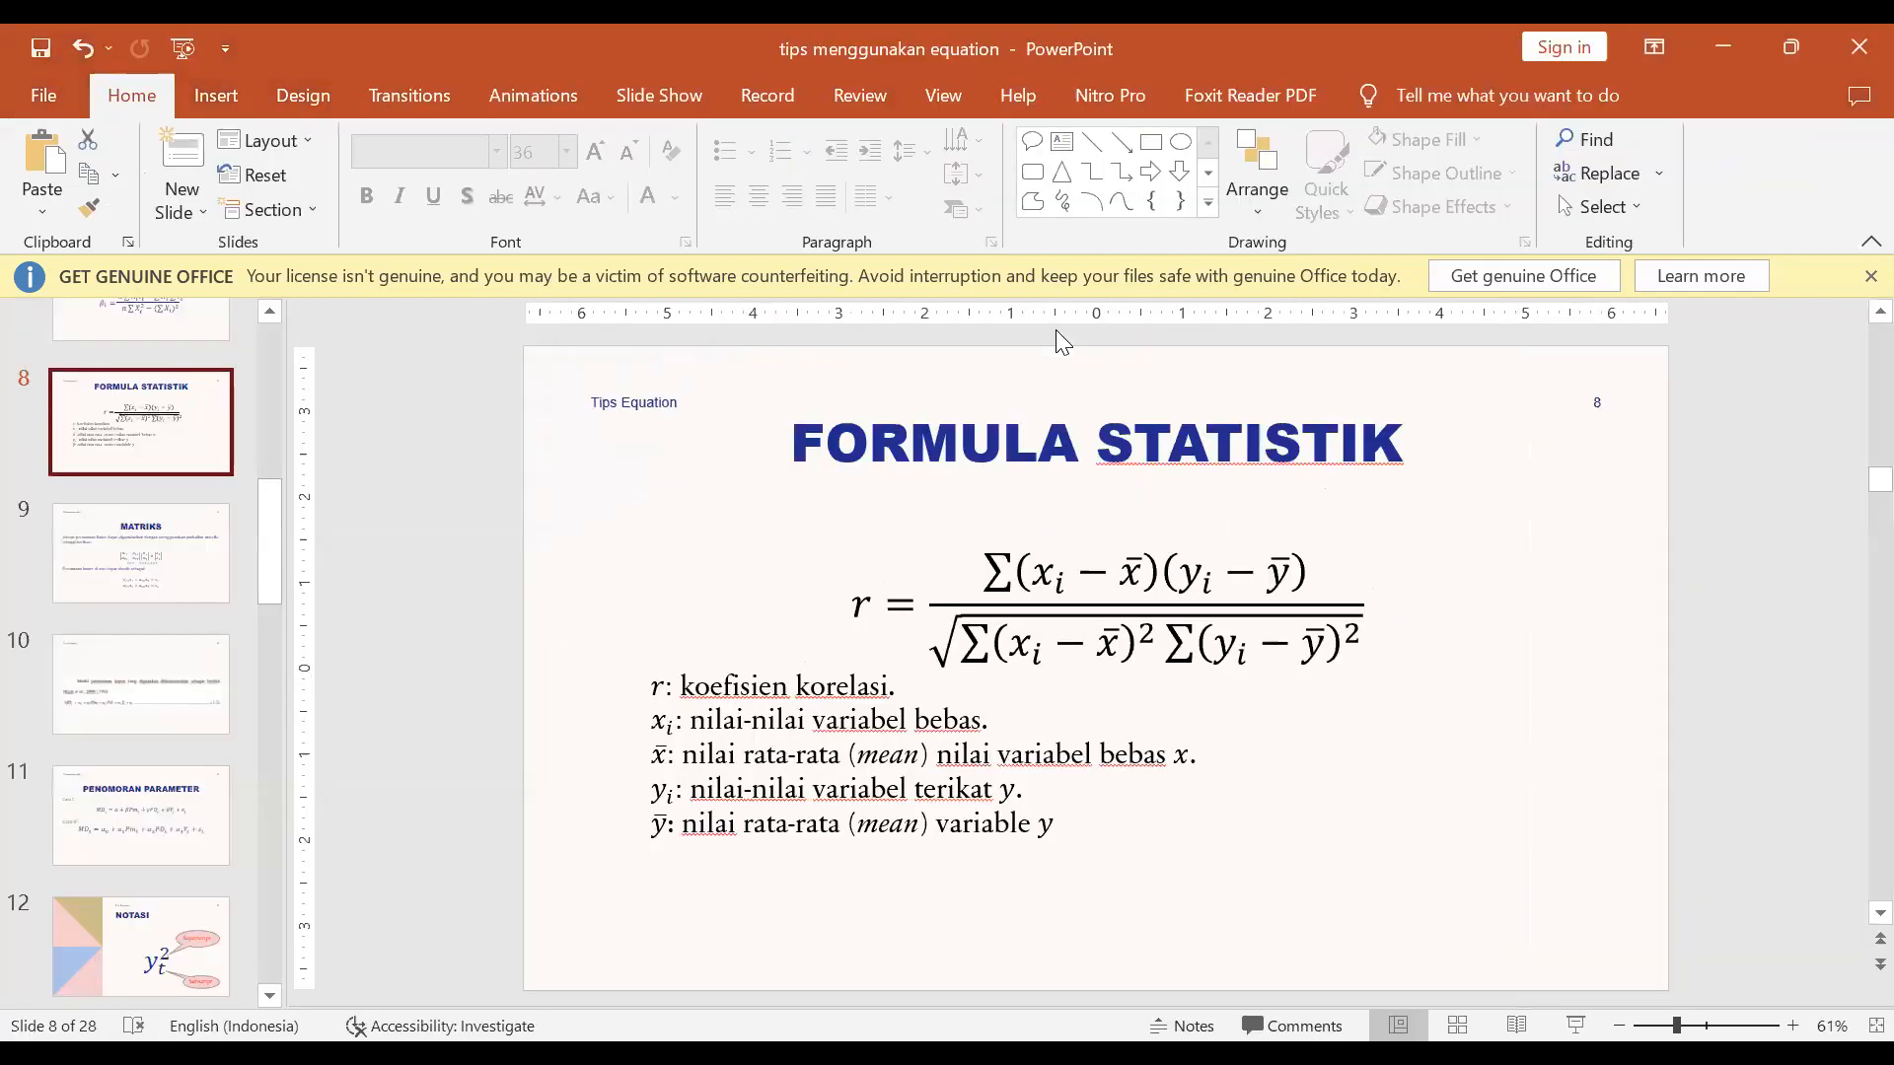